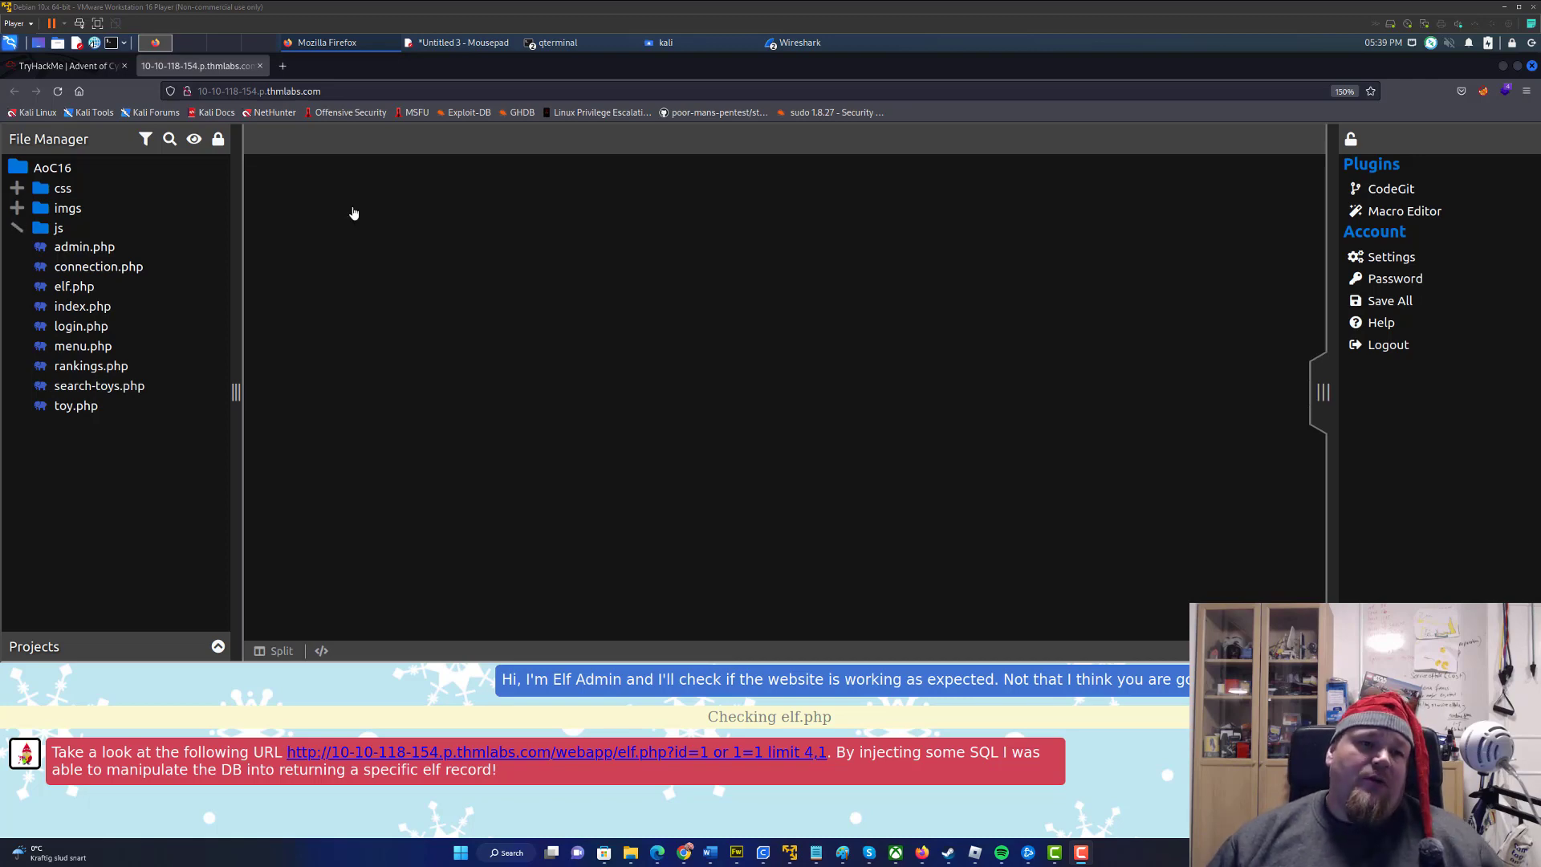
Mark the room's final 'No answer needed' question as complete
left_click(67, 65)
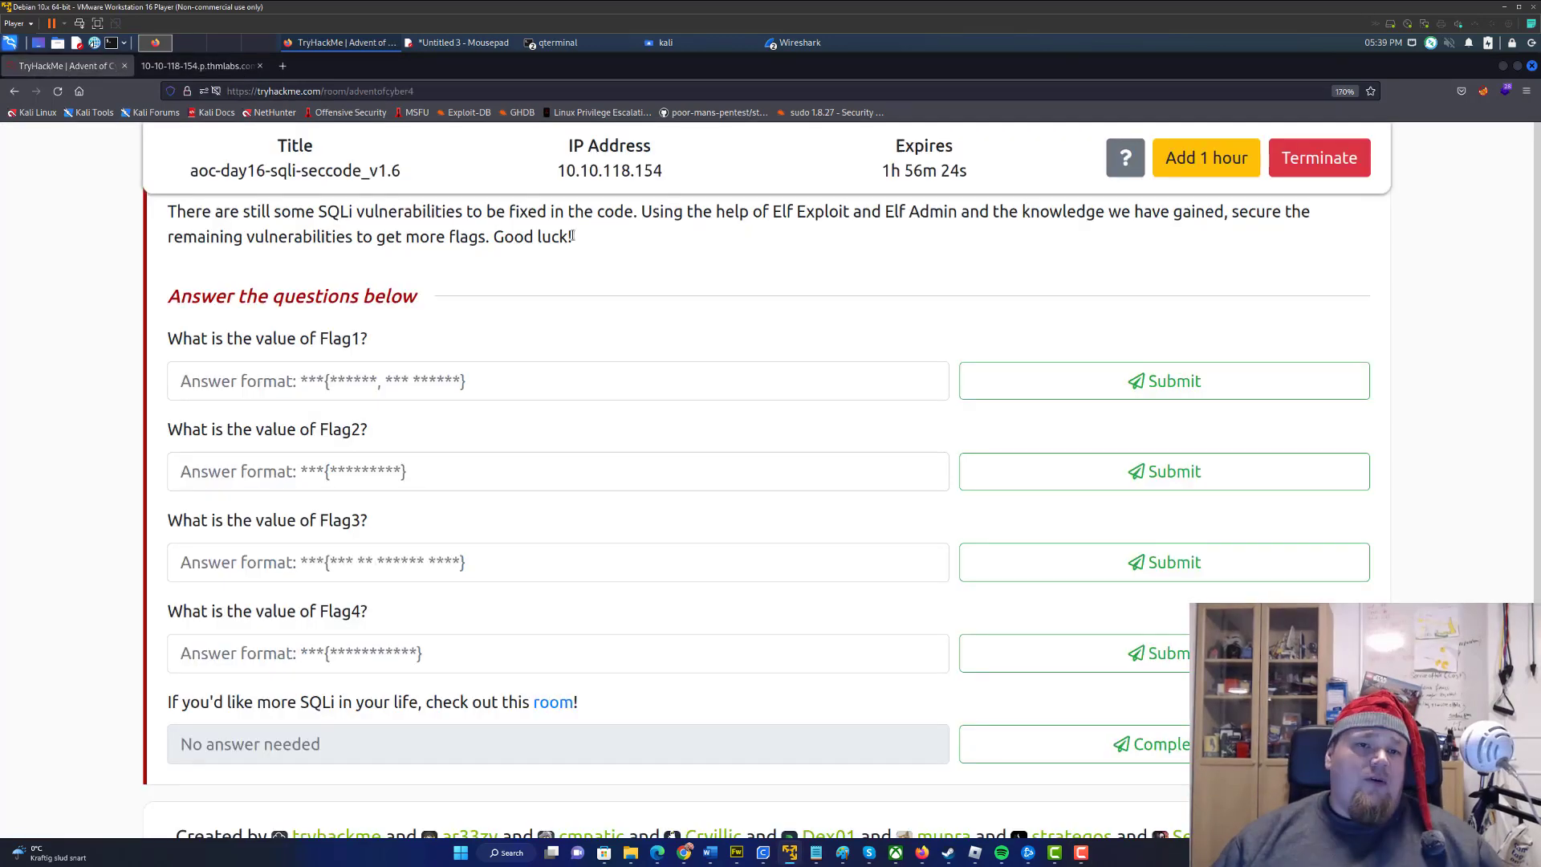
mouse_move(663, 171)
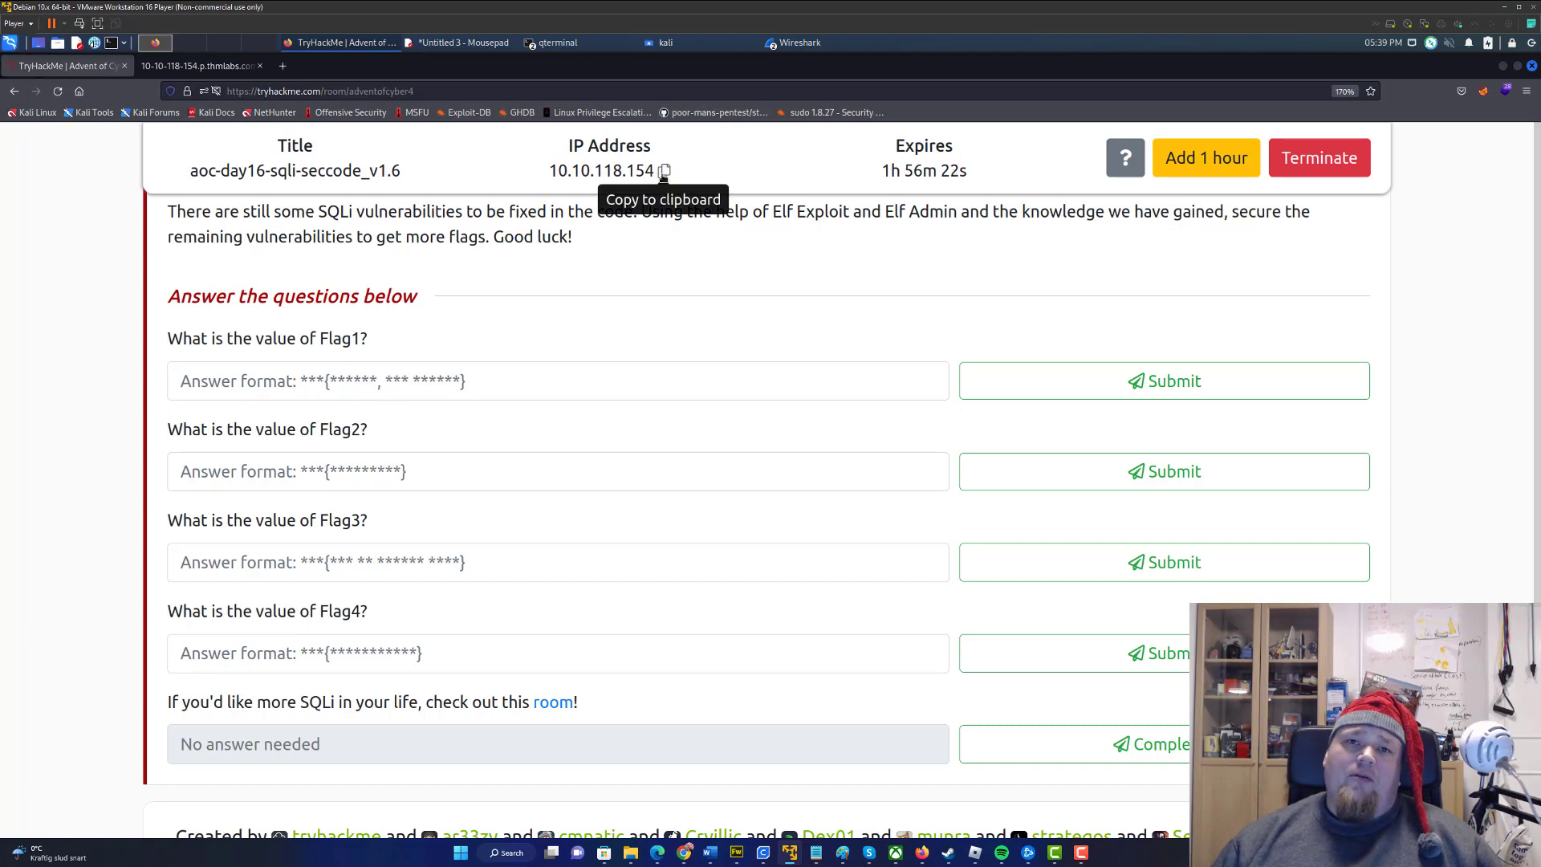
left_click(348, 381)
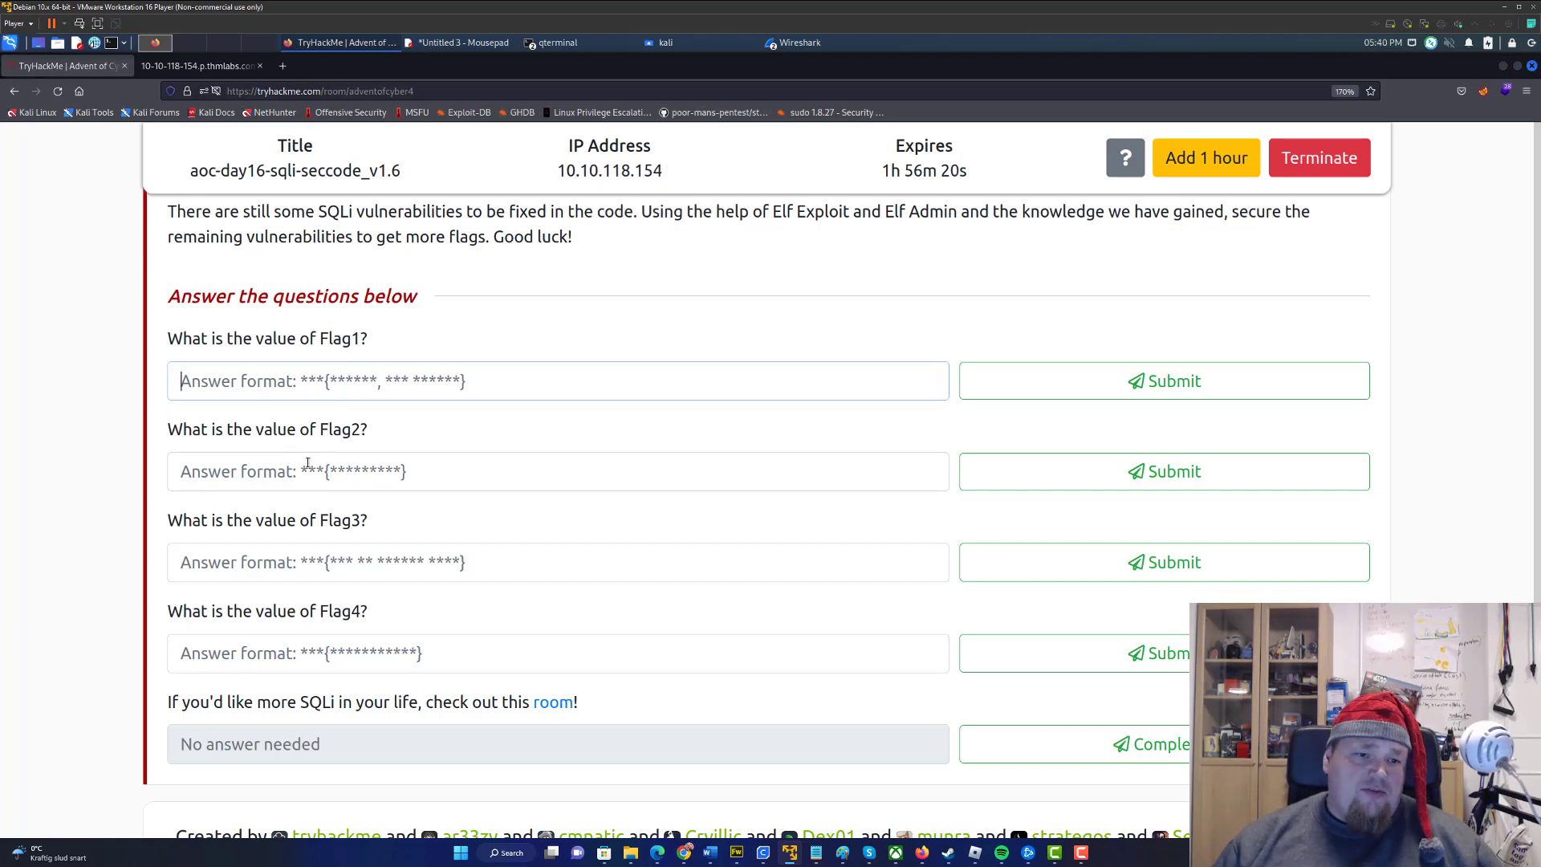
left_click(329, 470)
left_click(335, 561)
left_click(337, 652)
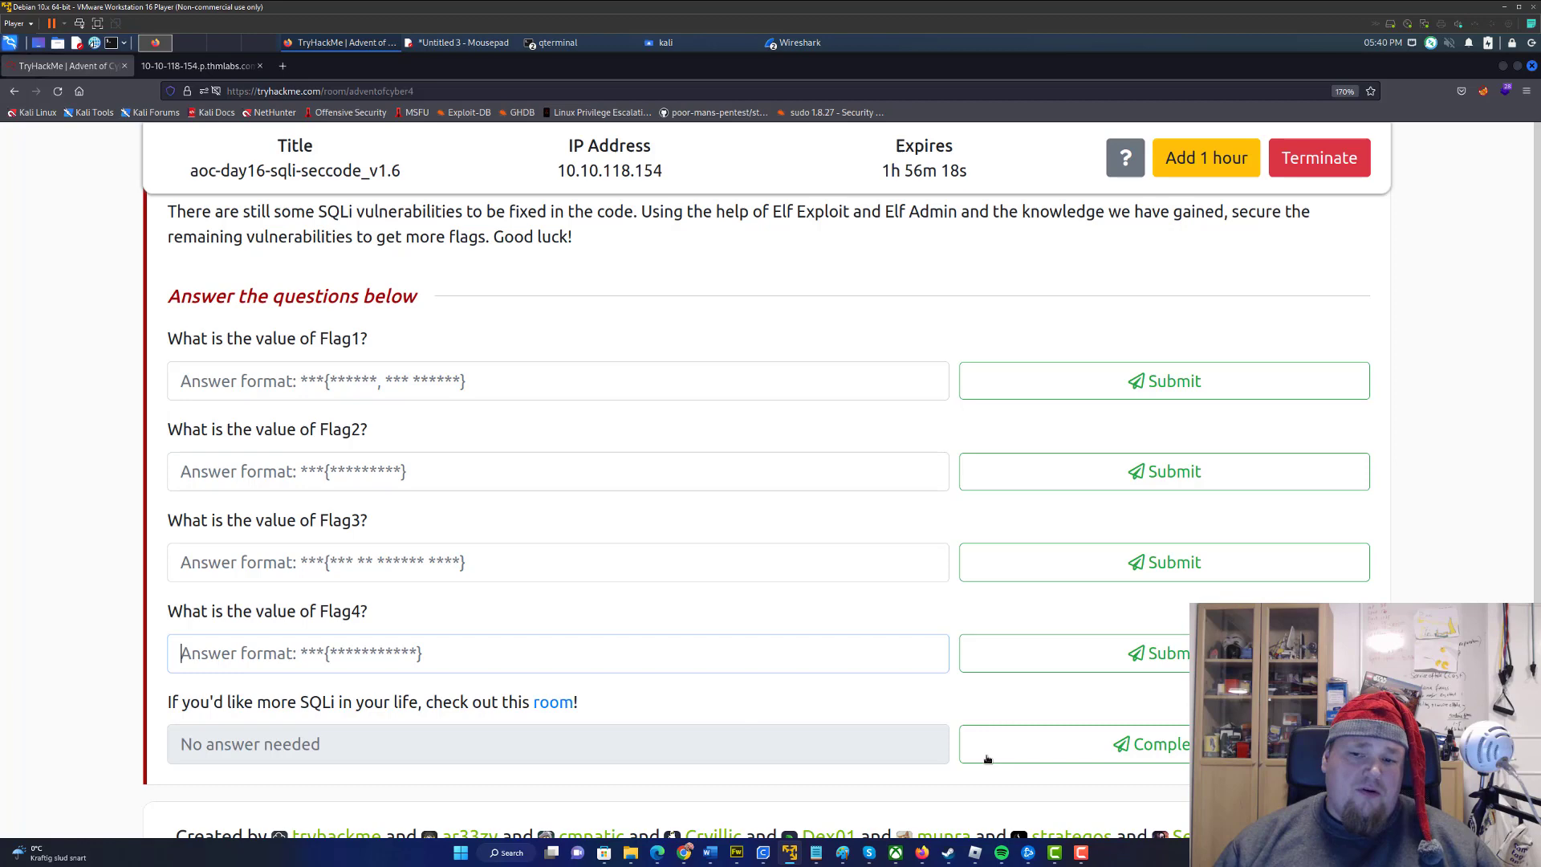
left_click(1042, 754)
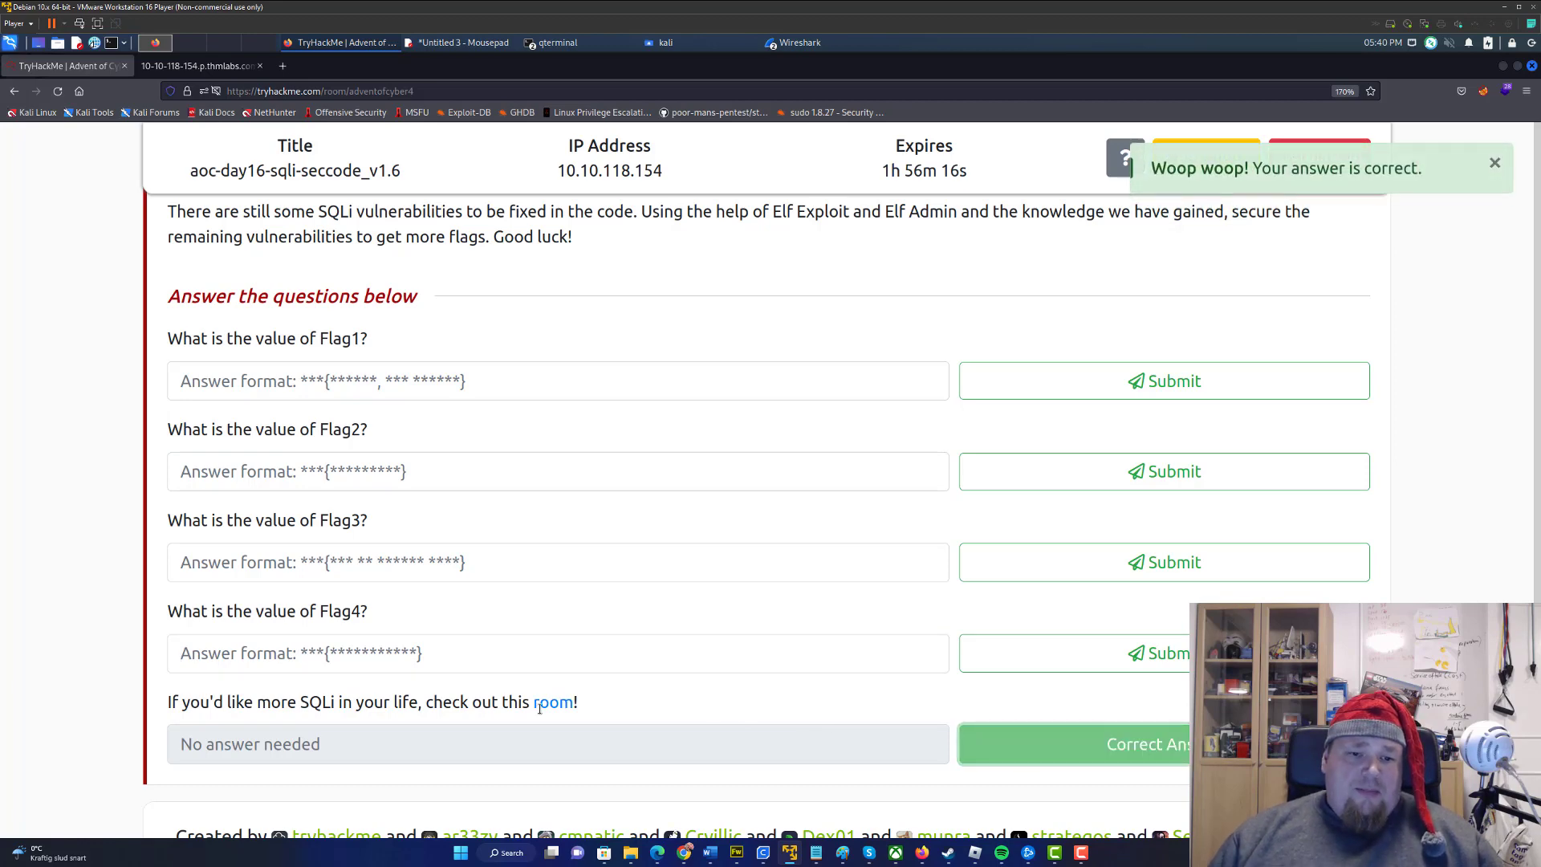
scroll(539, 709, "down", 2)
Review the closing note about more SQLi rooms and the four flag answer fields
mouse_move(221, 560)
left_mouse_down()
mouse_move(296, 586)
mouse_move(566, 587)
left_mouse_up()
left_click(754, 599)
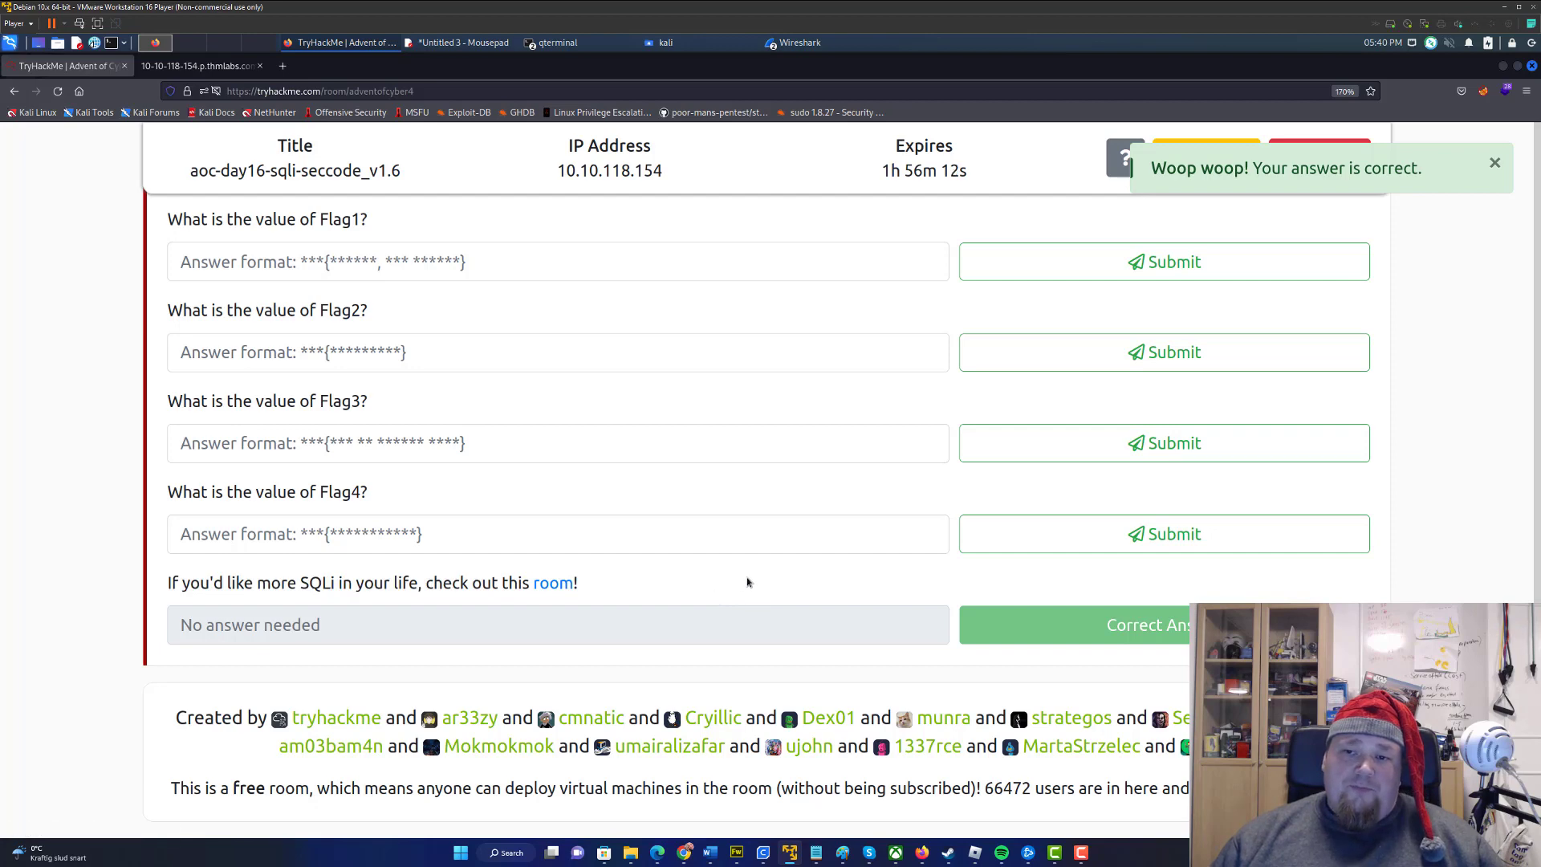
scroll(769, 578, "up", 2)
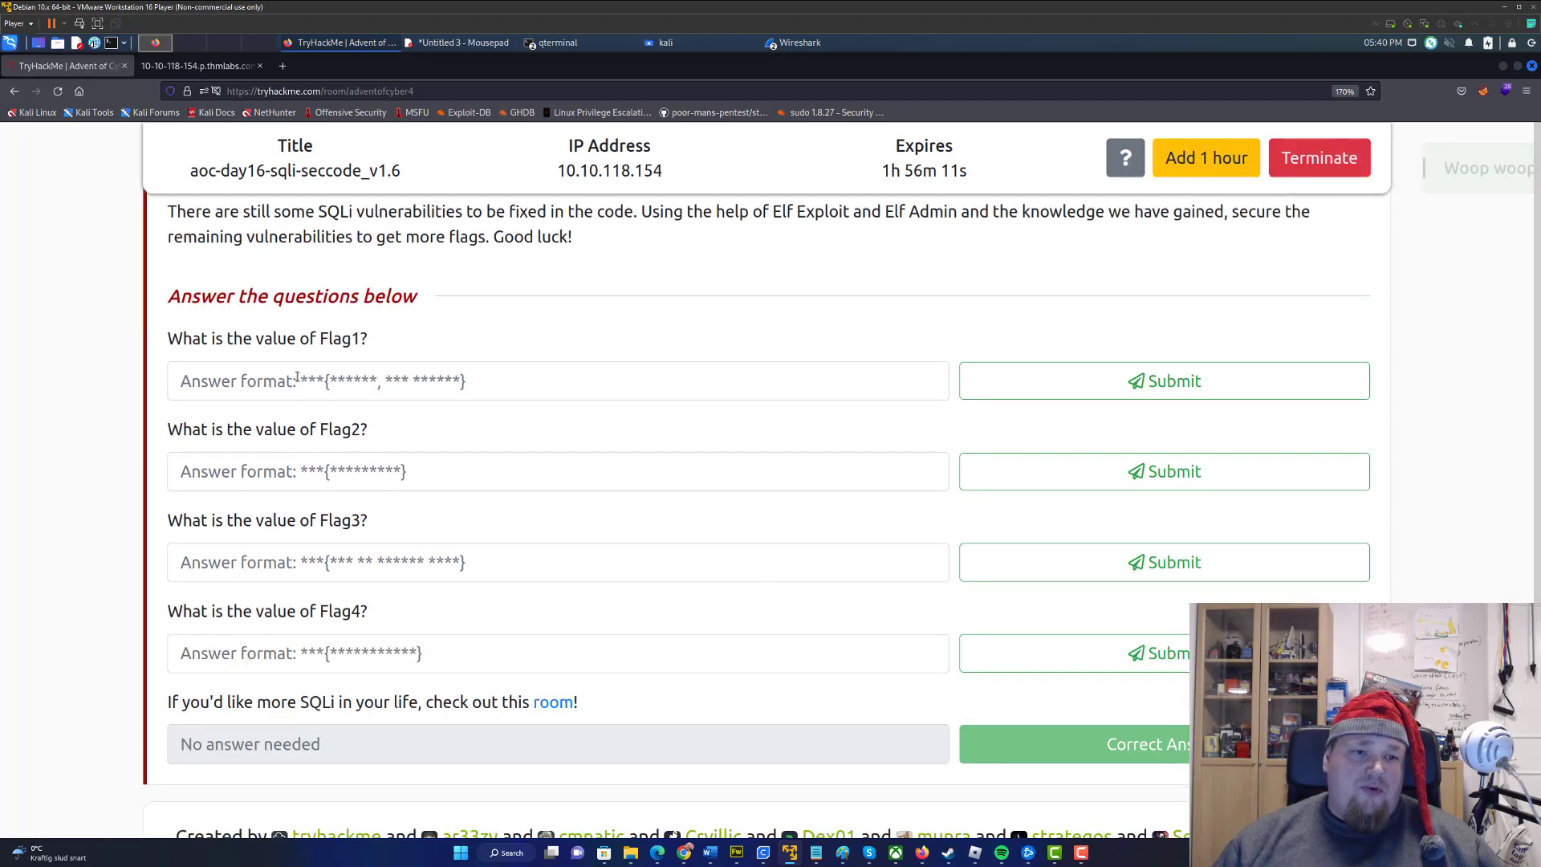
left_click(334, 383)
left_click(328, 470)
left_click(328, 555)
left_click(322, 650)
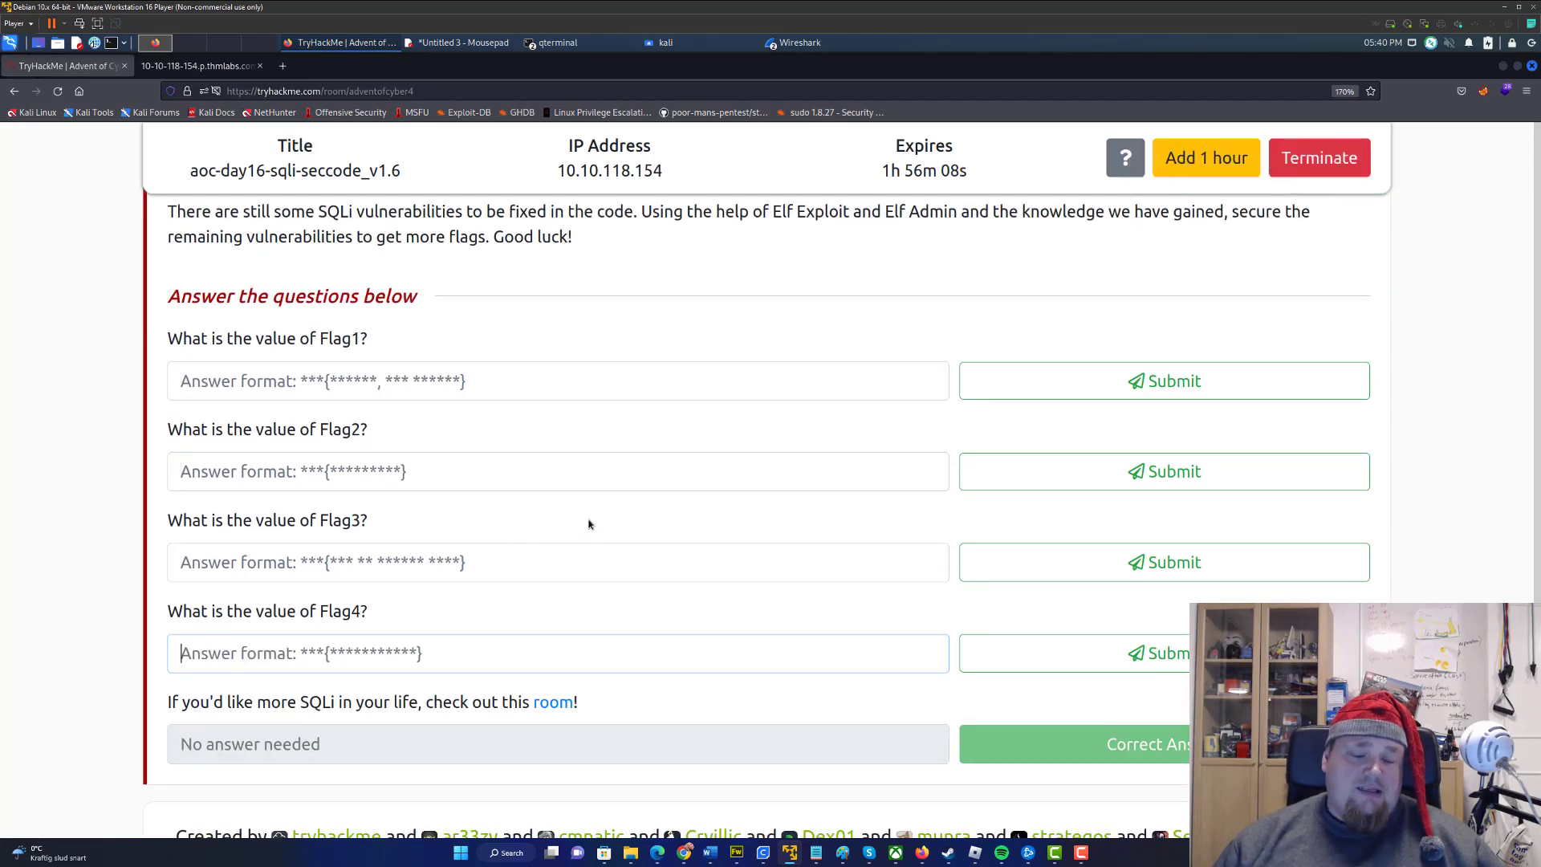
scroll(552, 491, "up", 1)
scroll(551, 491, "up", 5)
scroll(529, 482, "up", 3)
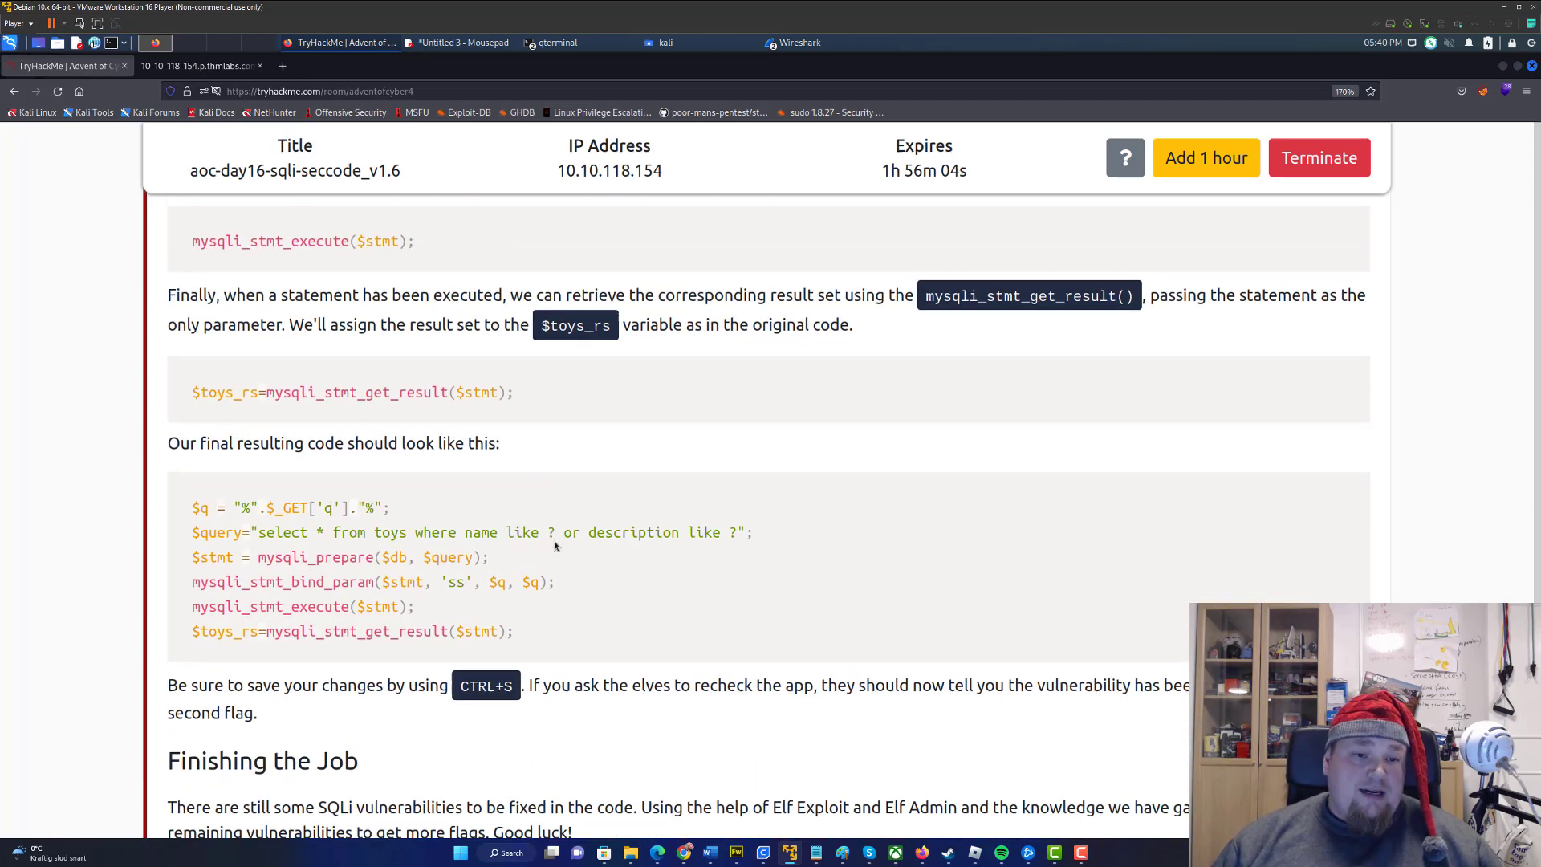
scroll(551, 546, "up", 2)
scroll(551, 546, "up", 1)
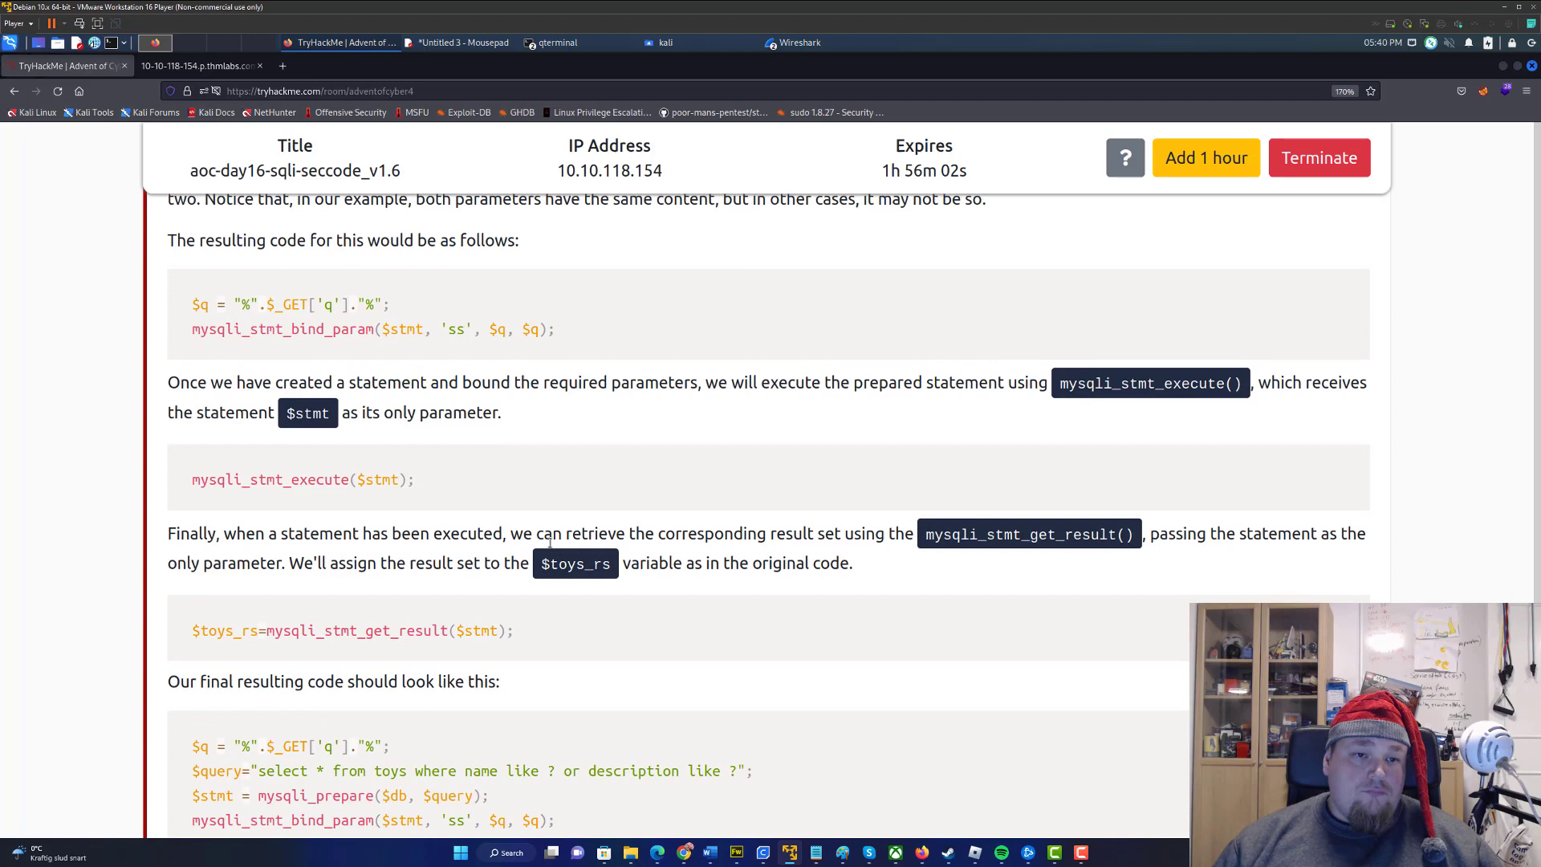
scroll(352, 360, "up", 1)
scroll(397, 374, "up", 3)
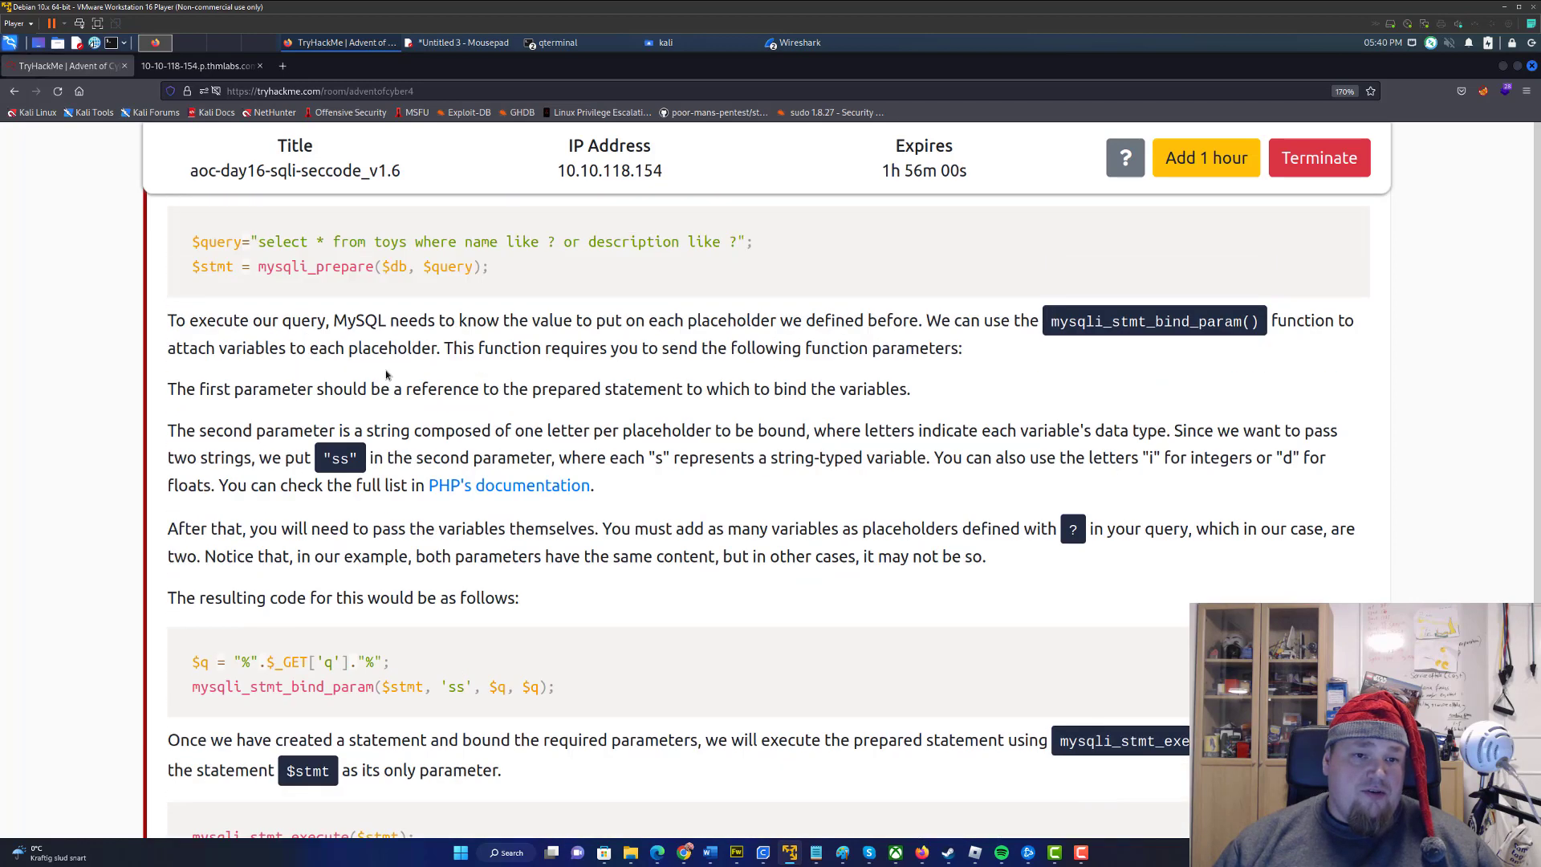
scroll(457, 385, "up", 1)
scroll(515, 401, "up", 1)
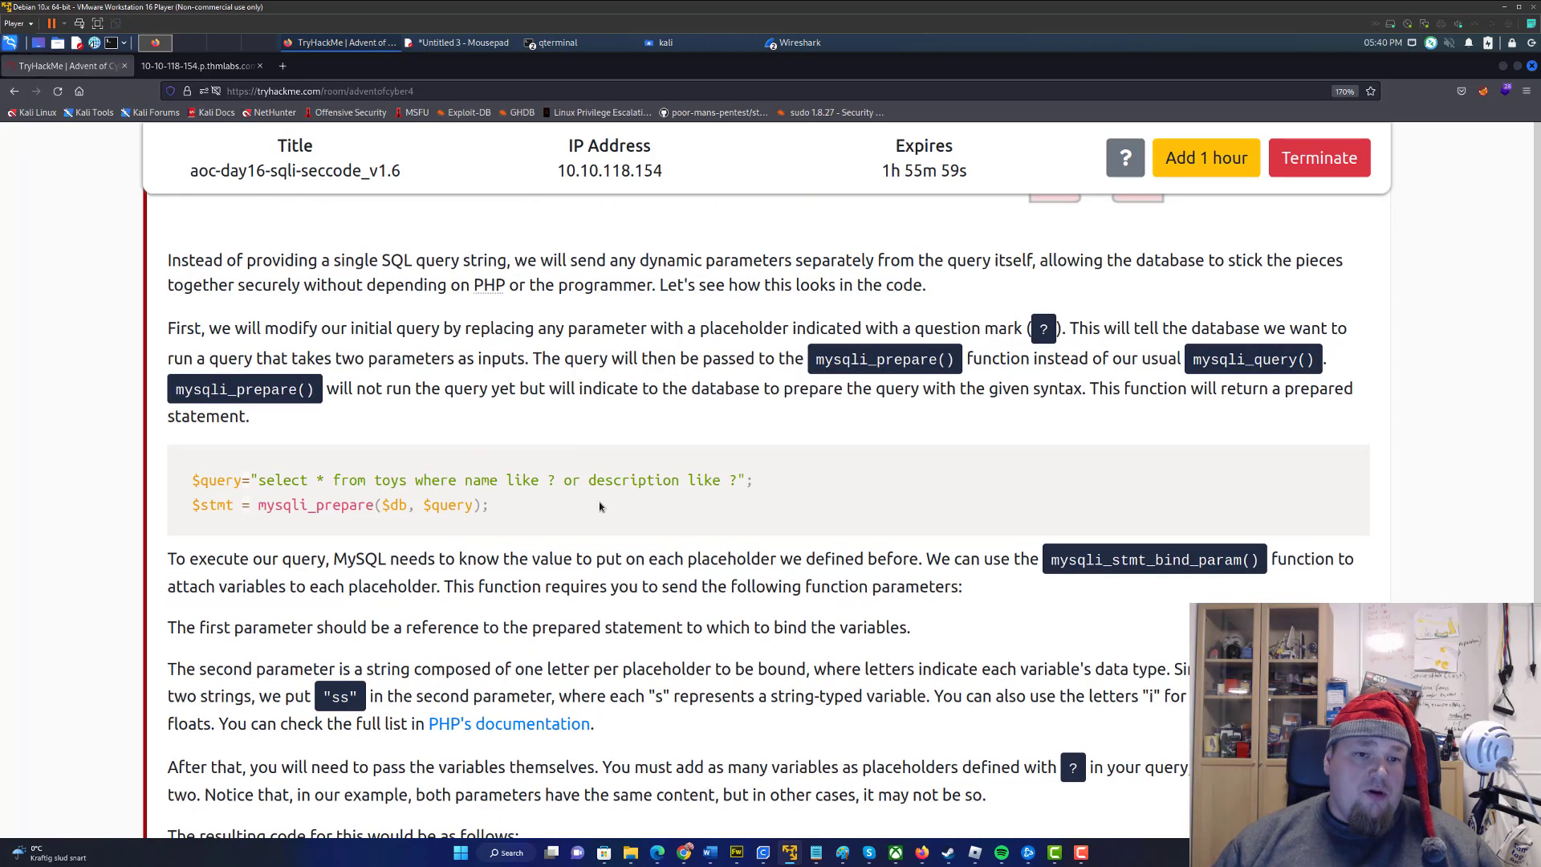
Review the tutorial's mysqli_prepare placeholder example and the intval() fix for the id parameter
left_click_drag(754, 482, 240, 481)
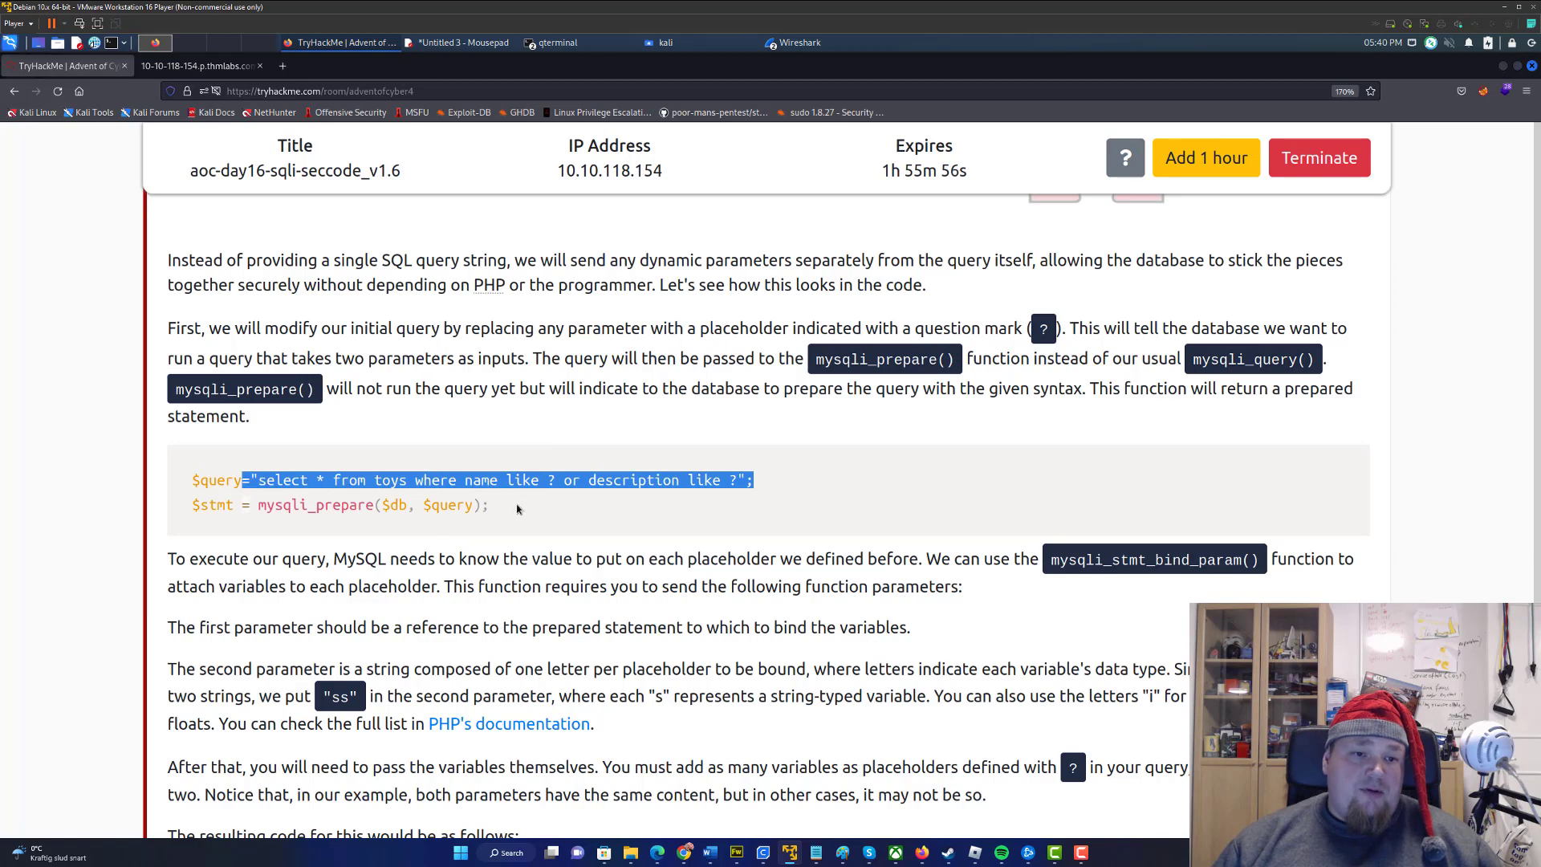
mouse_move(518, 508)
left_mouse_down()
mouse_move(298, 506)
mouse_move(519, 517)
left_mouse_up()
left_click(262, 507)
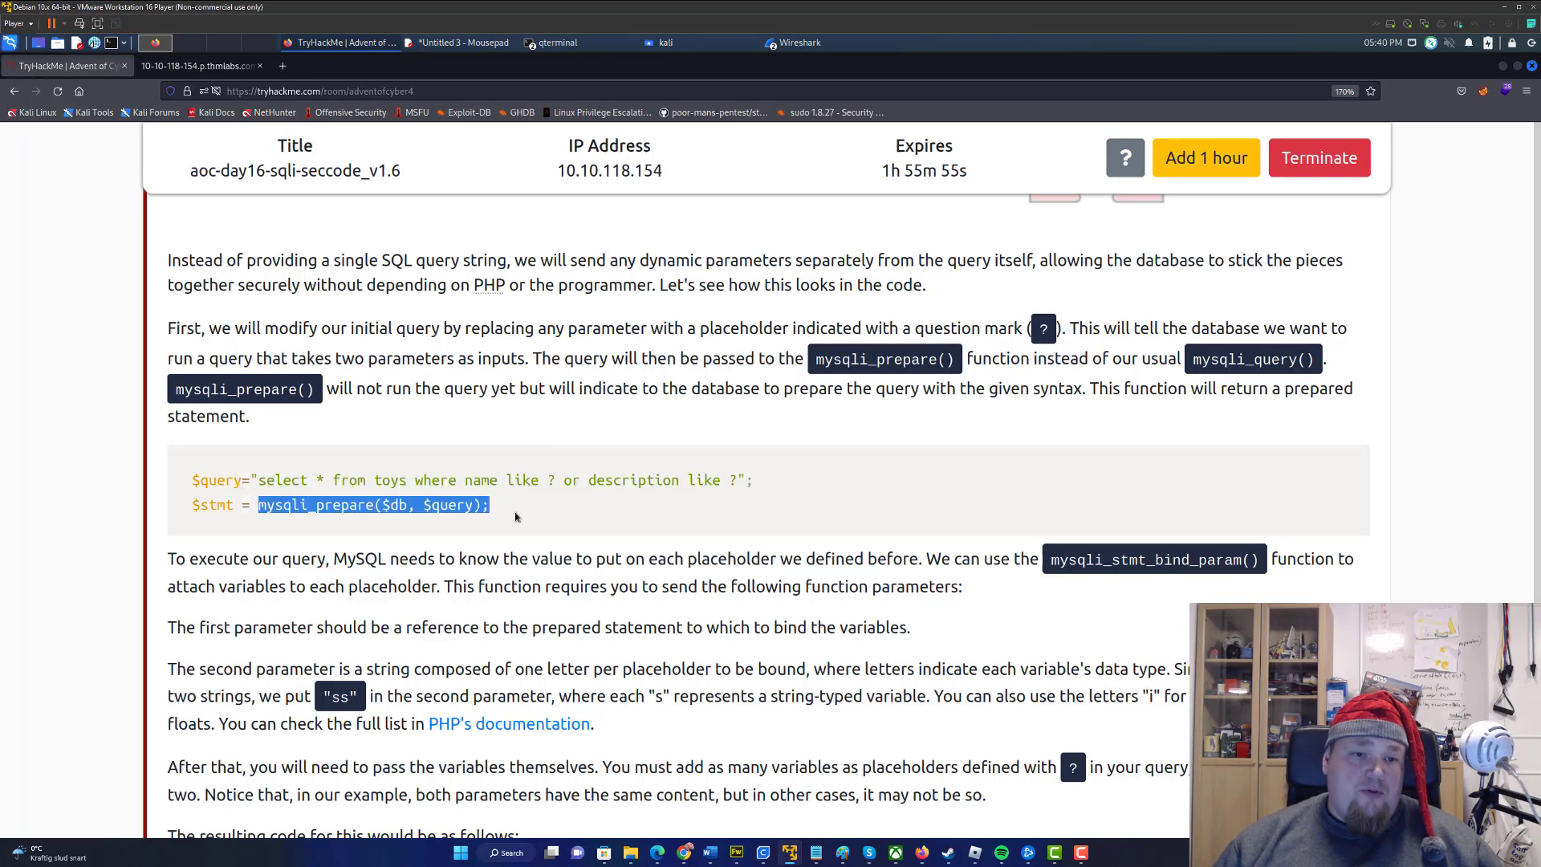
scroll(319, 482, "up", 3)
scroll(354, 486, "up", 2)
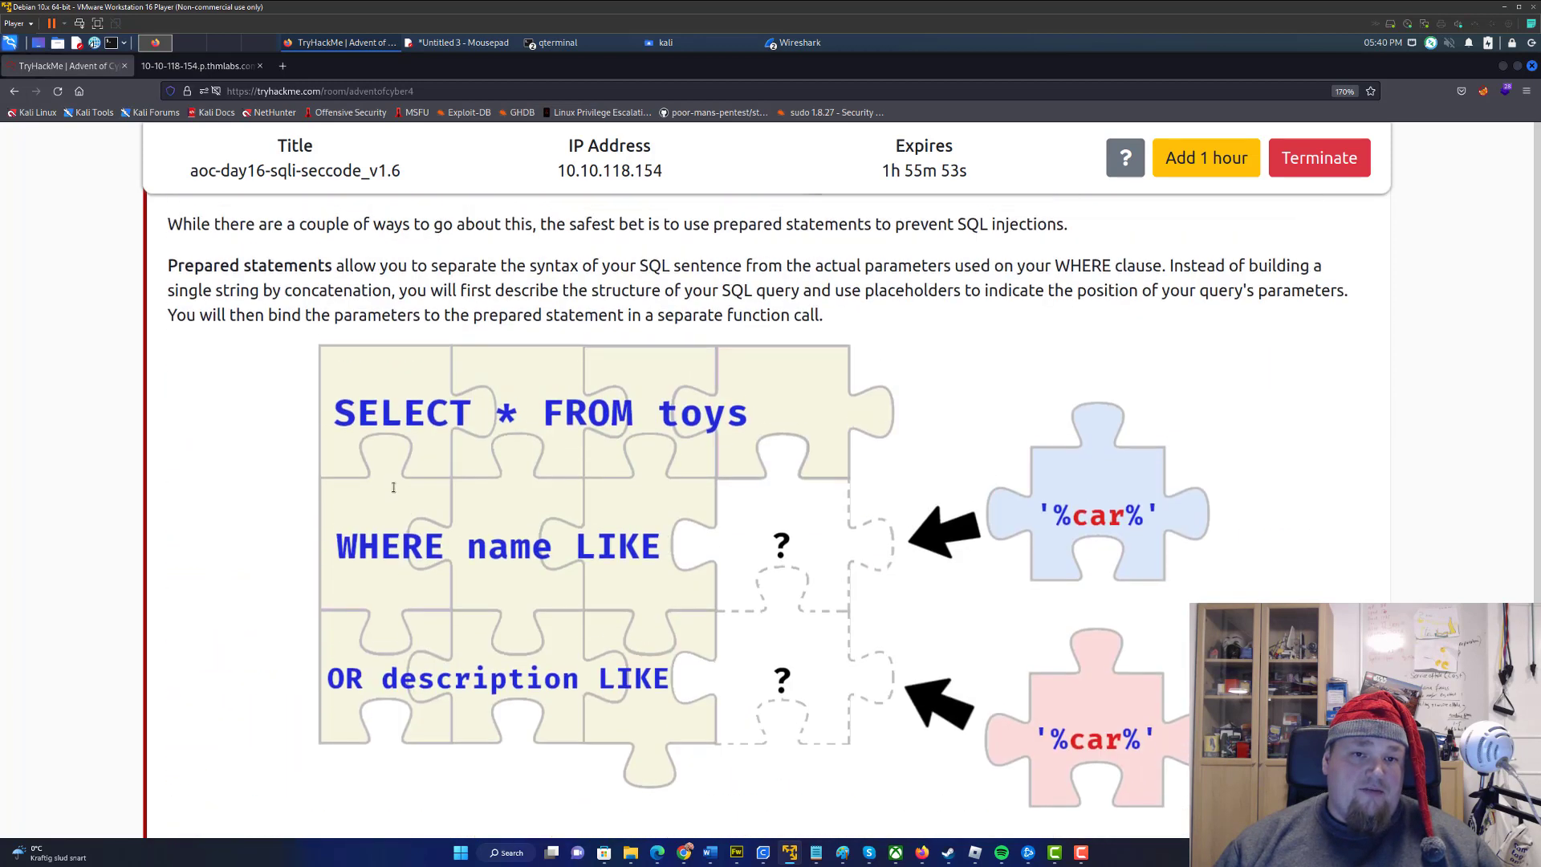
scroll(362, 488, "up", 3)
scroll(426, 491, "up", 4)
left_click_drag(339, 515, 691, 517)
left_click(691, 518)
scroll(693, 521, "up", 3)
scroll(692, 521, "up", 3)
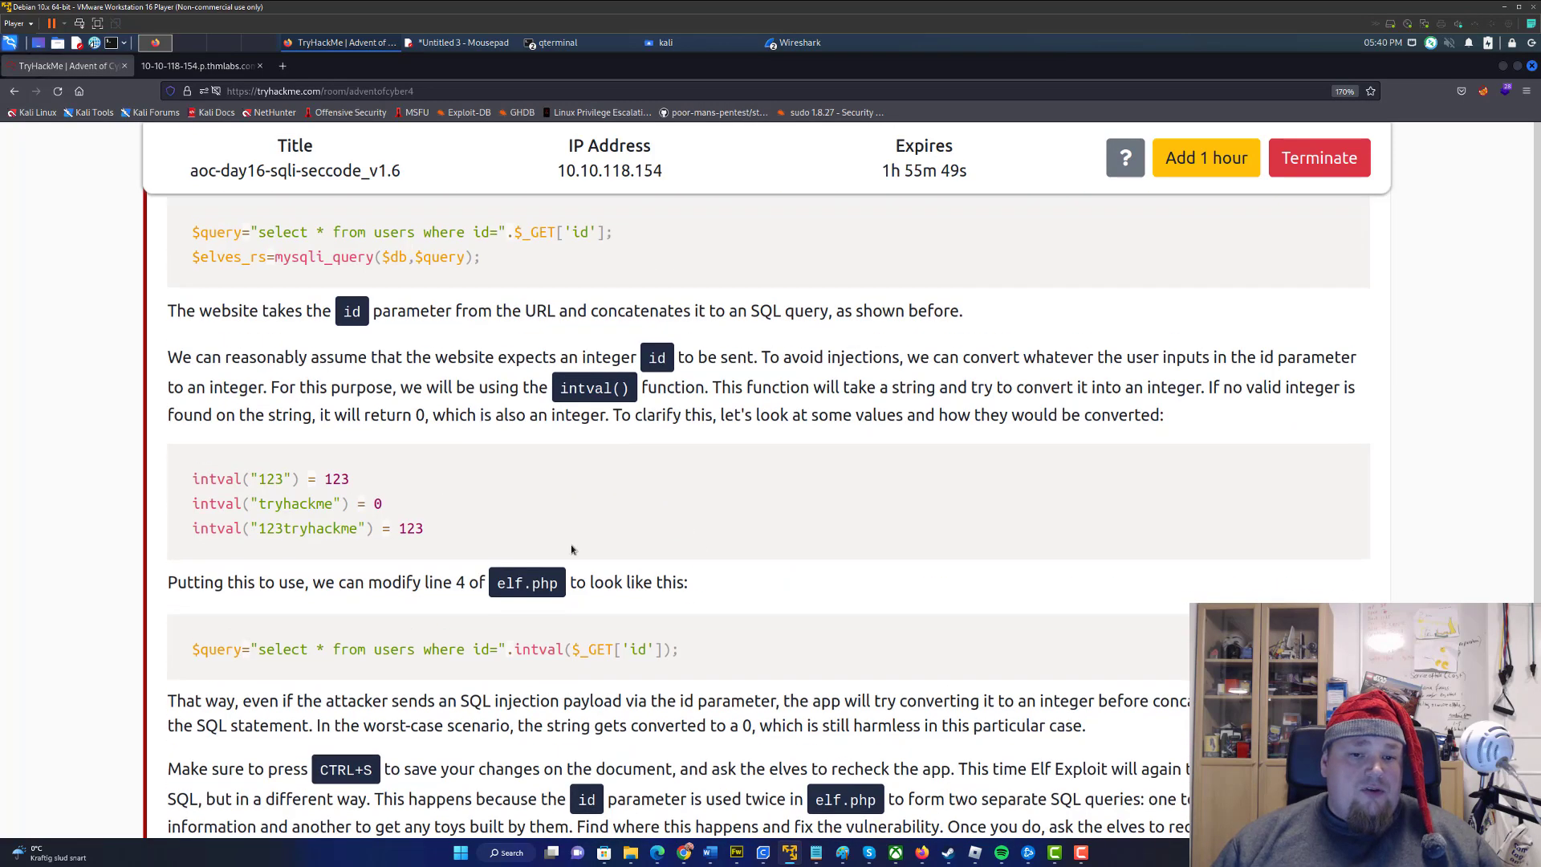
double_click(543, 649)
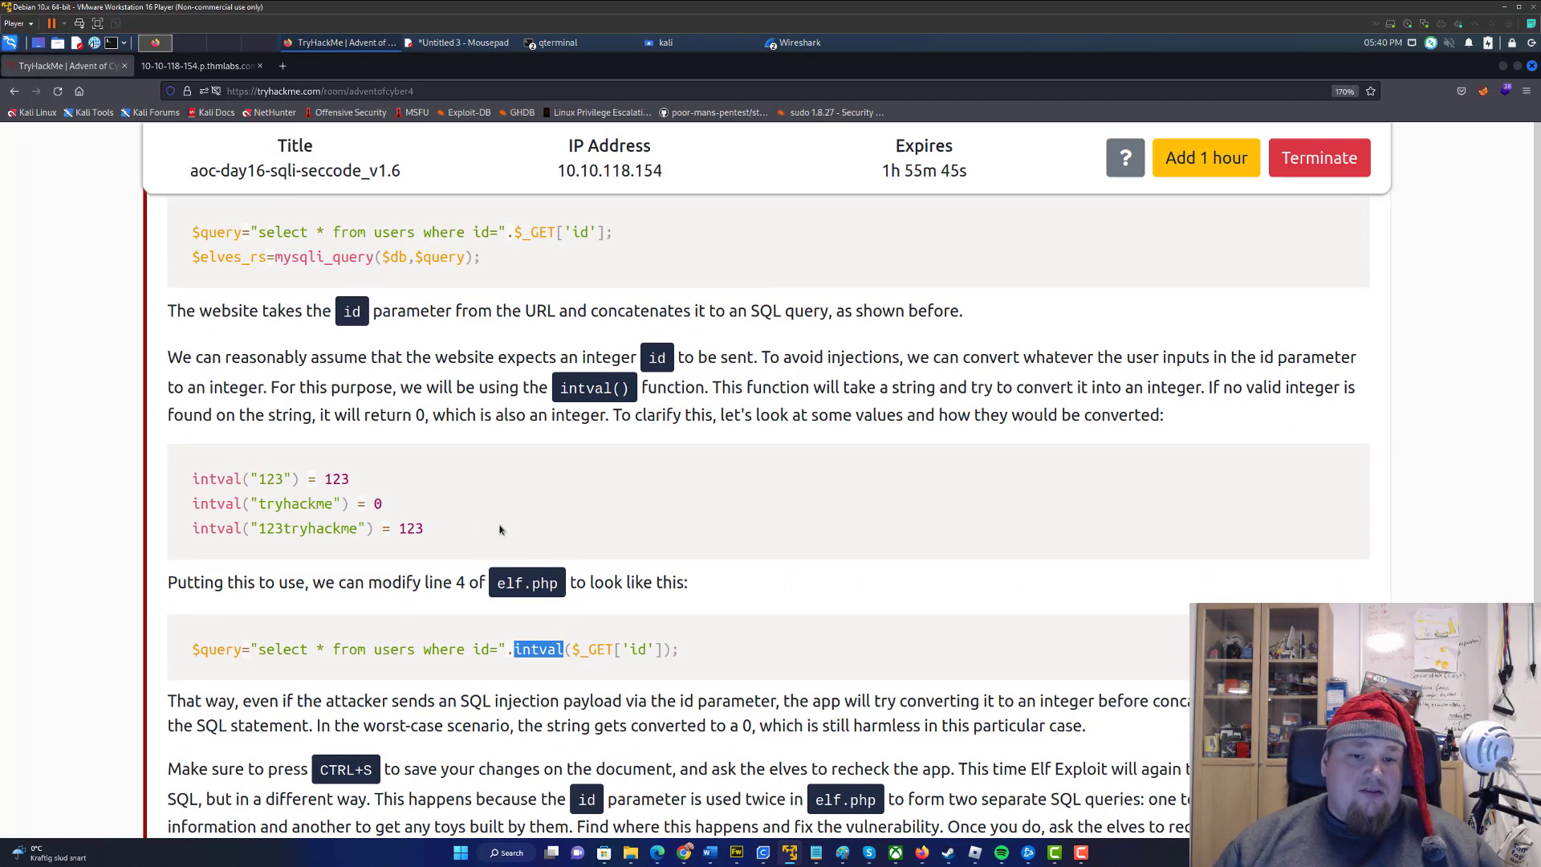
Look over admin.php and connection.php in the lab editor, then open elf.php
left_click(199, 65)
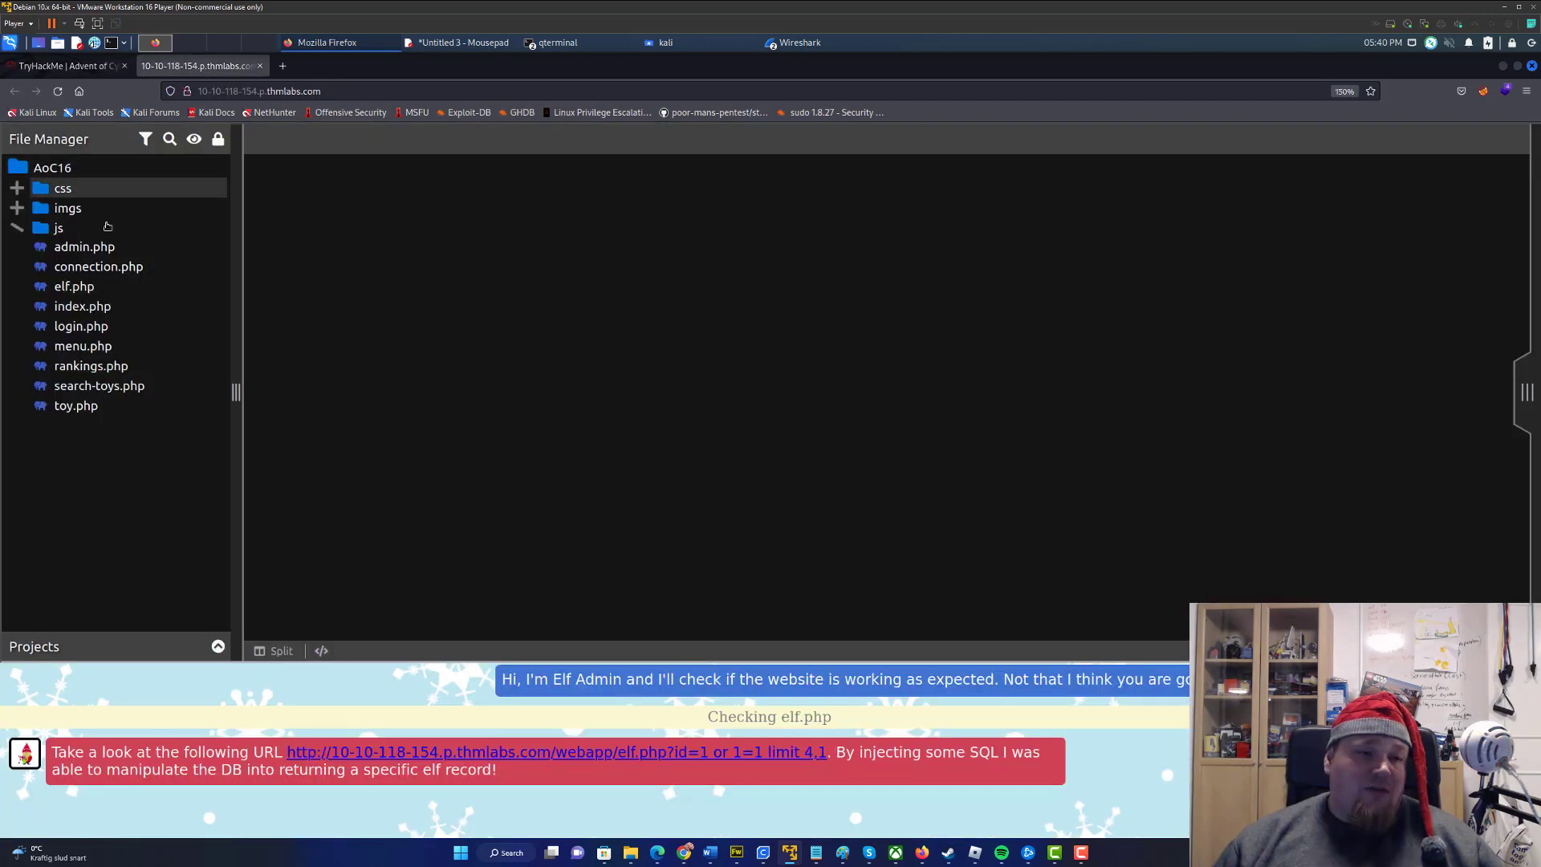
left_click(55, 247)
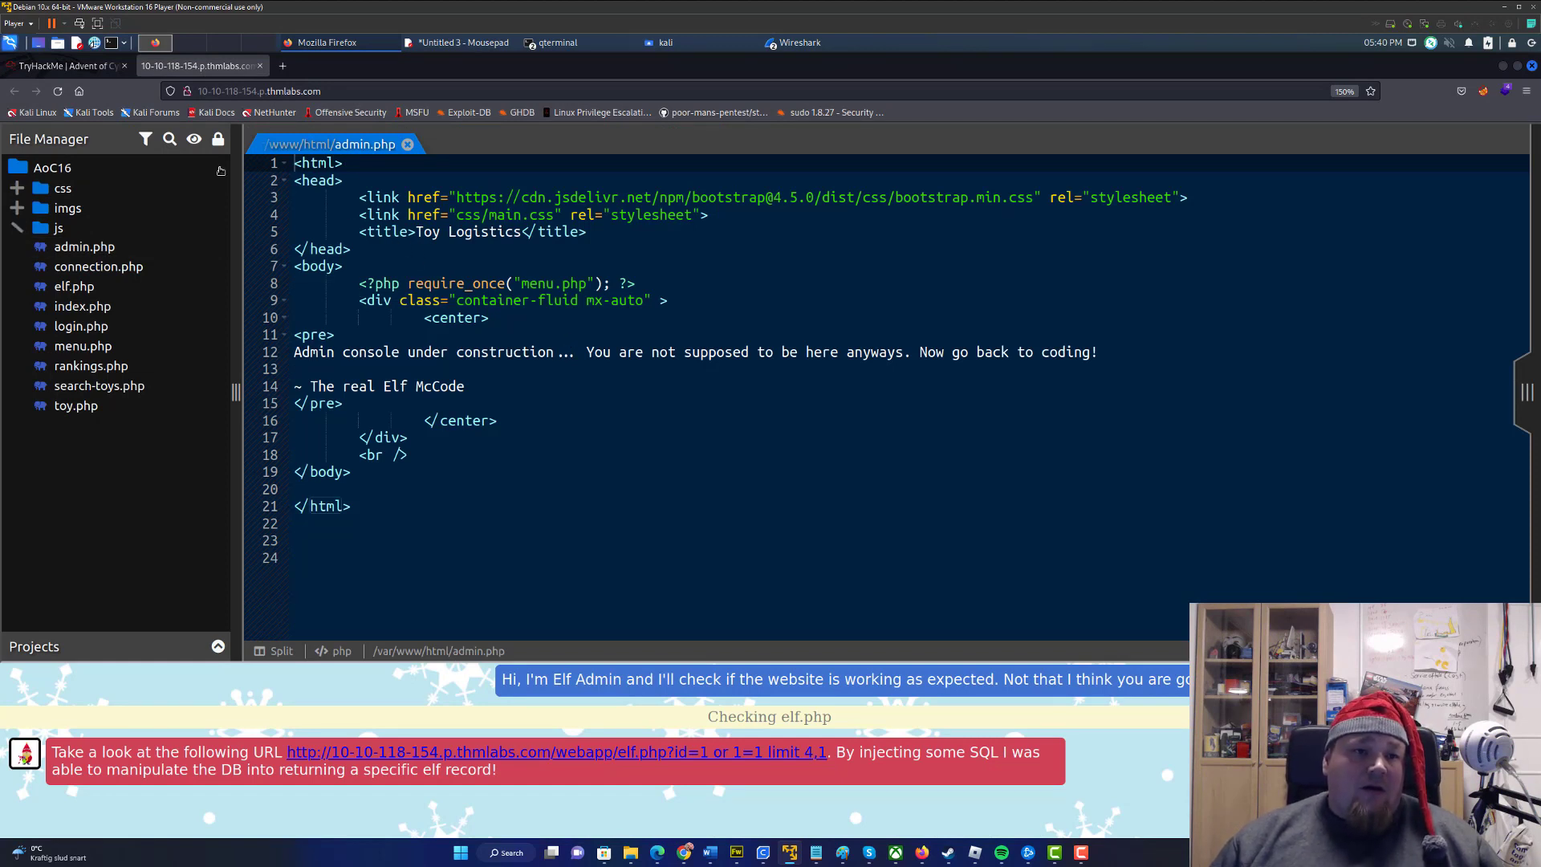
left_click(407, 144)
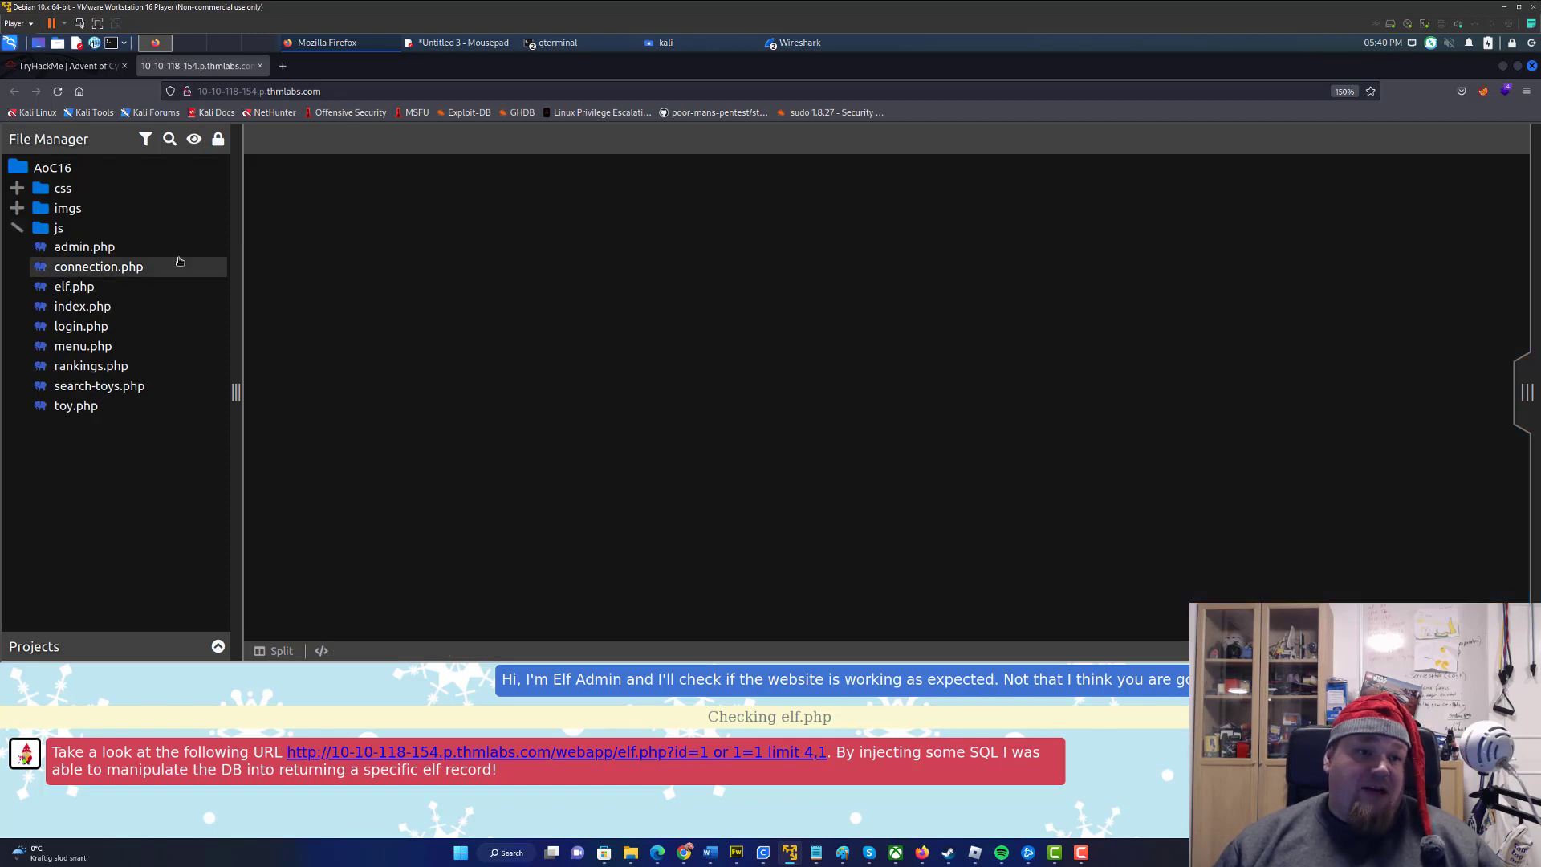
left_click(128, 269)
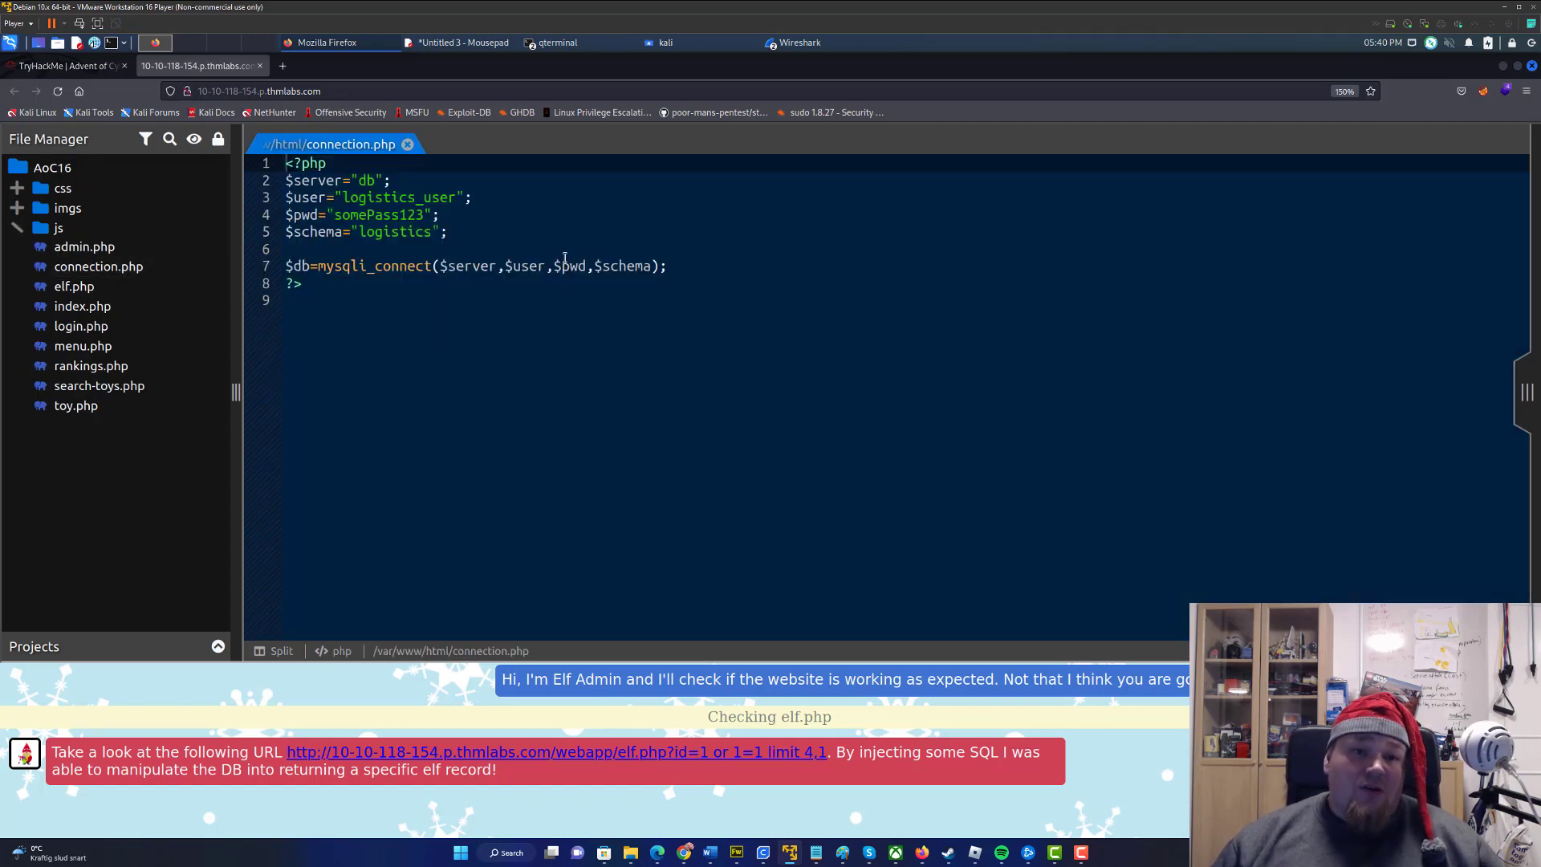
left_click(408, 145)
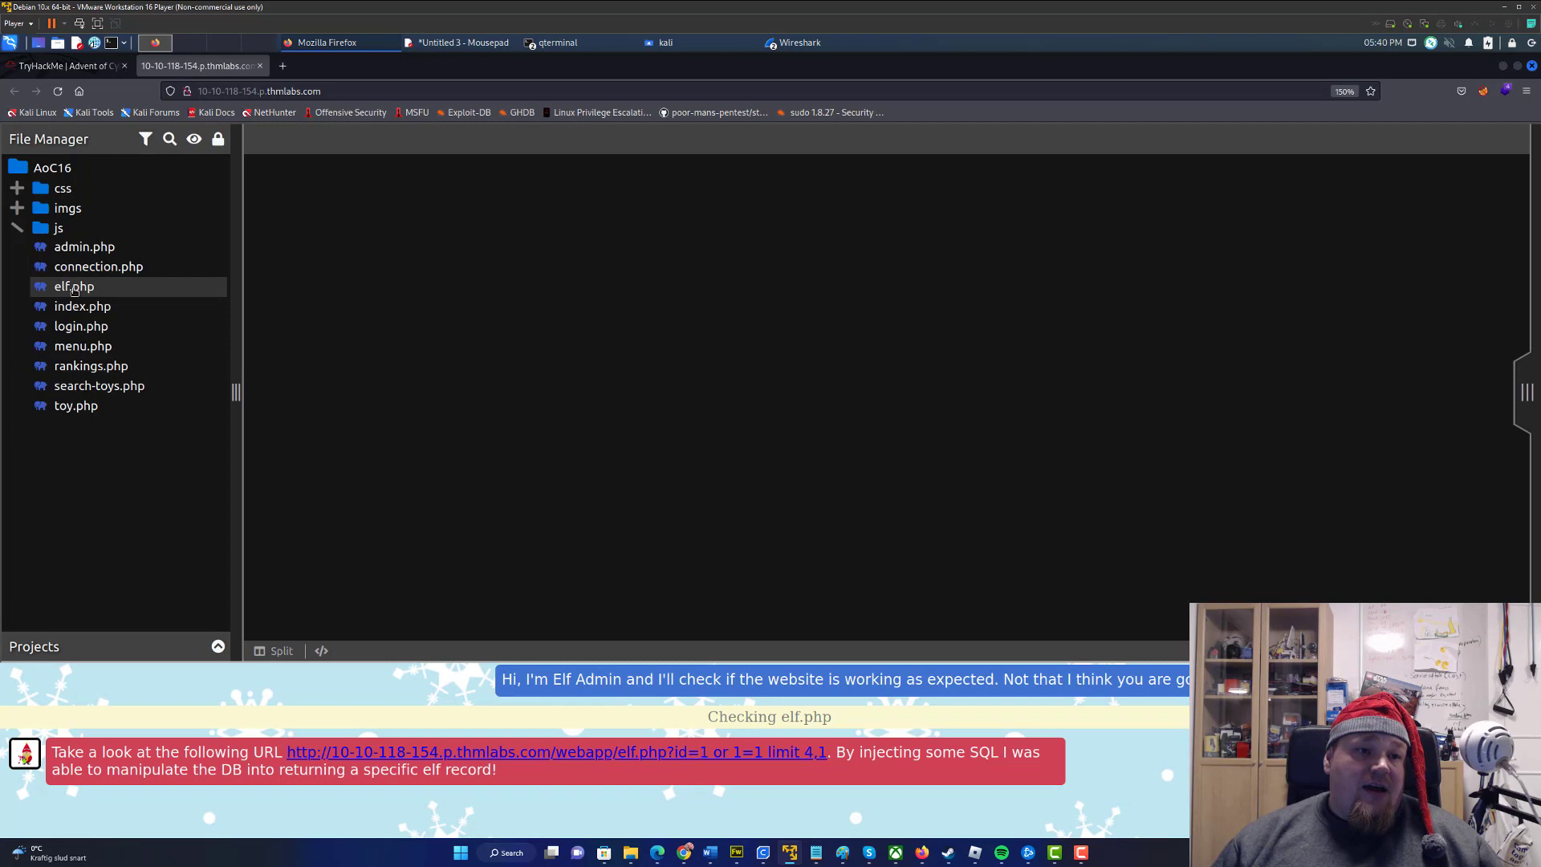
left_click(73, 287)
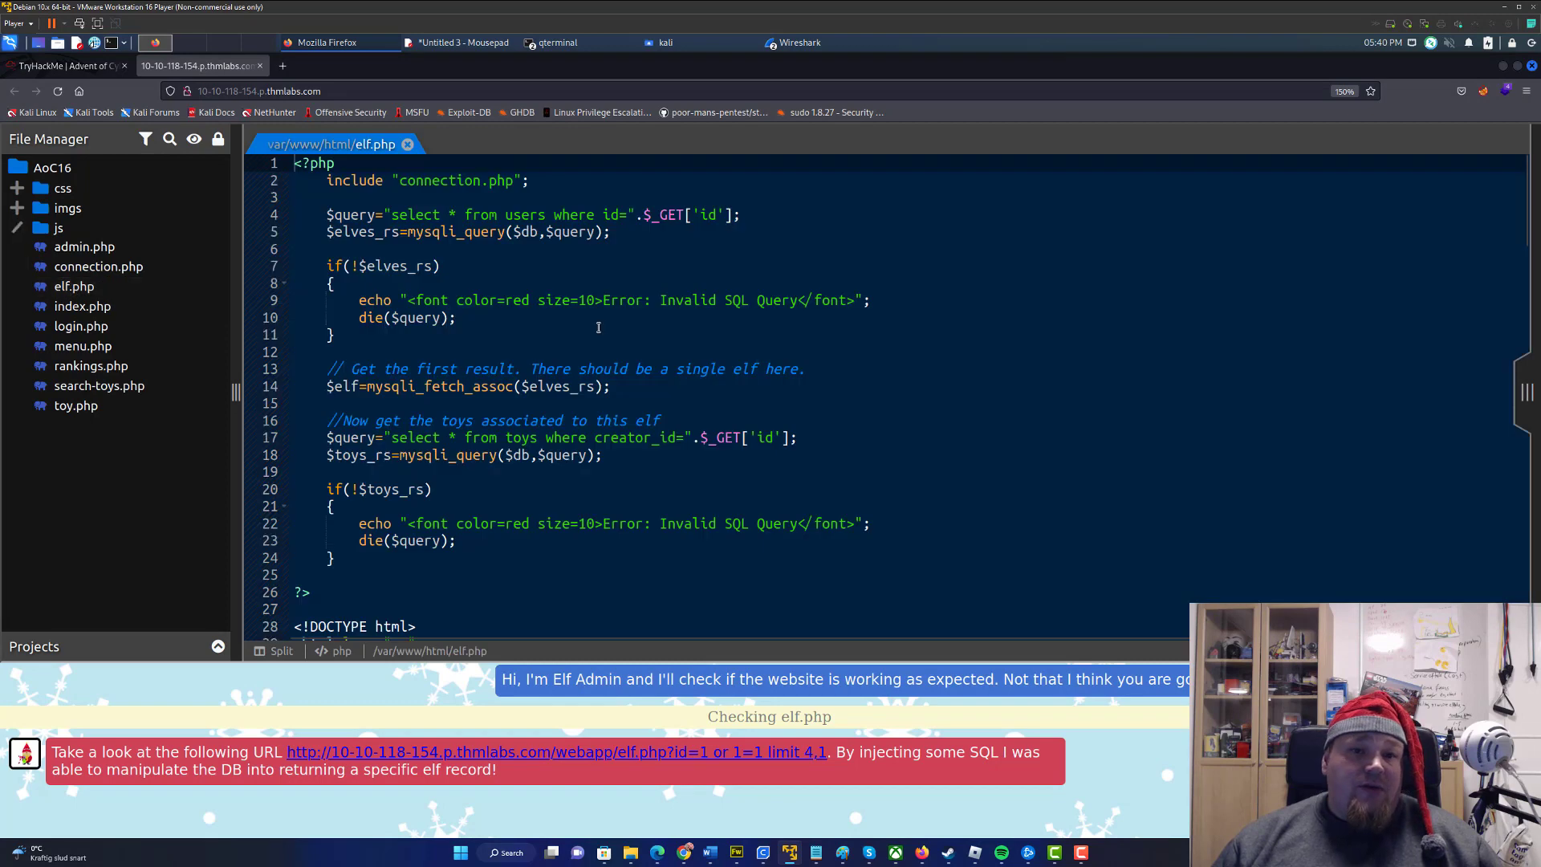
Wrap $_GET['id'] on elf.php line 4 in intval() and save the file
left_click(628, 213)
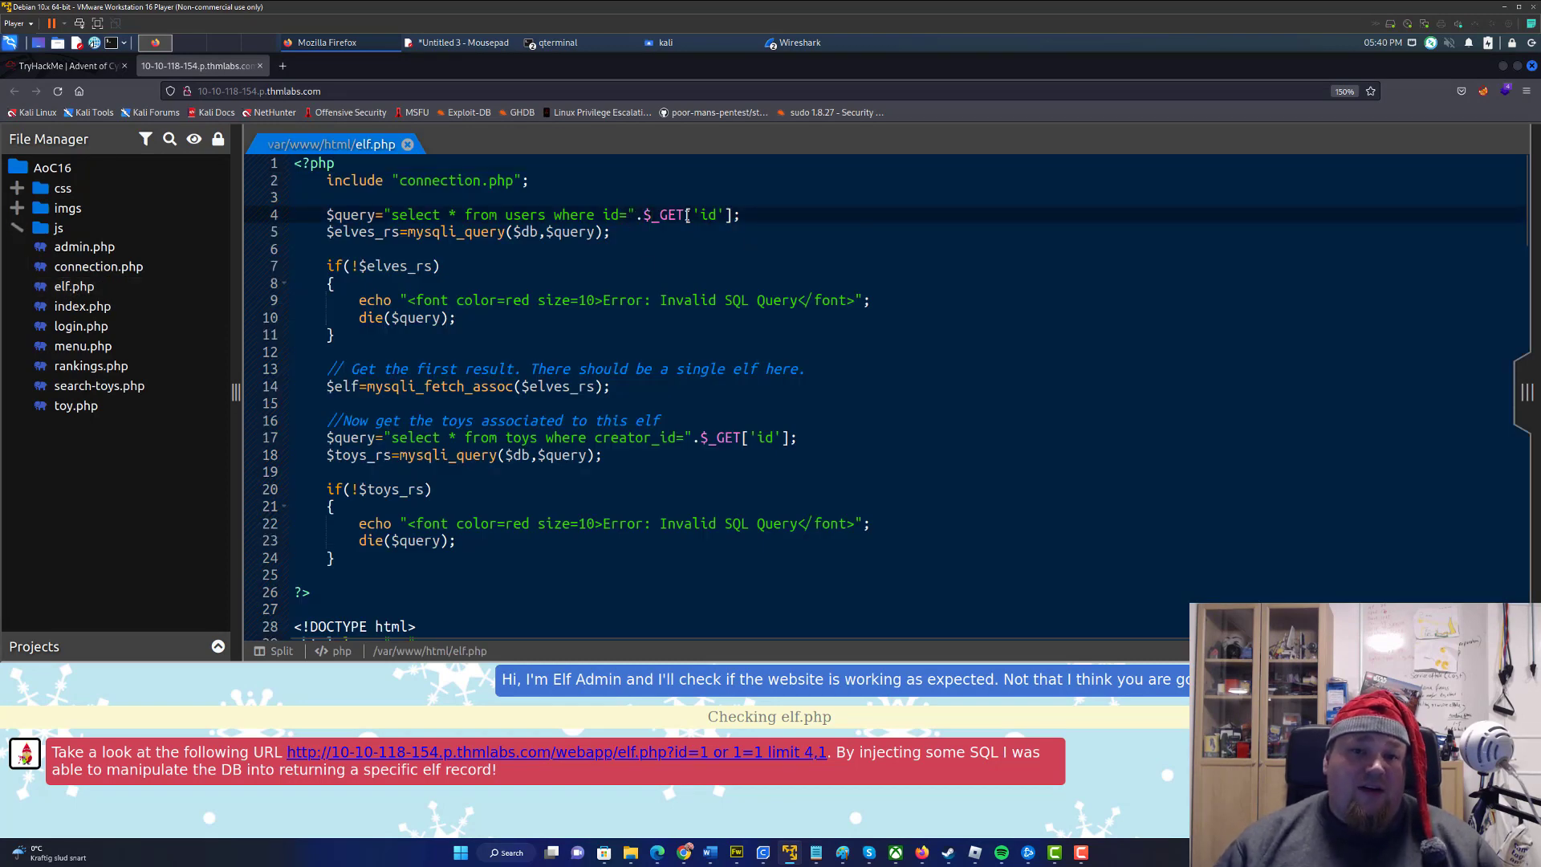
type("intval(")
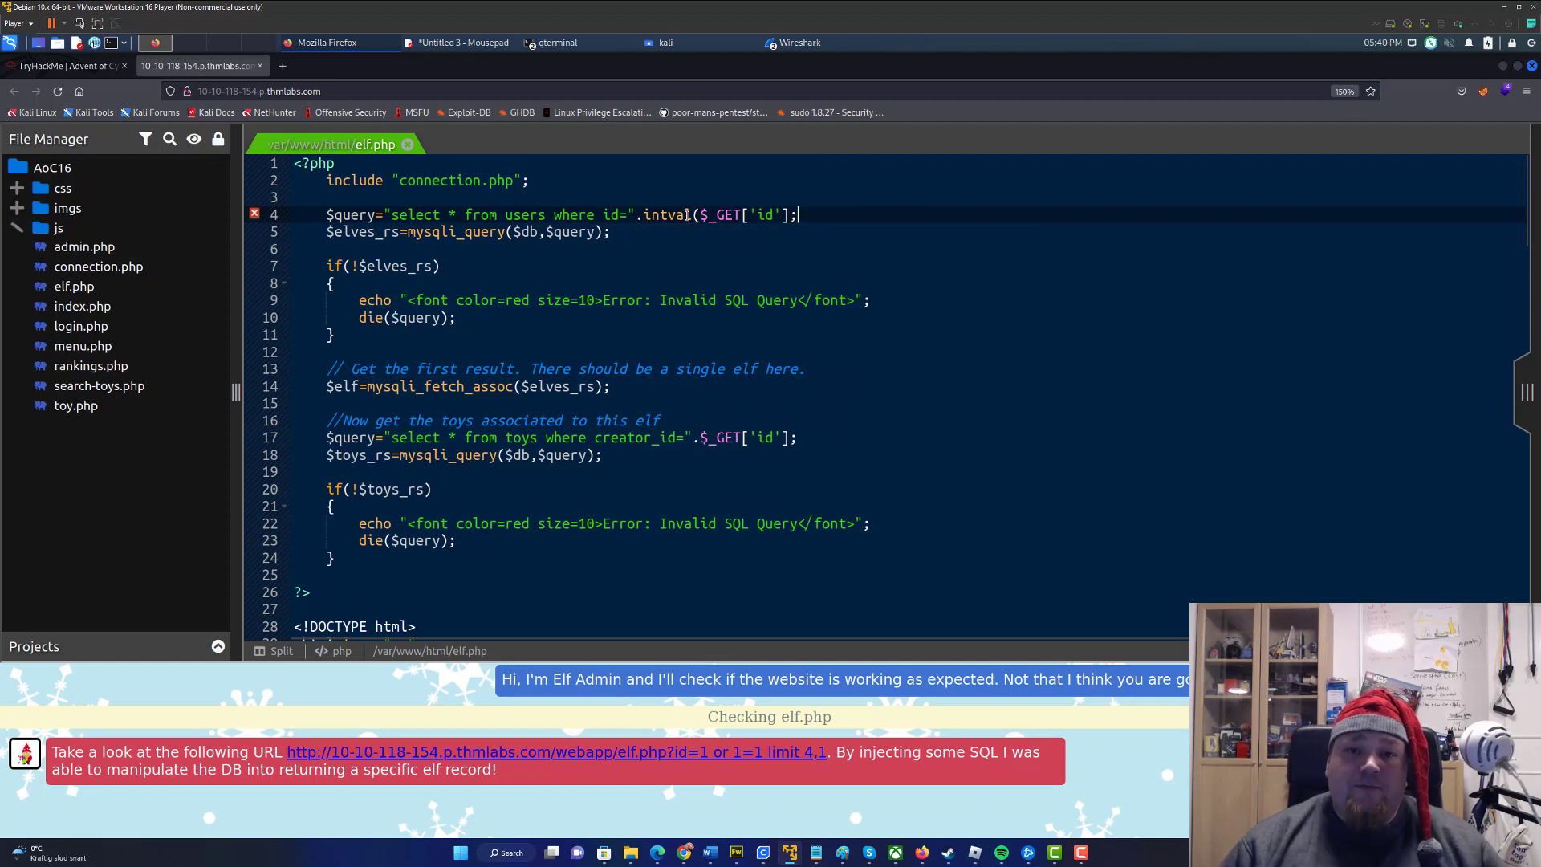
key("End")
key("Left")
type(")")
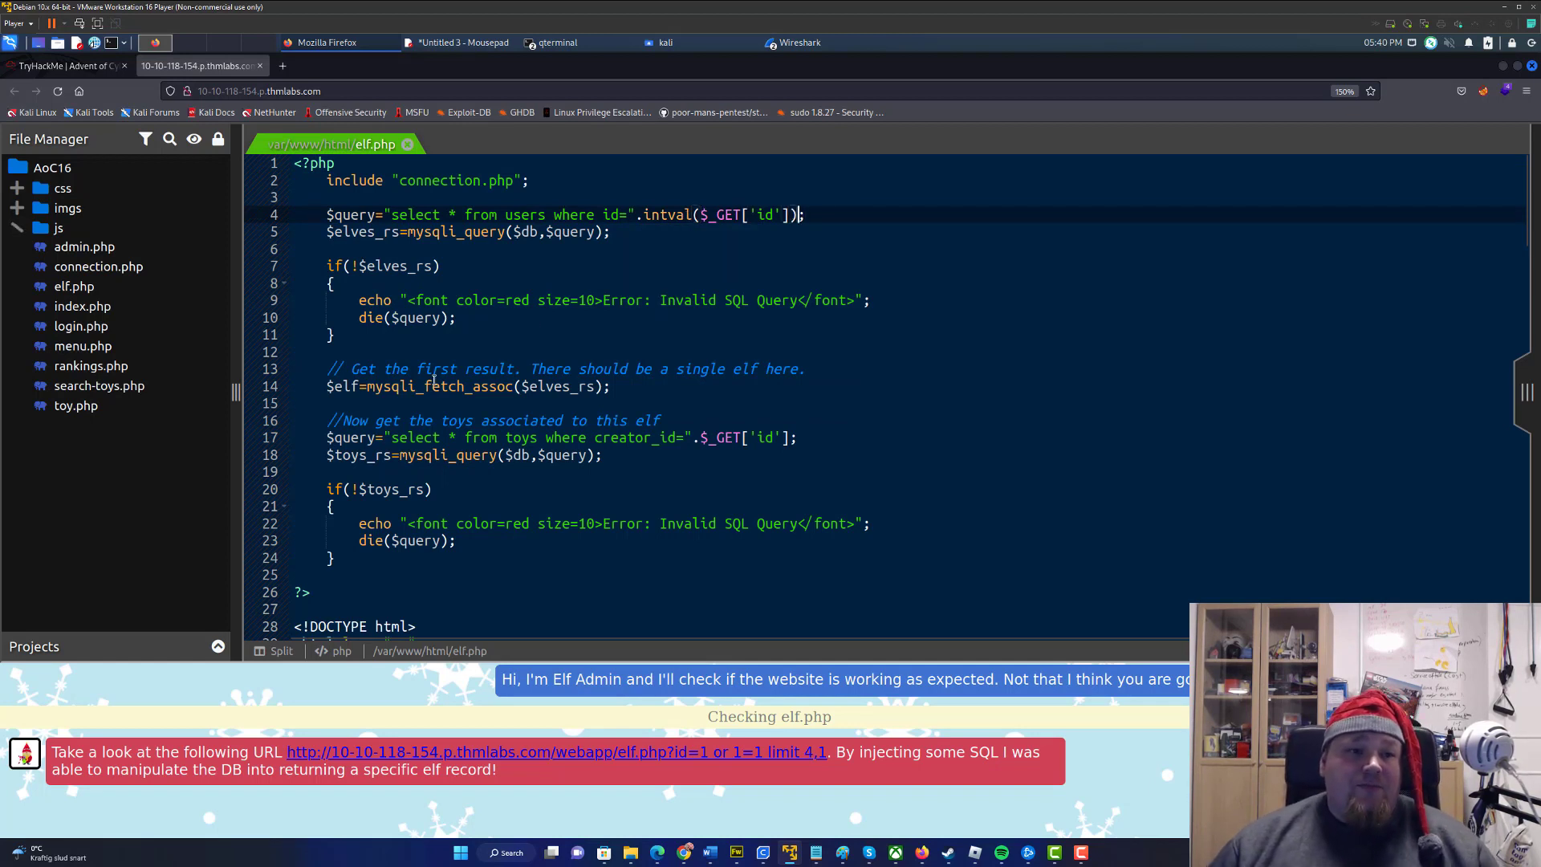
key("ctrl+s")
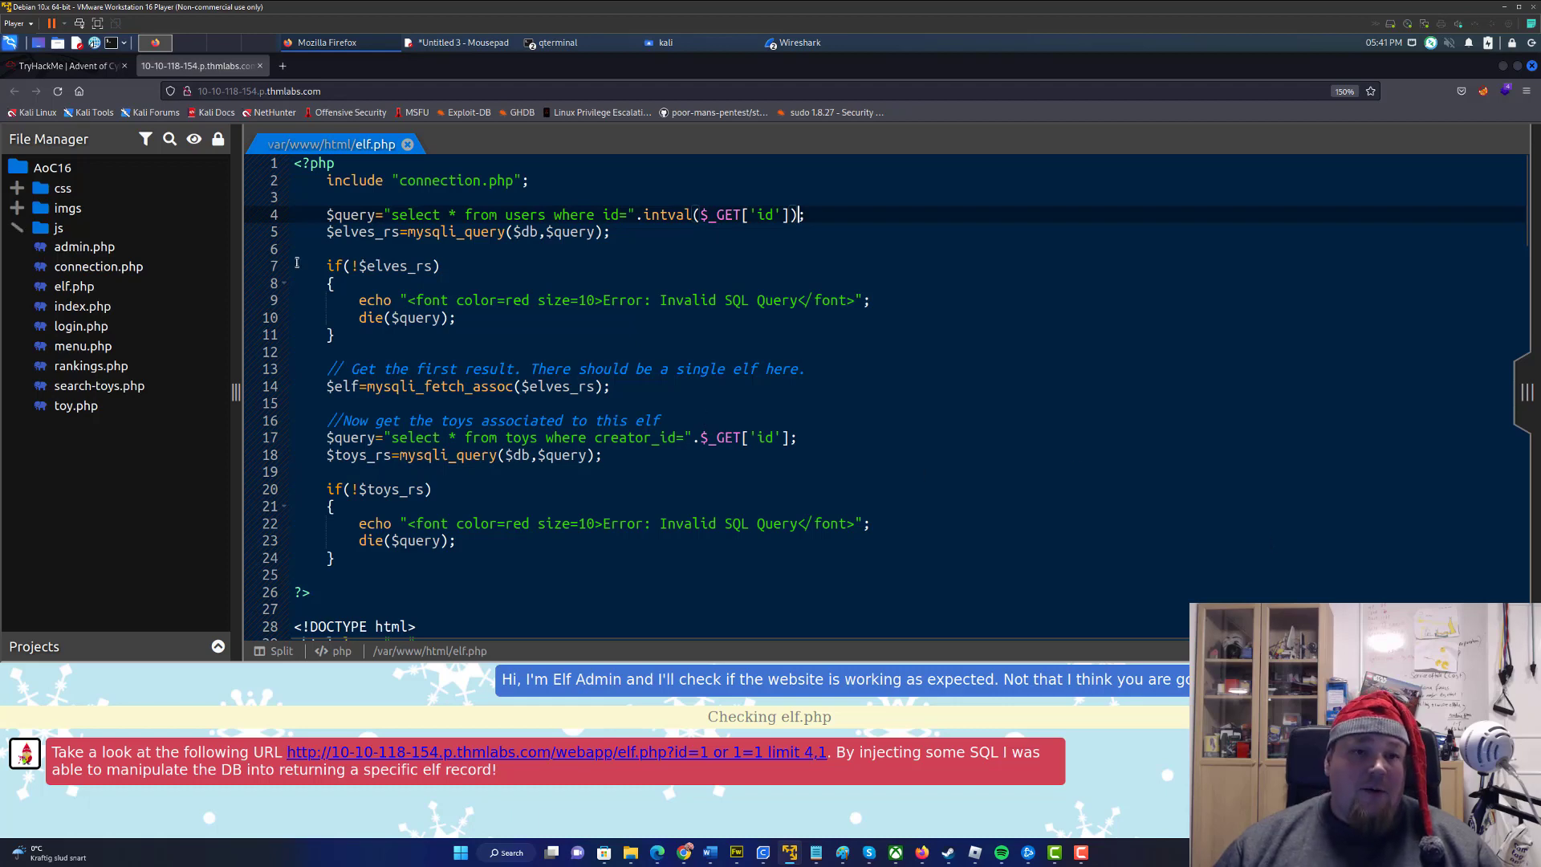
scroll(770, 771, "down", 1)
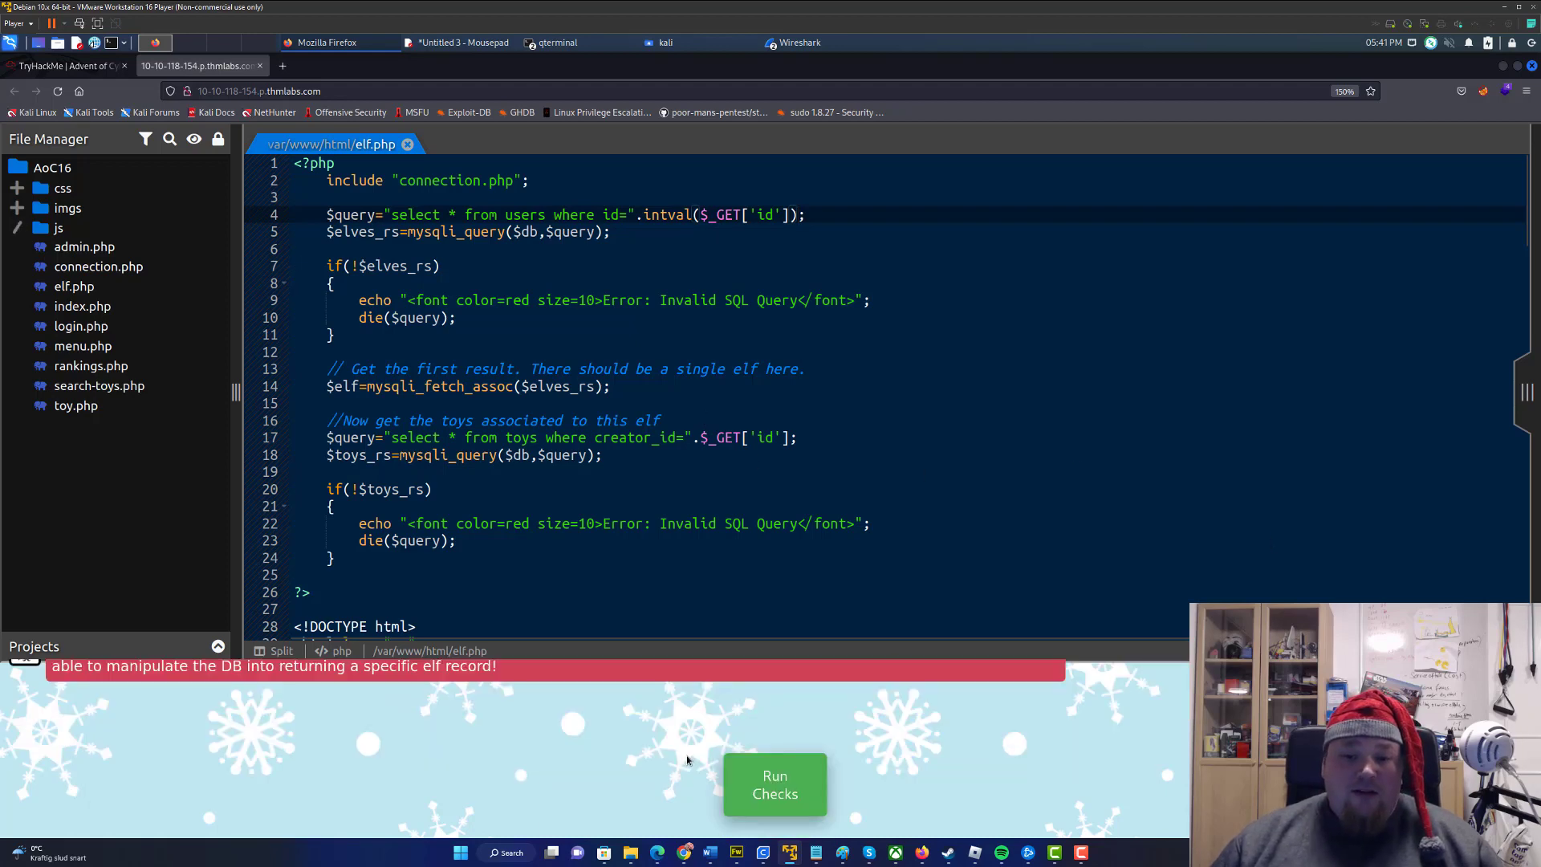
Rerun the elf checks on elf.php and read the union-injection report returning 31337
left_click(766, 793)
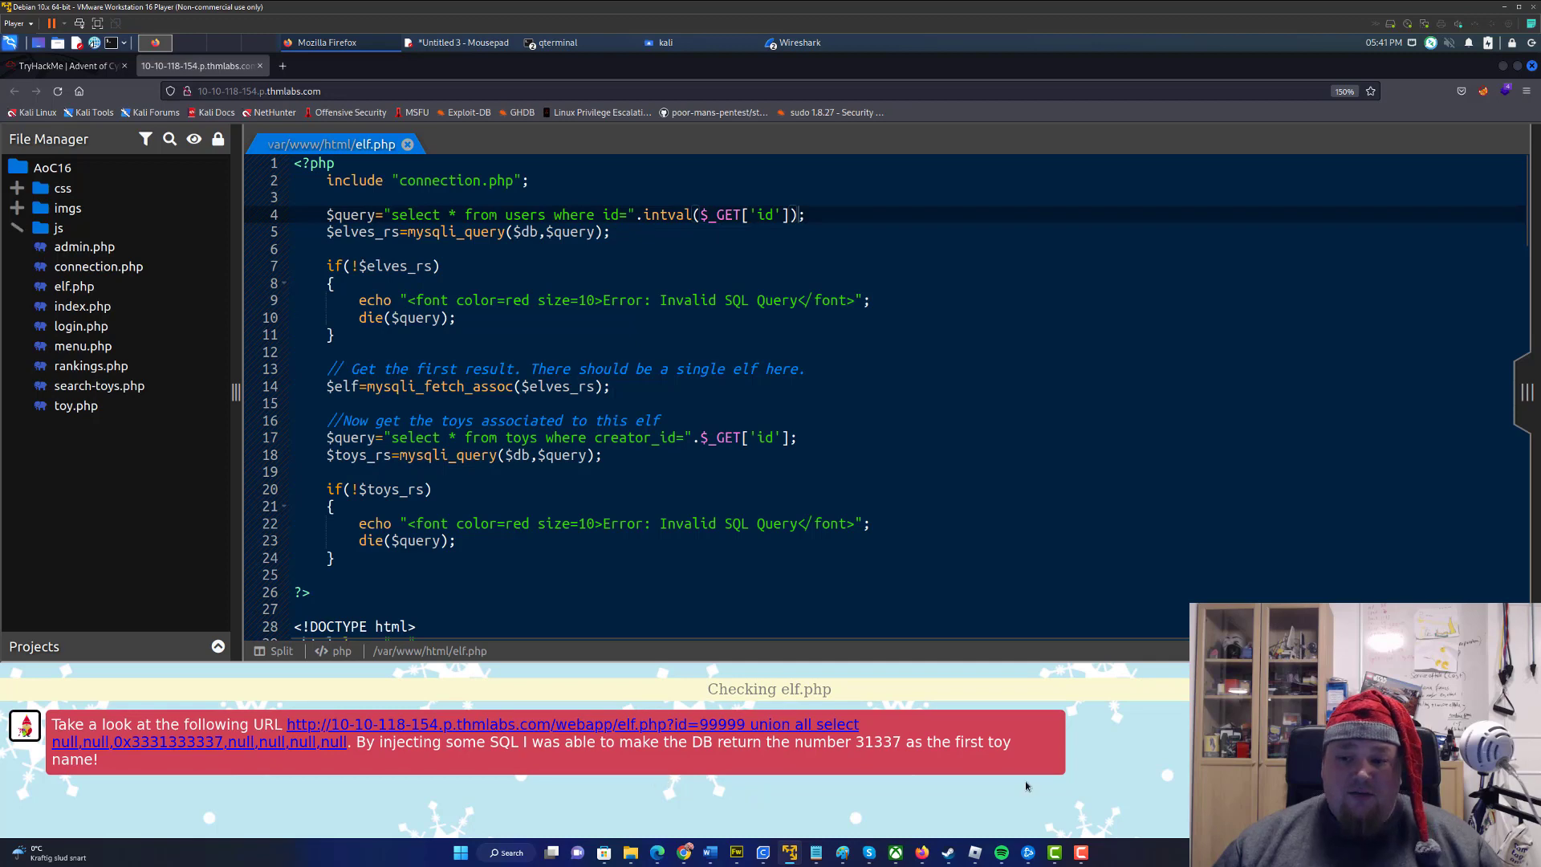
scroll(1025, 782, "up", 1)
scroll(1084, 762, "up", 1)
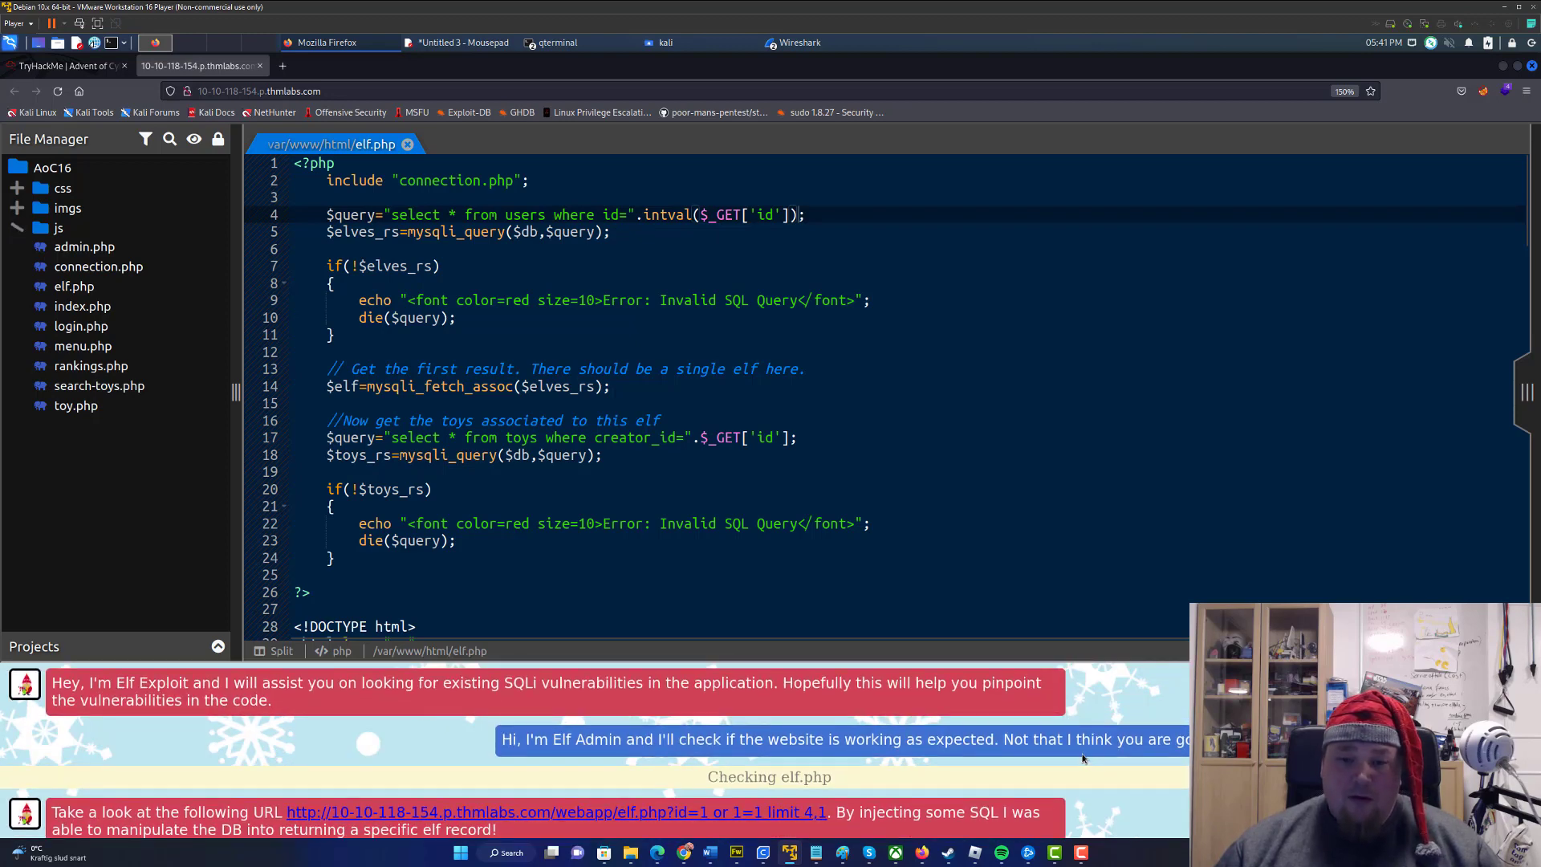
scroll(1080, 752, "down", 1)
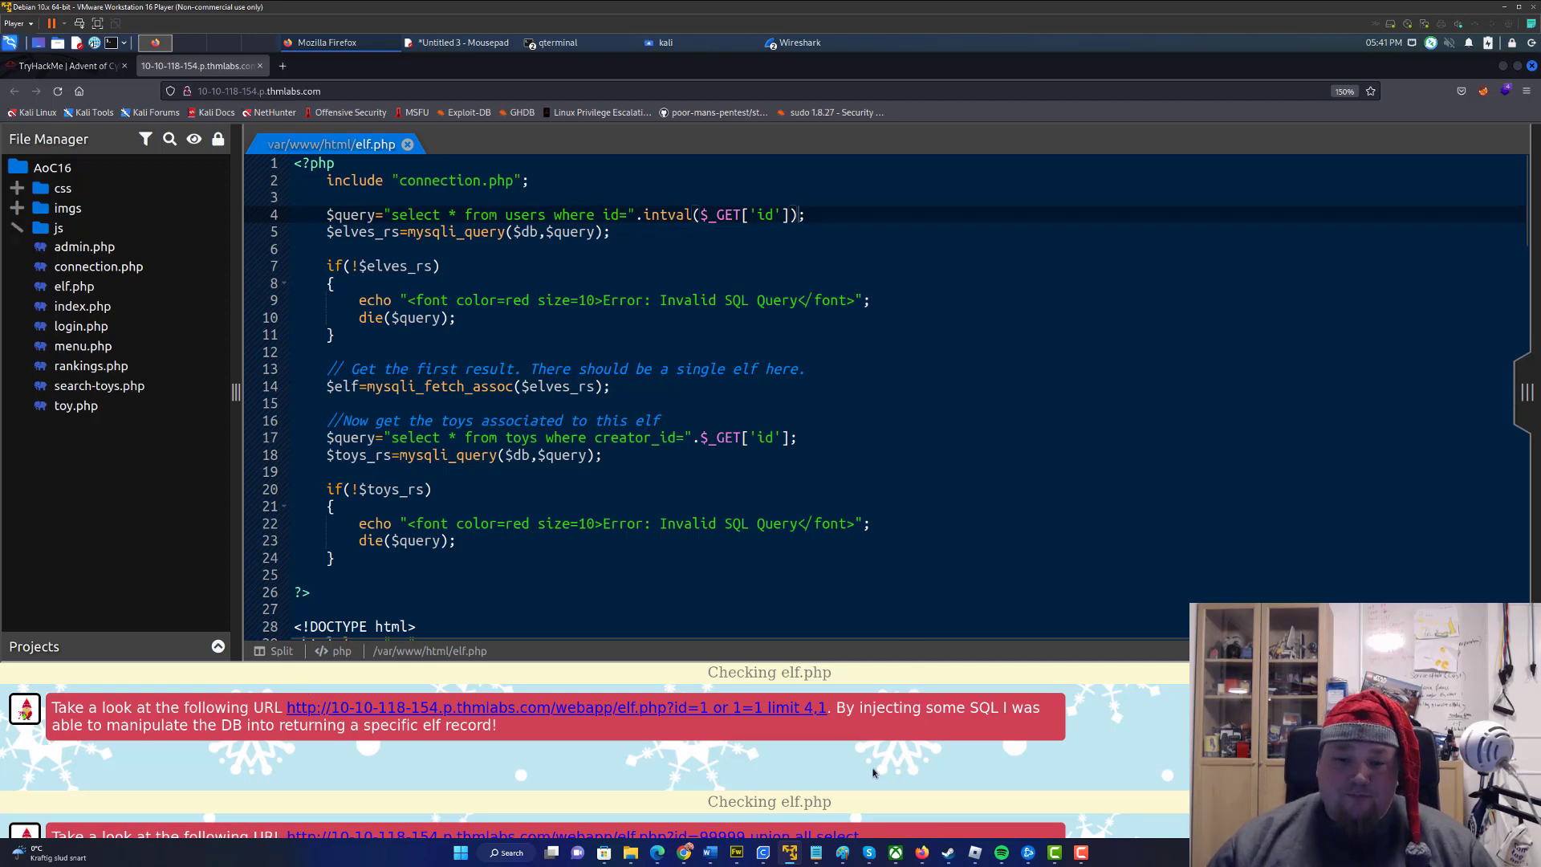
scroll(873, 767, "down", 5)
scroll(870, 765, "up", 3)
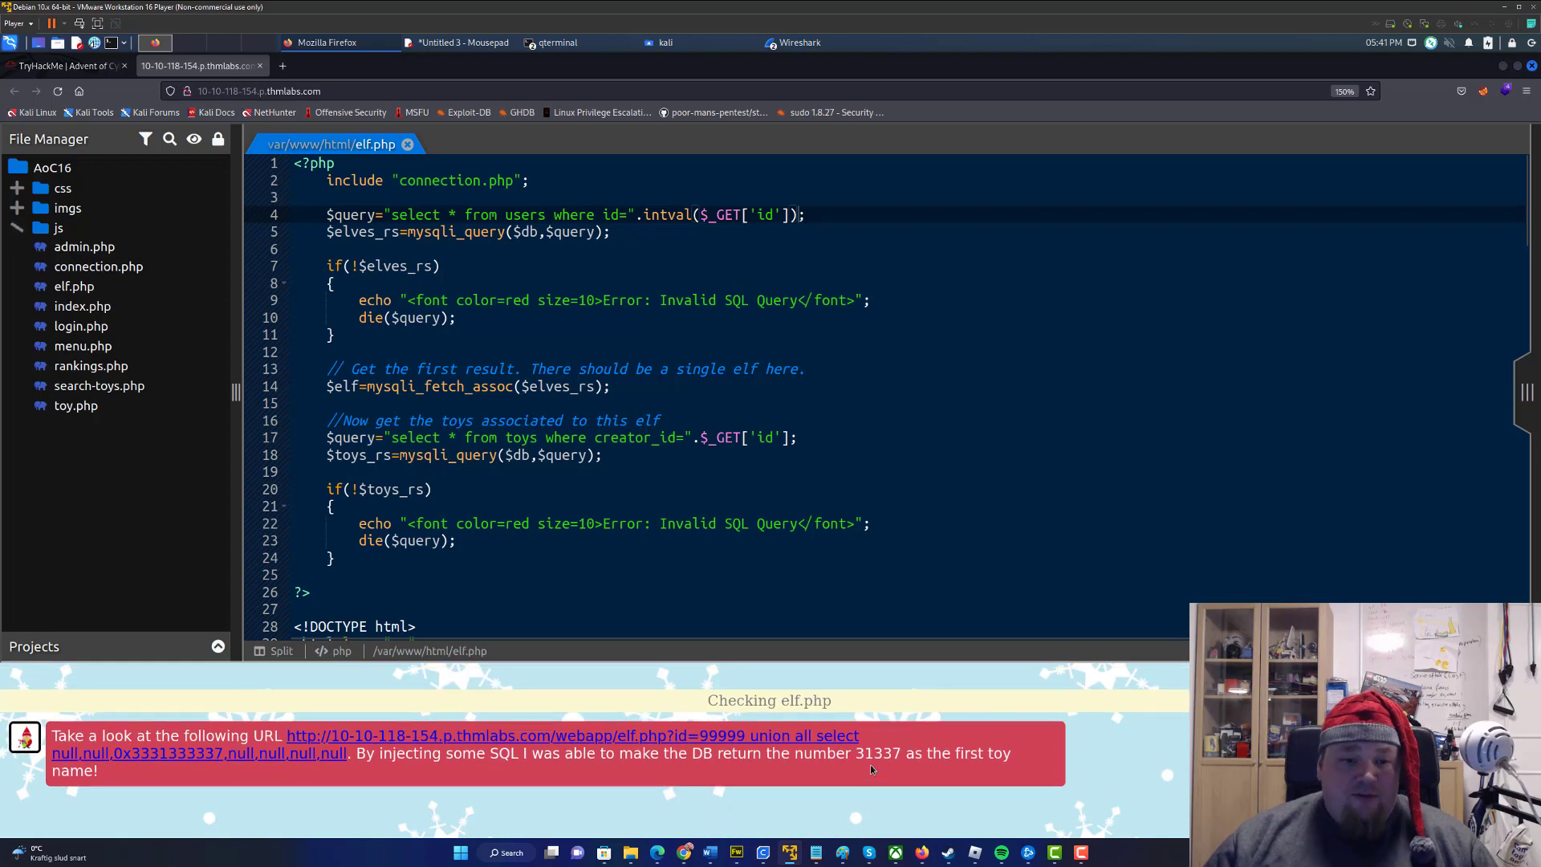
scroll(870, 765, "down", 3)
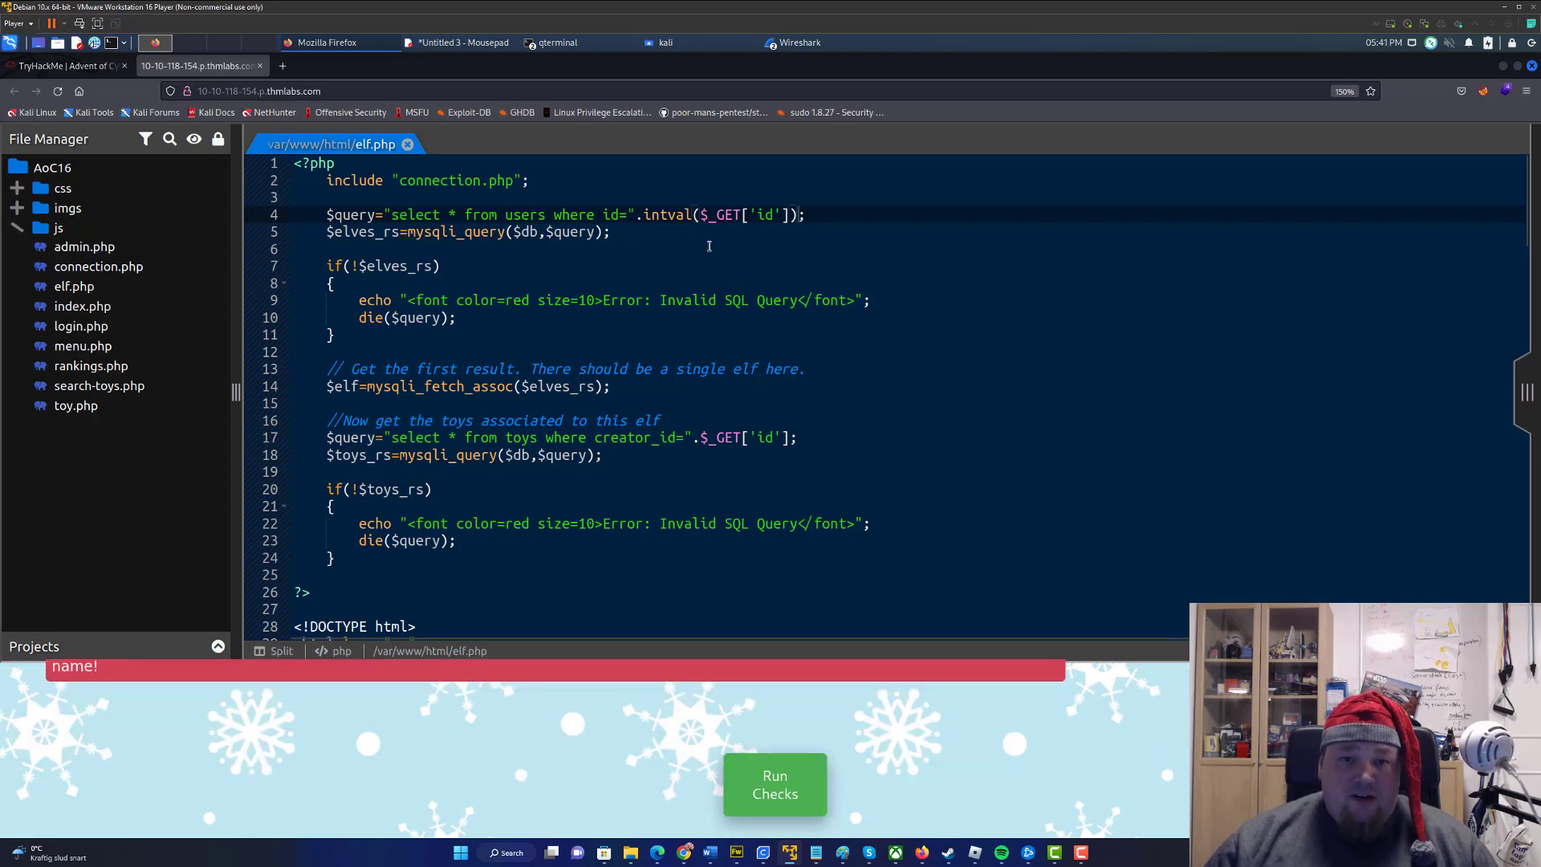
Wrap the toys query's $_GET['id'] on line 17 in intval() as well
double_click(667, 213)
left_click(701, 438)
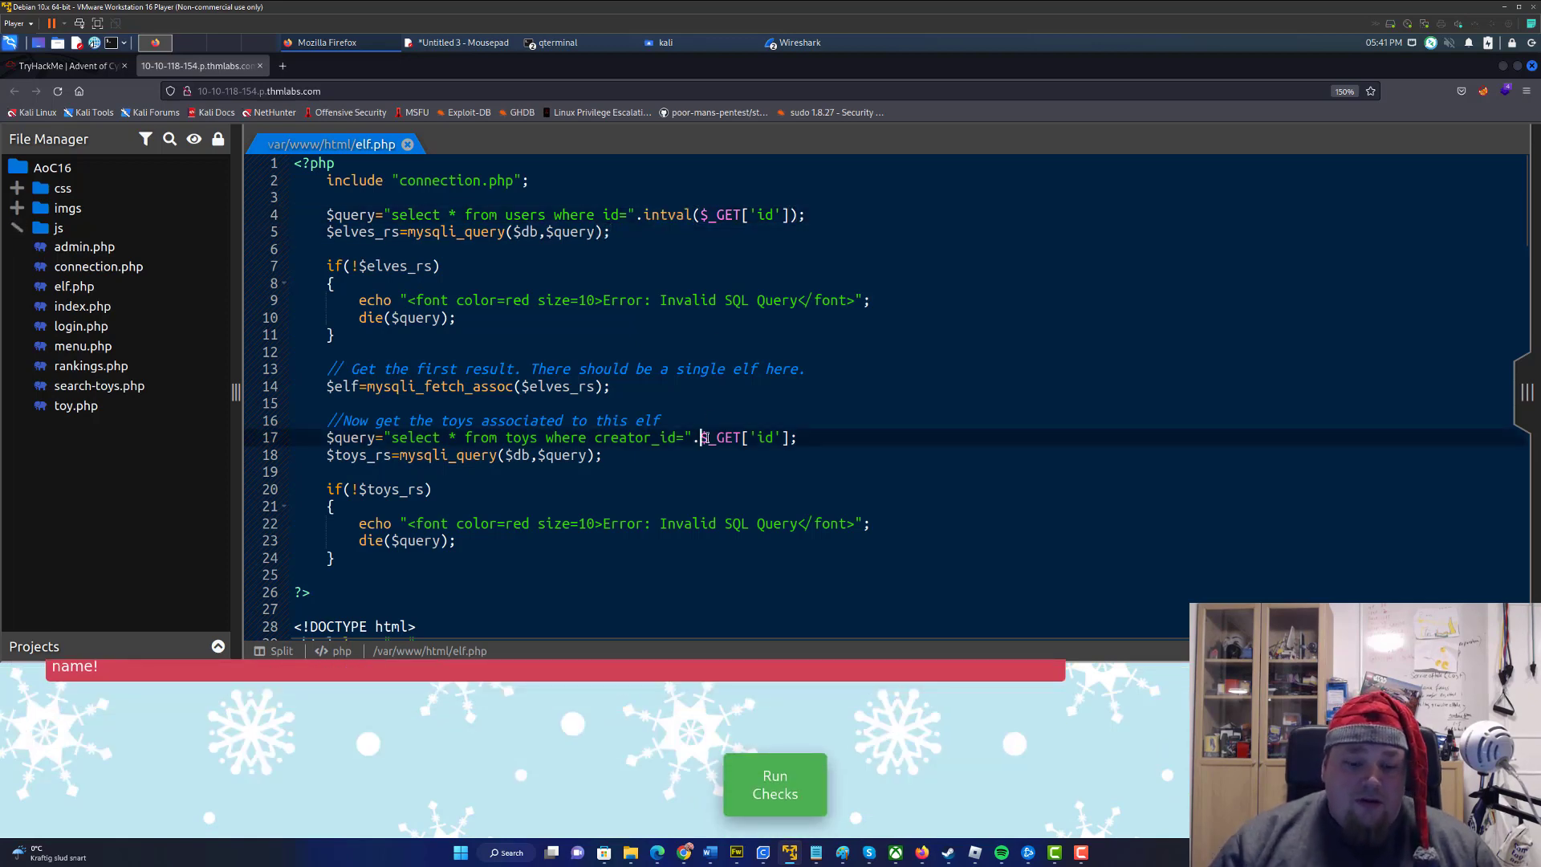
type("intval(")
left_click(843, 437)
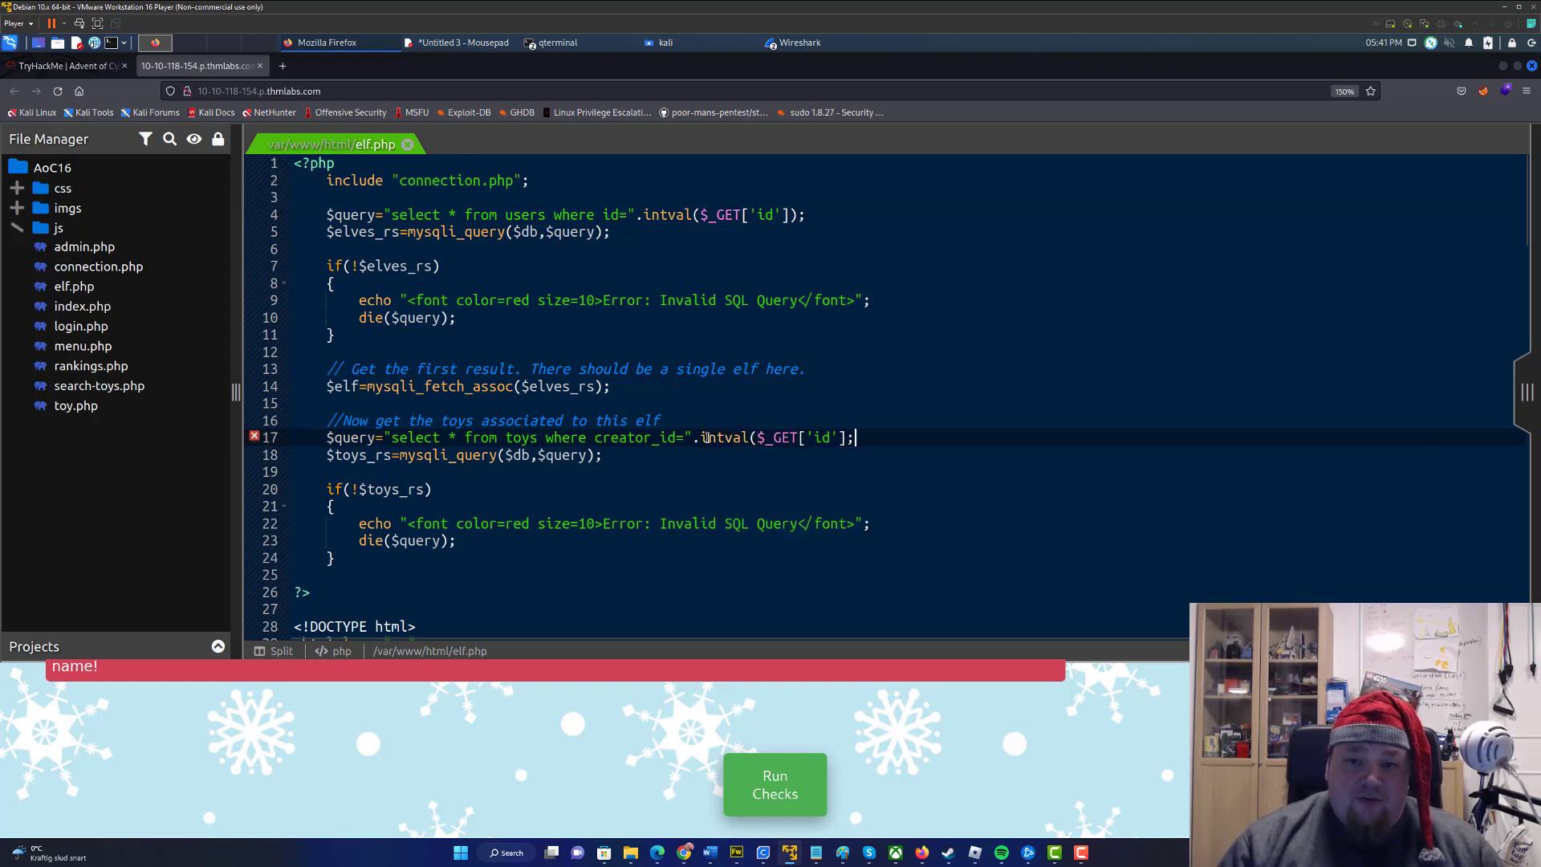
type(")")
scroll(740, 401, "down", 2)
scroll(740, 400, "down", 8)
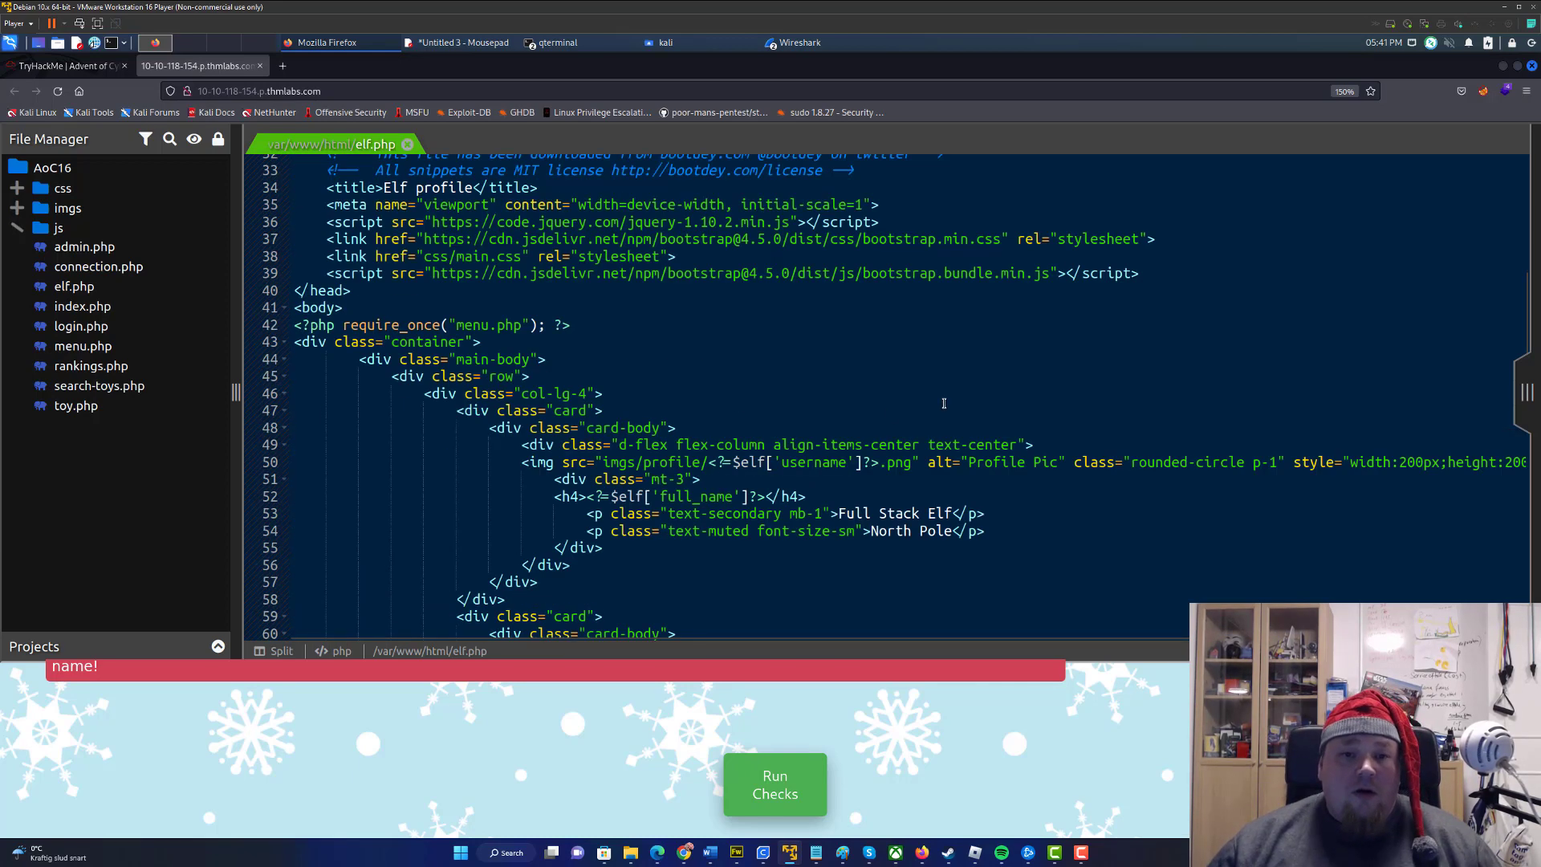
scroll(740, 401, "up", 2)
scroll(842, 434, "down", 15)
scroll(973, 465, "down", 10)
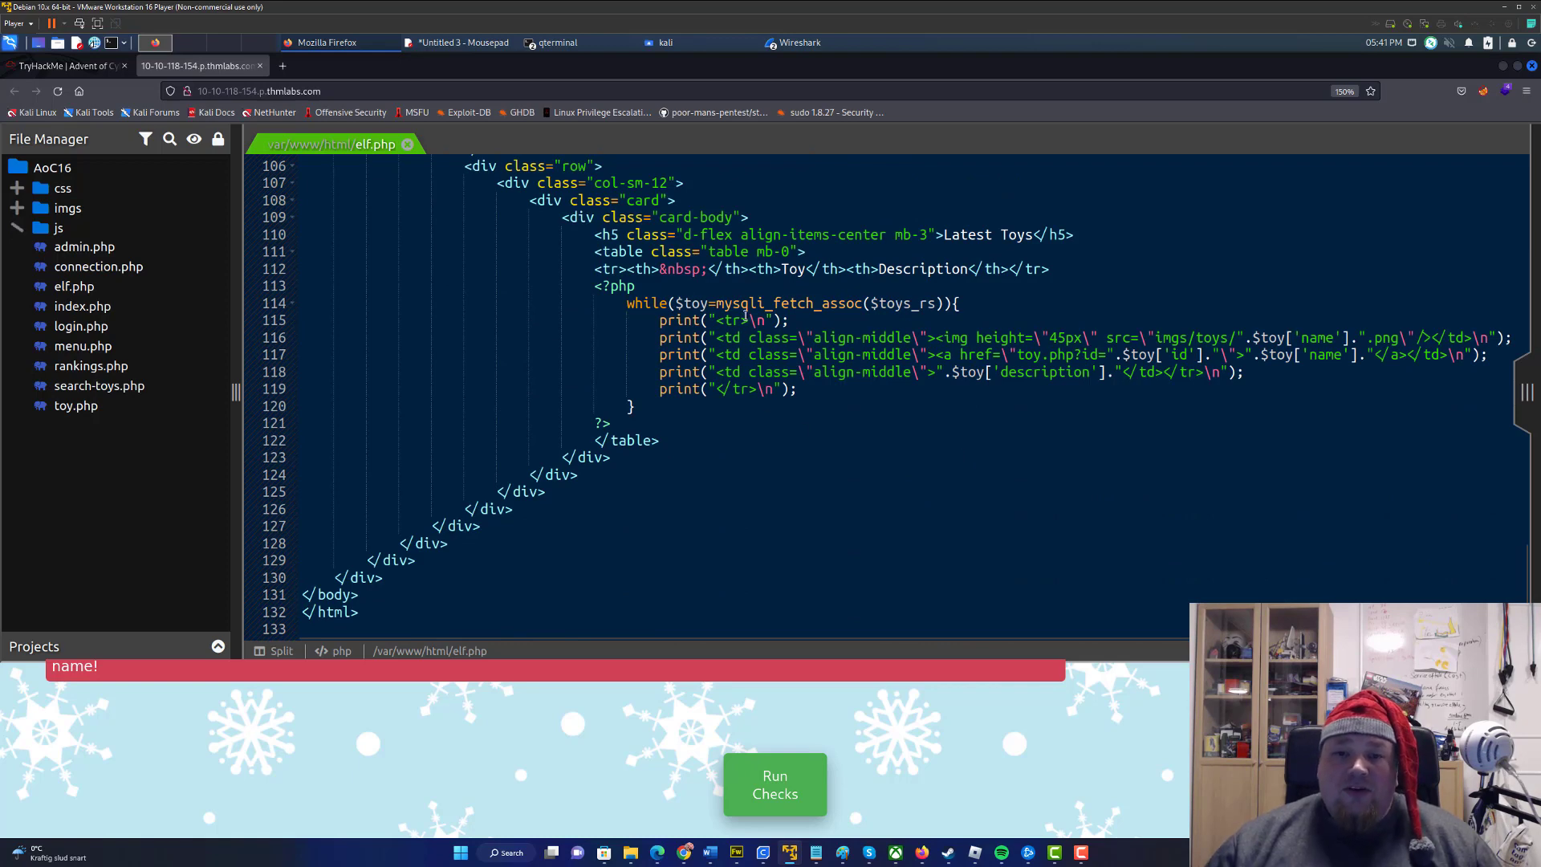
left_click_drag(728, 303, 831, 304)
left_click(863, 303)
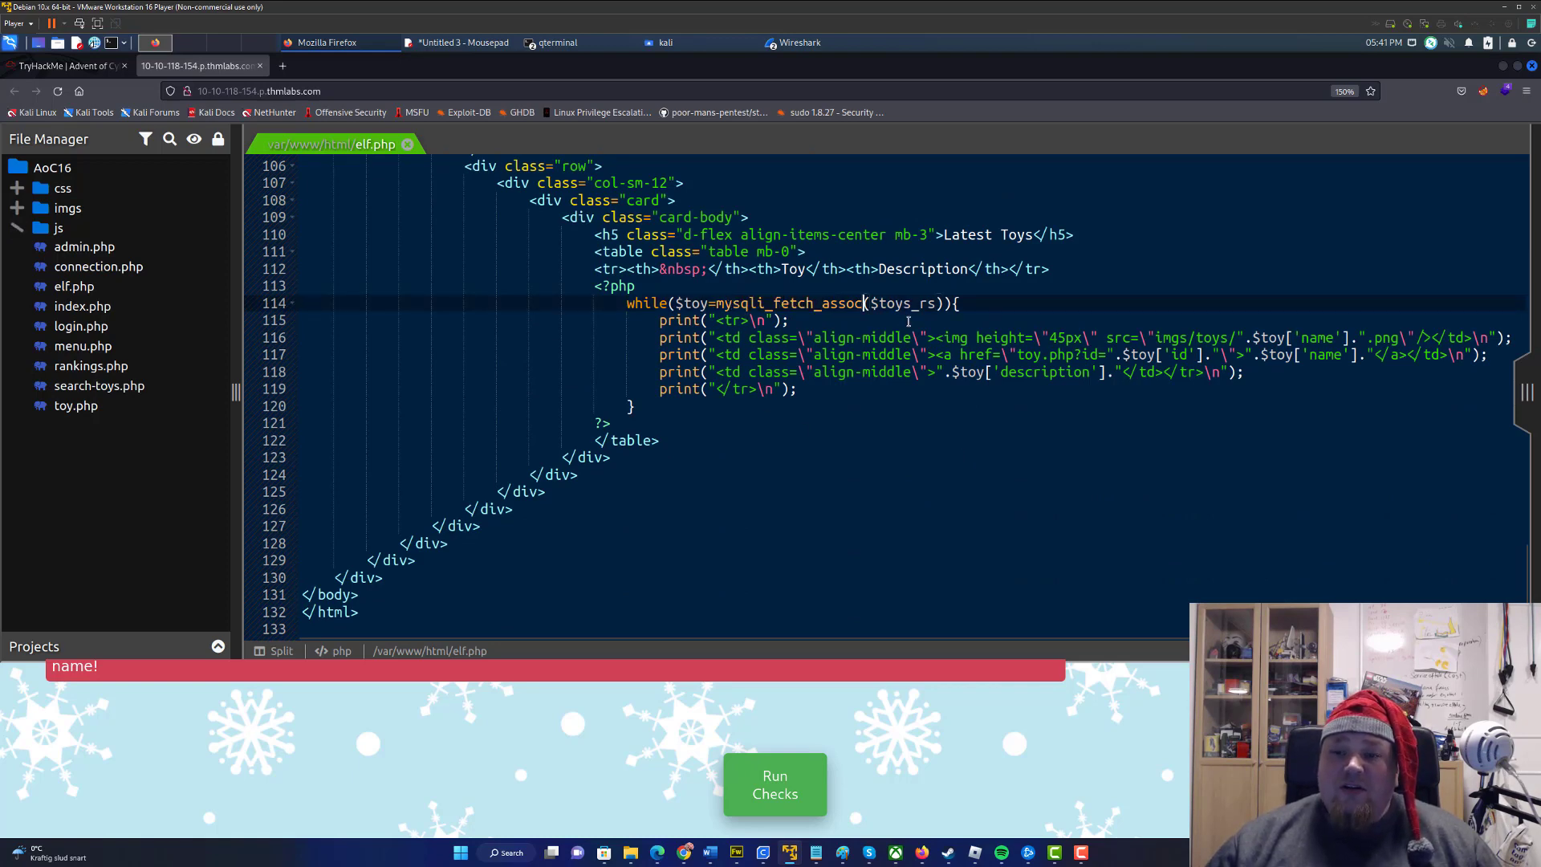
scroll(966, 356, "up", 4)
scroll(966, 356, "up", 8)
scroll(910, 373, "up", 10)
scroll(791, 408, "up", 9)
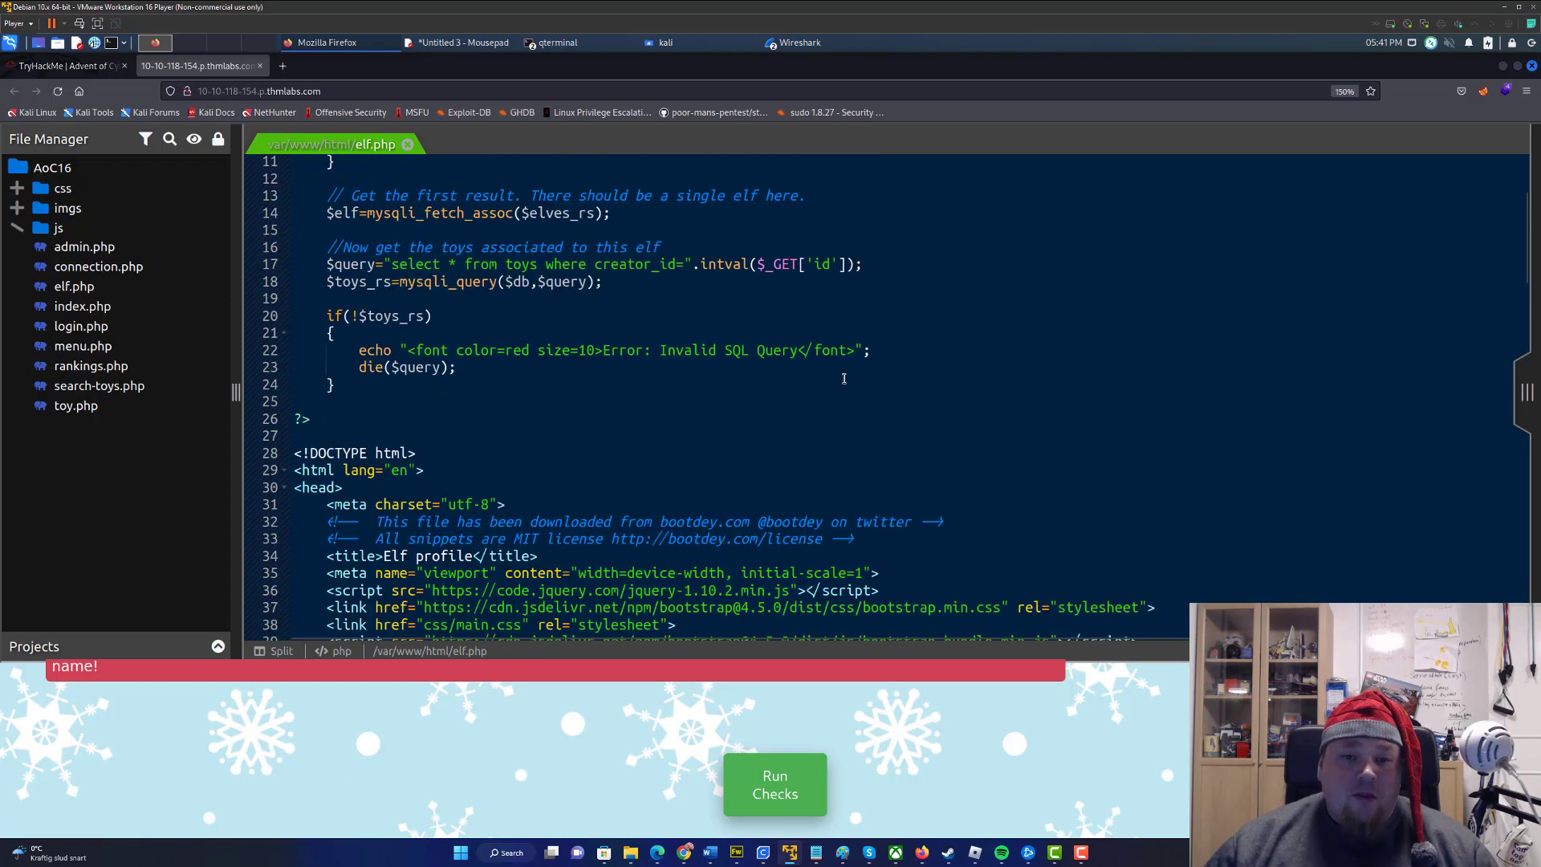
scroll(792, 408, "up", 4)
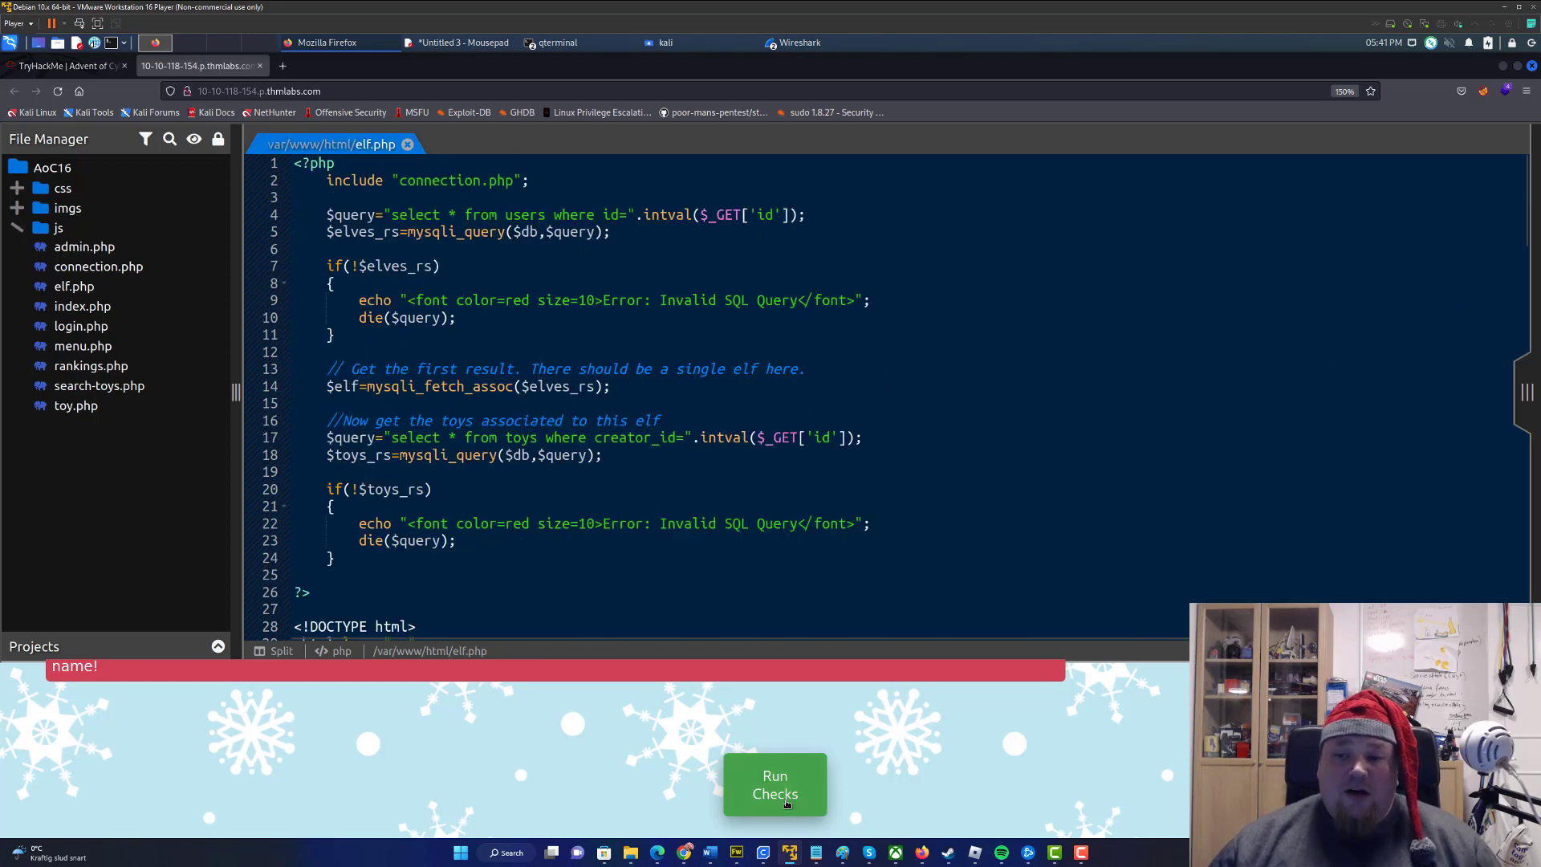
Rerun the elf checks so elf.php passes, and copy the revealed Flag1 value
left_click(776, 795)
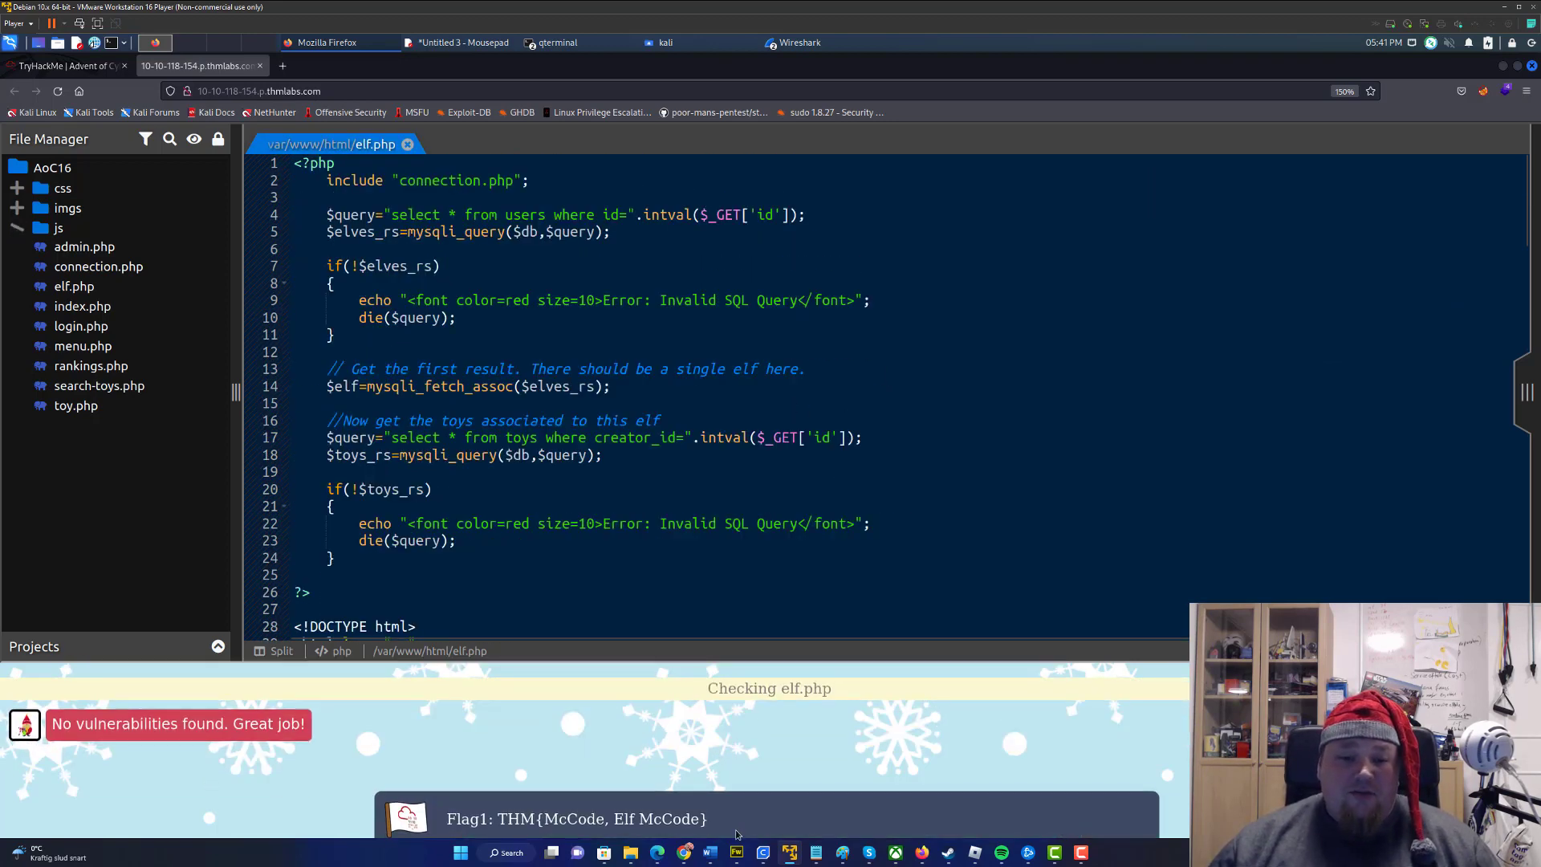
mouse_move(709, 715)
left_mouse_down()
mouse_move(448, 713)
mouse_move(498, 713)
left_mouse_up()
key("ctrl+c")
left_click(66, 65)
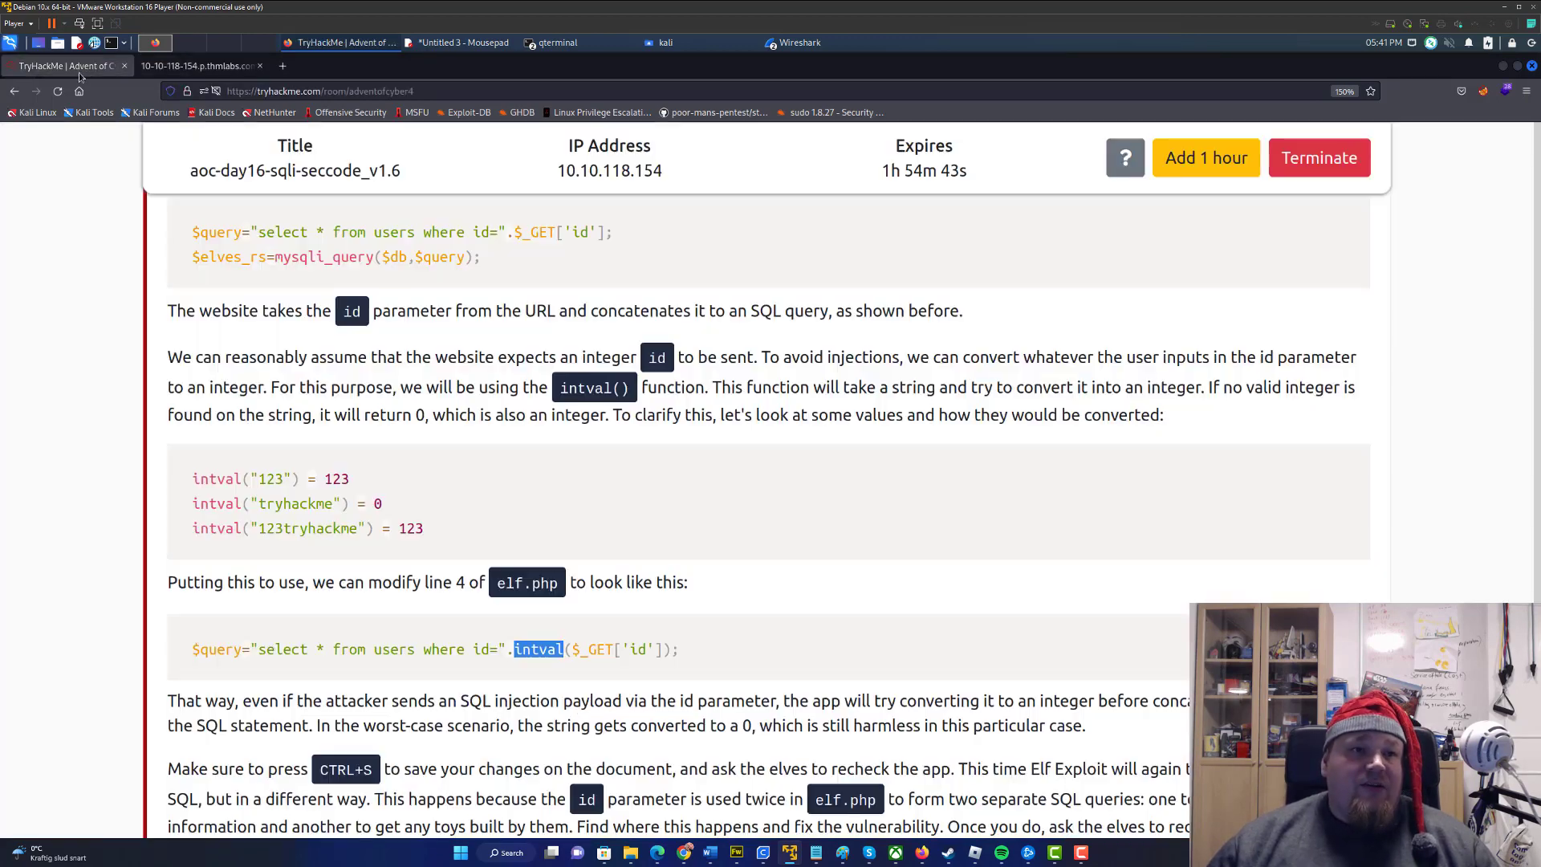
scroll(464, 578, "down", 5)
scroll(424, 535, "down", 5)
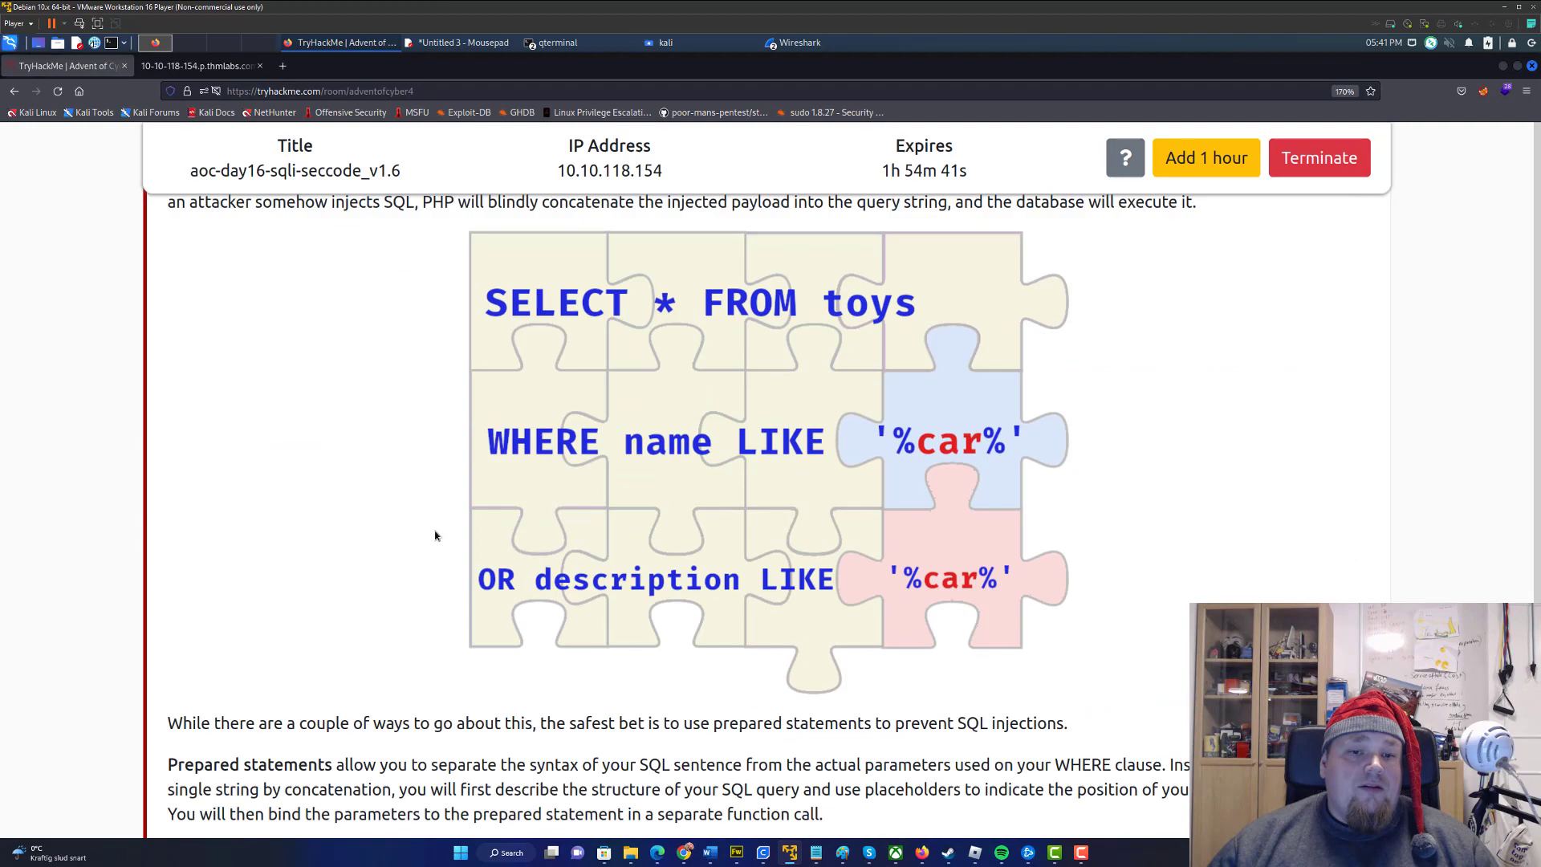
scroll(427, 533, "down", 5)
scroll(431, 532, "down", 2)
scroll(431, 533, "down", 5)
scroll(435, 539, "down", 4)
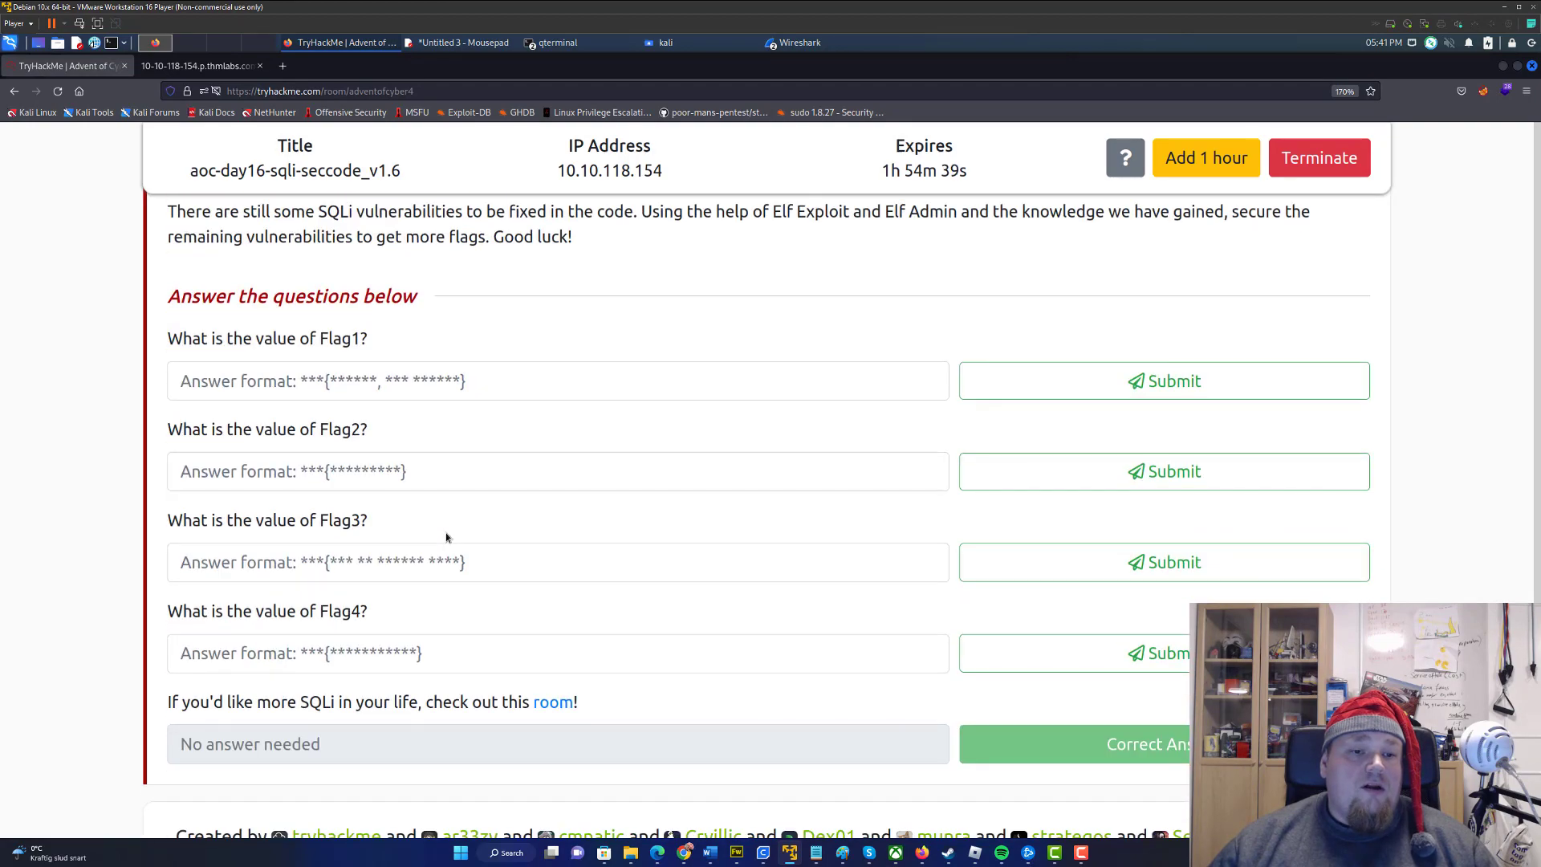
scroll(446, 532, "down", 1)
scroll(416, 494, "up", 3)
Paste the copied flag into the Flag1 answer field and submit it
left_click(469, 612)
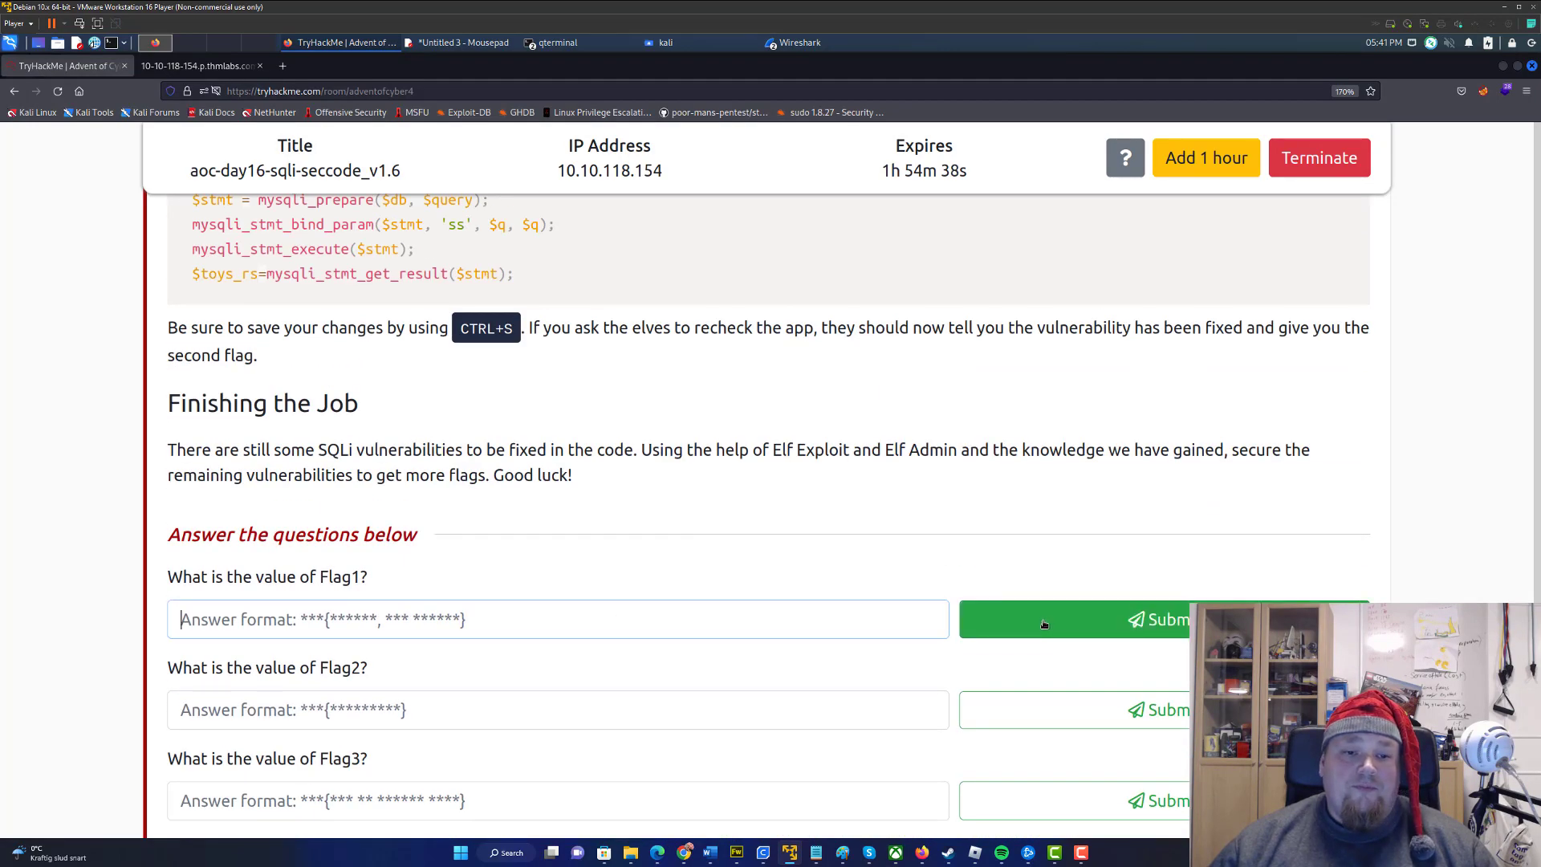
key("ctrl+v")
left_click(1045, 622)
Back in the lab editor, close elf.php and open index.php
left_click(198, 66)
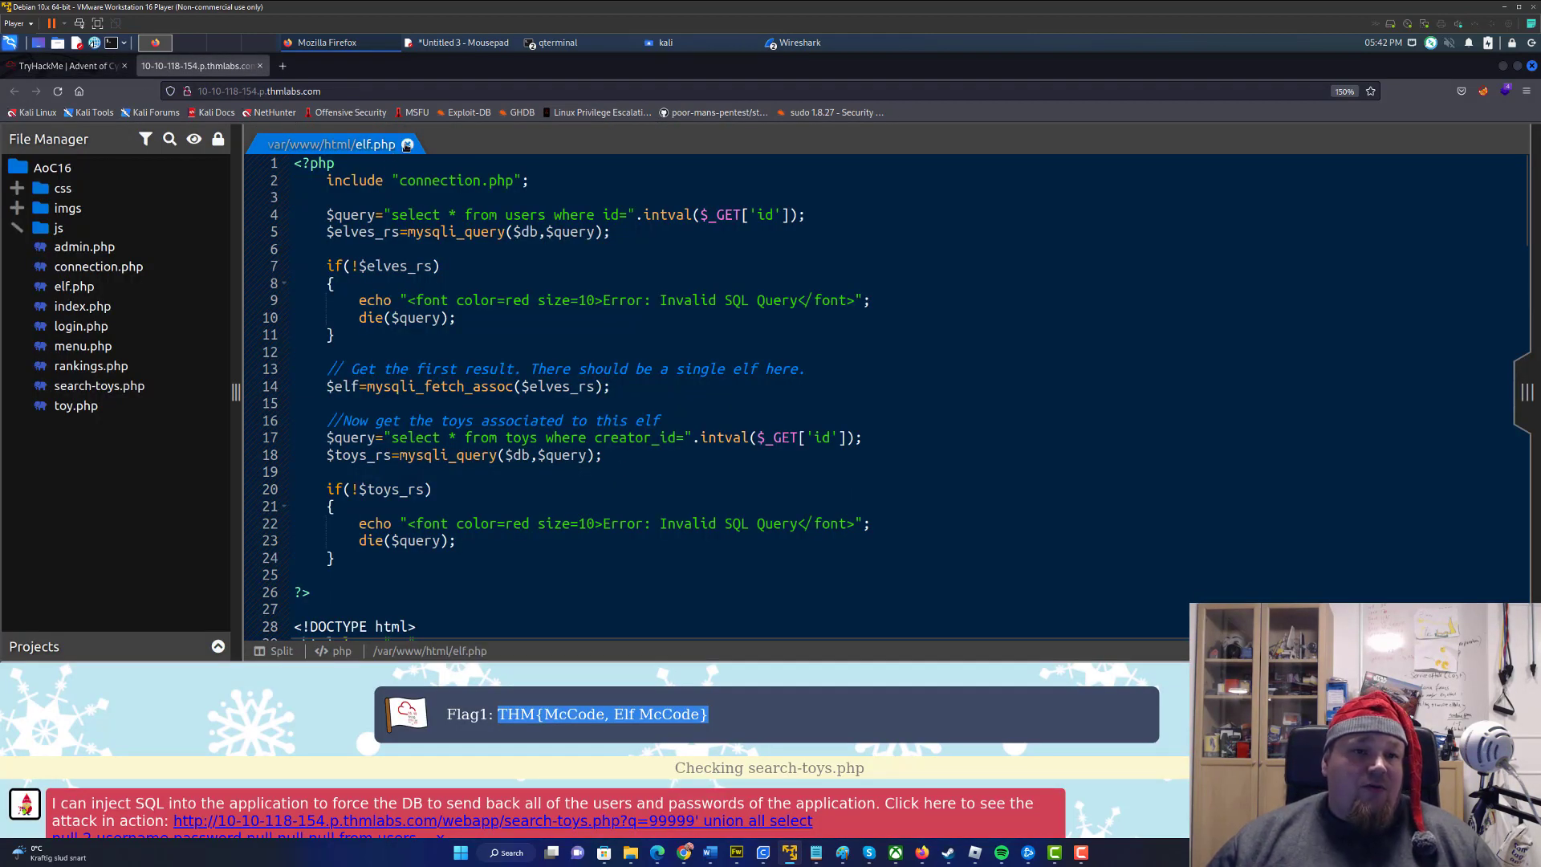
left_click(407, 143)
left_click(63, 311)
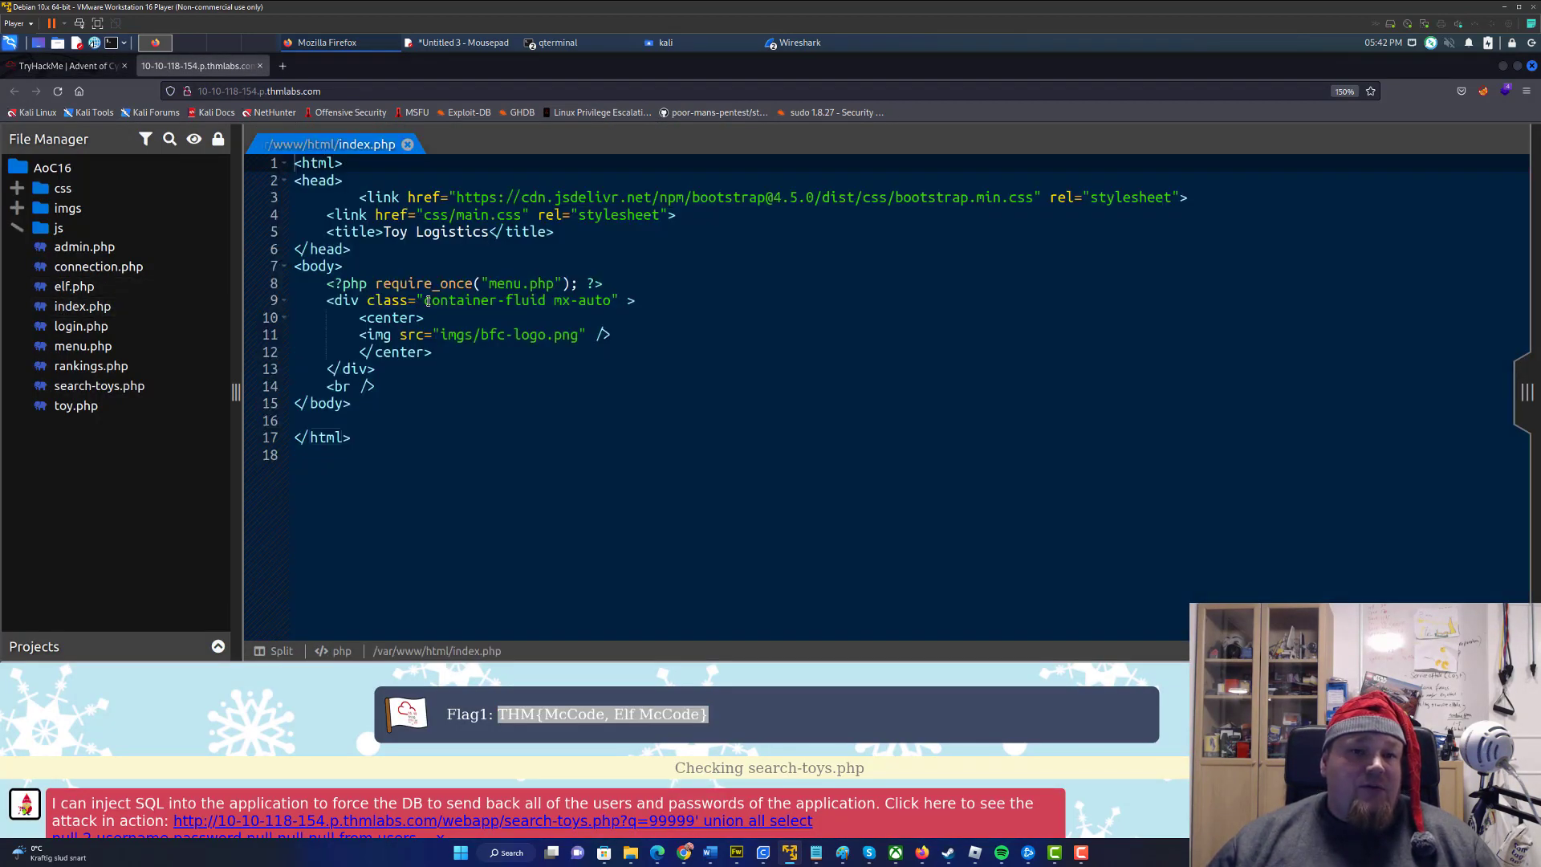
Close index.php and inspect login.php's line 8 query with concatenated username and password
left_click(408, 143)
left_click(80, 326)
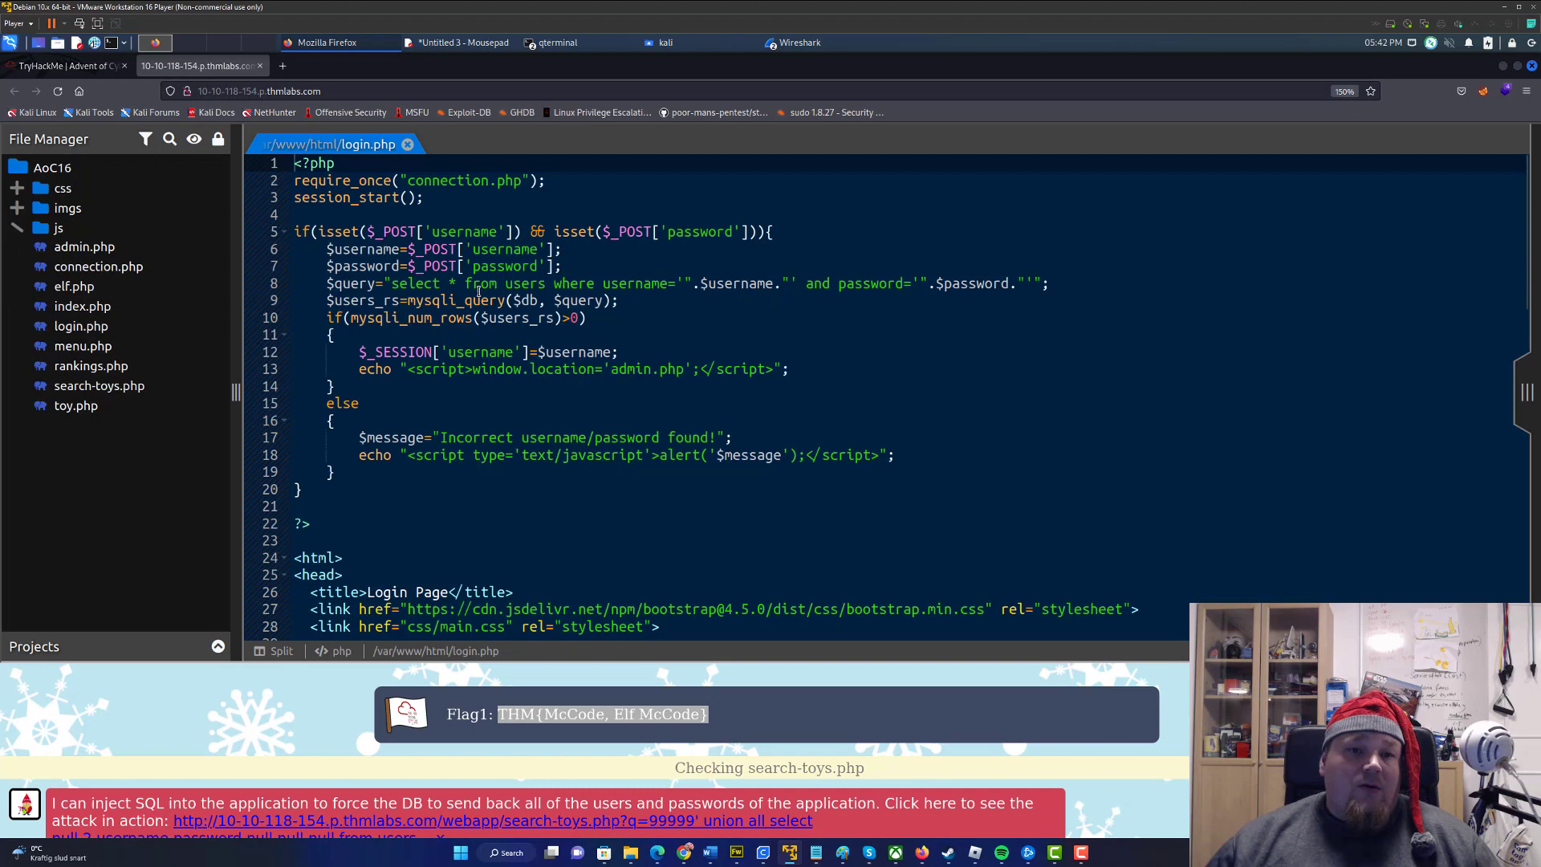
left_click_drag(643, 283, 1049, 283)
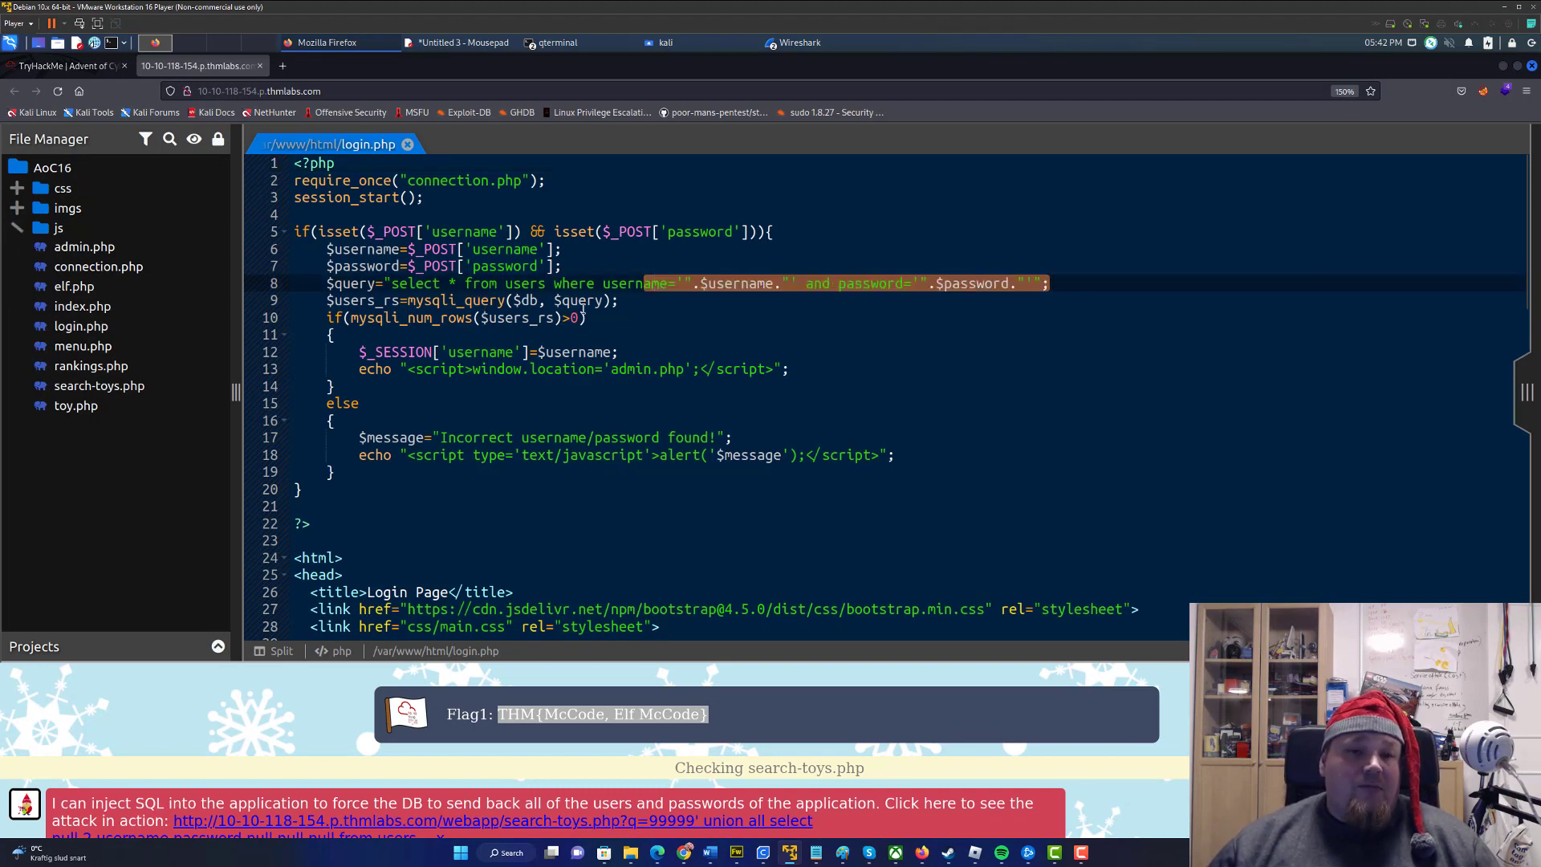
scroll(584, 310, "down", 8)
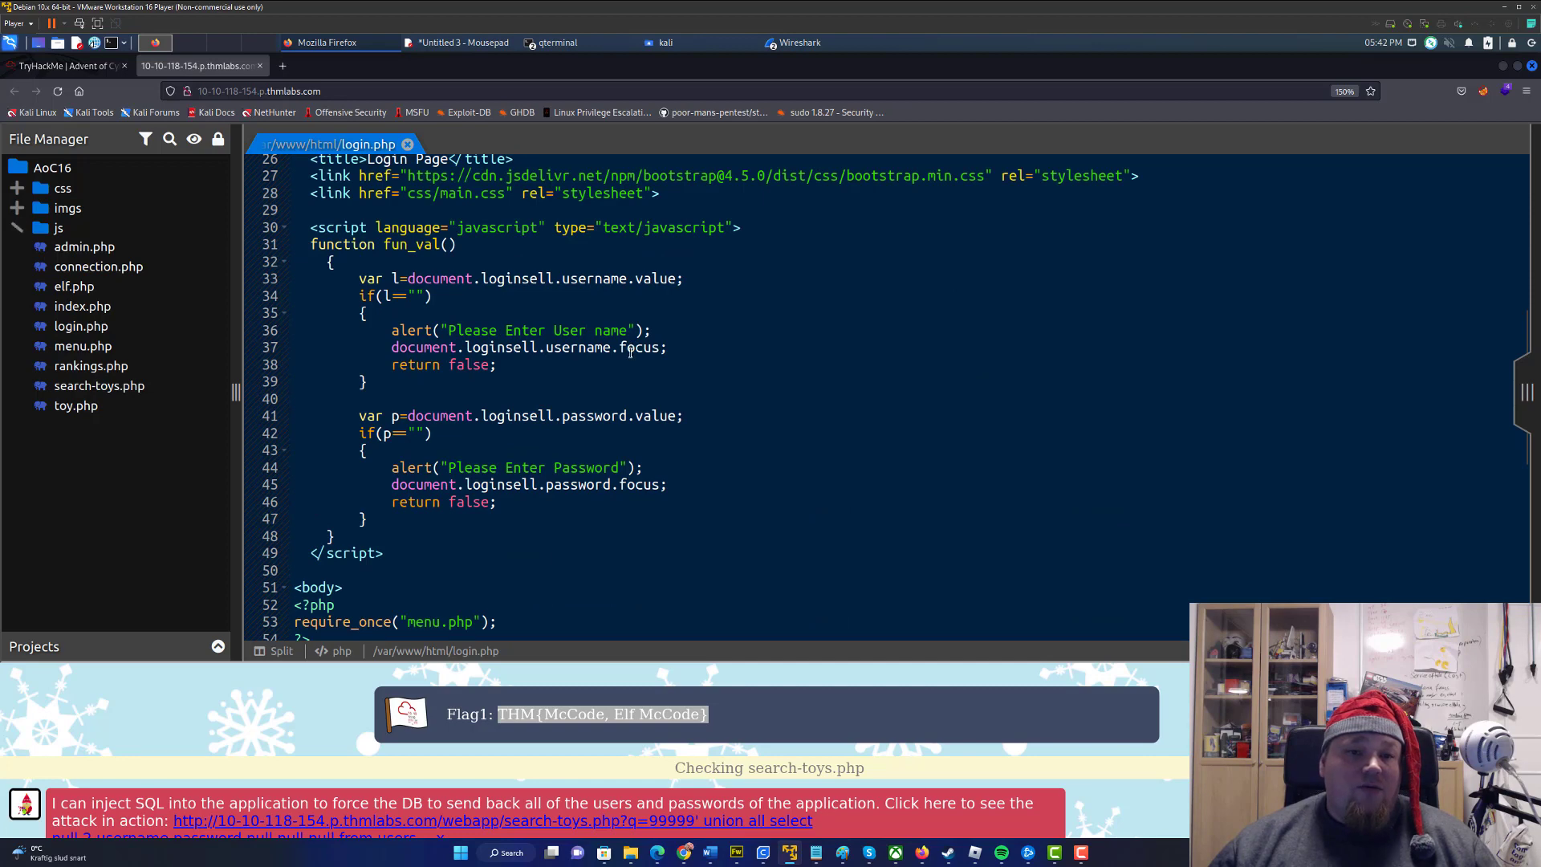
scroll(443, 347, "down", 3)
scroll(443, 346, "down", 7)
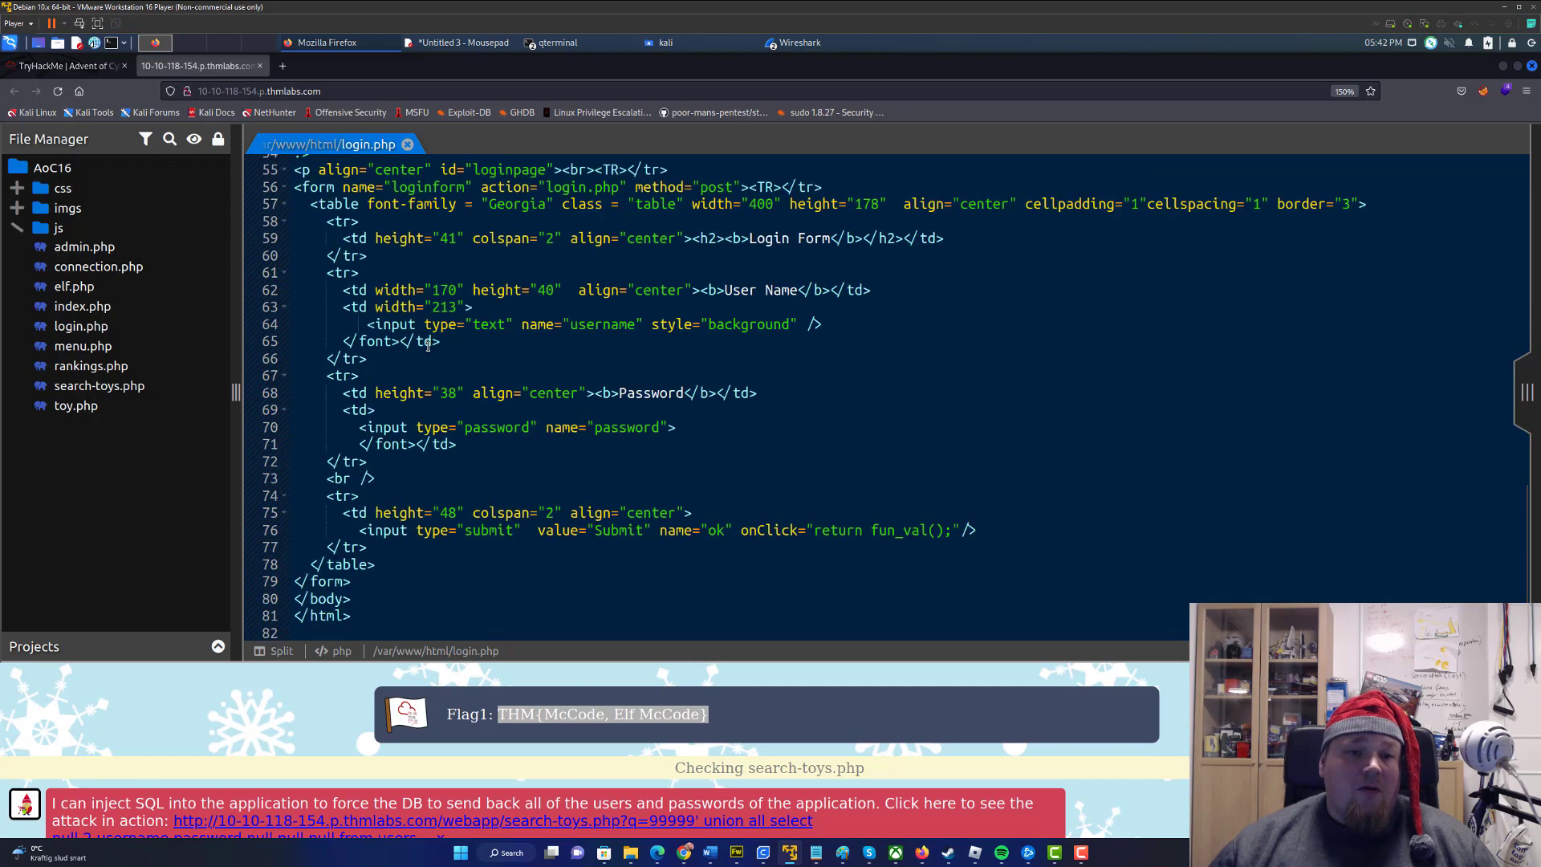
scroll(465, 350, "up", 10)
scroll(465, 349, "up", 8)
left_click(651, 351)
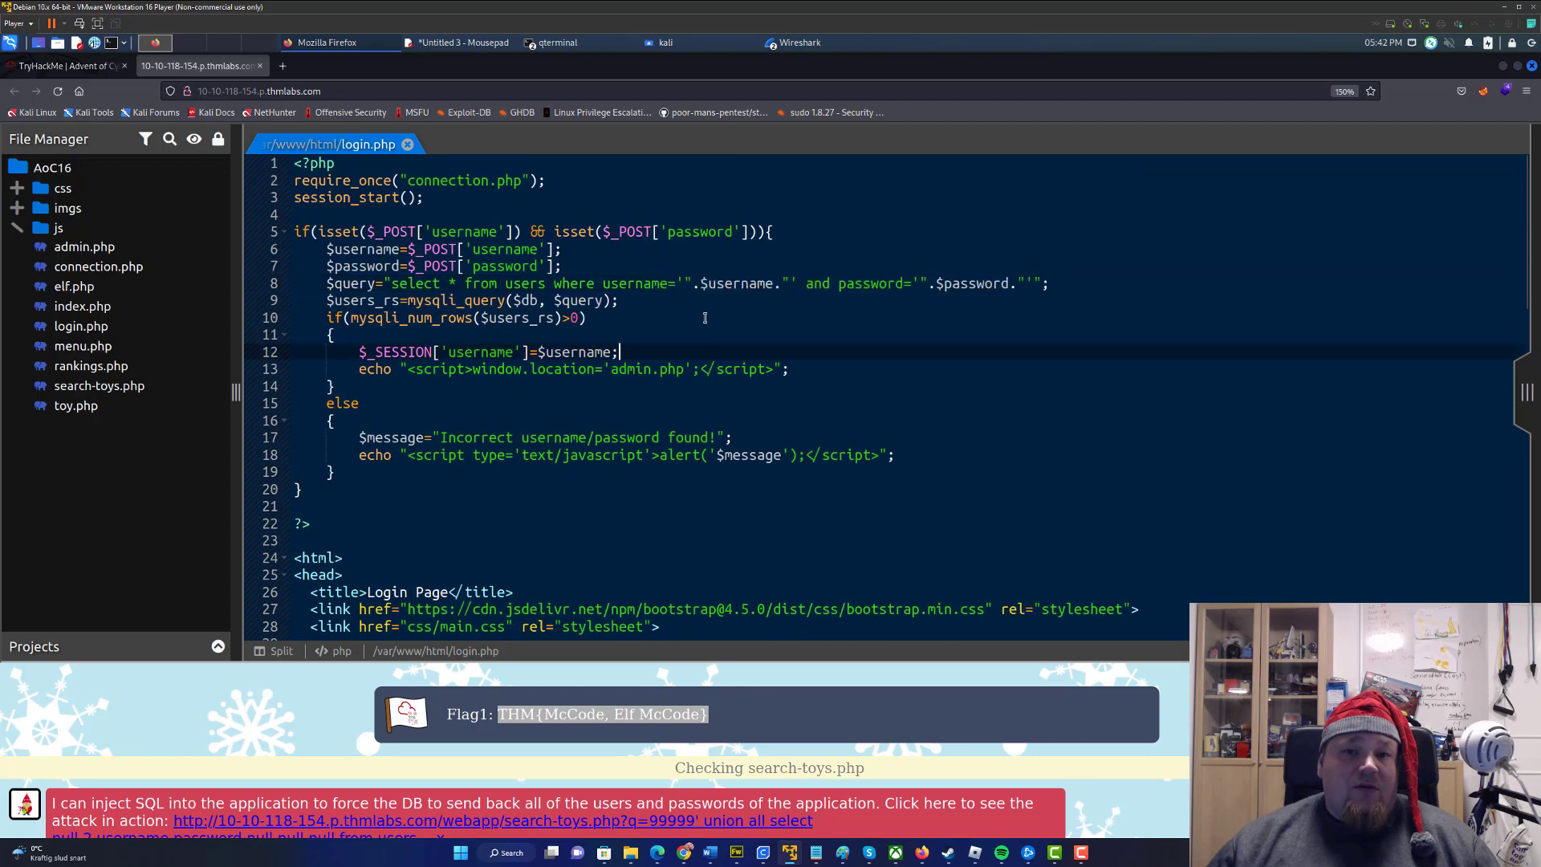
key("ctrl+Page_Up")
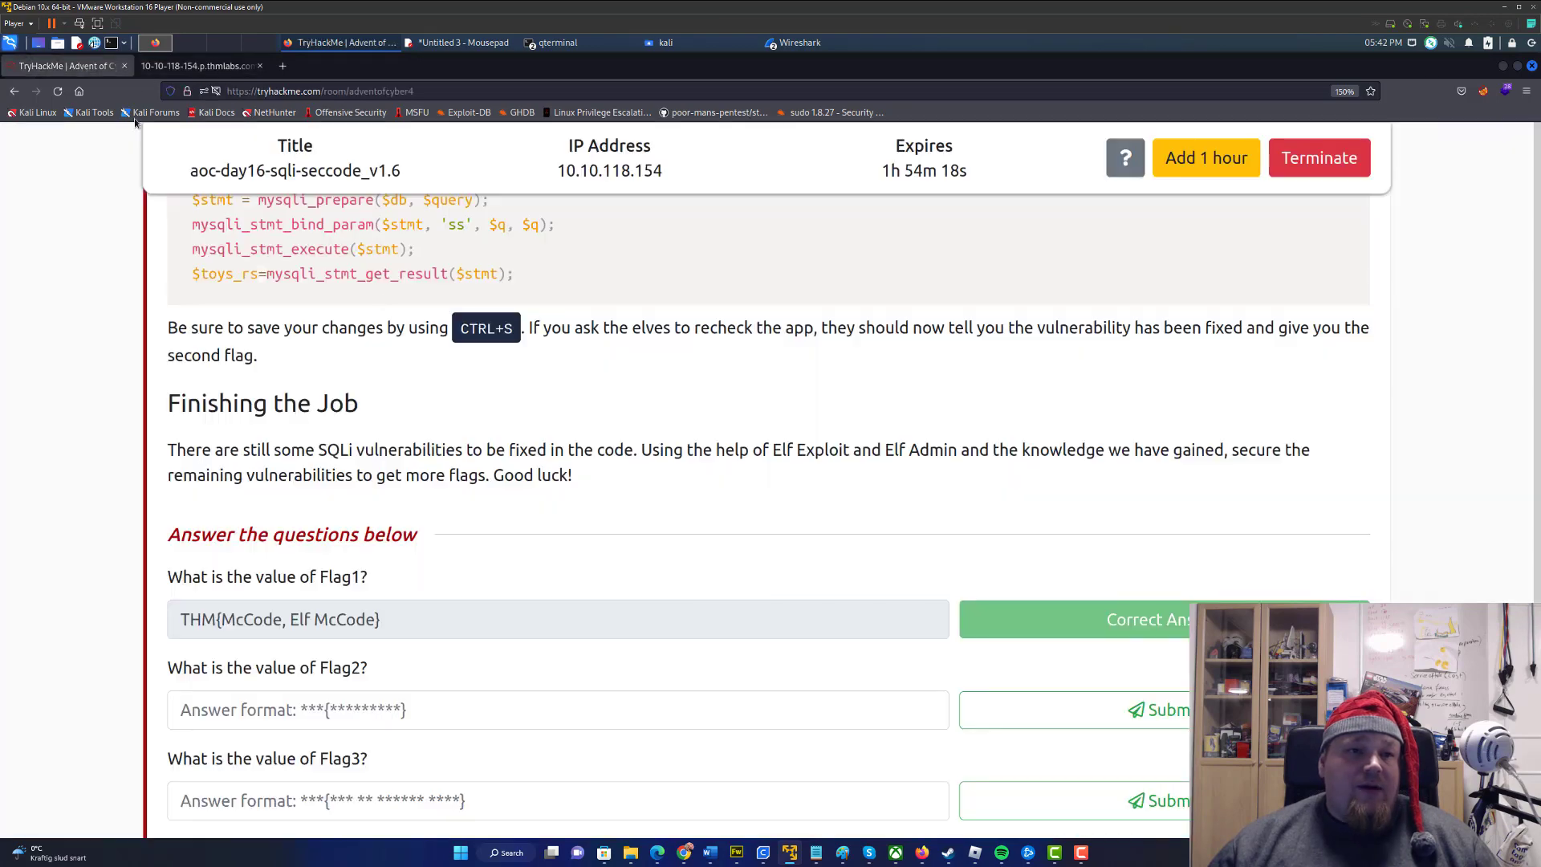
scroll(630, 355, "up", 3)
scroll(630, 355, "up", 2)
scroll(631, 354, "up", 2)
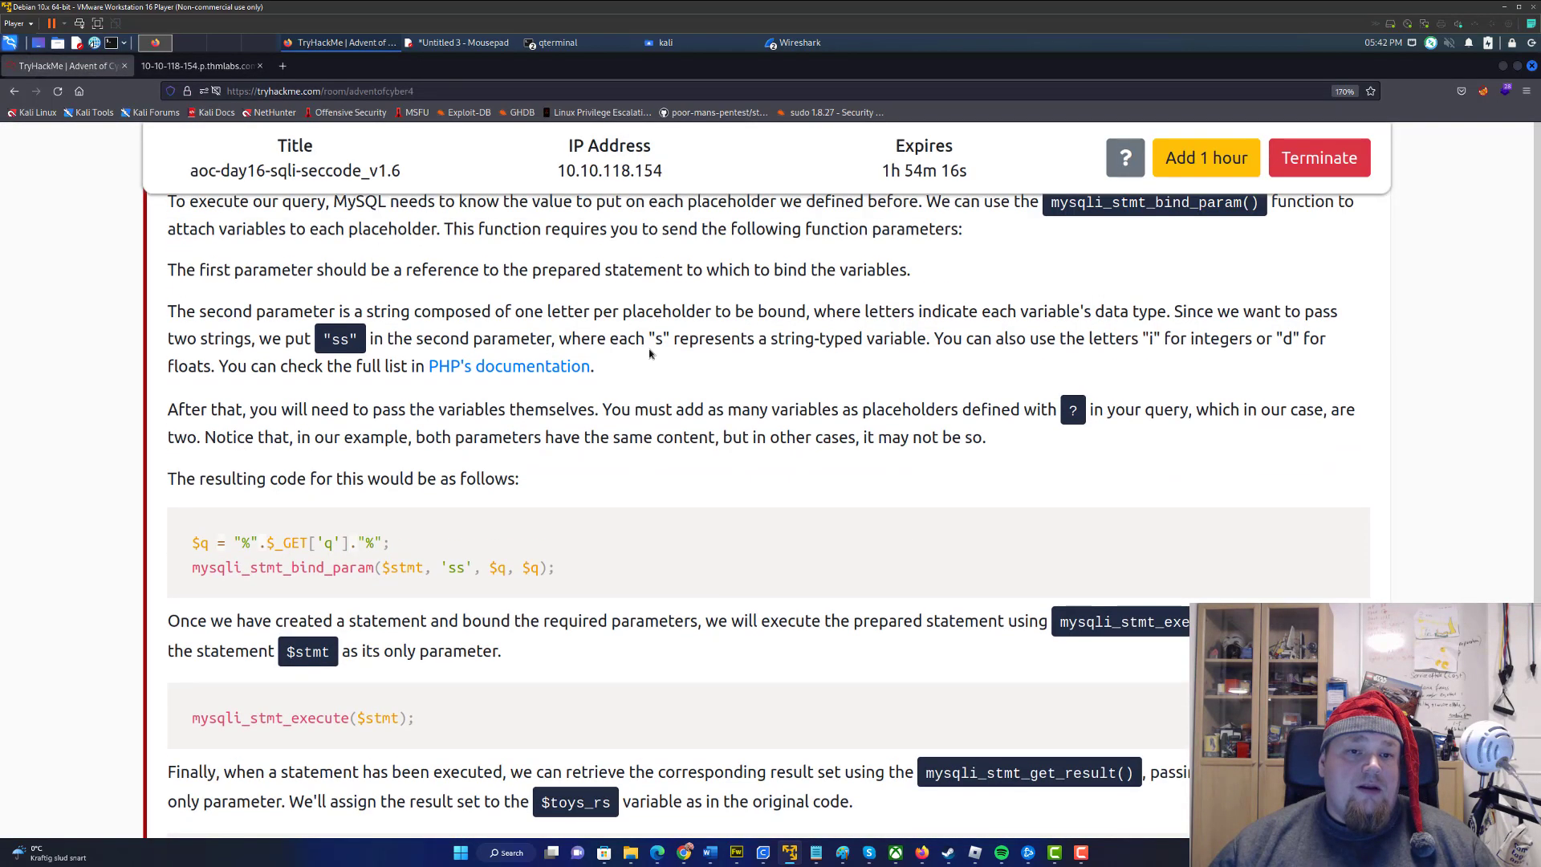
scroll(636, 353, "up", 4)
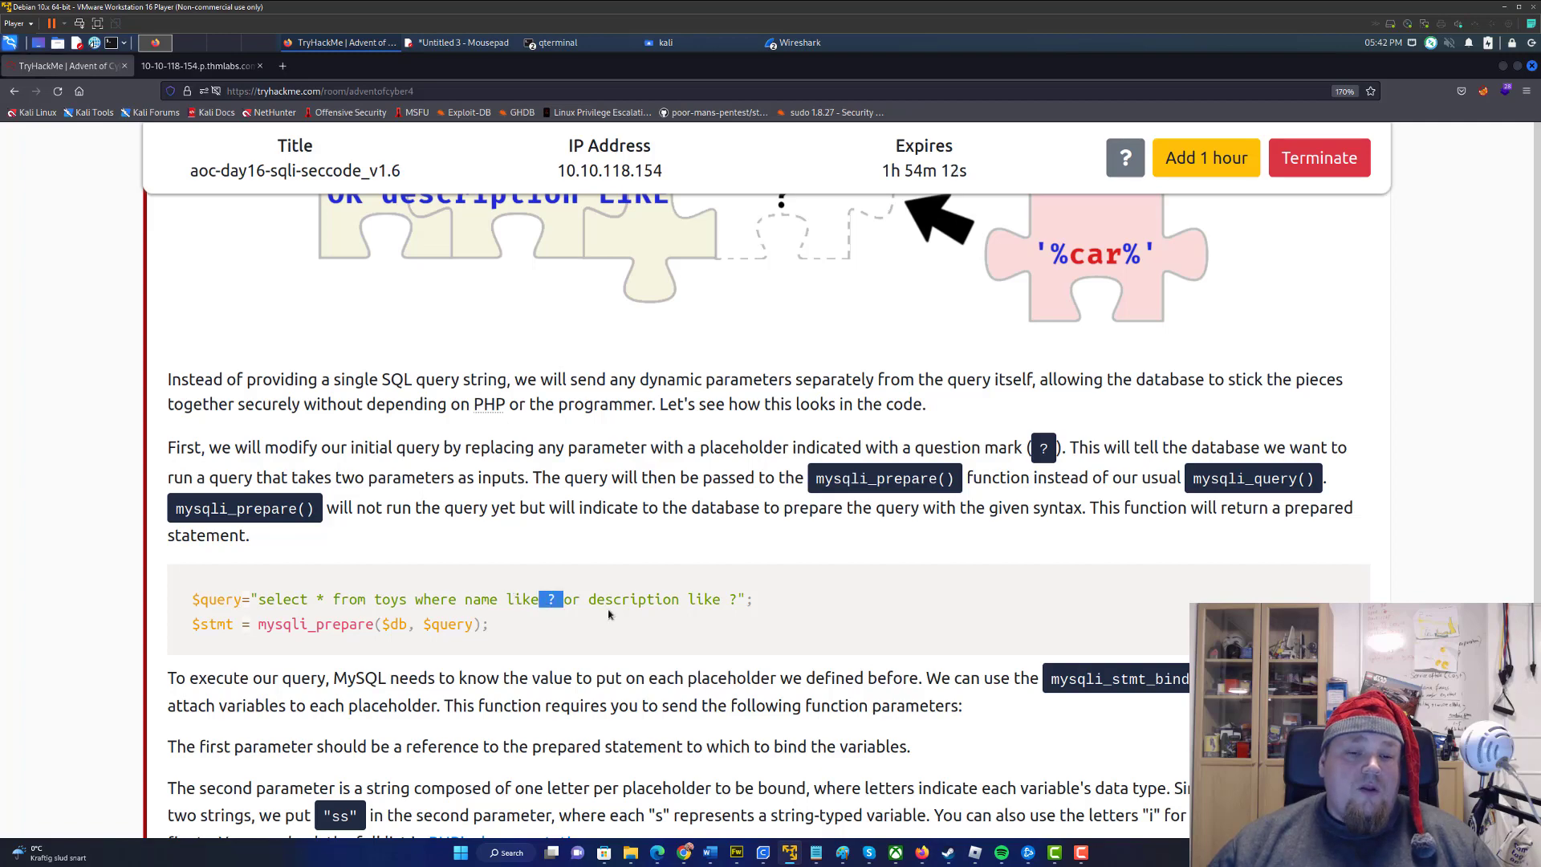
scroll(609, 615, "up", 5)
scroll(617, 615, "up", 5)
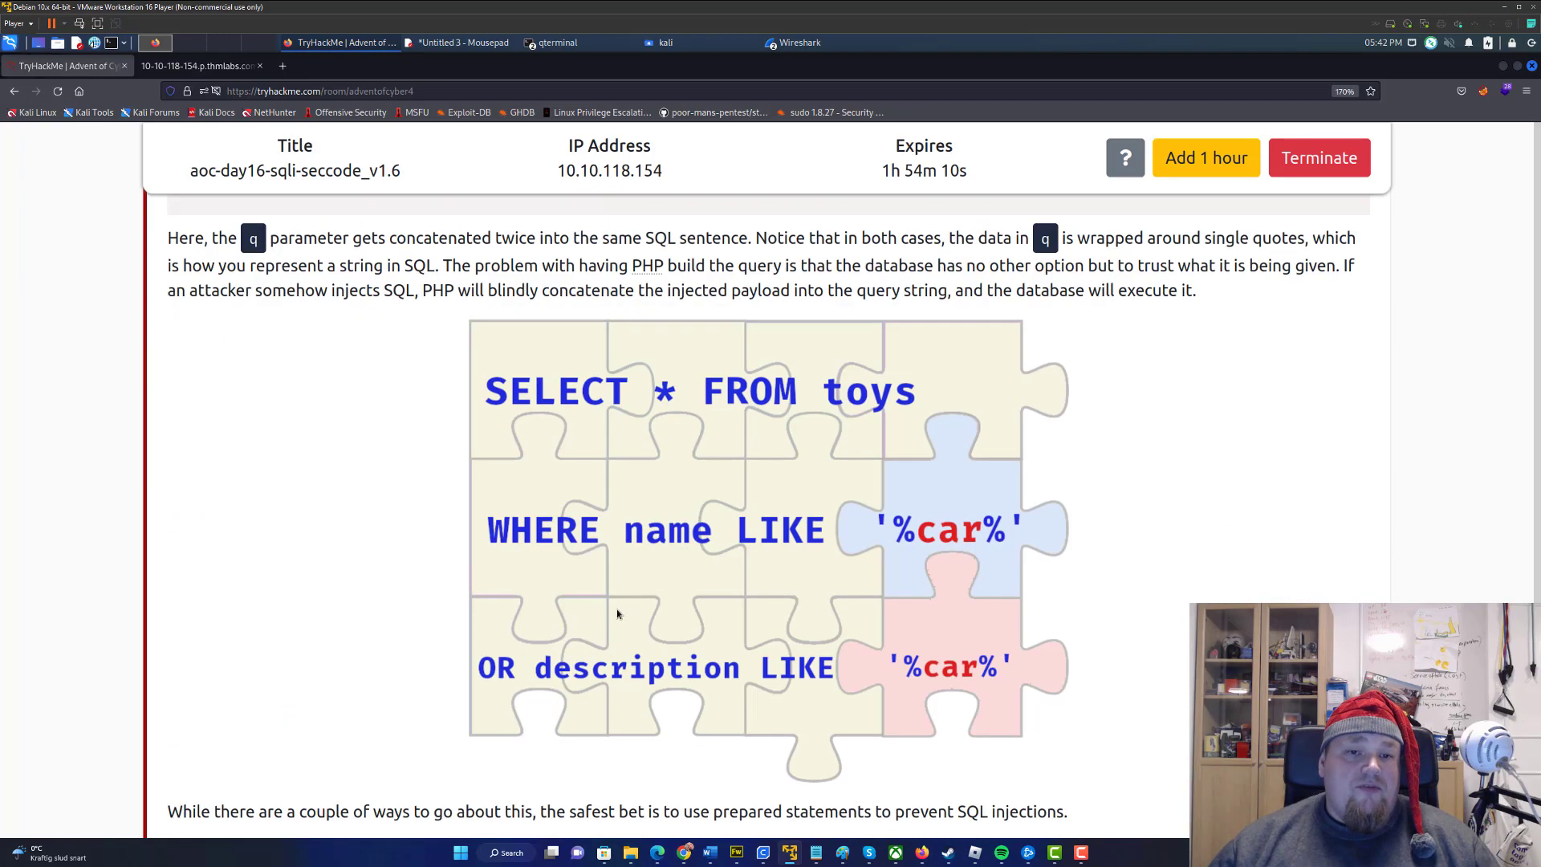
scroll(616, 615, "up", 5)
scroll(632, 576, "down", 1)
scroll(632, 576, "down", 4)
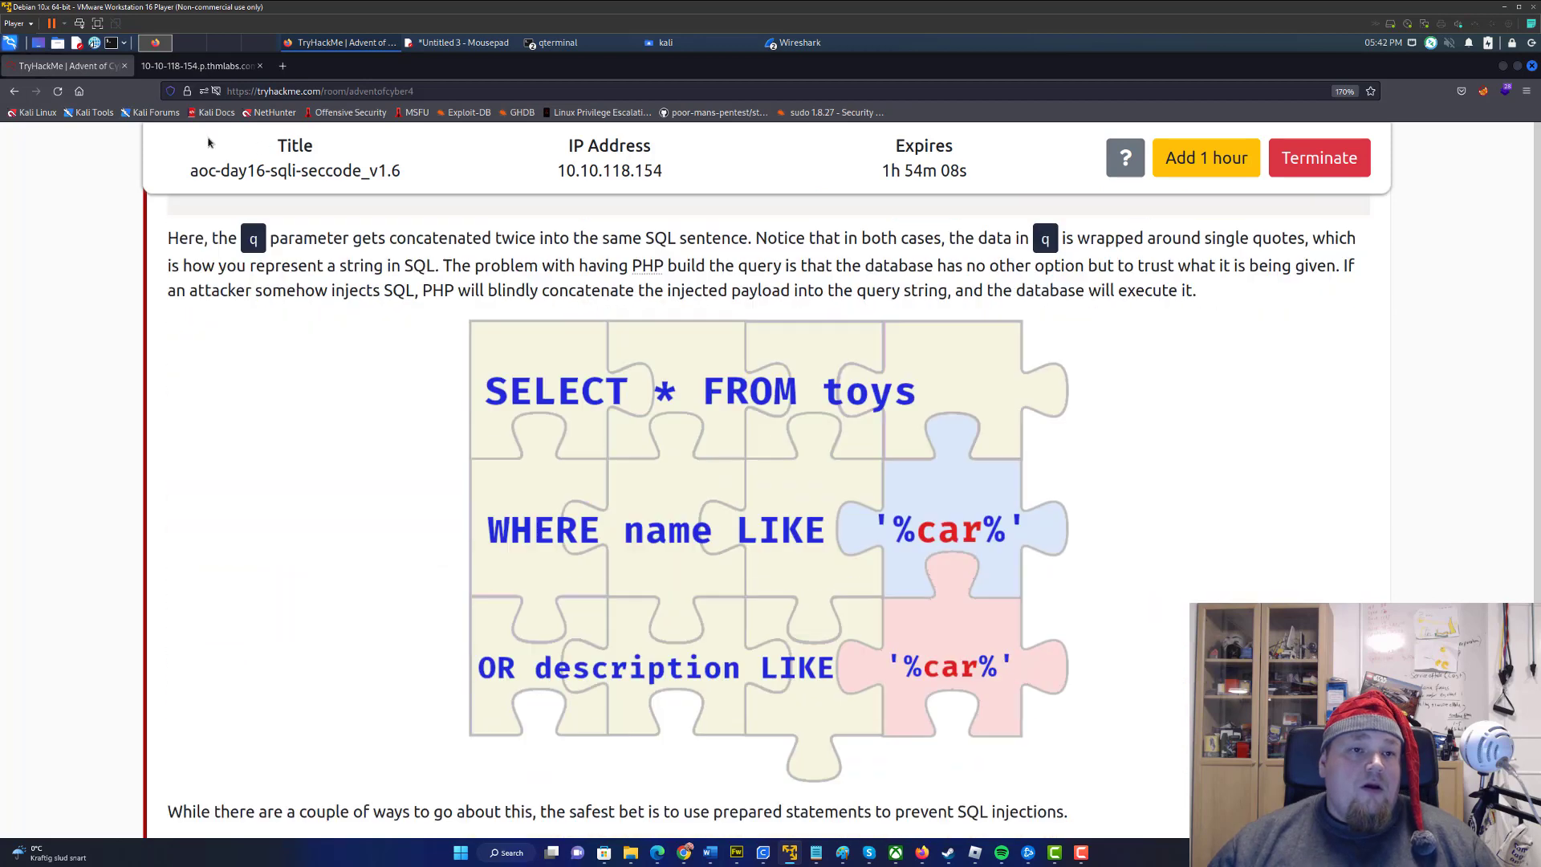
Replace line 8's quoted $username and $password concatenations with ? placeholders
left_click(193, 65)
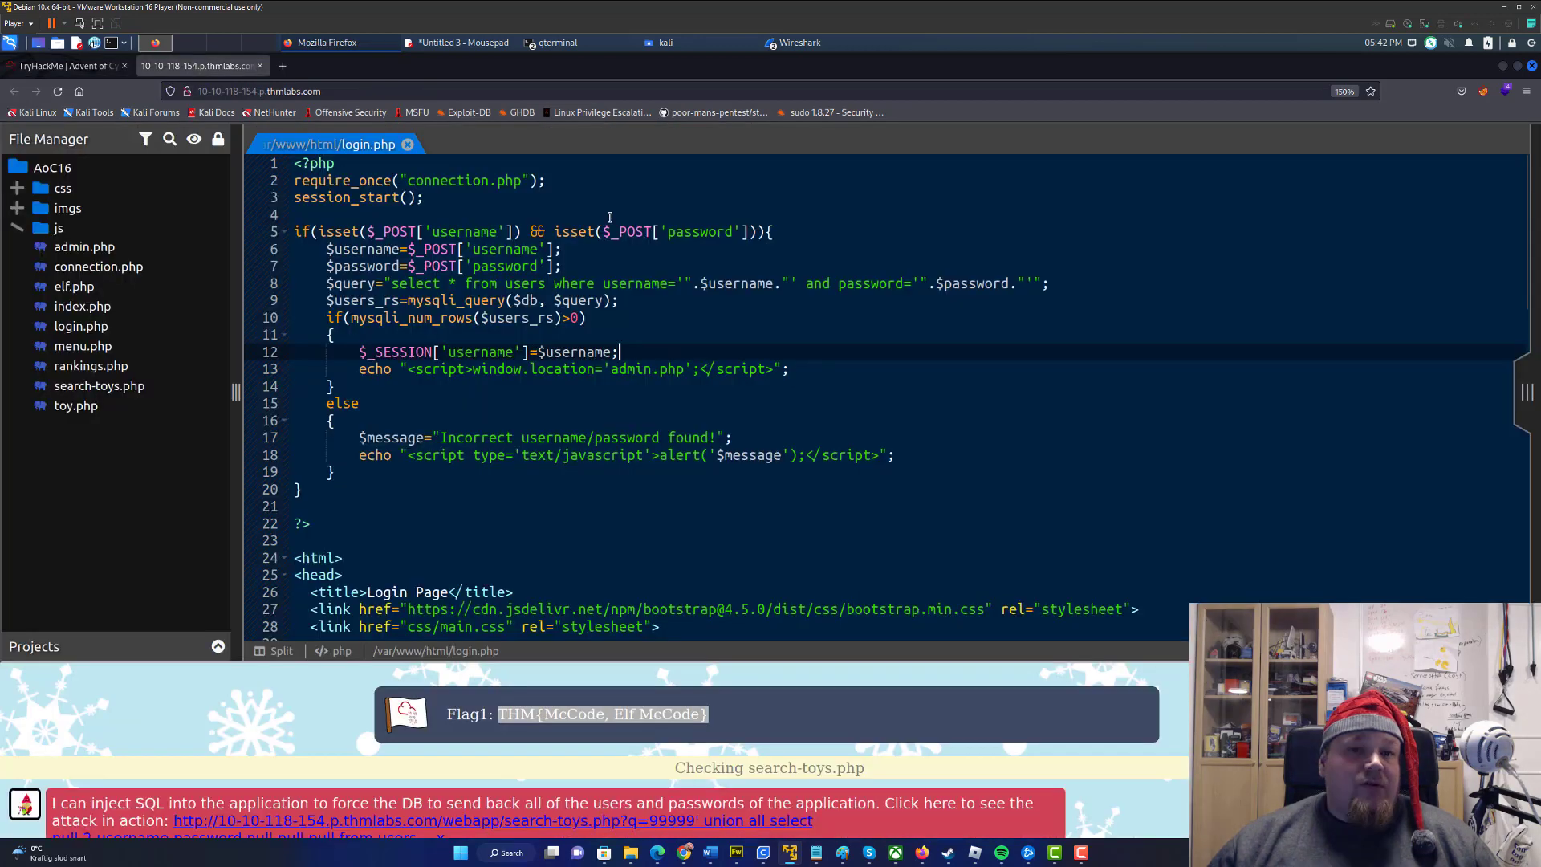
left_click(796, 283)
left_click_drag(796, 282, 684, 283)
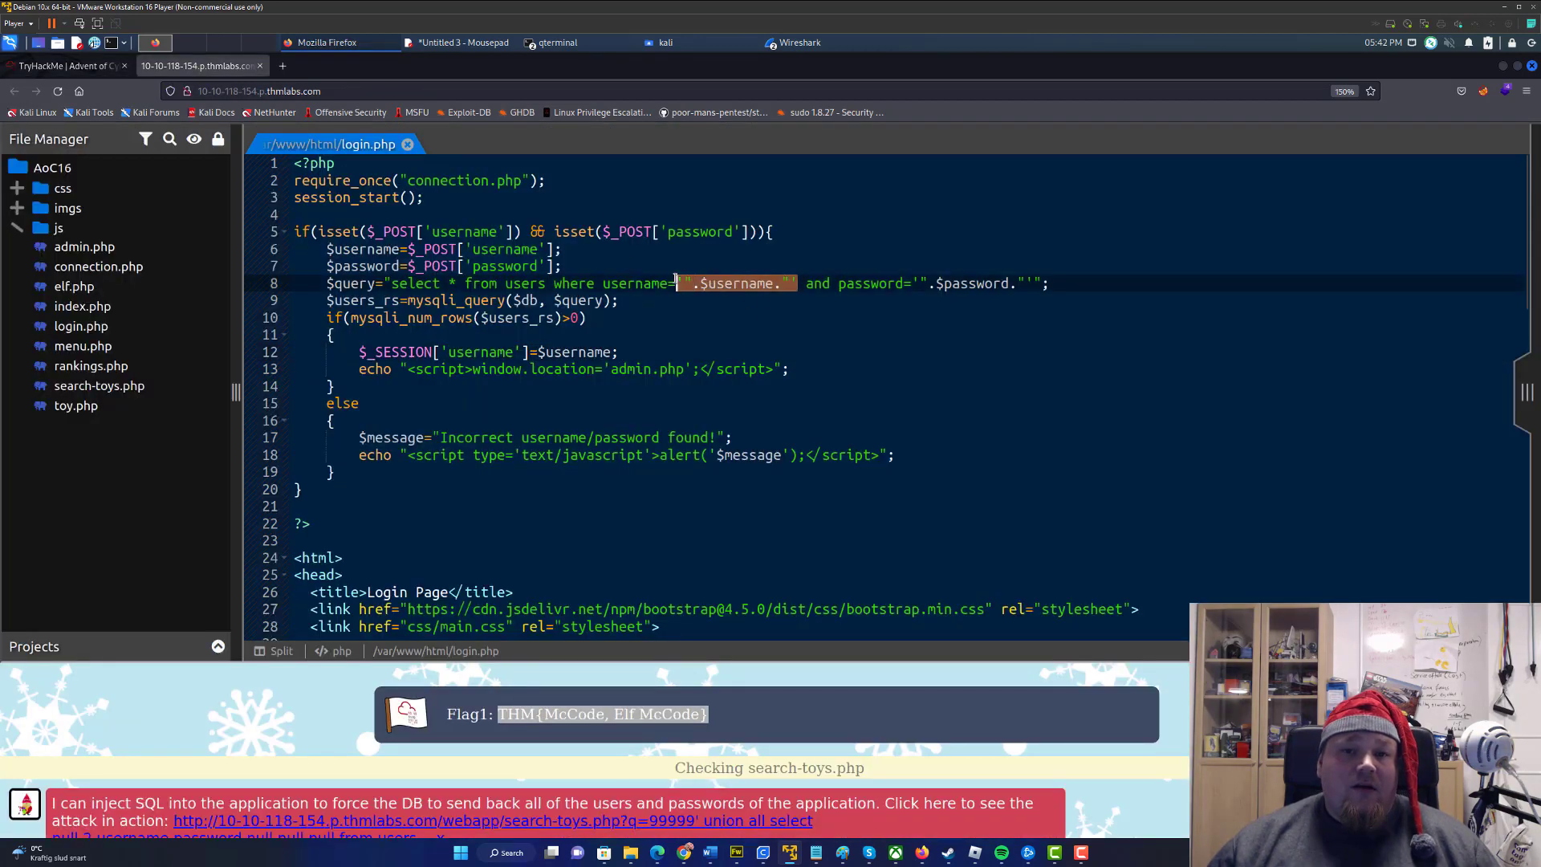
type("?")
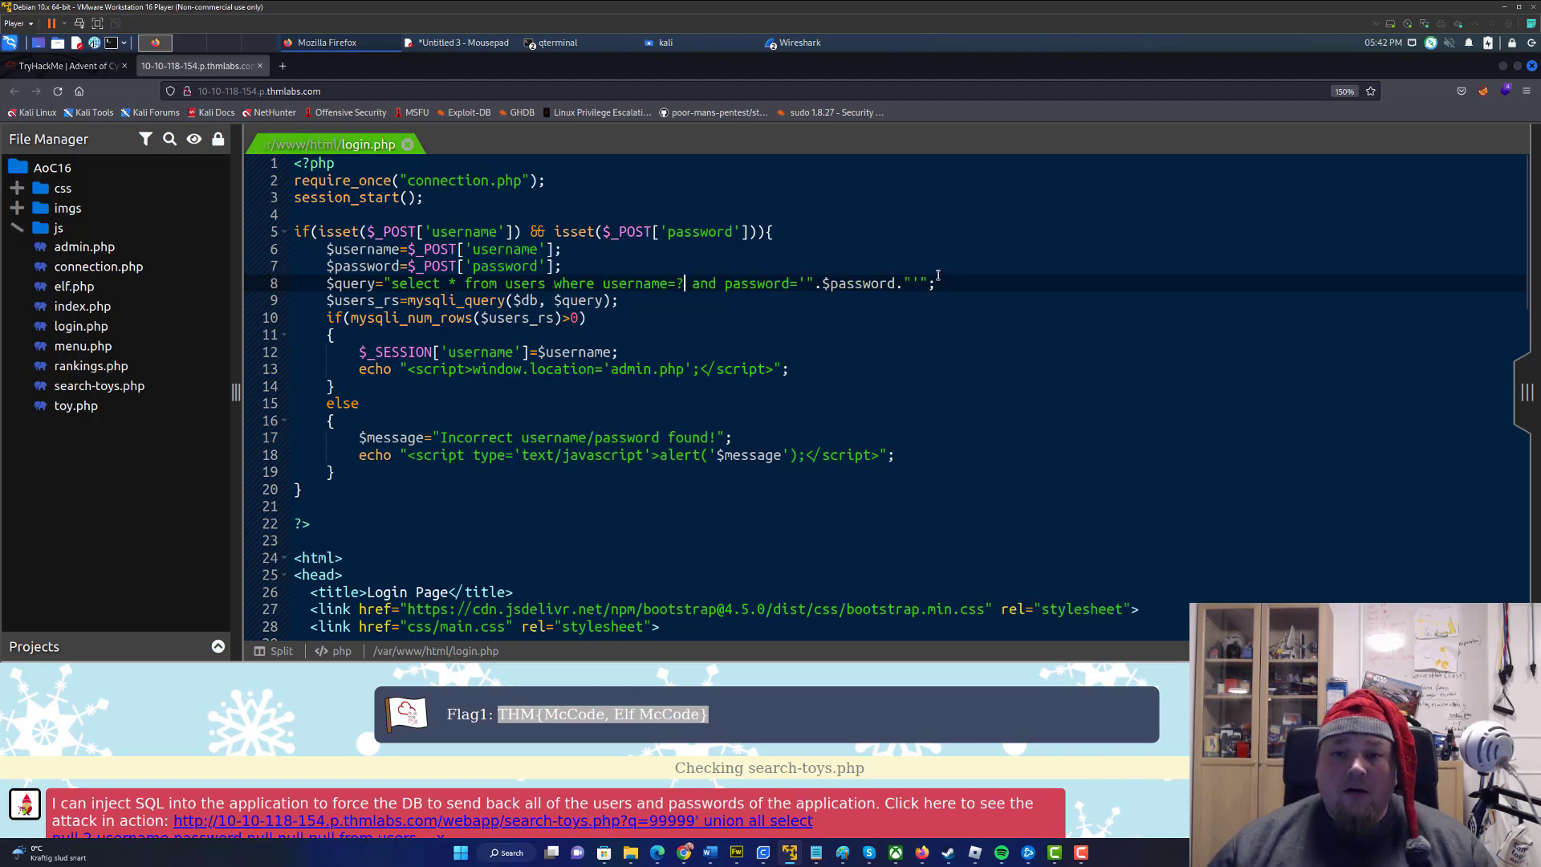
left_click_drag(918, 283, 800, 283)
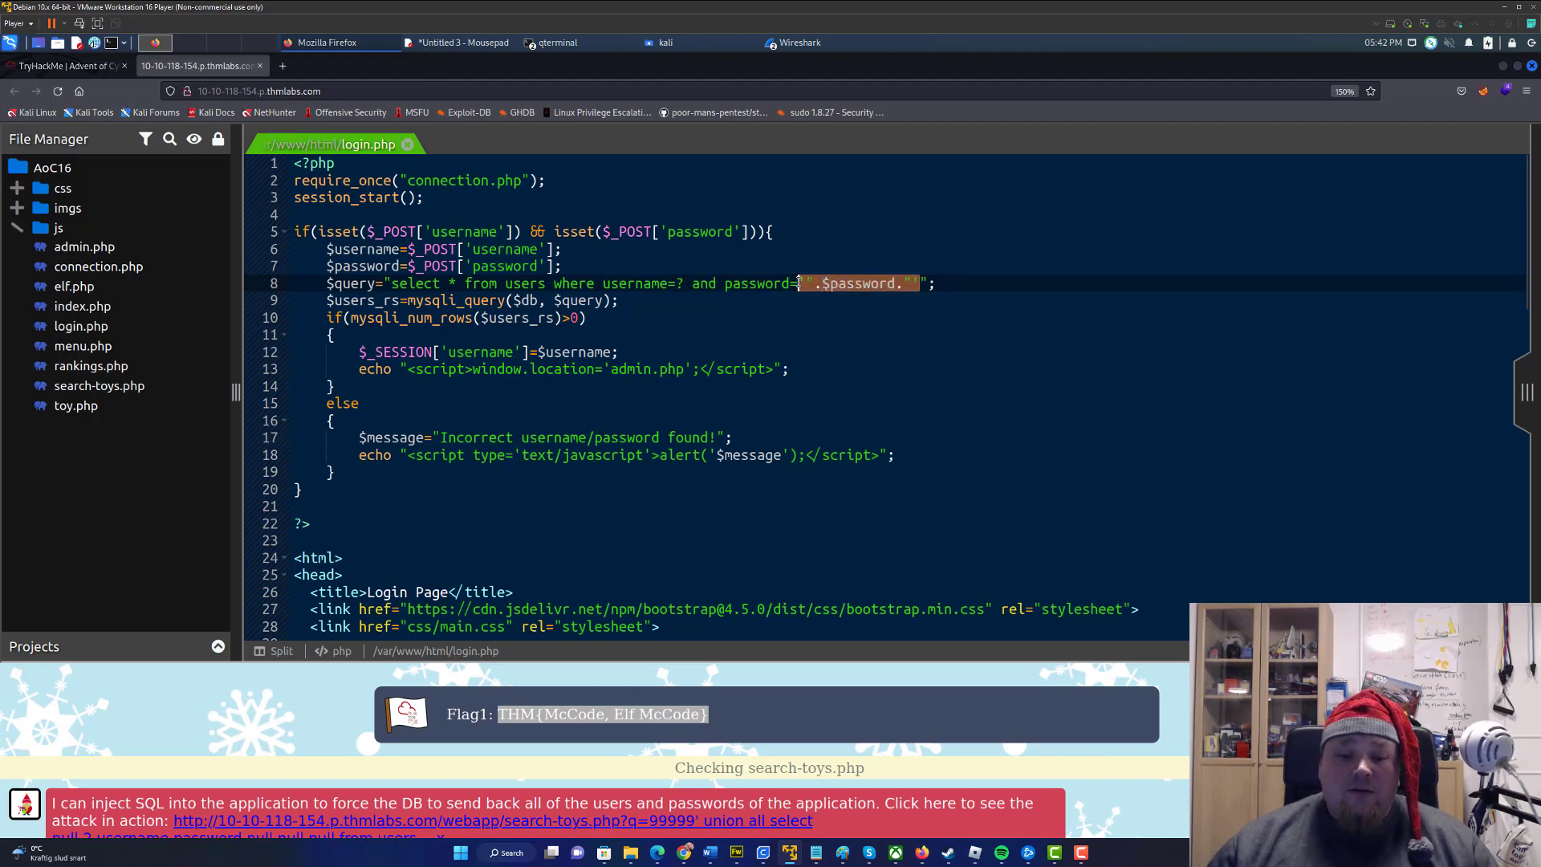
type("?")
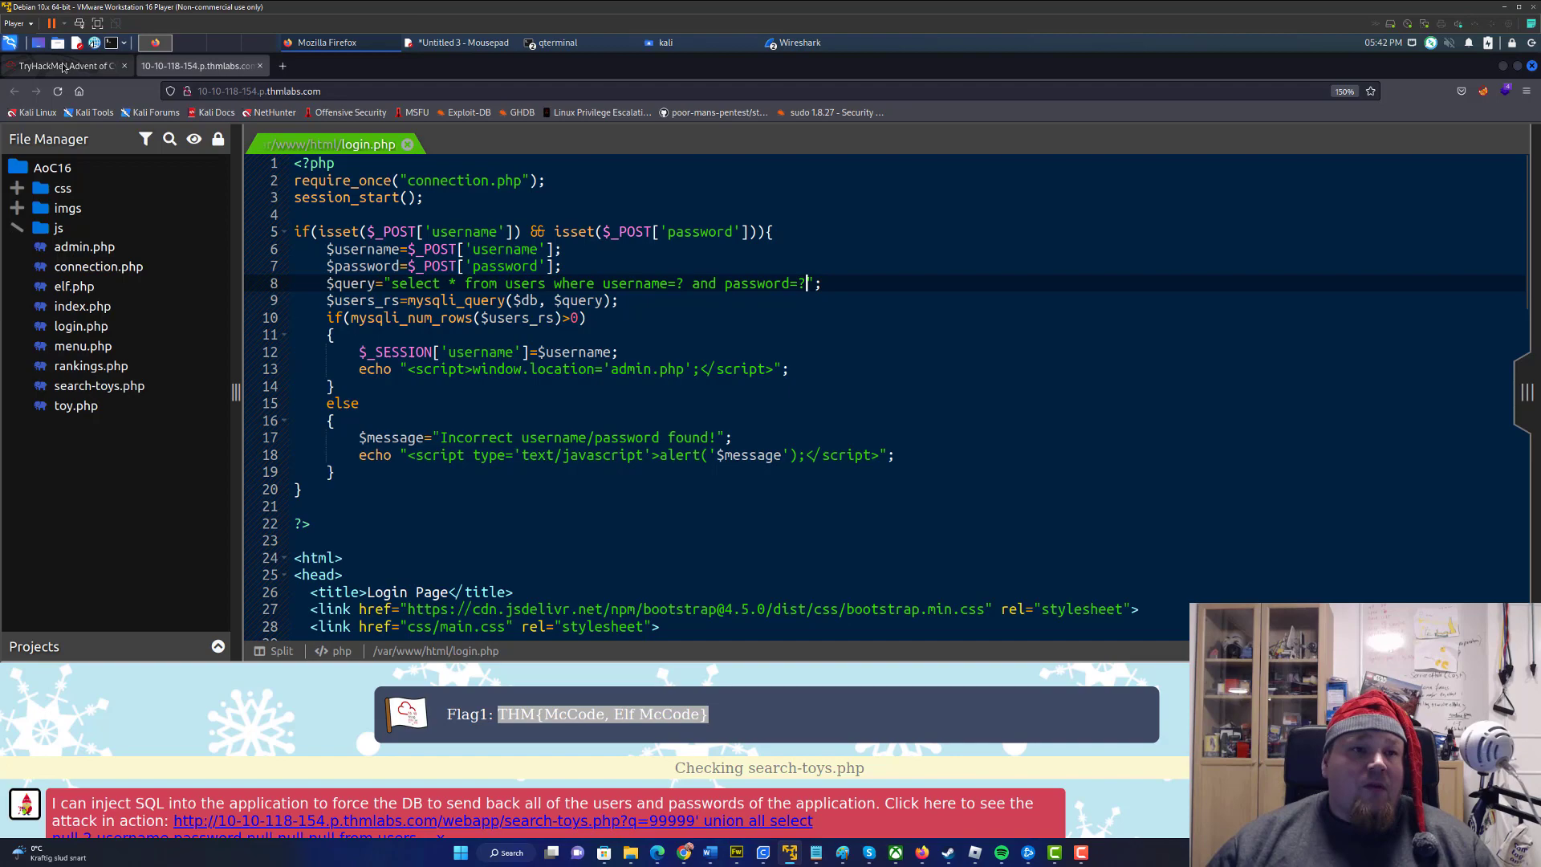
left_click(62, 67)
scroll(397, 334, "down", 3)
scroll(483, 462, "up", 1, "ctrl")
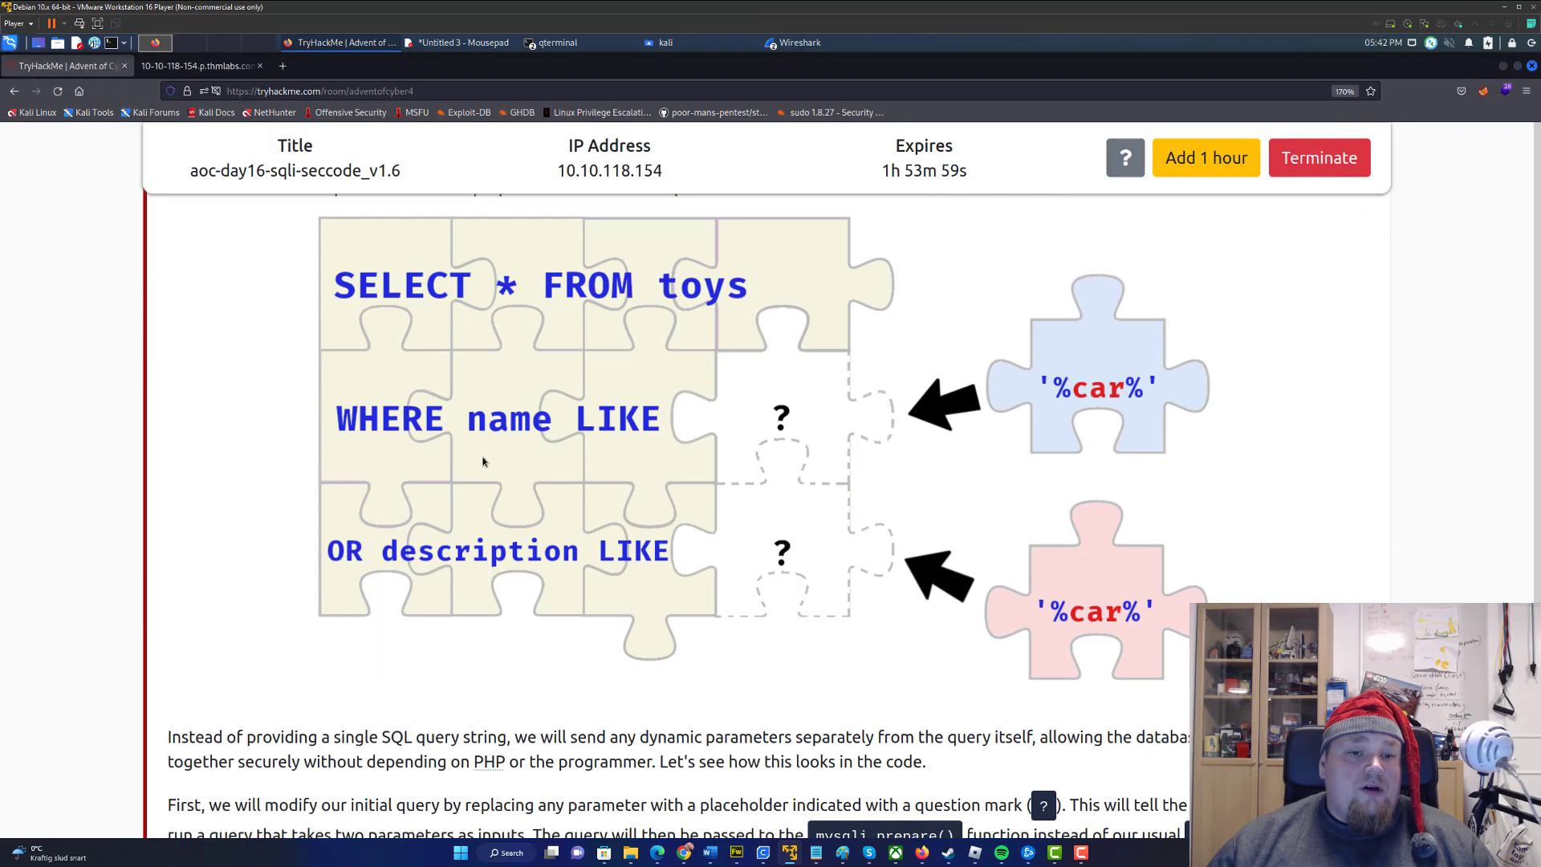
scroll(483, 461, "down", 4)
Copy the tutorial's mysqli_prepare line and paste it below the query in login.php
double_click(315, 505)
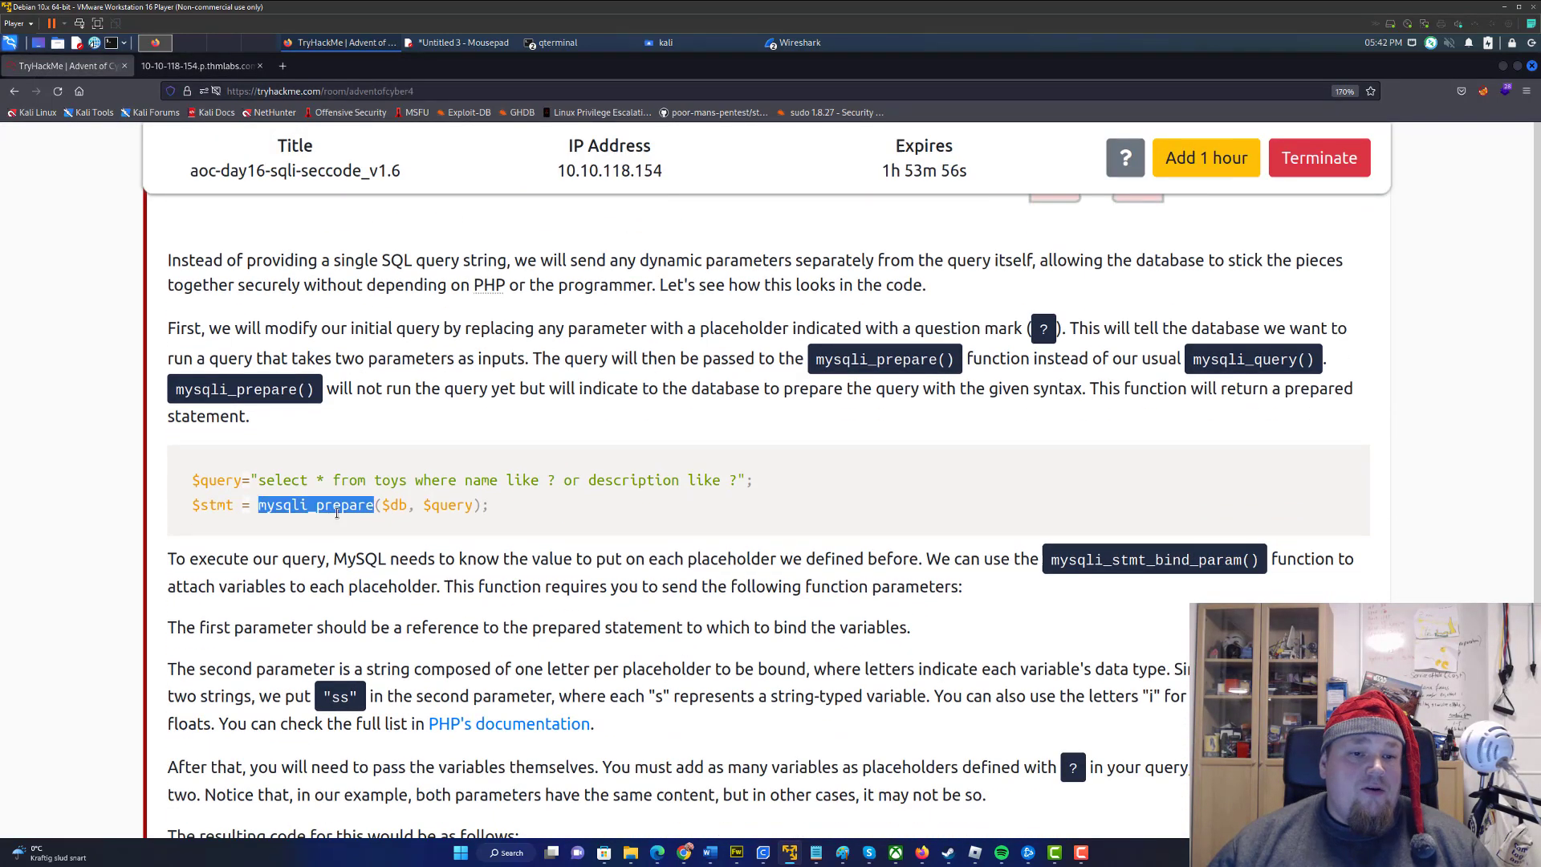
left_click_drag(517, 512, 181, 516)
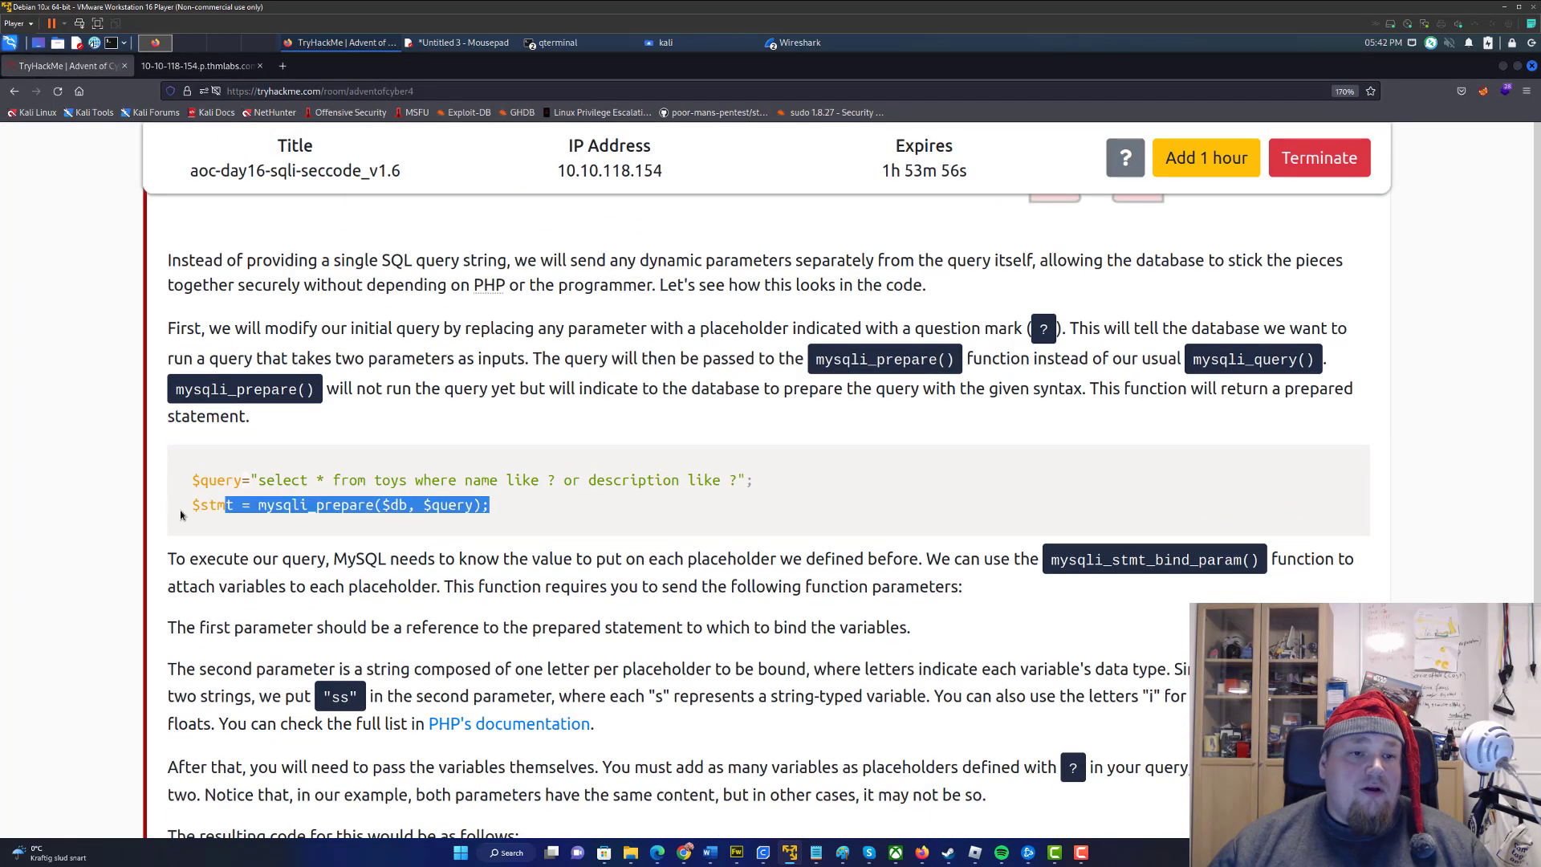
left_click(193, 65)
left_click(844, 287)
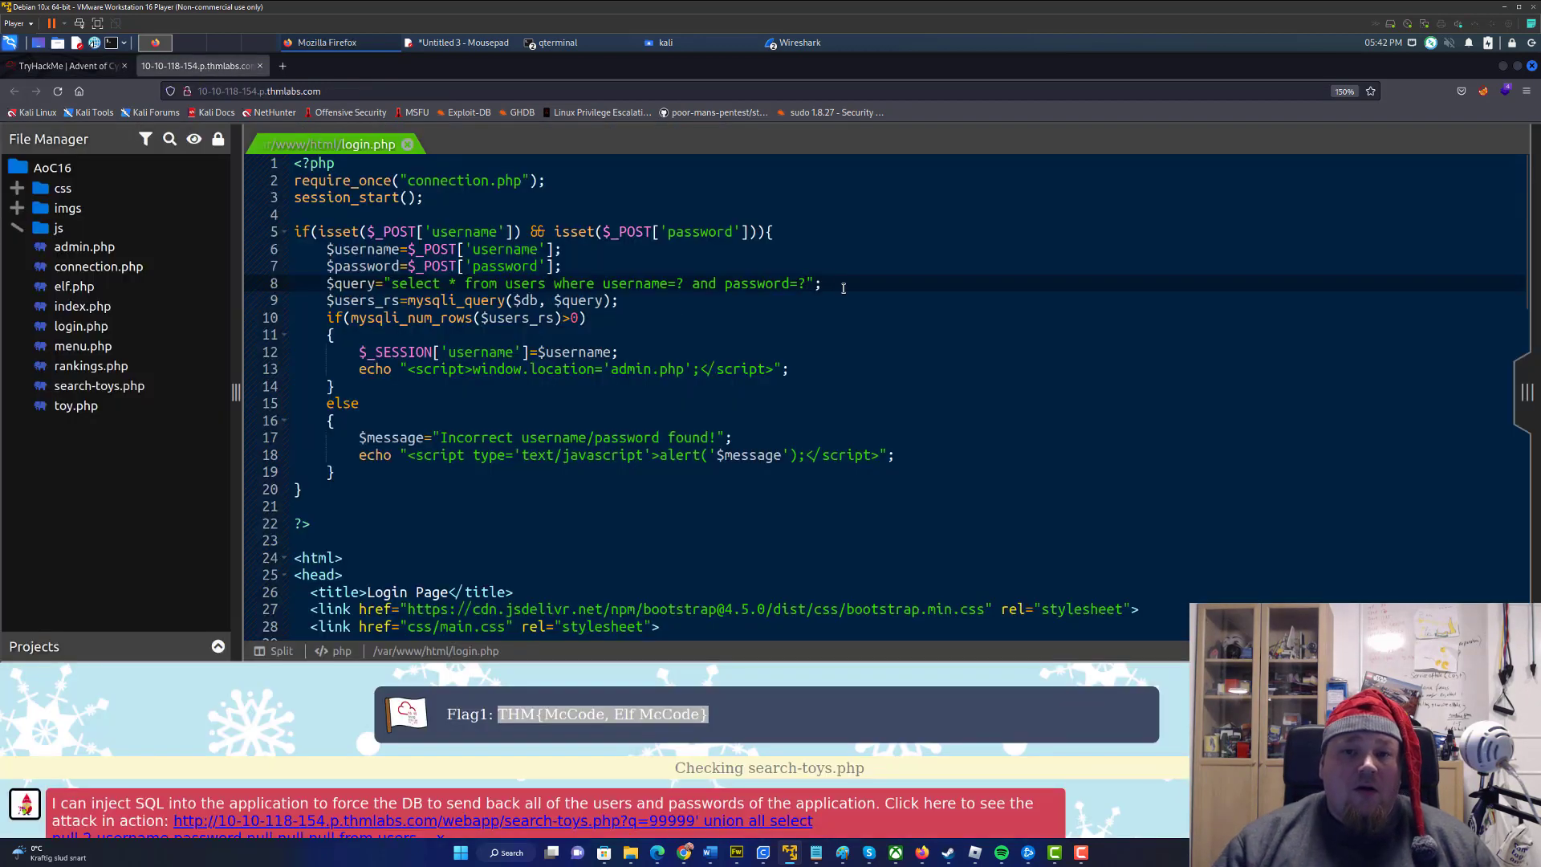
key("Return")
type("$stmt = mysqli_prepare($db, $query);")
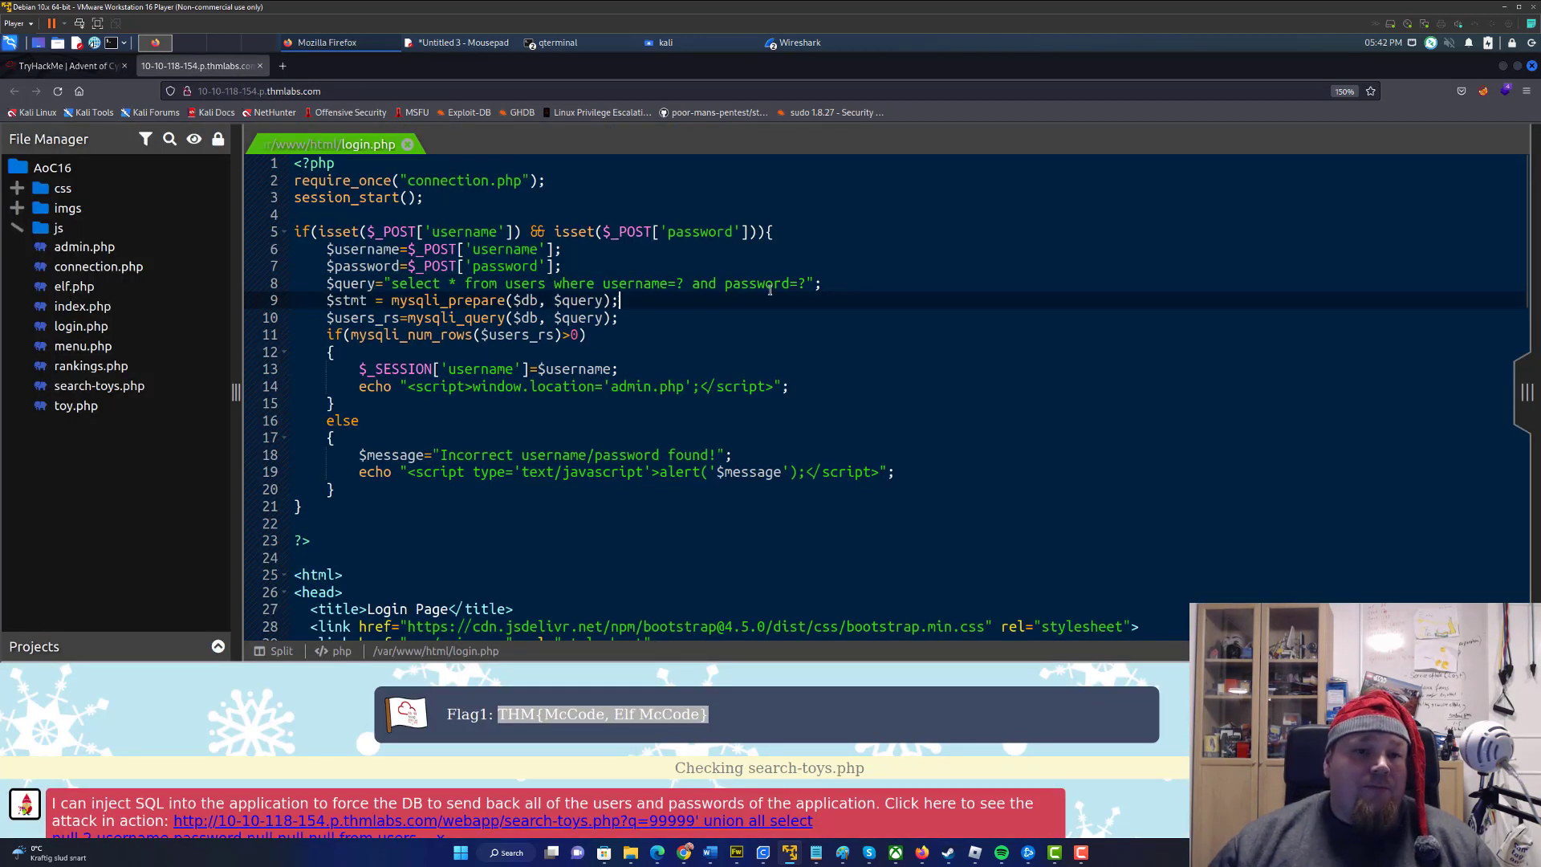
Rename $stmt to $users_rs and delete the old mysqli_query line
double_click(386, 318)
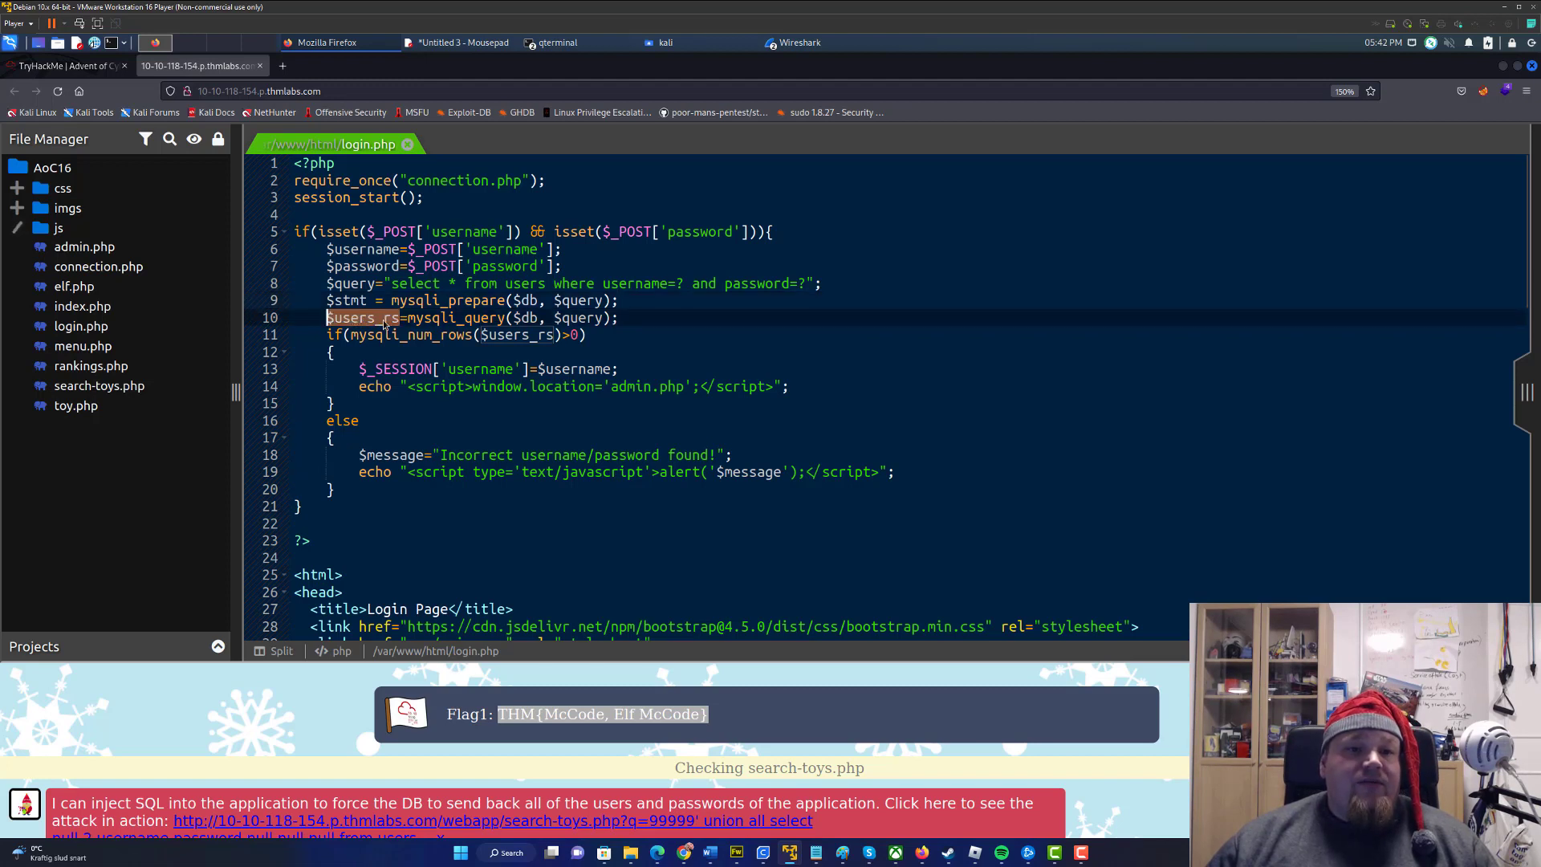
key("ctrl+c")
double_click(346, 299)
key("ctrl+v")
left_click(327, 319)
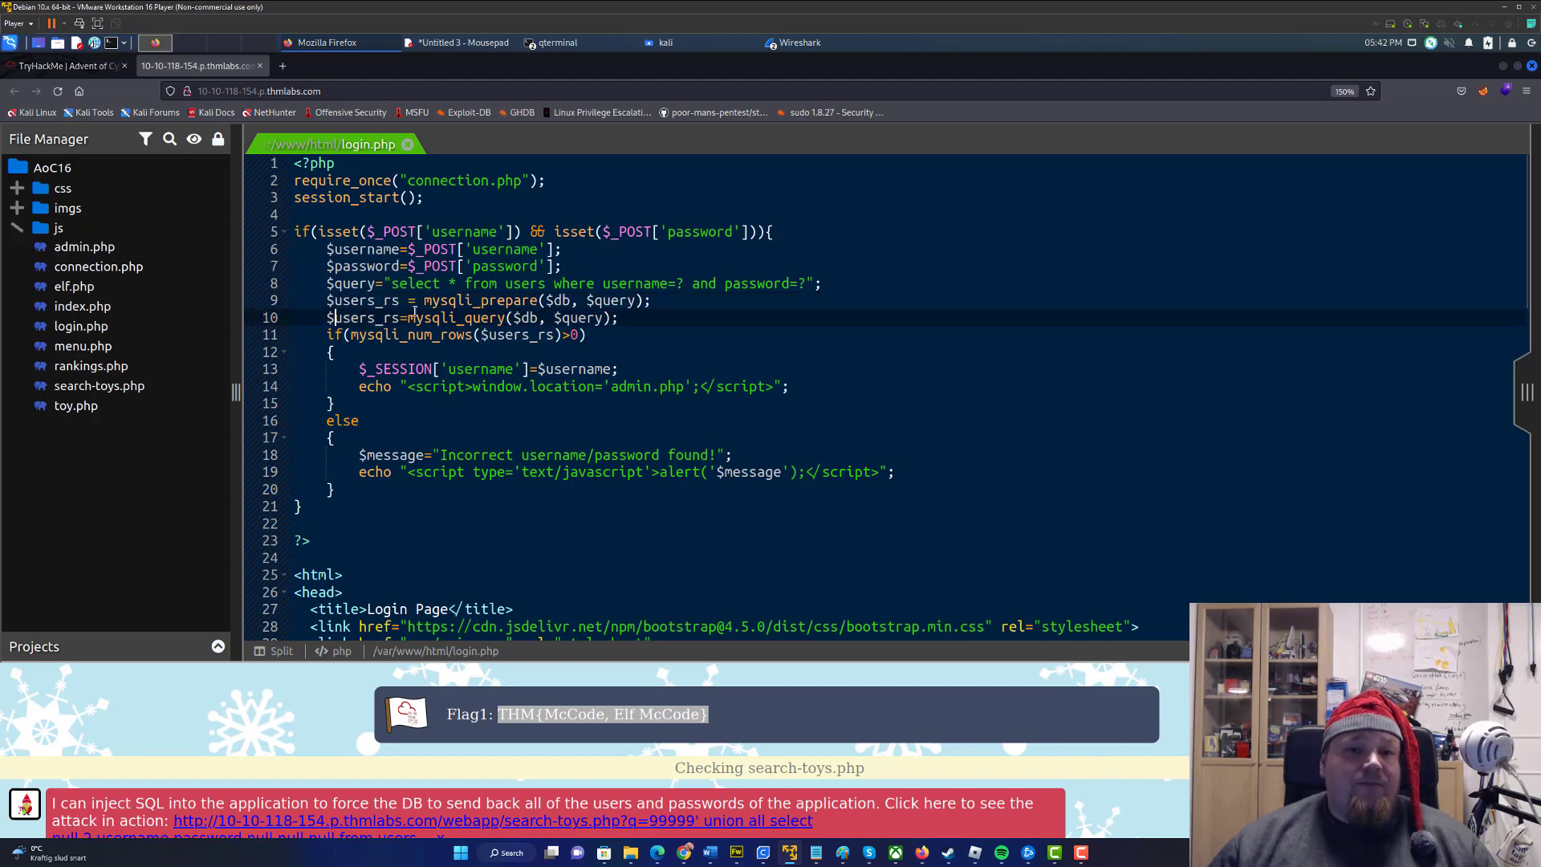
key("shift+End")
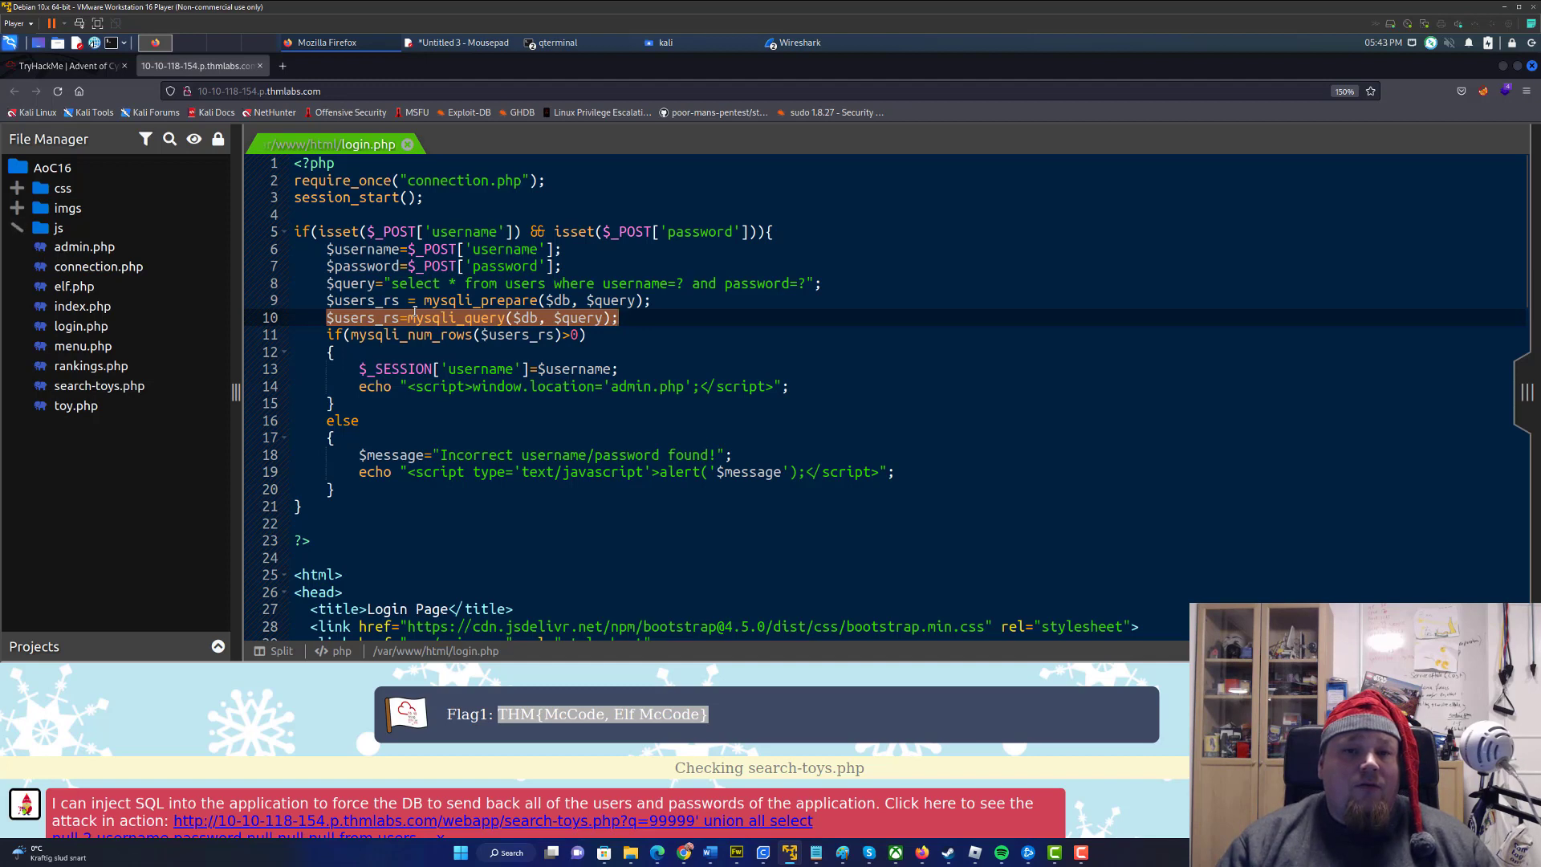
key("Delete")
key("Delete")
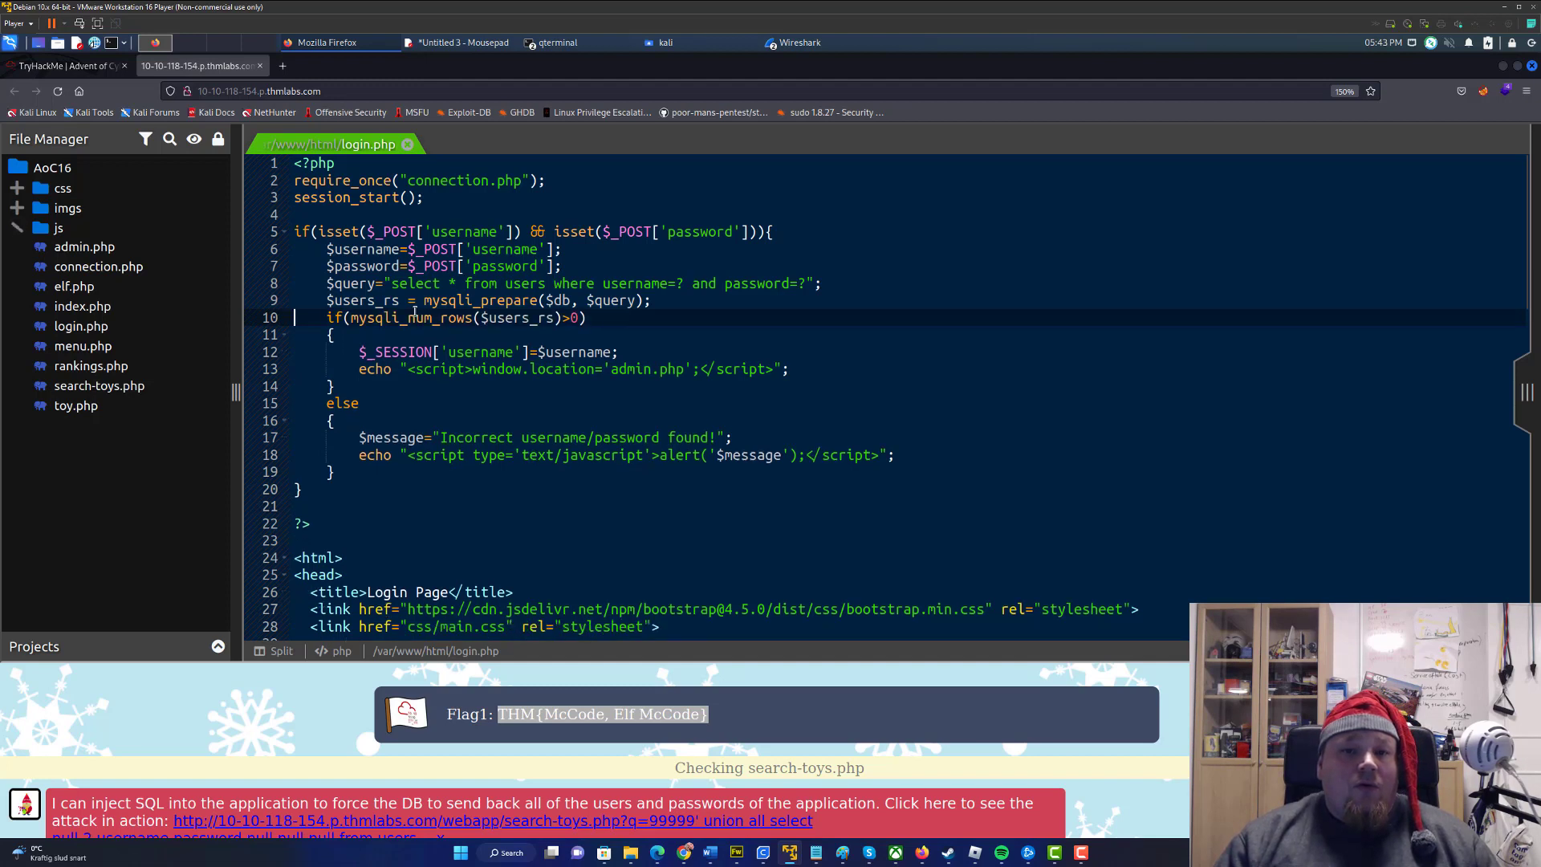
key("ctrl+Tab")
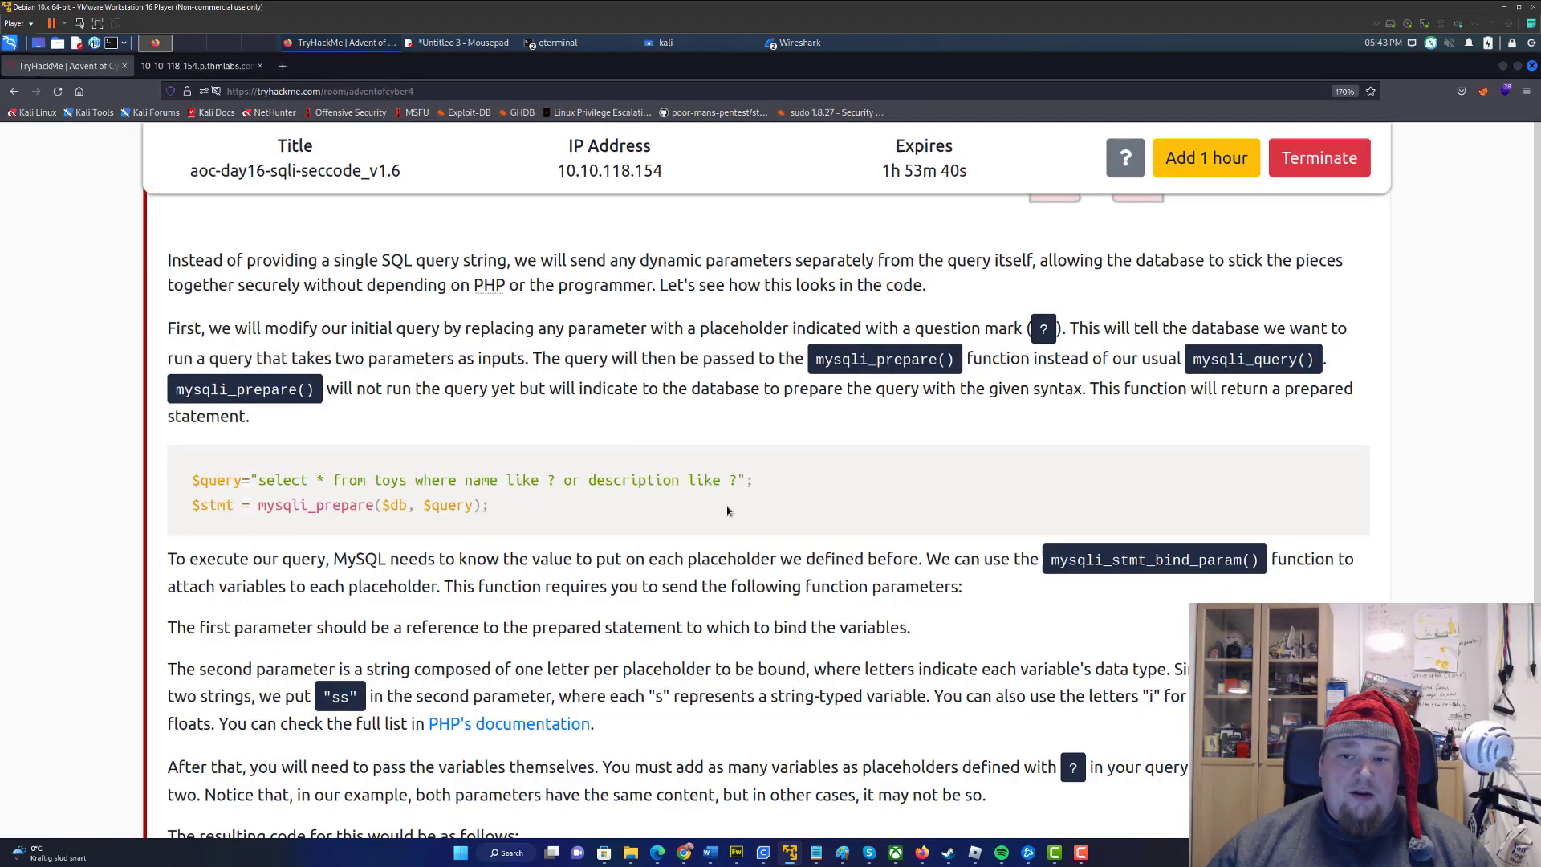
scroll(737, 506, "down", 4)
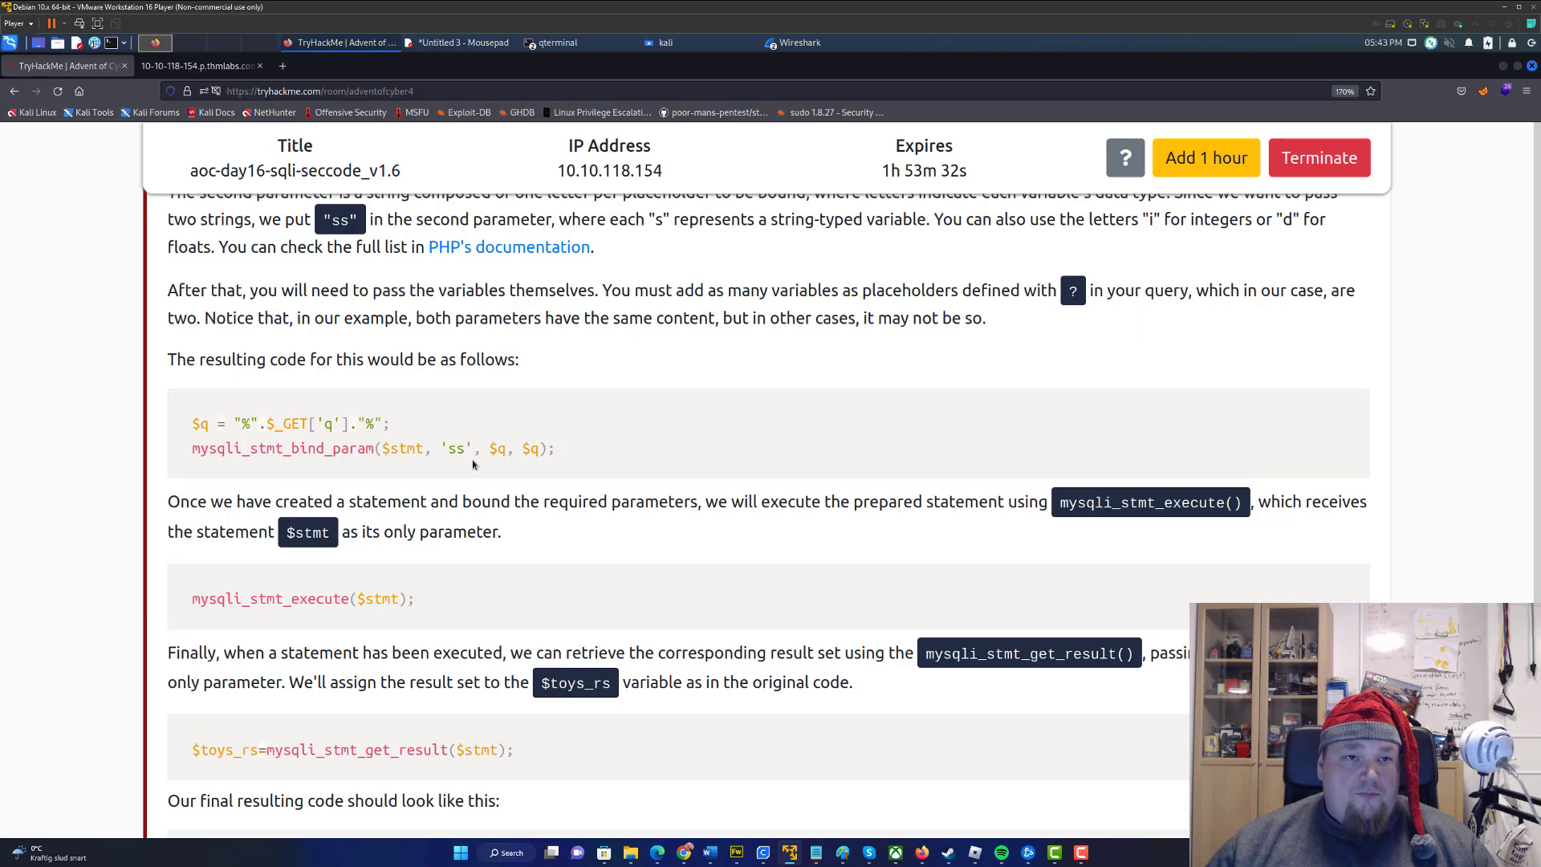
Rerun the elf checks on the edited login.php, which still report SQL injection
left_click(192, 65)
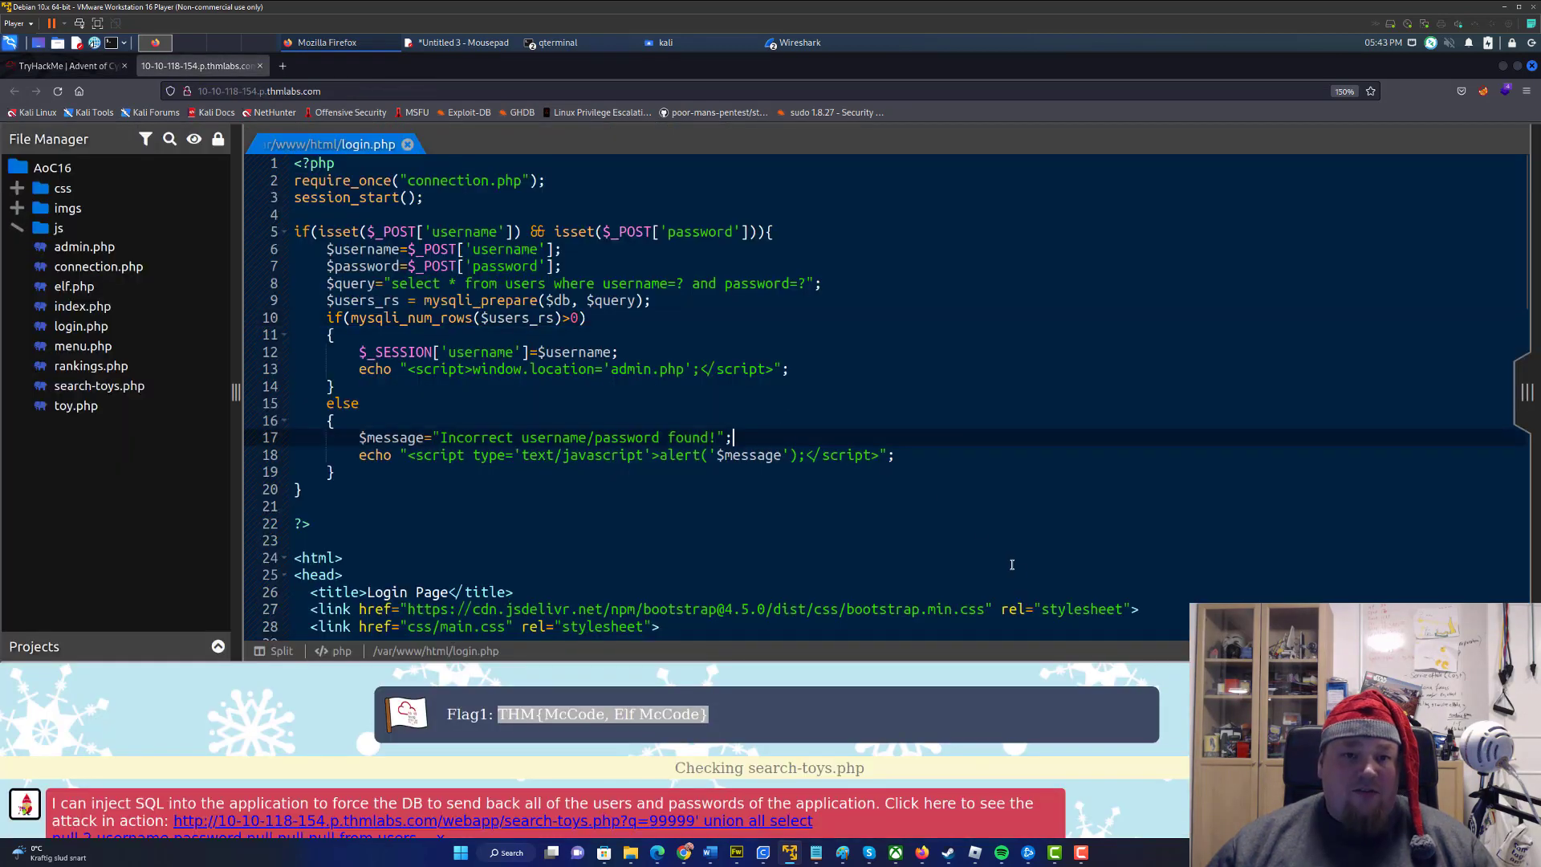
scroll(1059, 738, "down", 2)
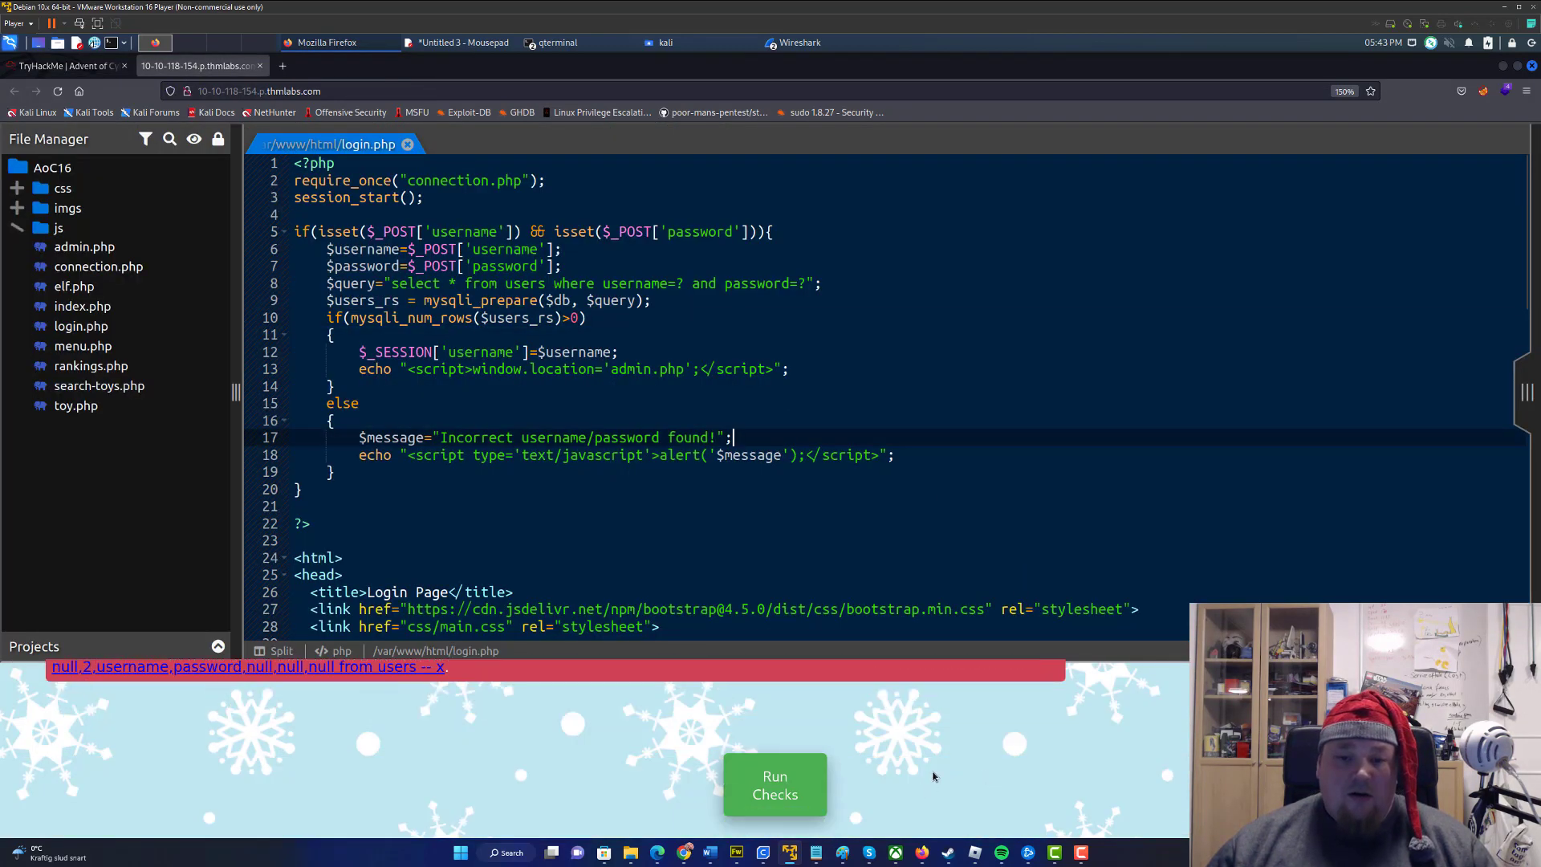
left_click(795, 793)
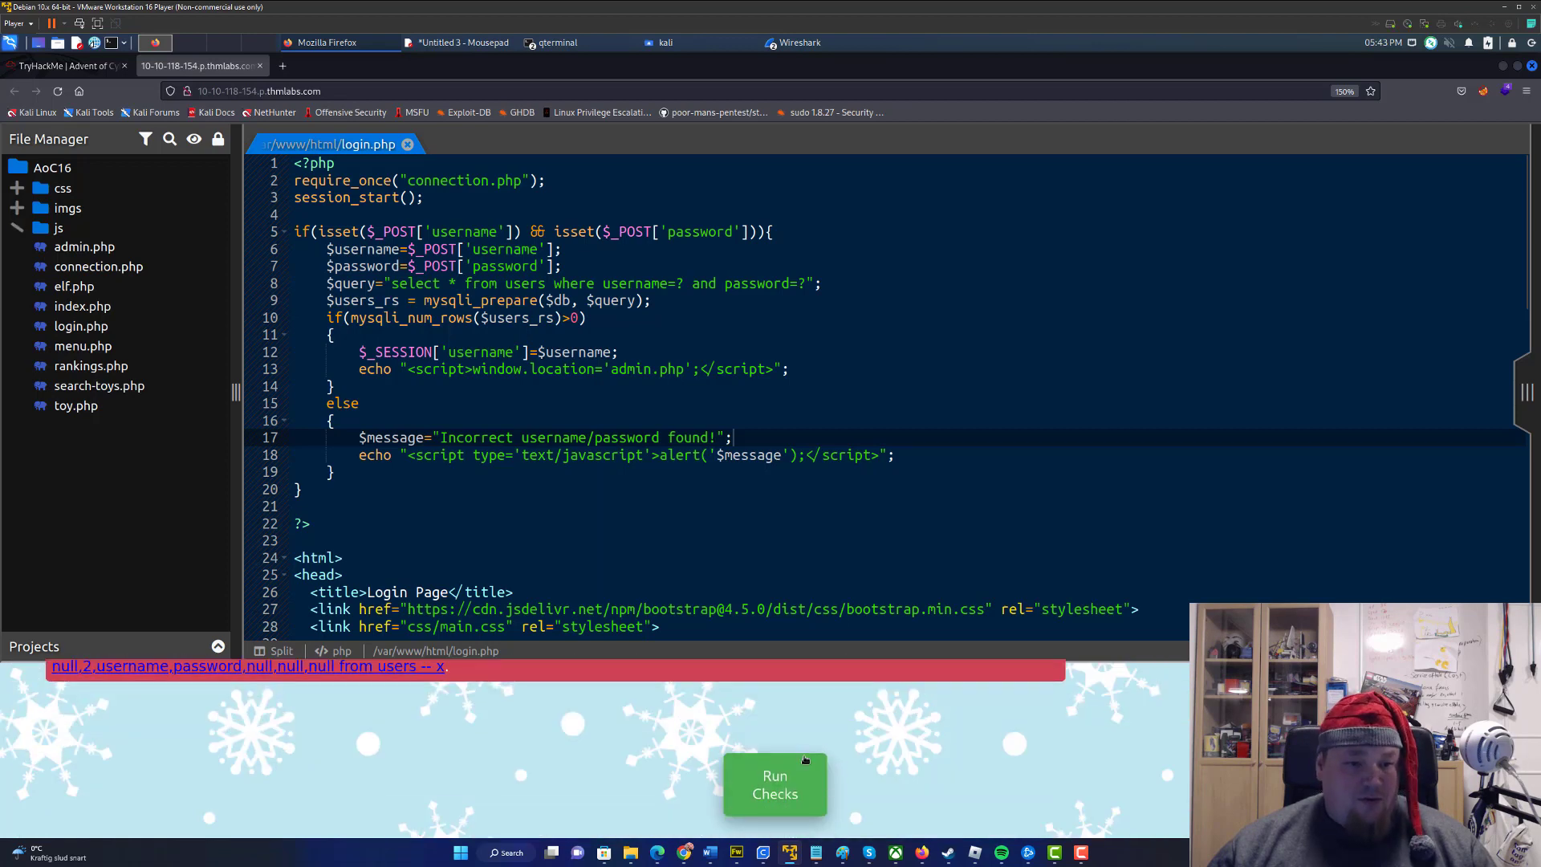
right_click(487, 757)
left_click(385, 746)
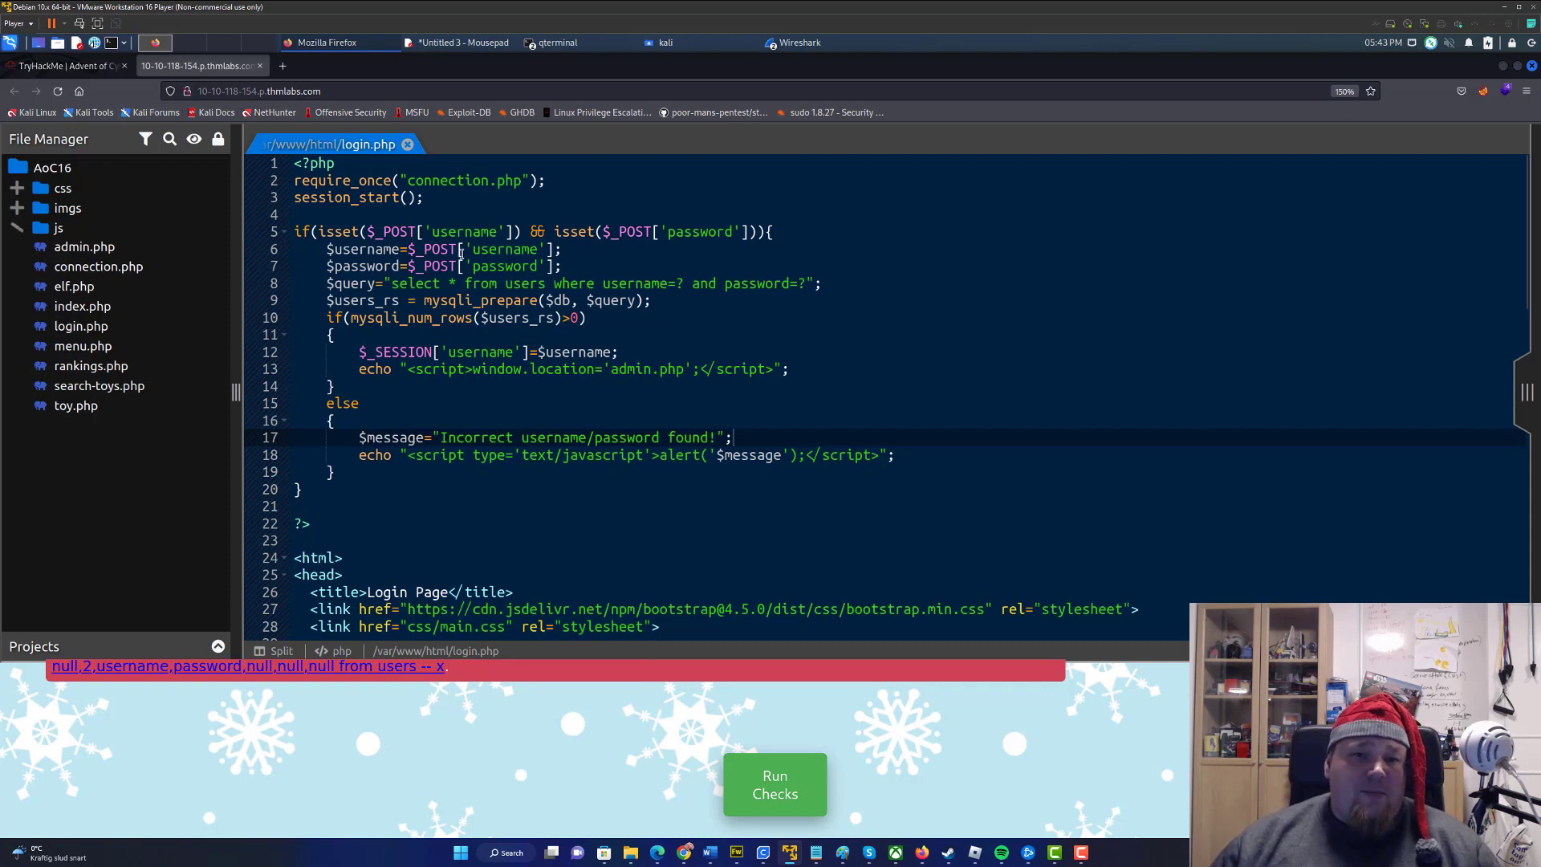
Add an empty line after the login.php query line
double_click(364, 249)
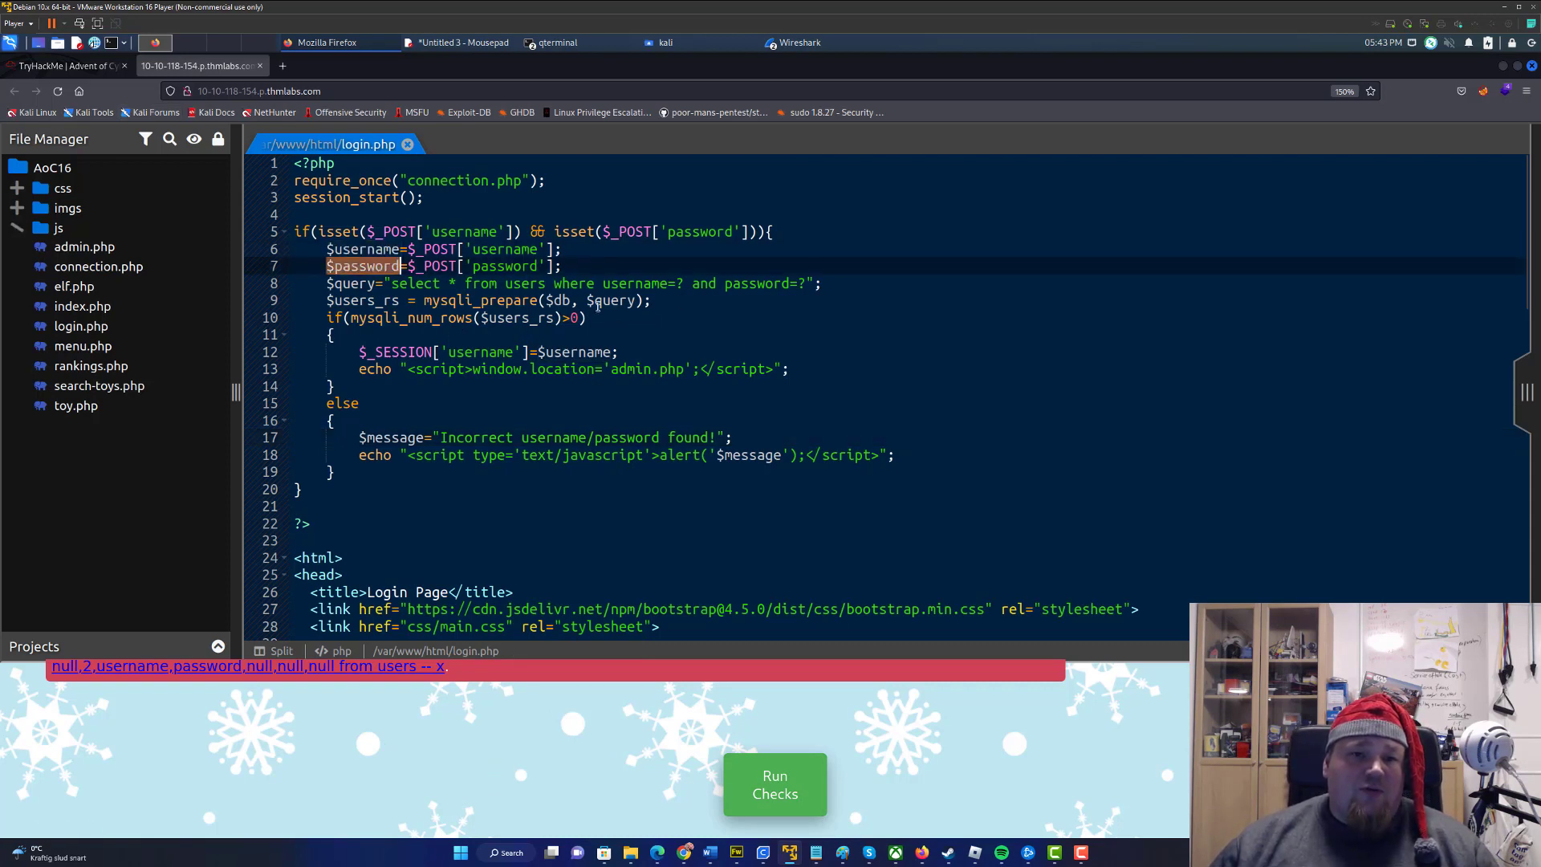
double_click(480, 300)
left_click(884, 288)
key("Return")
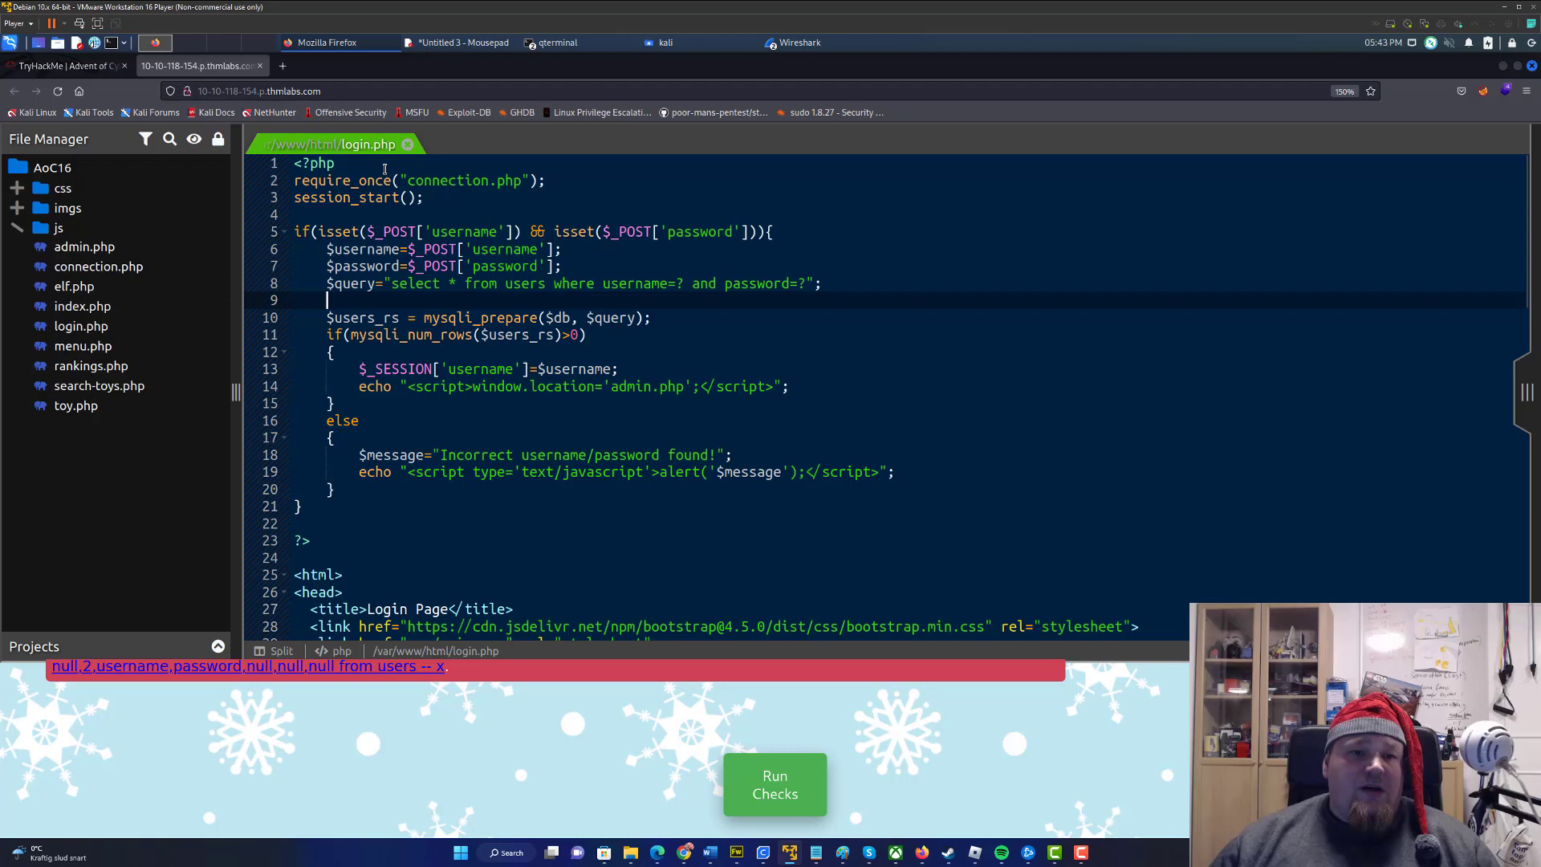
Copy the tutorial's mysqli_stmt_bind_param example line into login.php
left_click(67, 65)
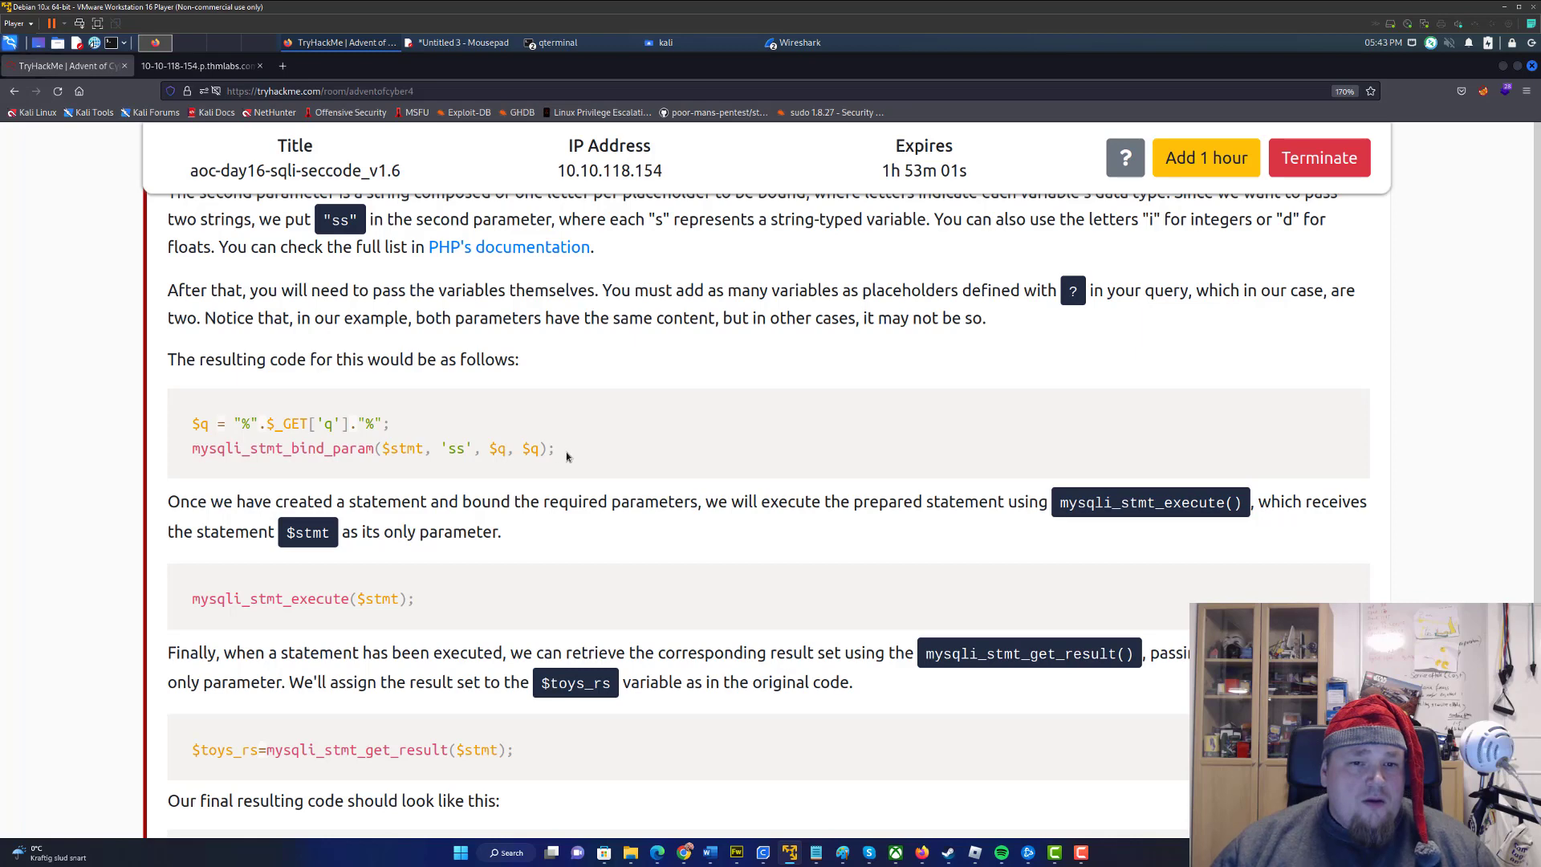
left_click_drag(567, 454, 187, 454)
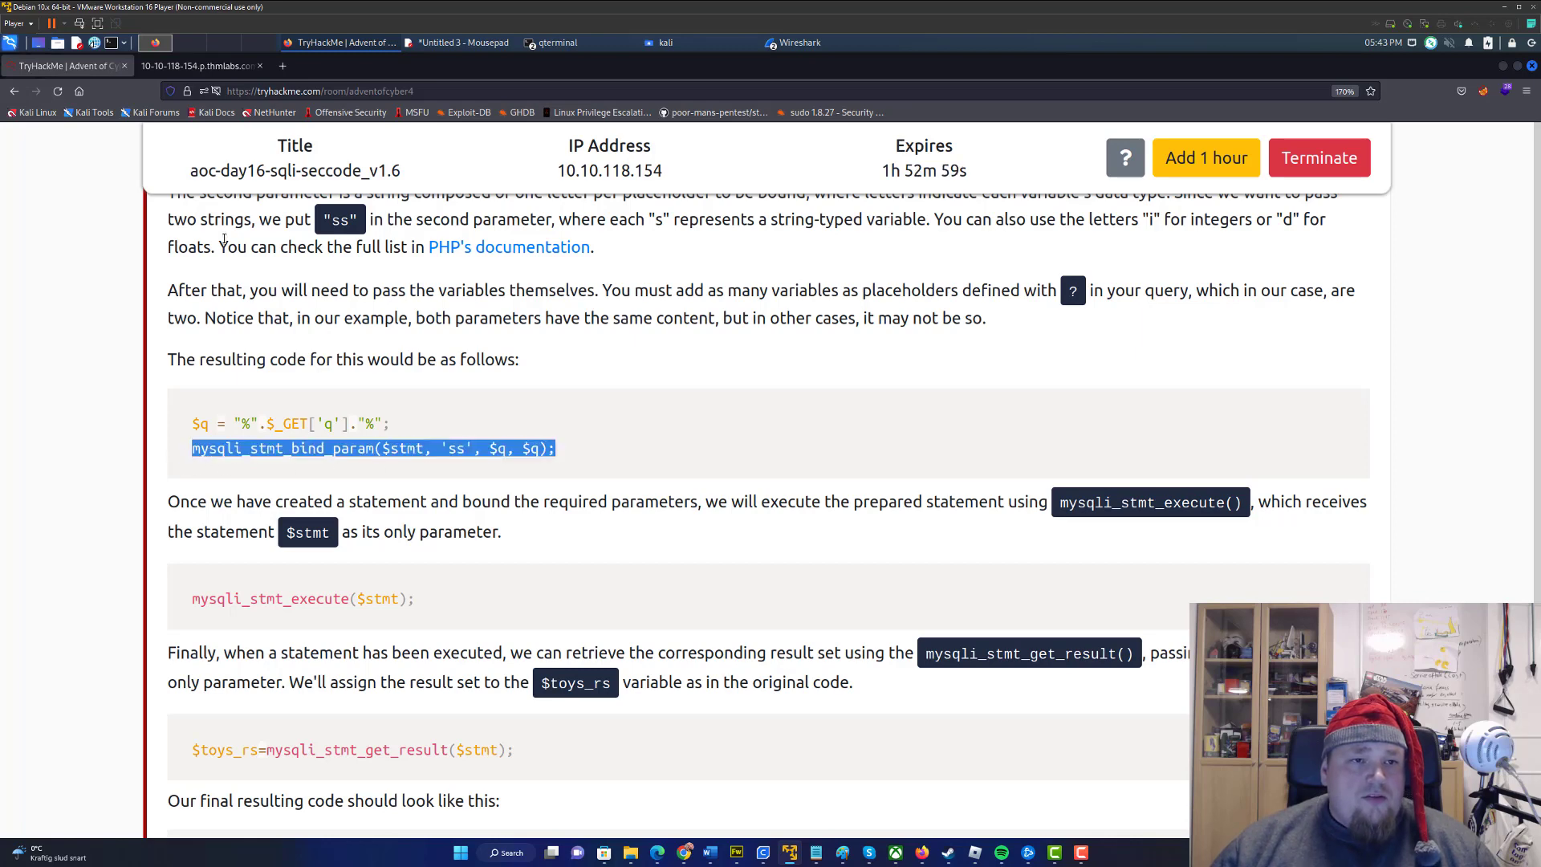
key("ctrl+c")
left_click(193, 66)
key("ctrl+v")
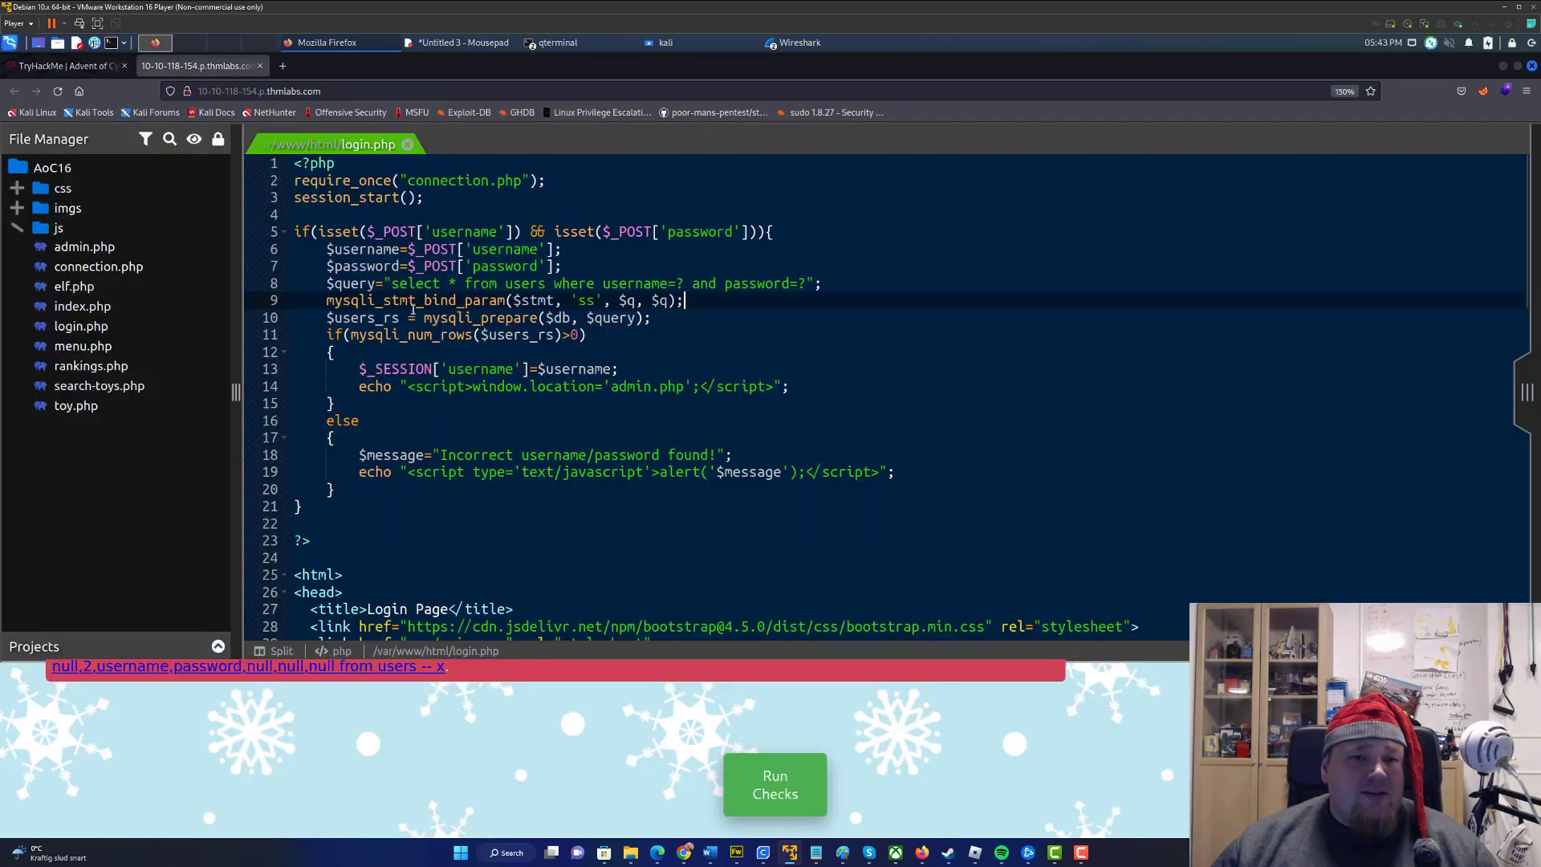
Move the bind_param line to just below the mysqli_prepare line
double_click(417, 301)
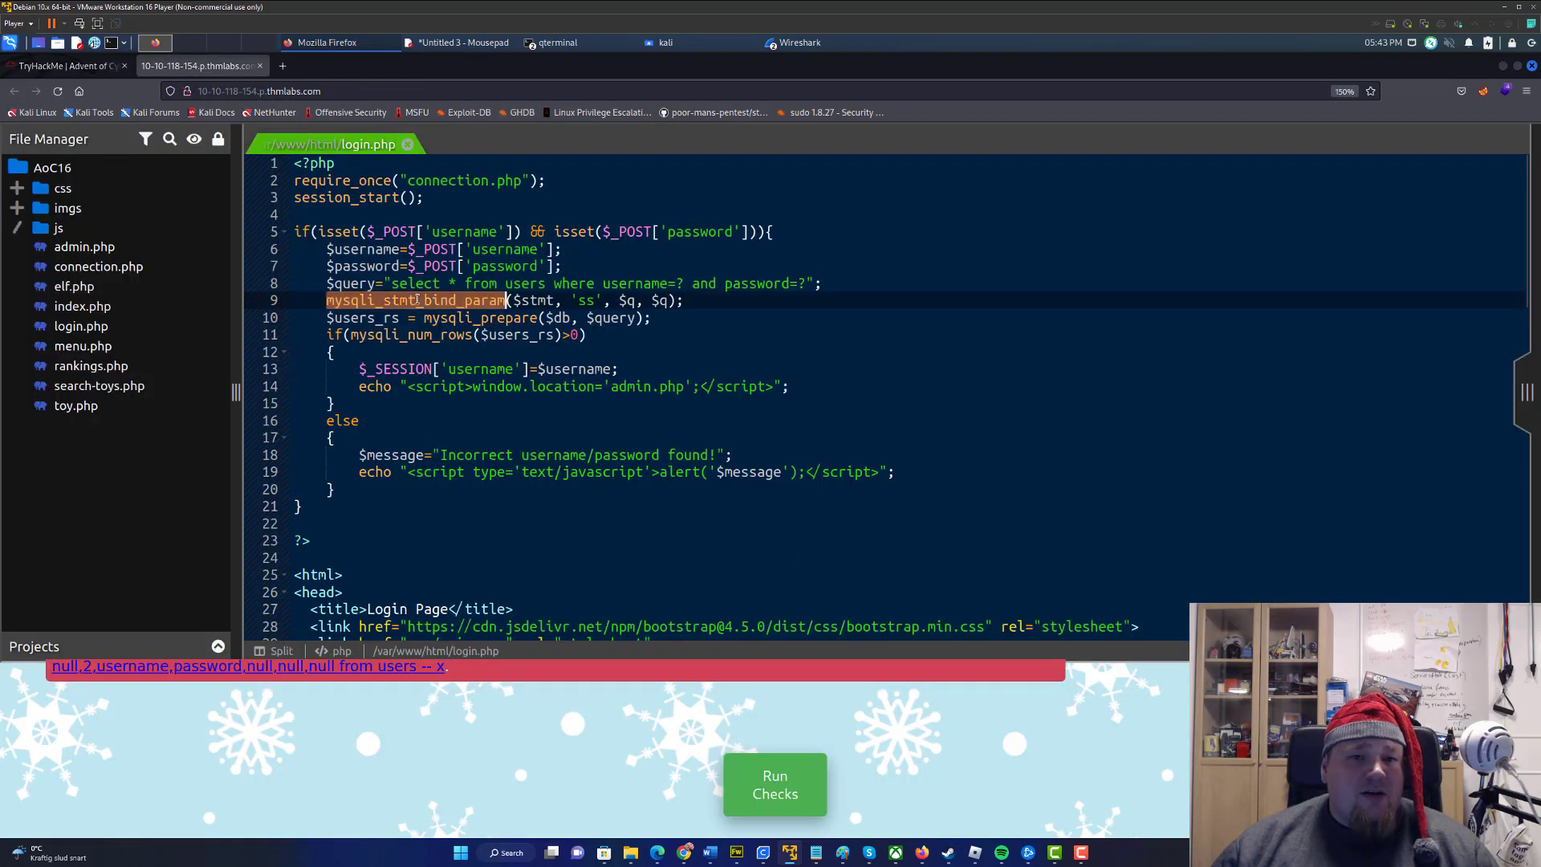
double_click(535, 301)
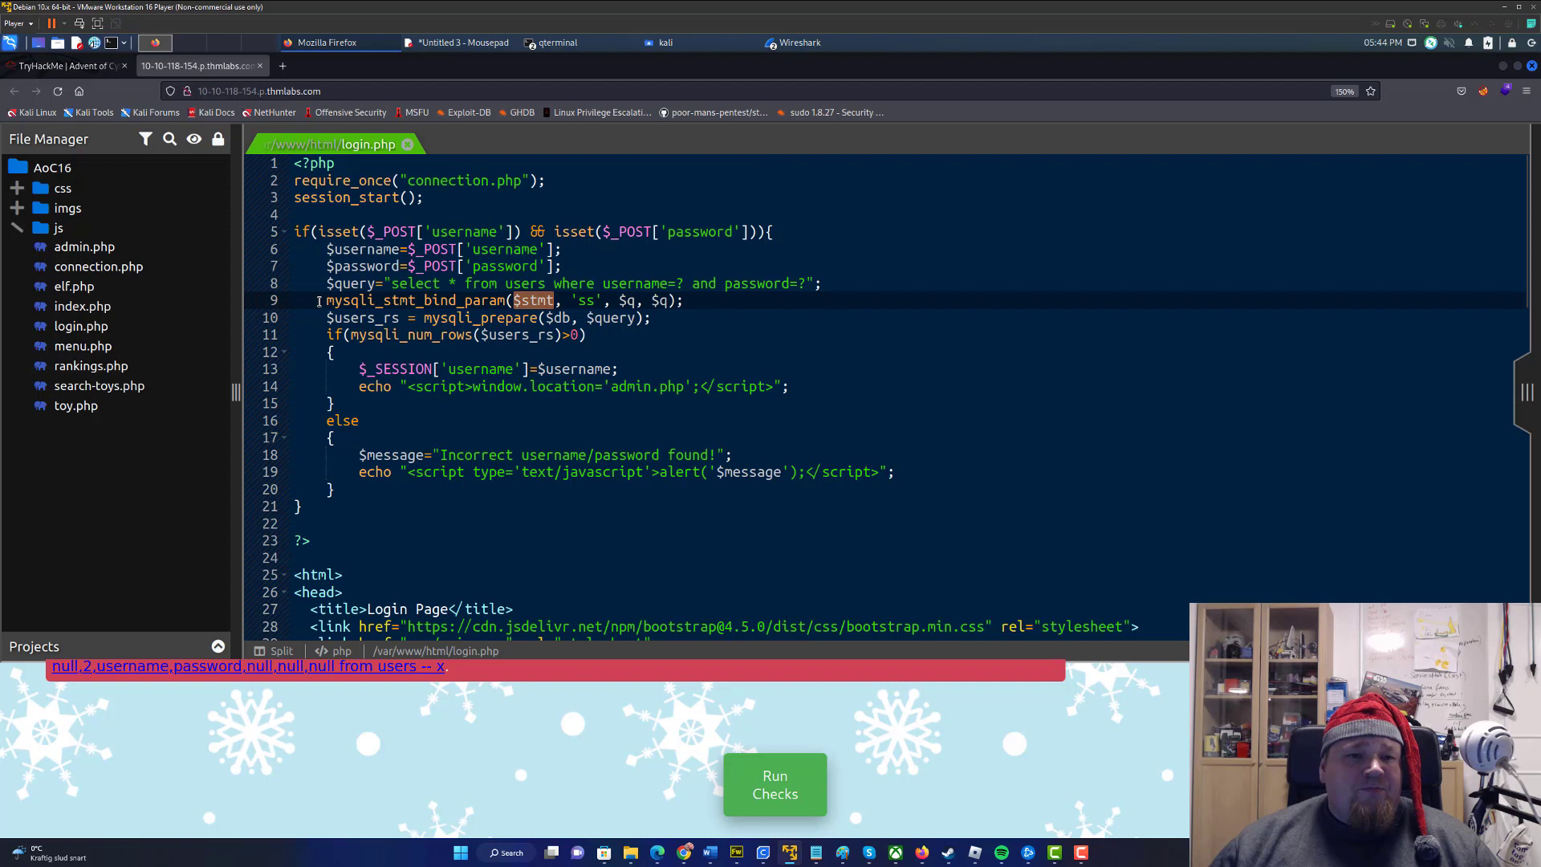
left_click_drag(325, 301, 718, 305)
key("ctrl+x")
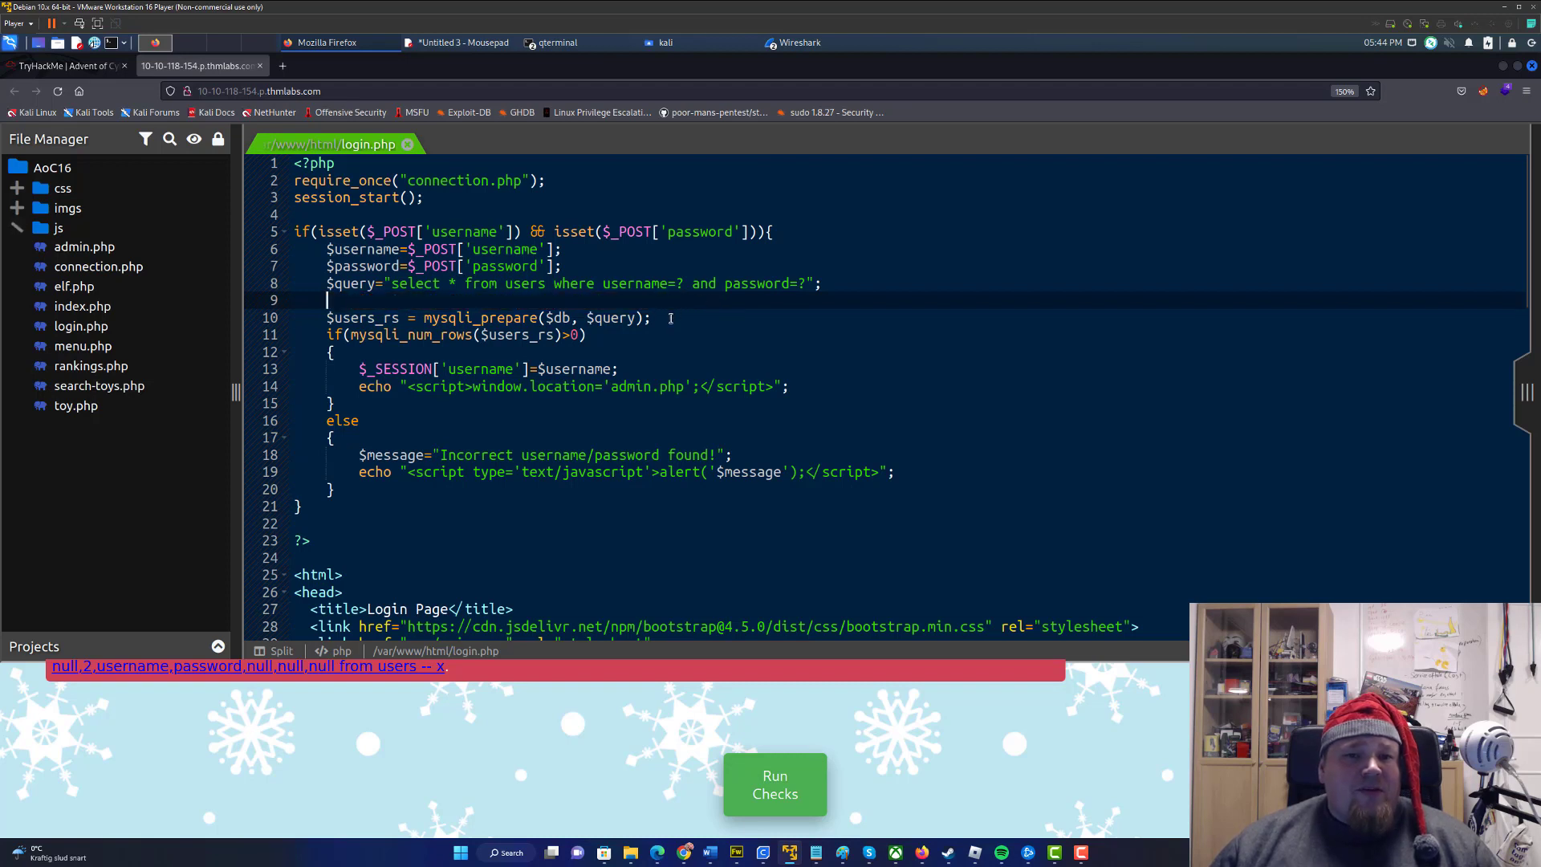
left_click(670, 319)
key("Return")
key("Return")
key("Return")
key("Up")
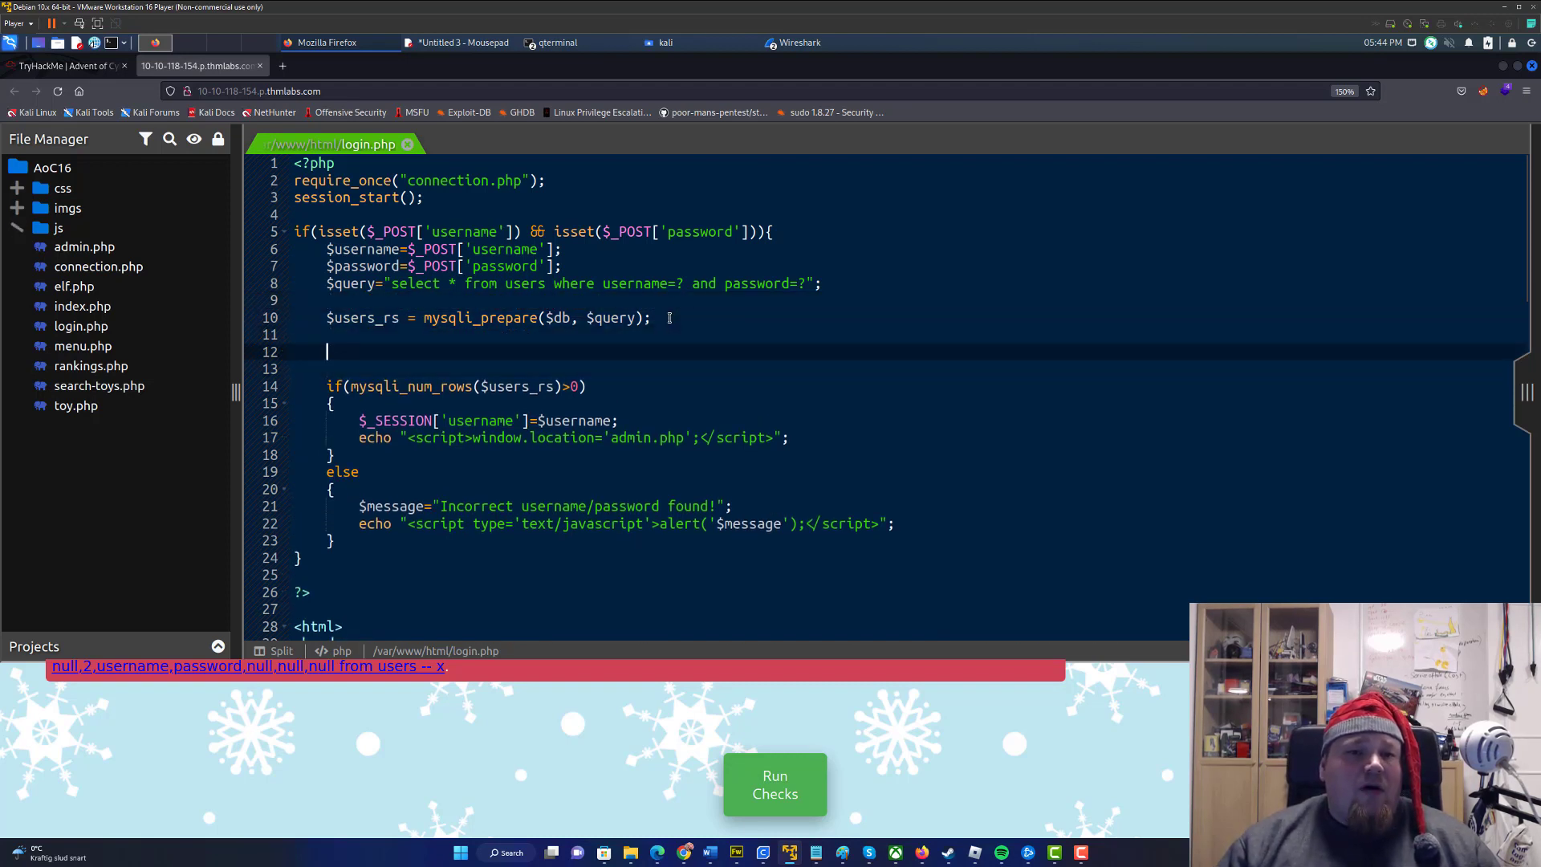
key("ctrl+v")
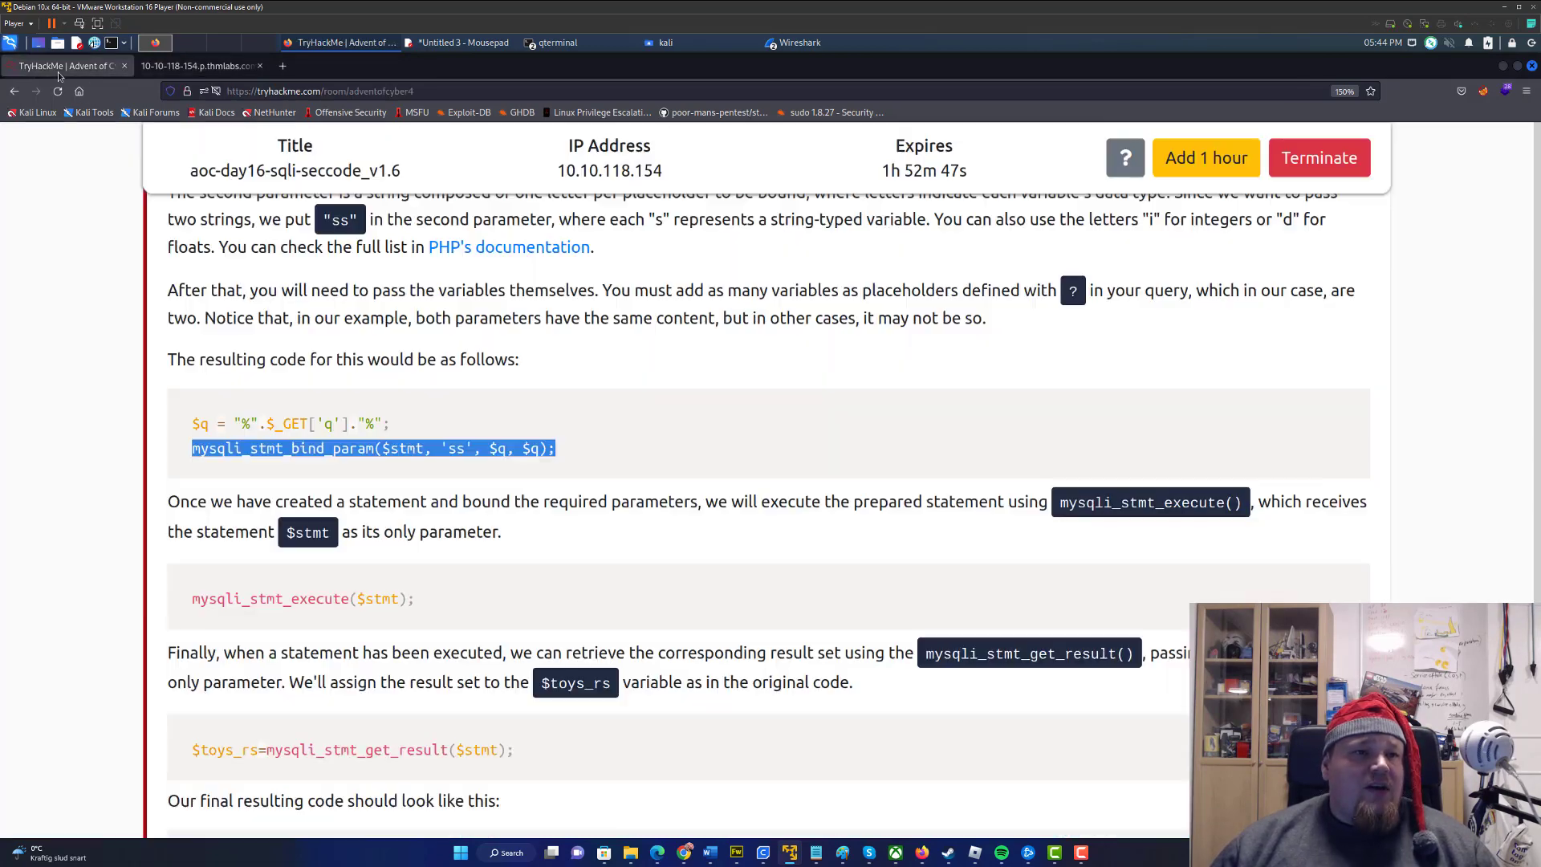
Read the tutorial's bind_param explanation and compare it with login.php's prepare call
left_click(66, 65)
scroll(620, 405, "up", 2)
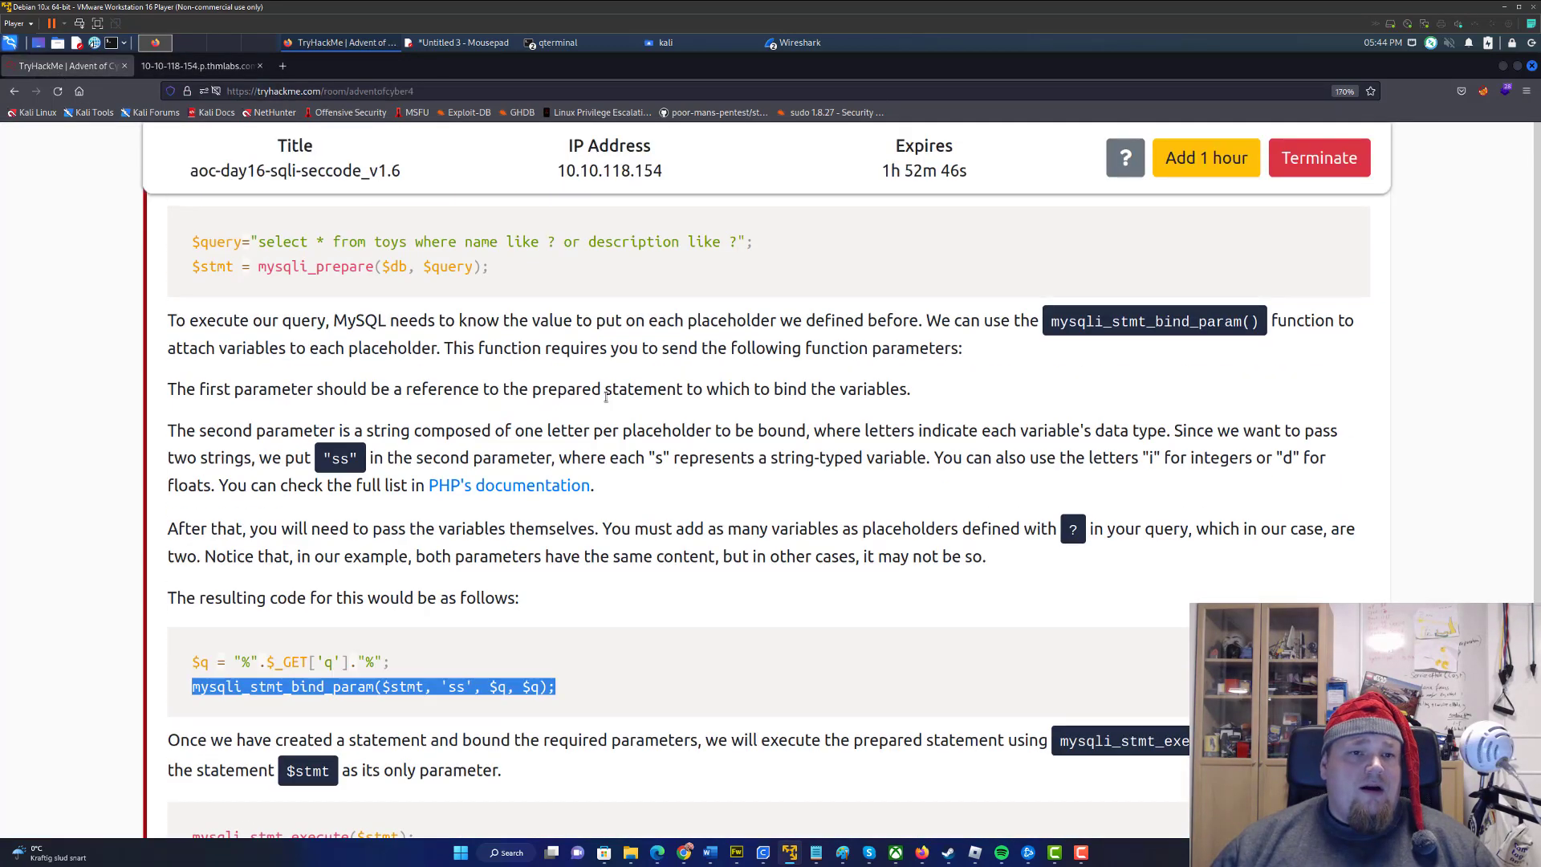
scroll(620, 406, "up", 1)
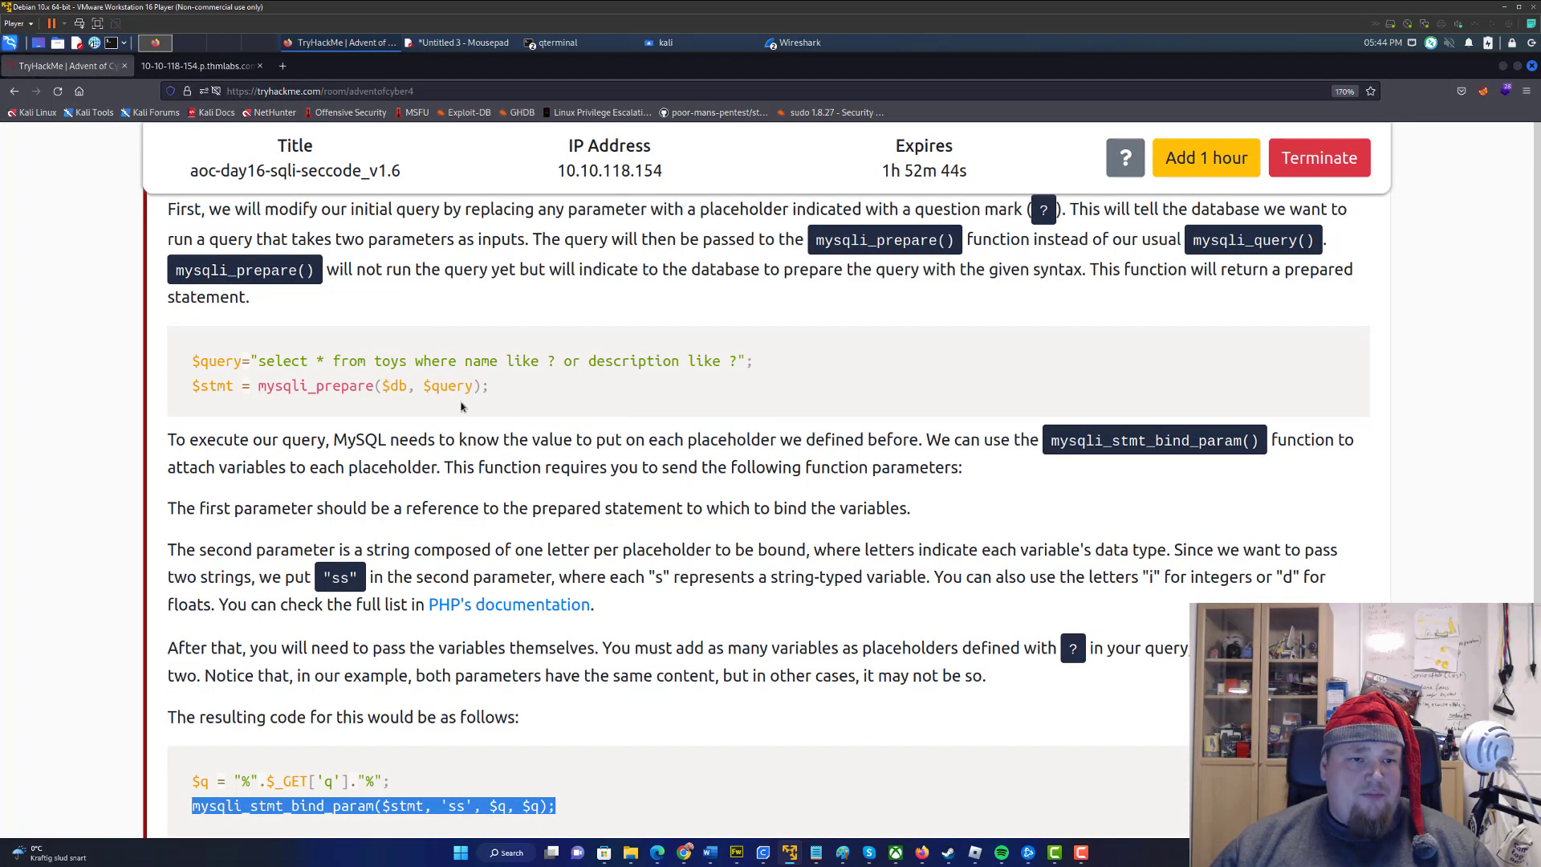
scroll(461, 406, "up", 1)
scroll(465, 406, "up", 3)
scroll(467, 405, "down", 2)
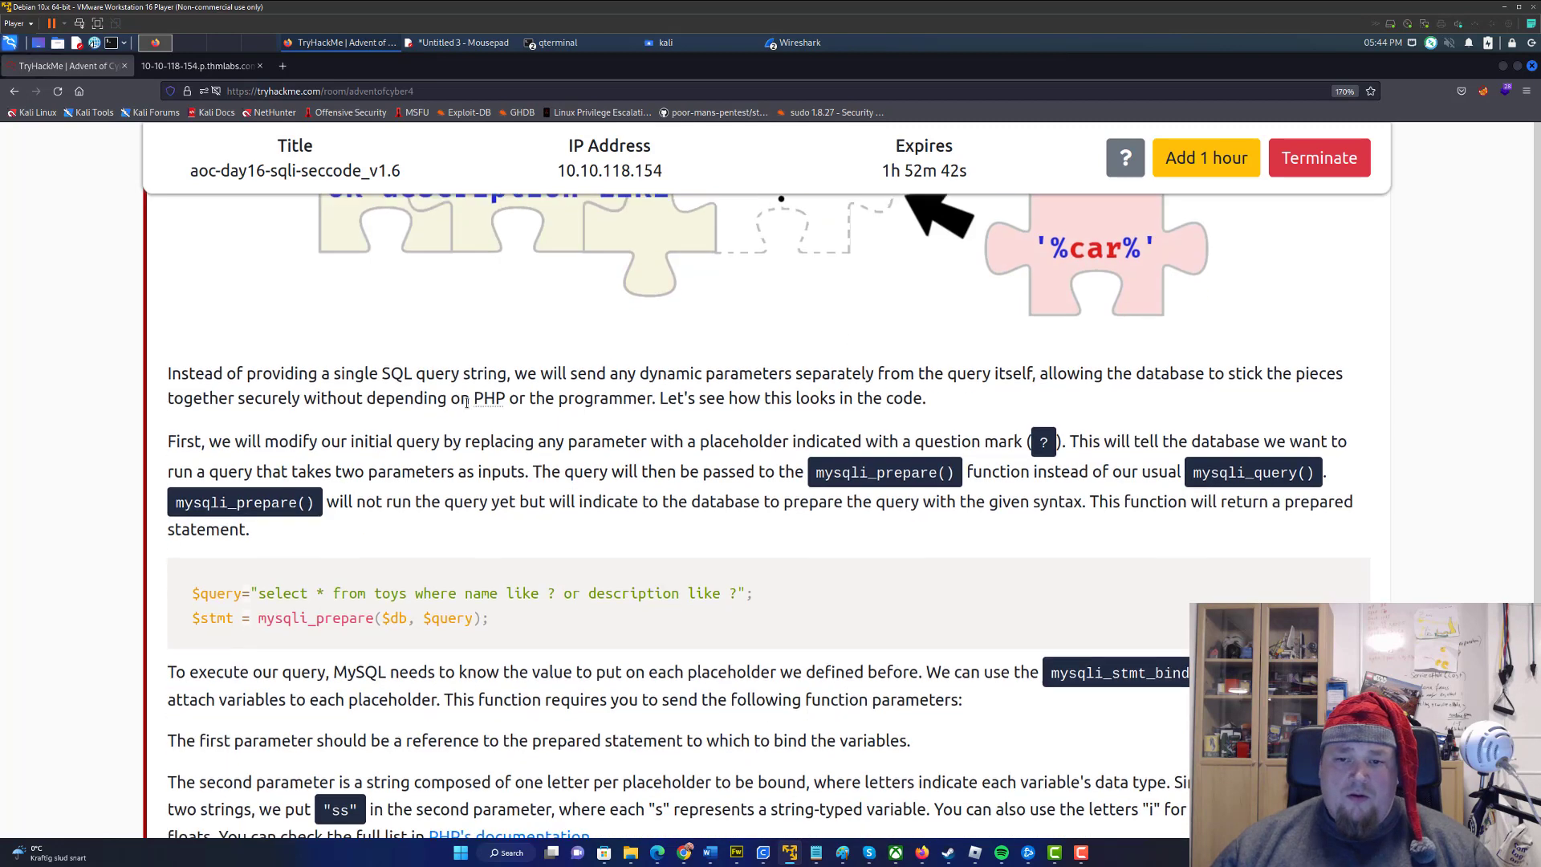
scroll(466, 406, "down", 2)
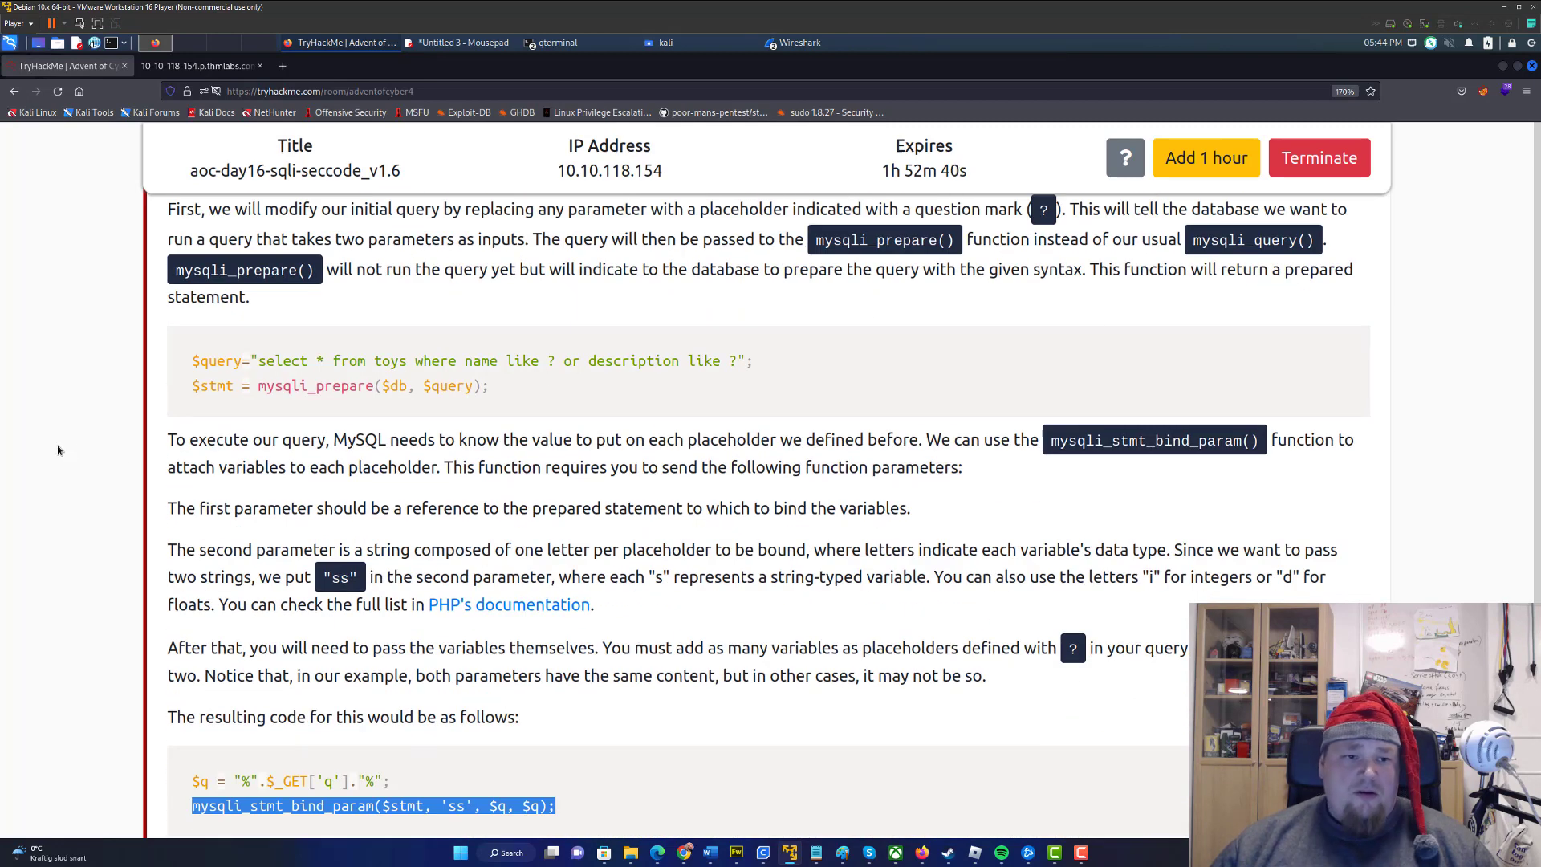
left_click_drag(346, 444, 998, 442)
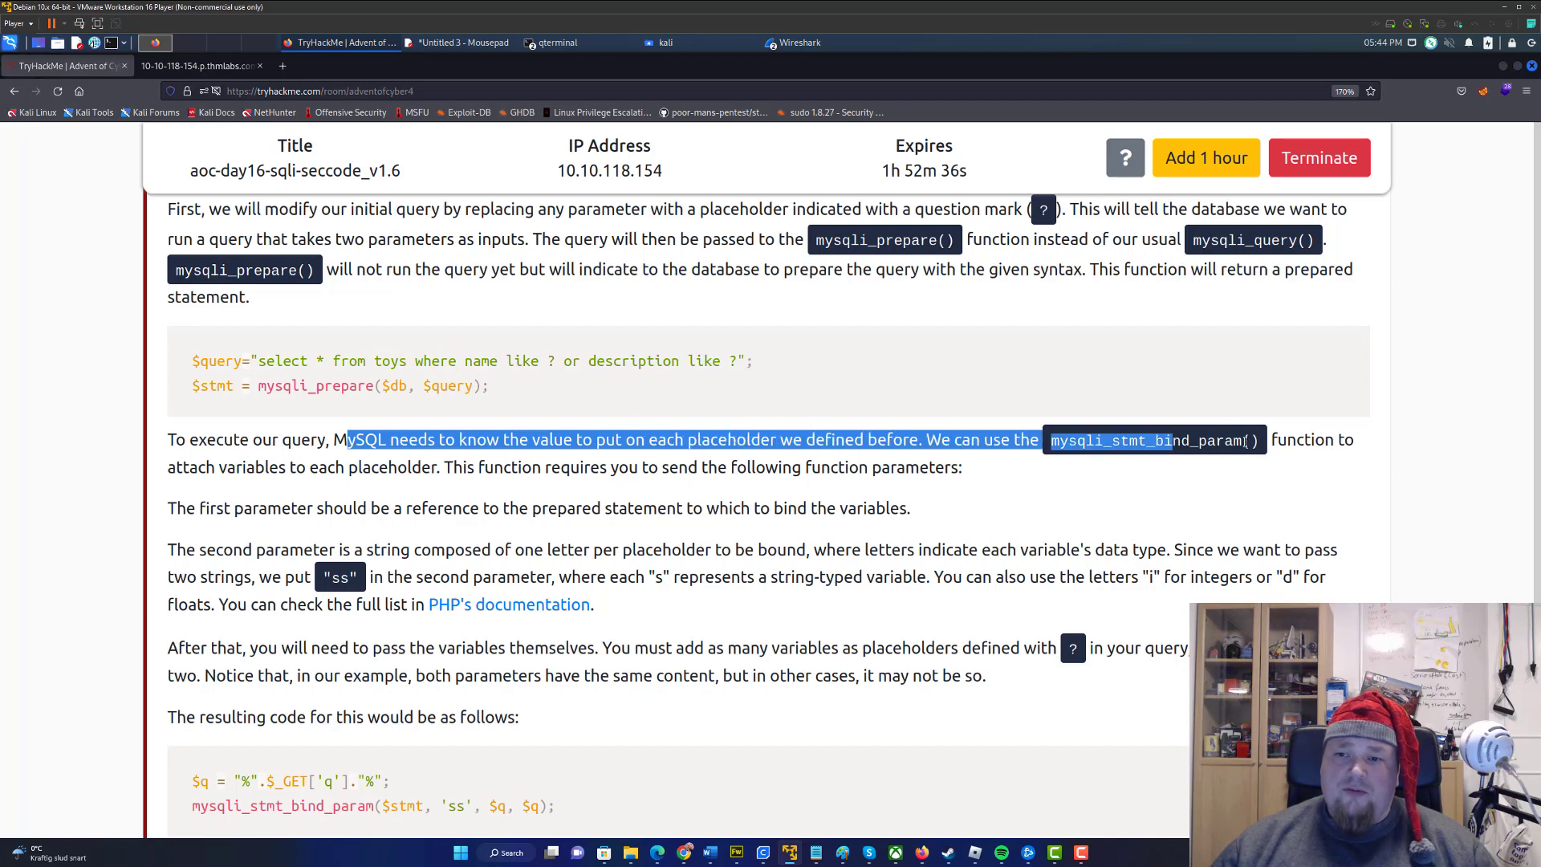
left_click_drag(998, 440, 1243, 441)
left_click_drag(179, 465, 590, 467)
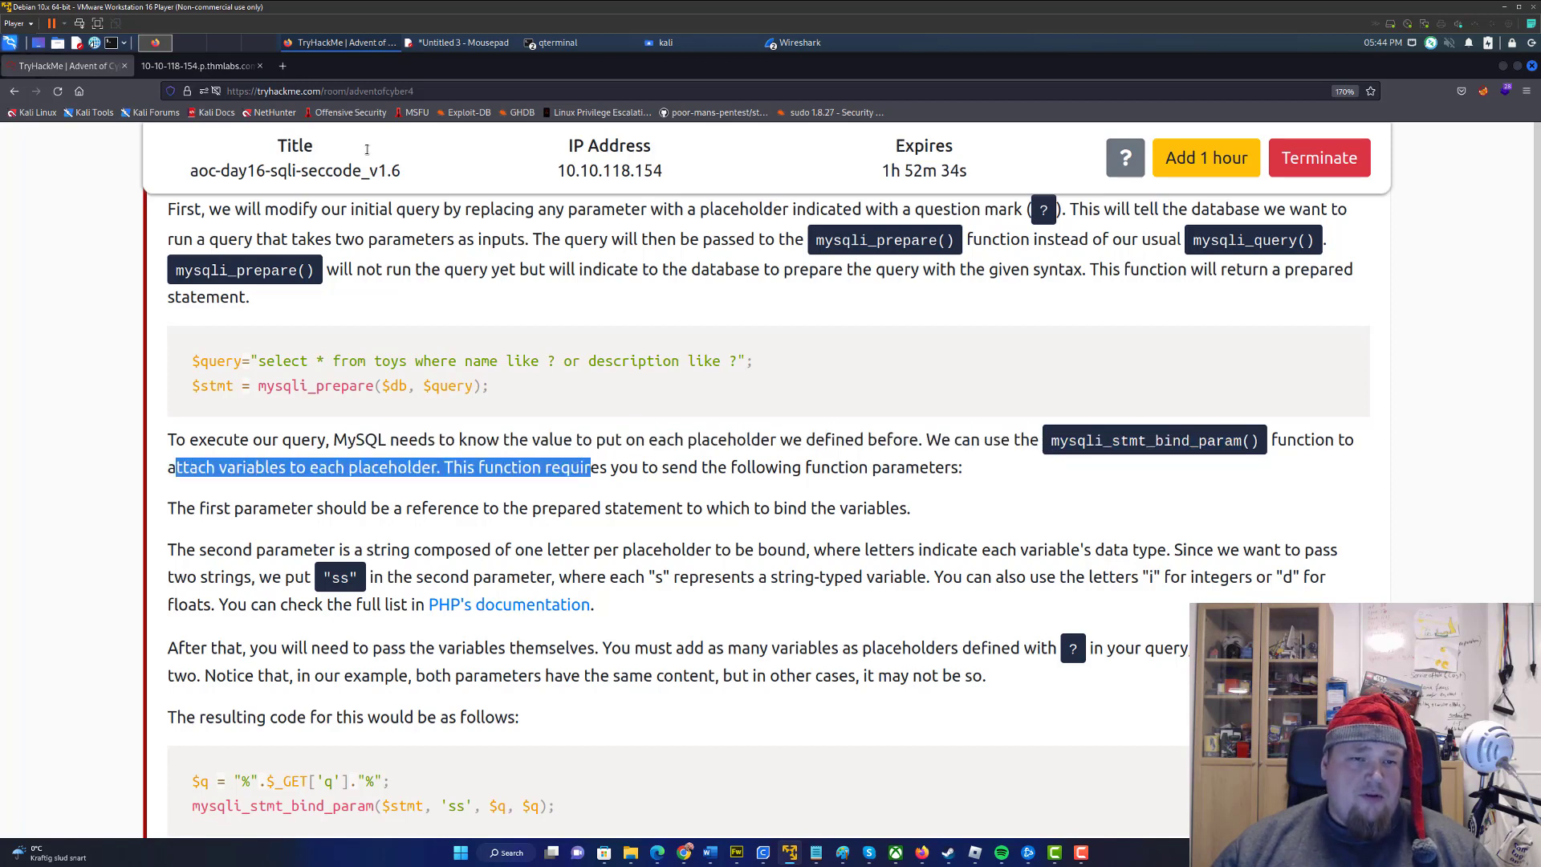
left_click(199, 65)
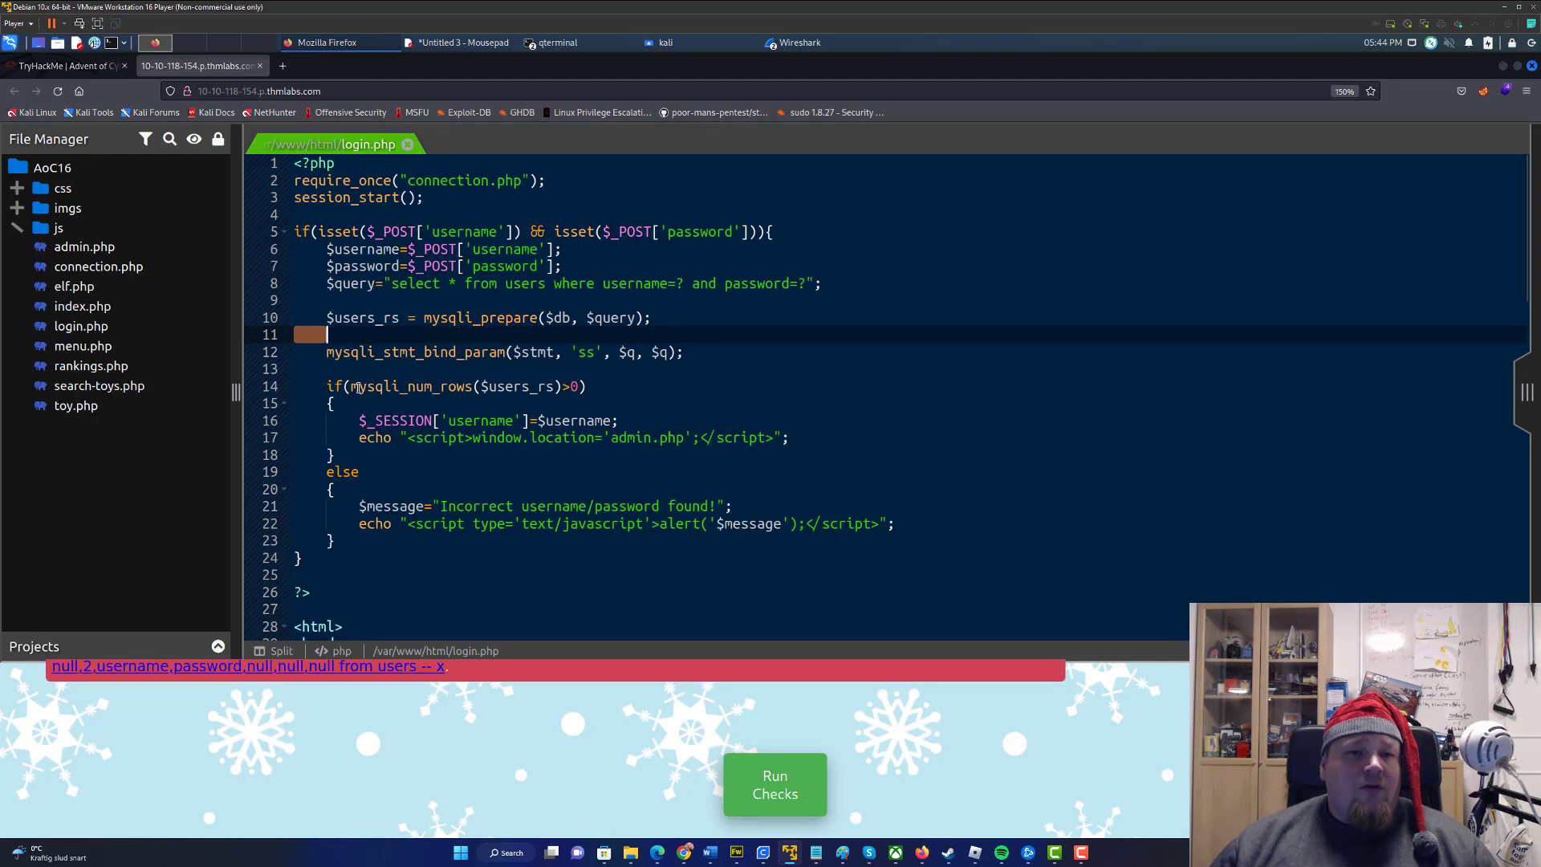
double_click(507, 387)
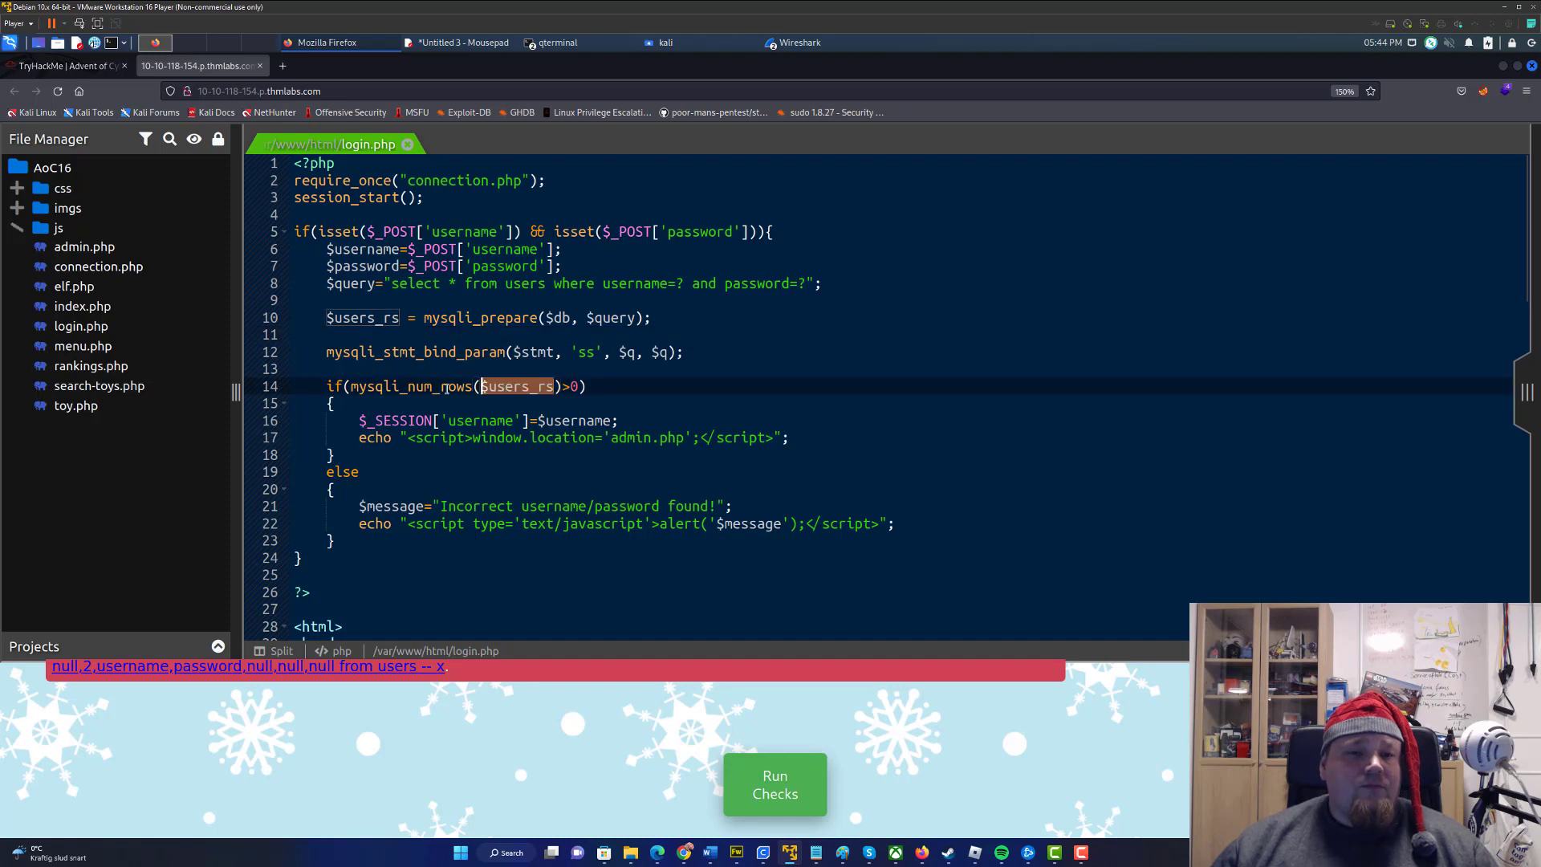
left_click_drag(424, 319, 662, 321)
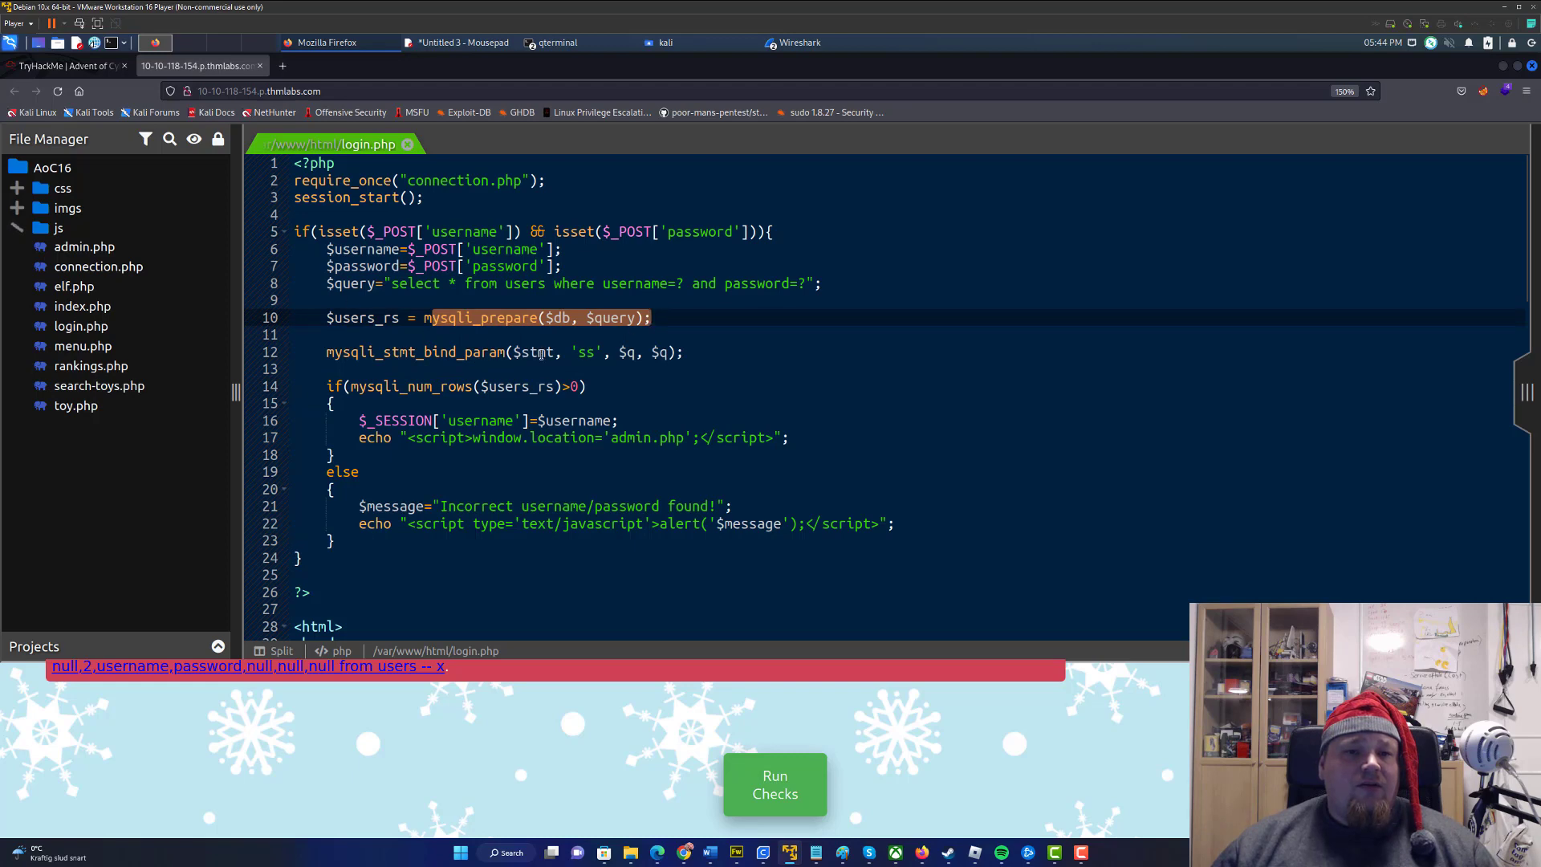
Review the tutorial's execute example and its final bind_param code
left_click(538, 351)
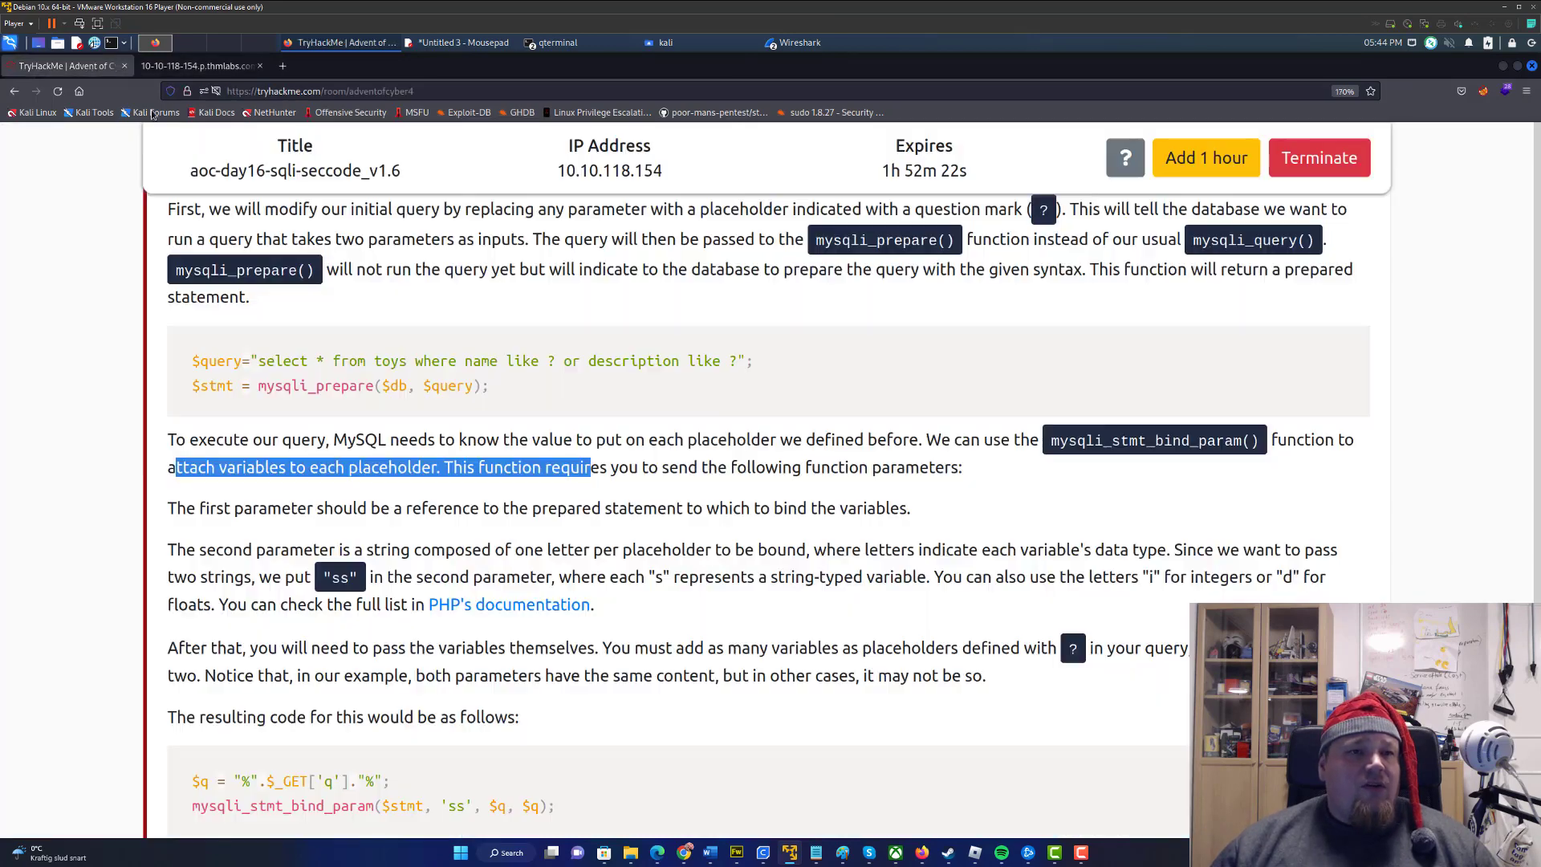
left_click(70, 66)
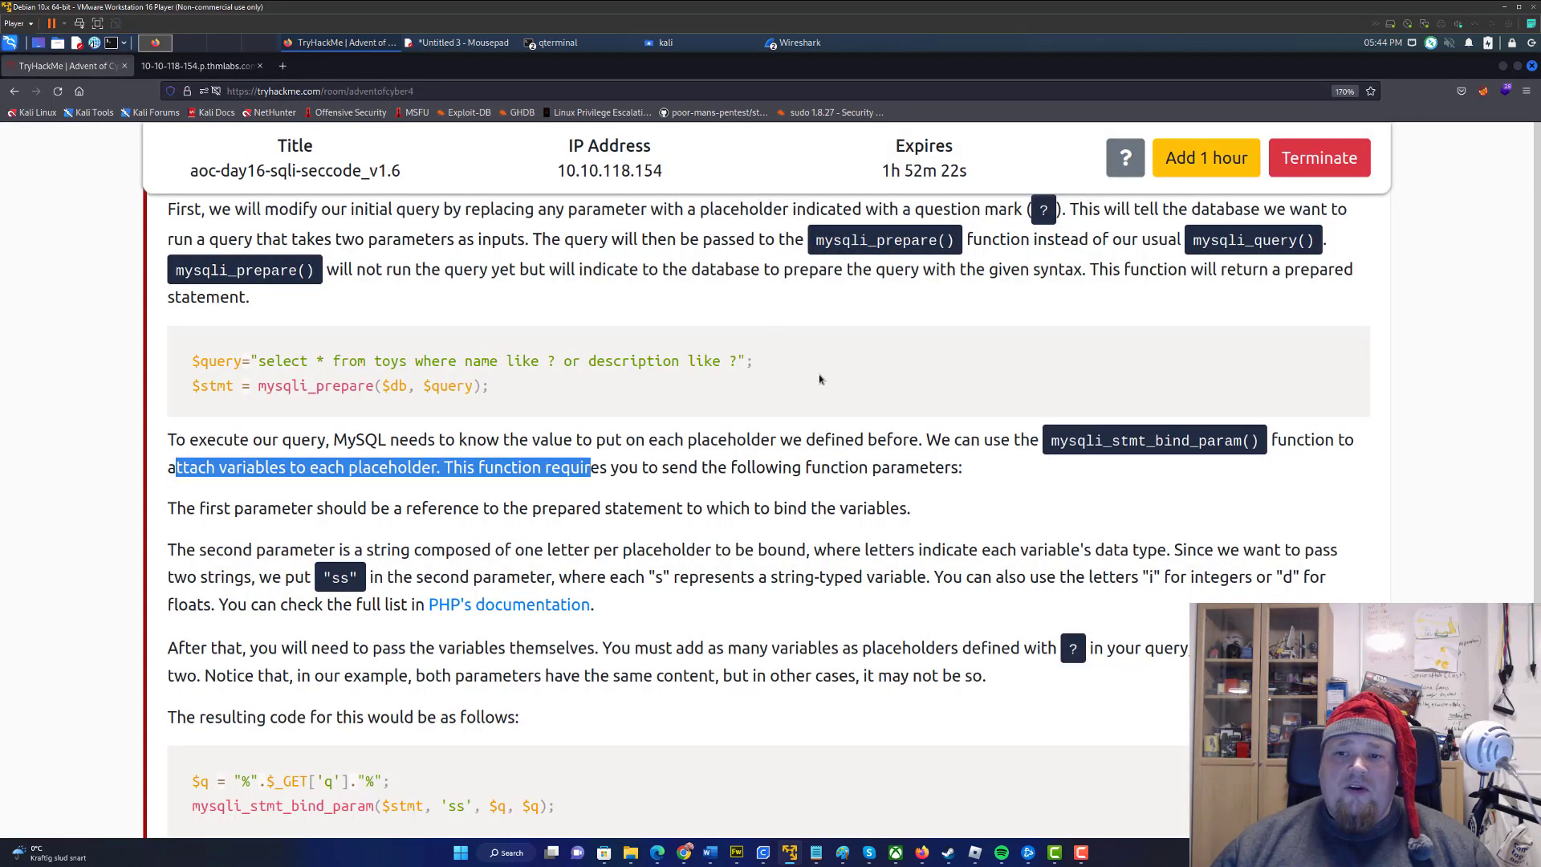
scroll(418, 601, "down", 2)
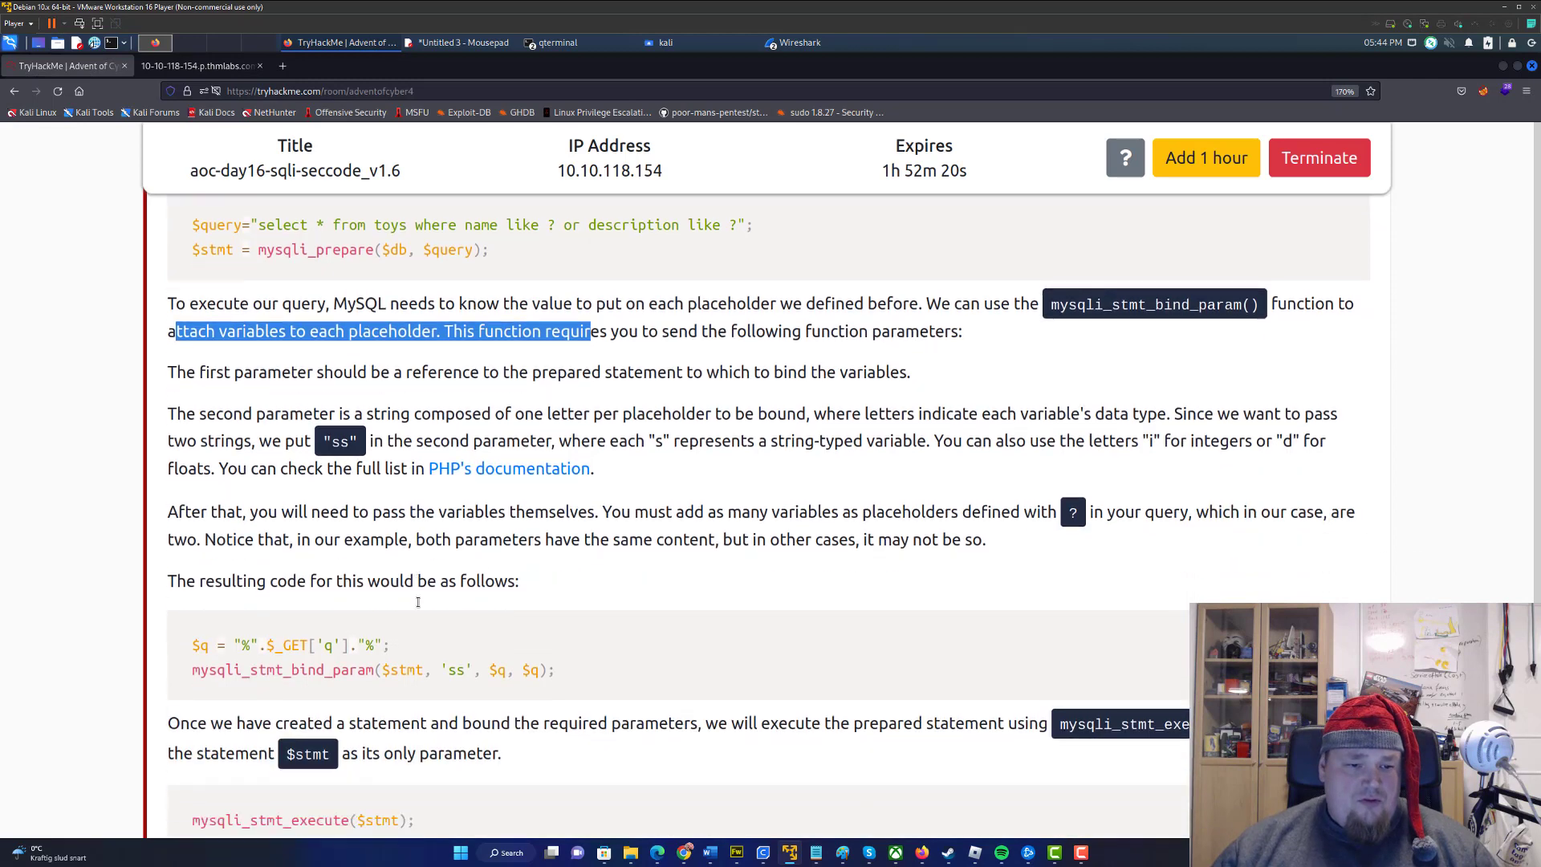
scroll(418, 602, "down", 2)
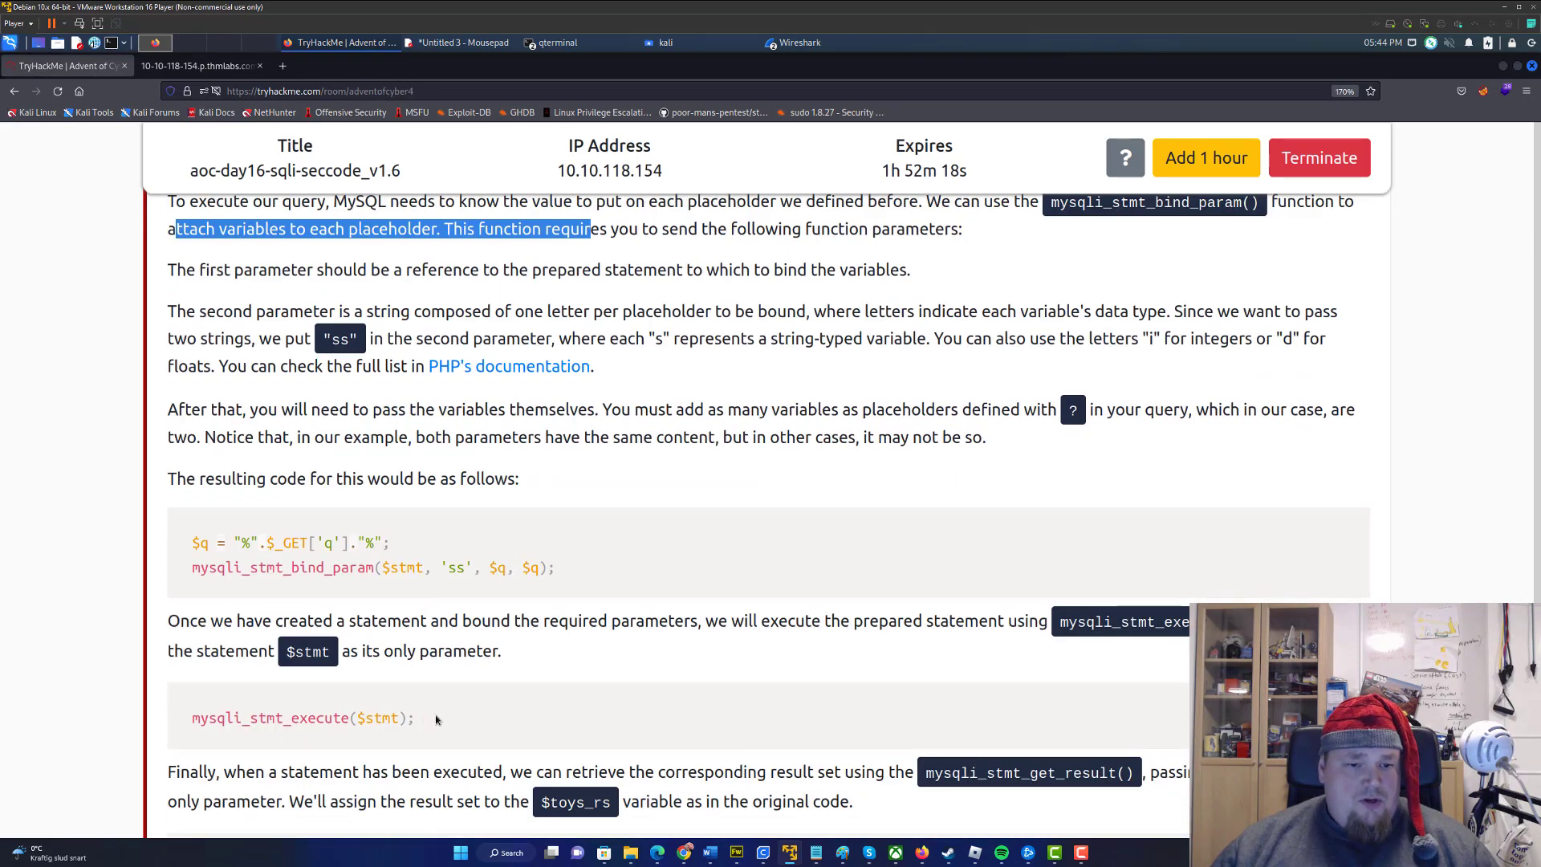
left_click_drag(430, 727, 190, 722)
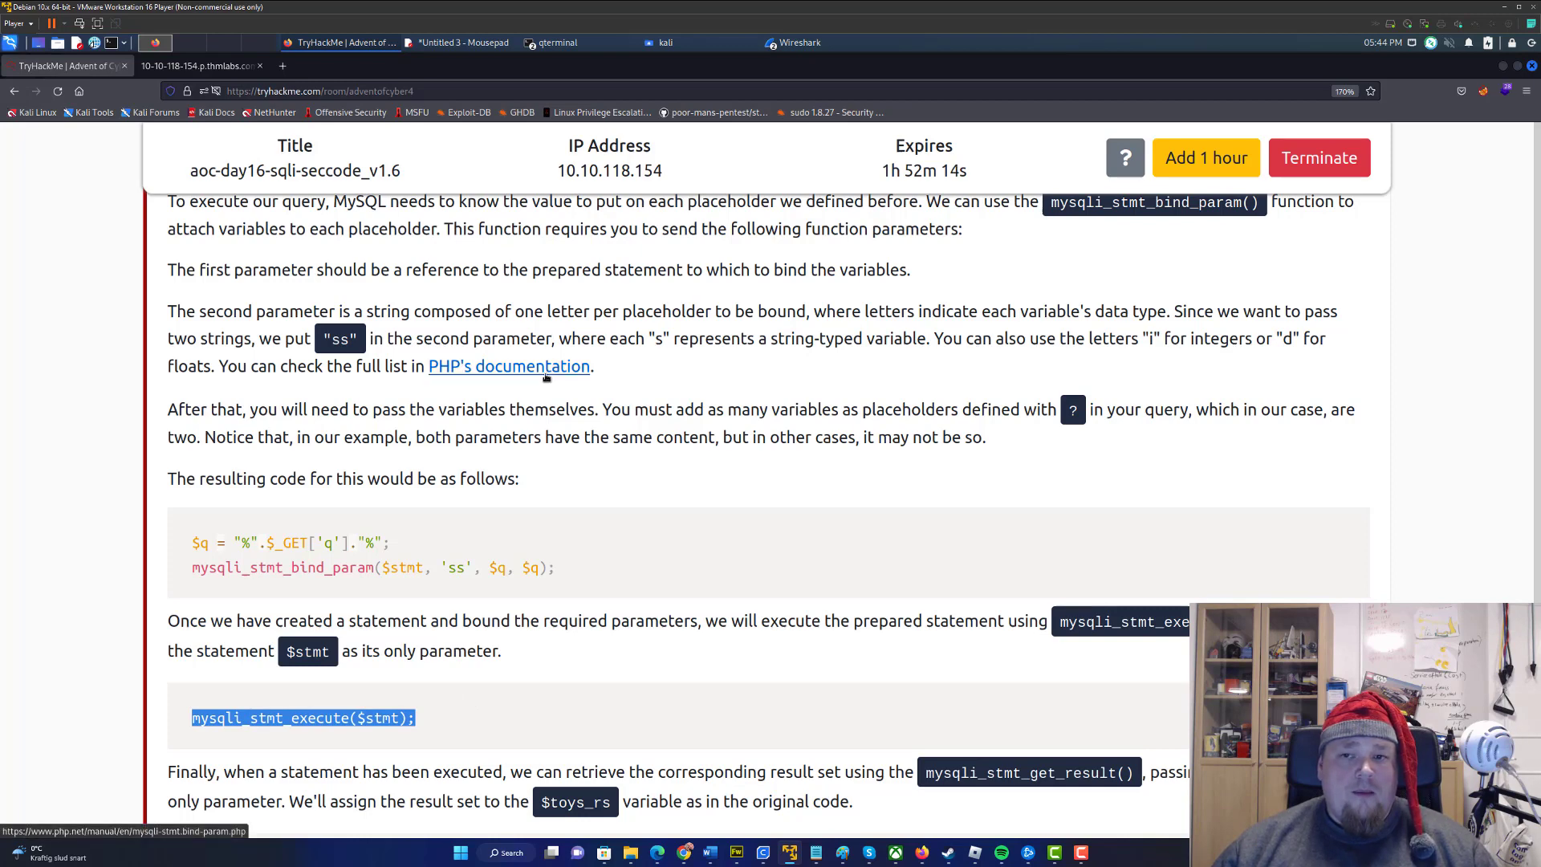
scroll(547, 379, "down", 3)
scroll(541, 381, "down", 4)
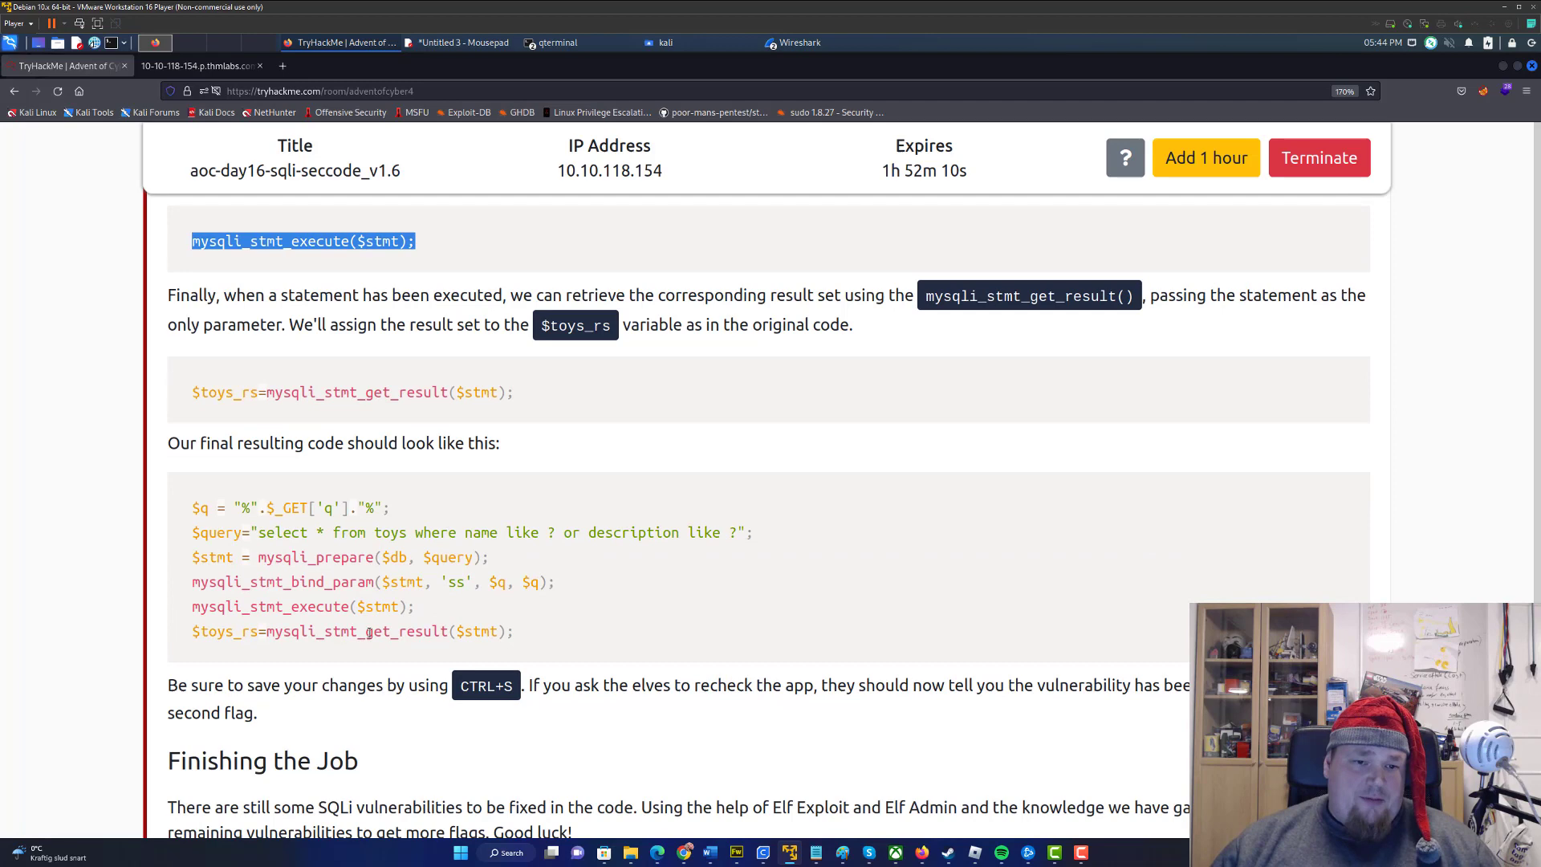
double_click(220, 559)
double_click(341, 580)
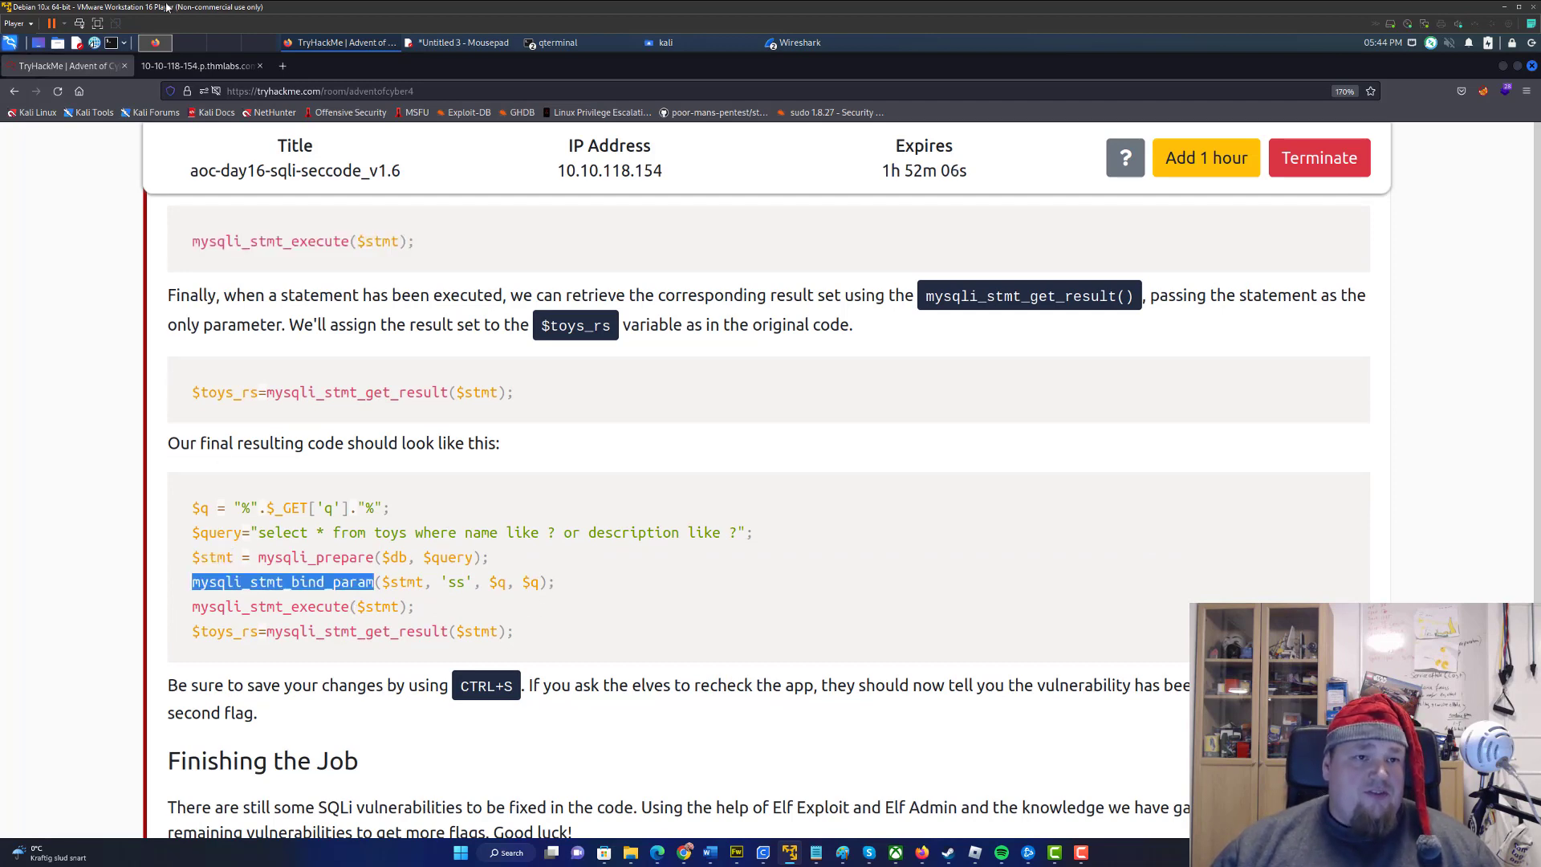
left_click(181, 65)
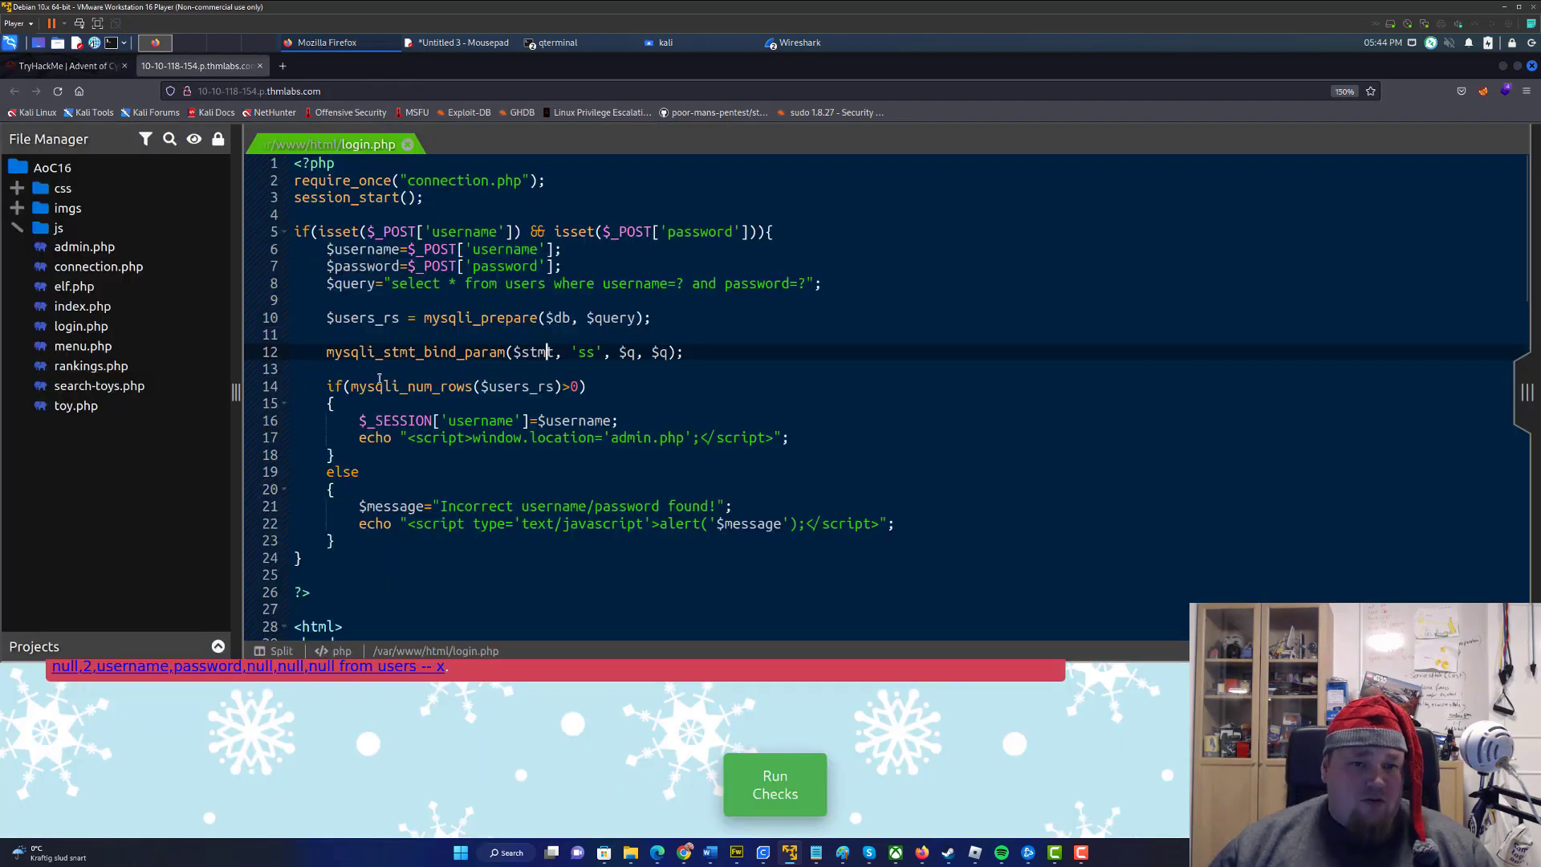
Bind the parameters to $users_rs and add the tutorial's mysqli_stmt_execute line below
double_click(547, 351)
key("ctrl+v")
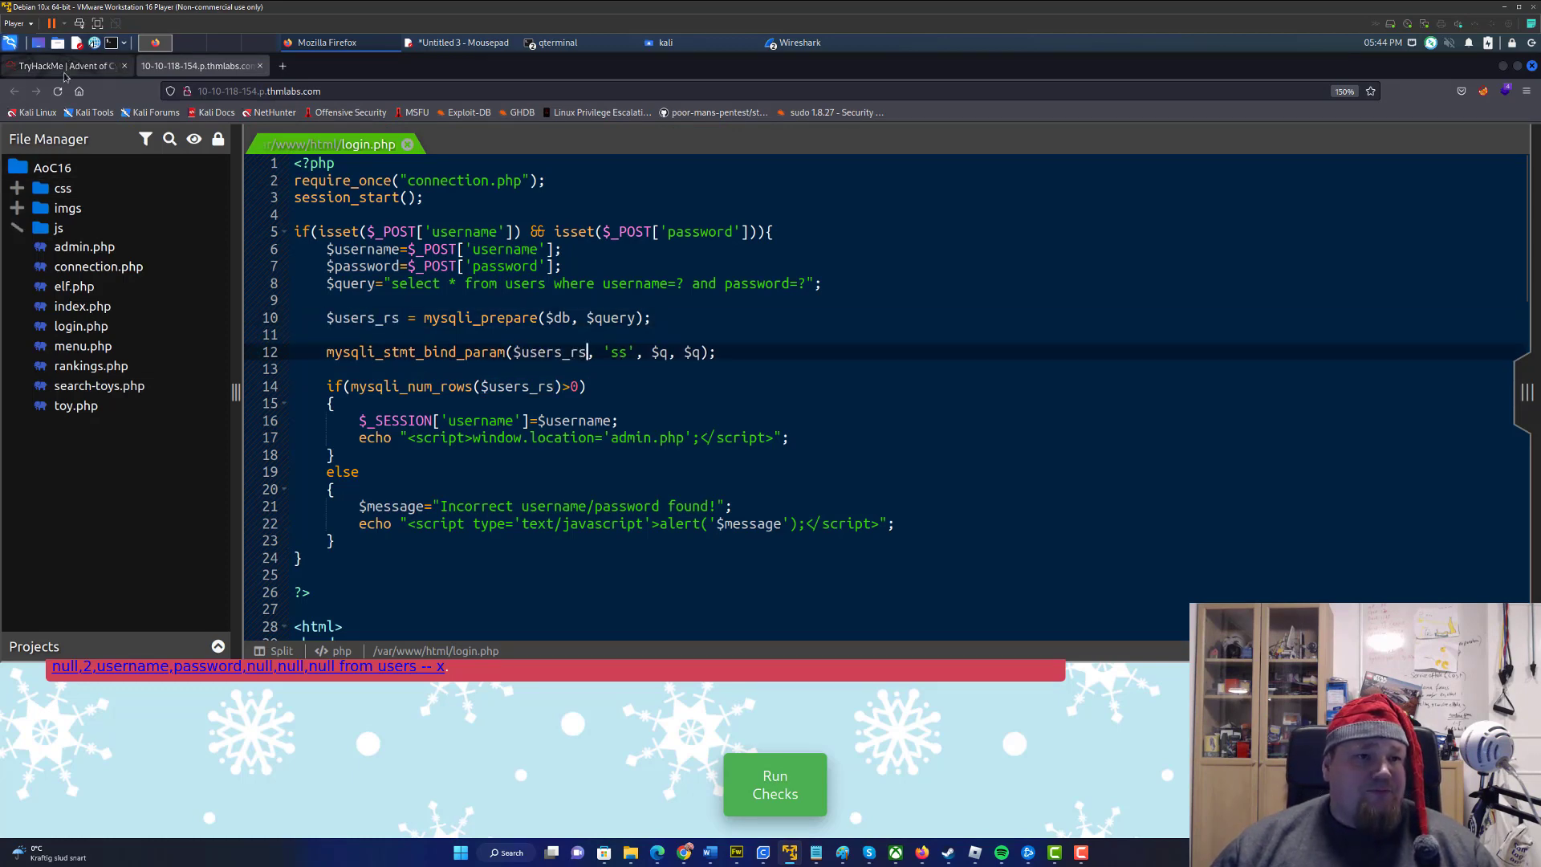
left_click(66, 66)
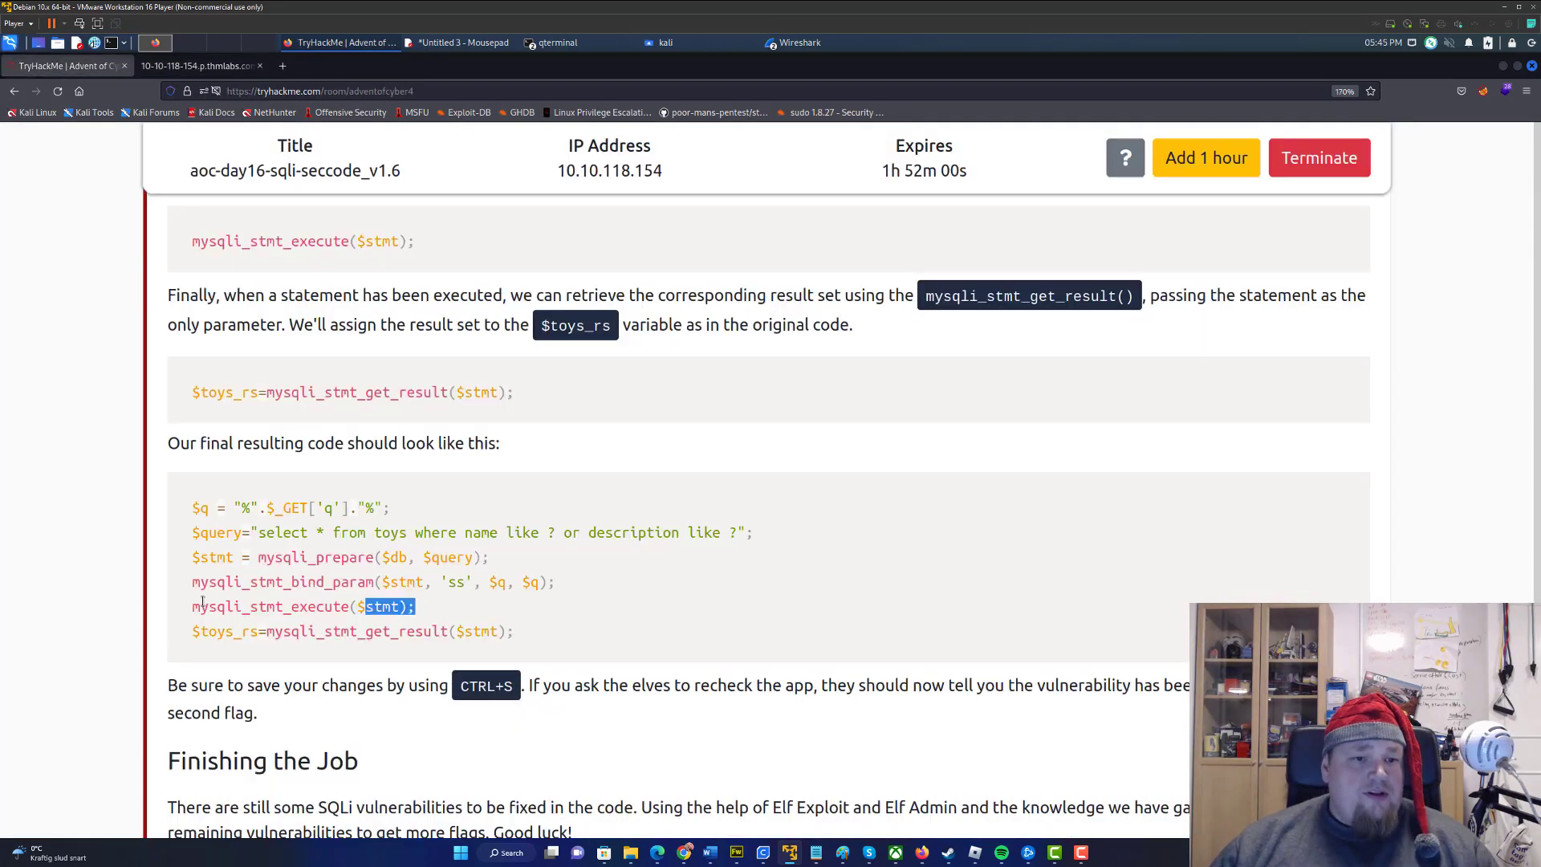
left_click_drag(415, 607, 191, 608)
key("ctrl+c")
left_click(196, 65)
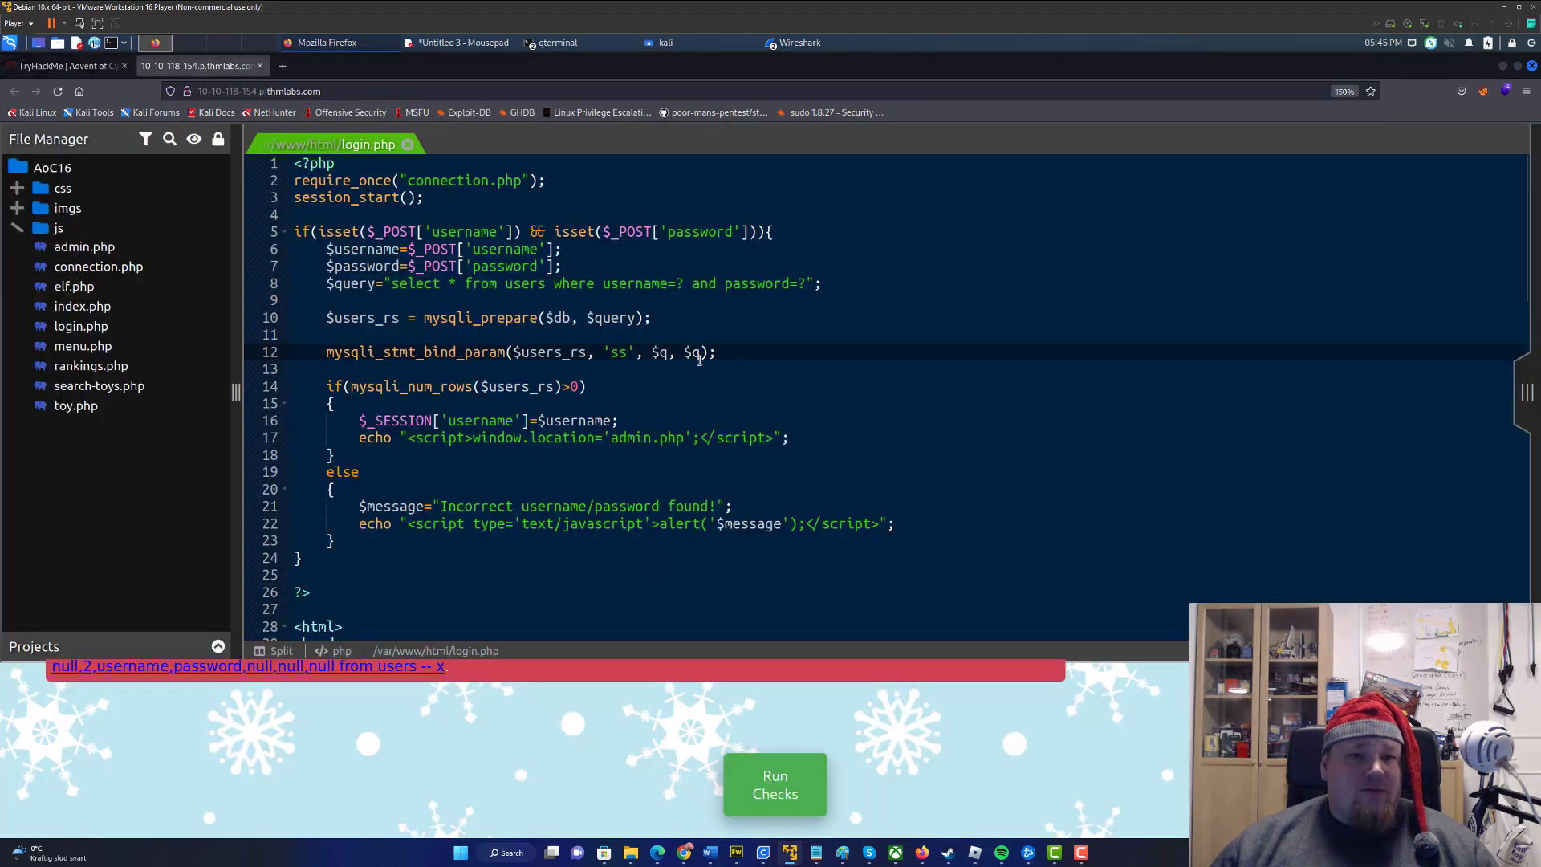
key("Return")
key("ctrl+v")
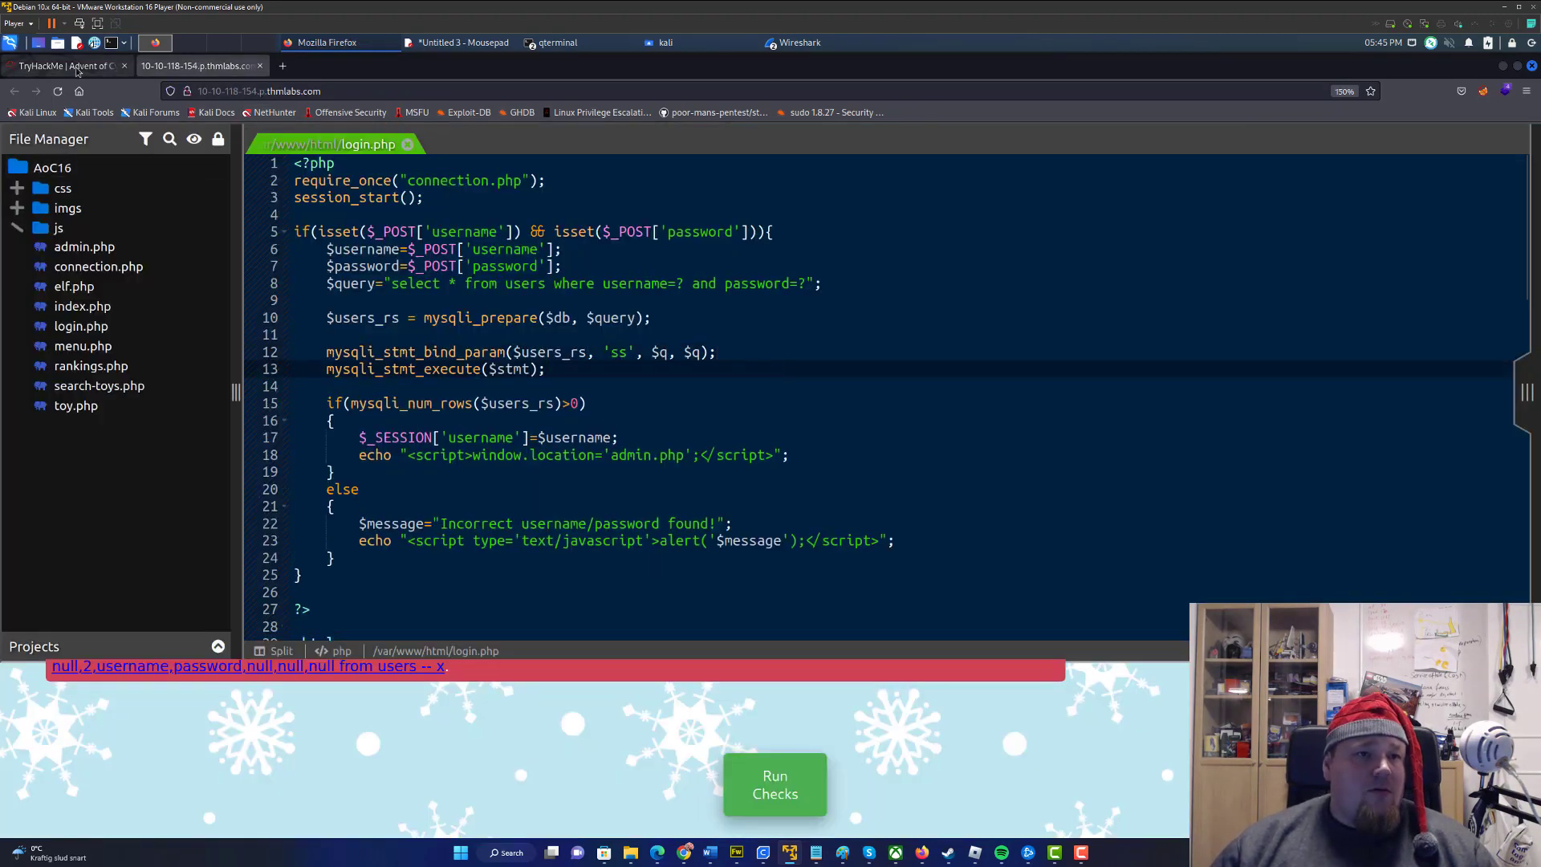
Paste another tutorial line after execute and delete the duplicated execute line
left_click(66, 65)
left_click_drag(515, 630, 202, 632)
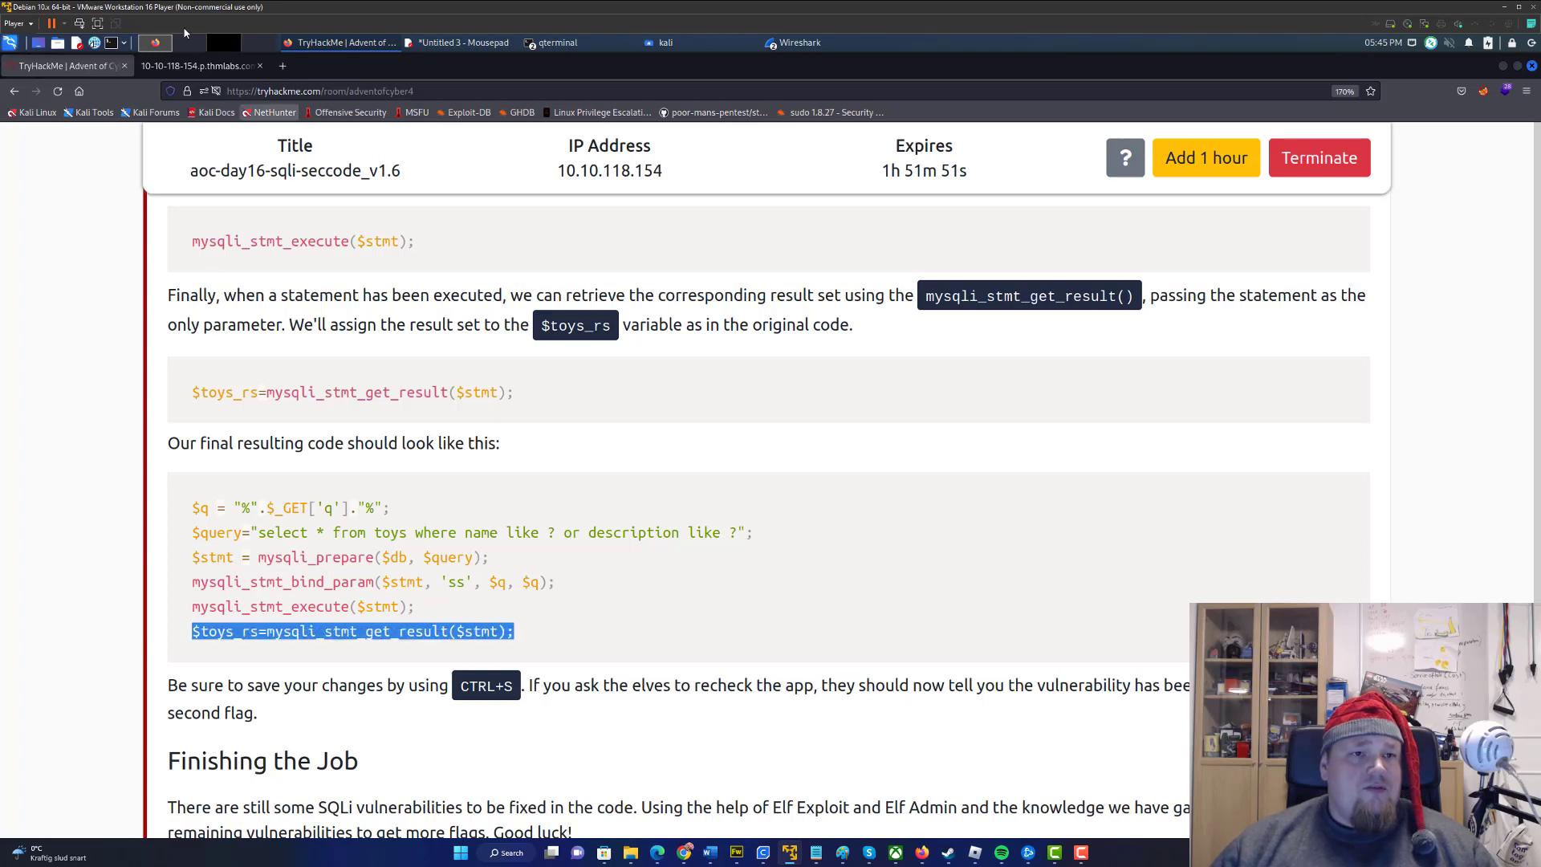
left_click(198, 66)
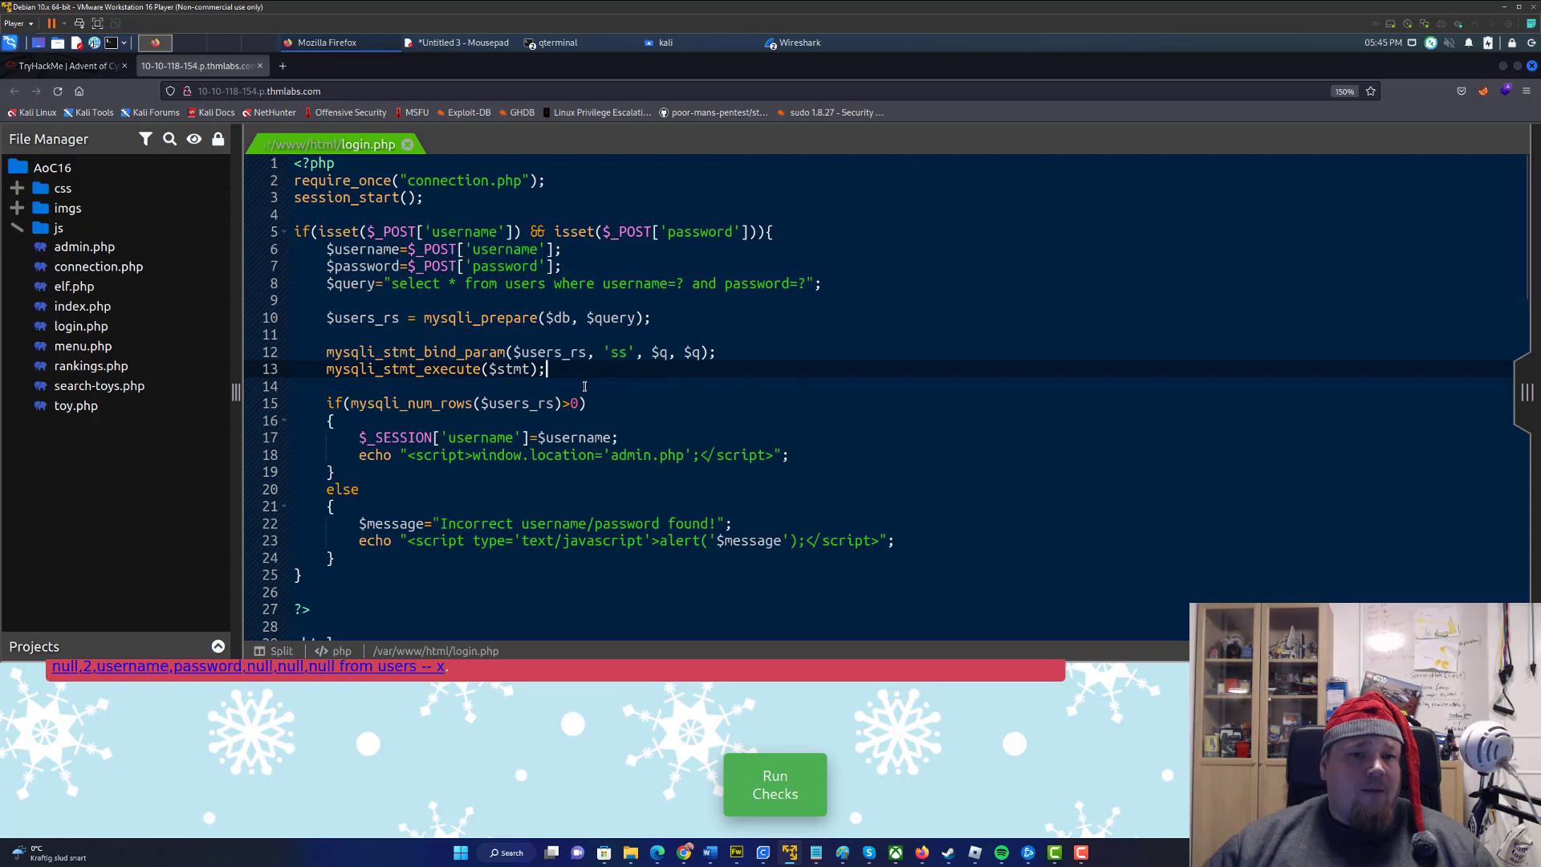
key("Return")
key("ctrl+v")
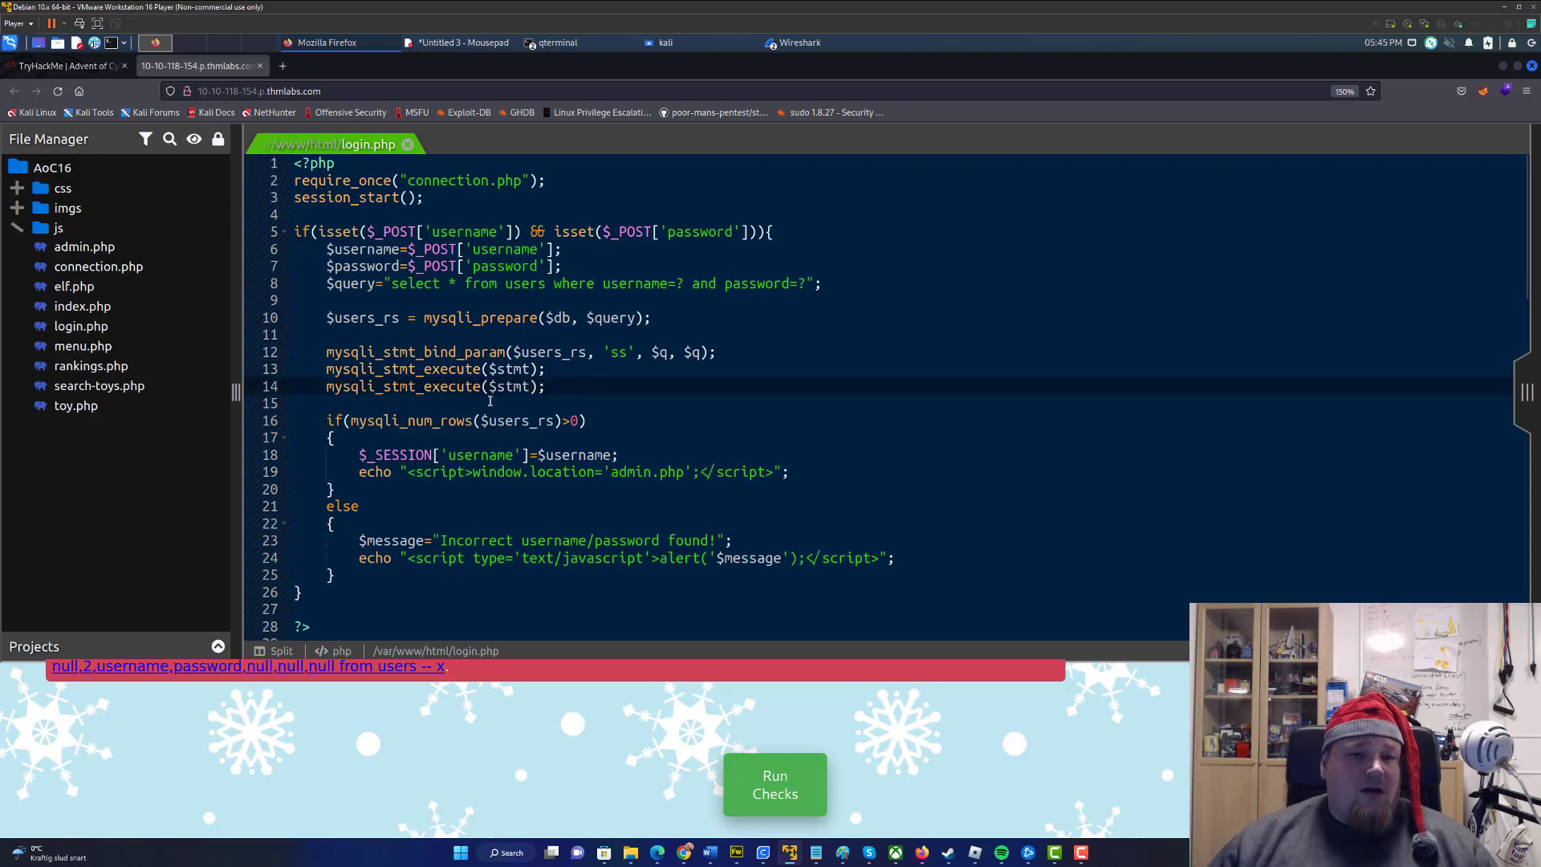
left_click_drag(573, 385, 325, 386)
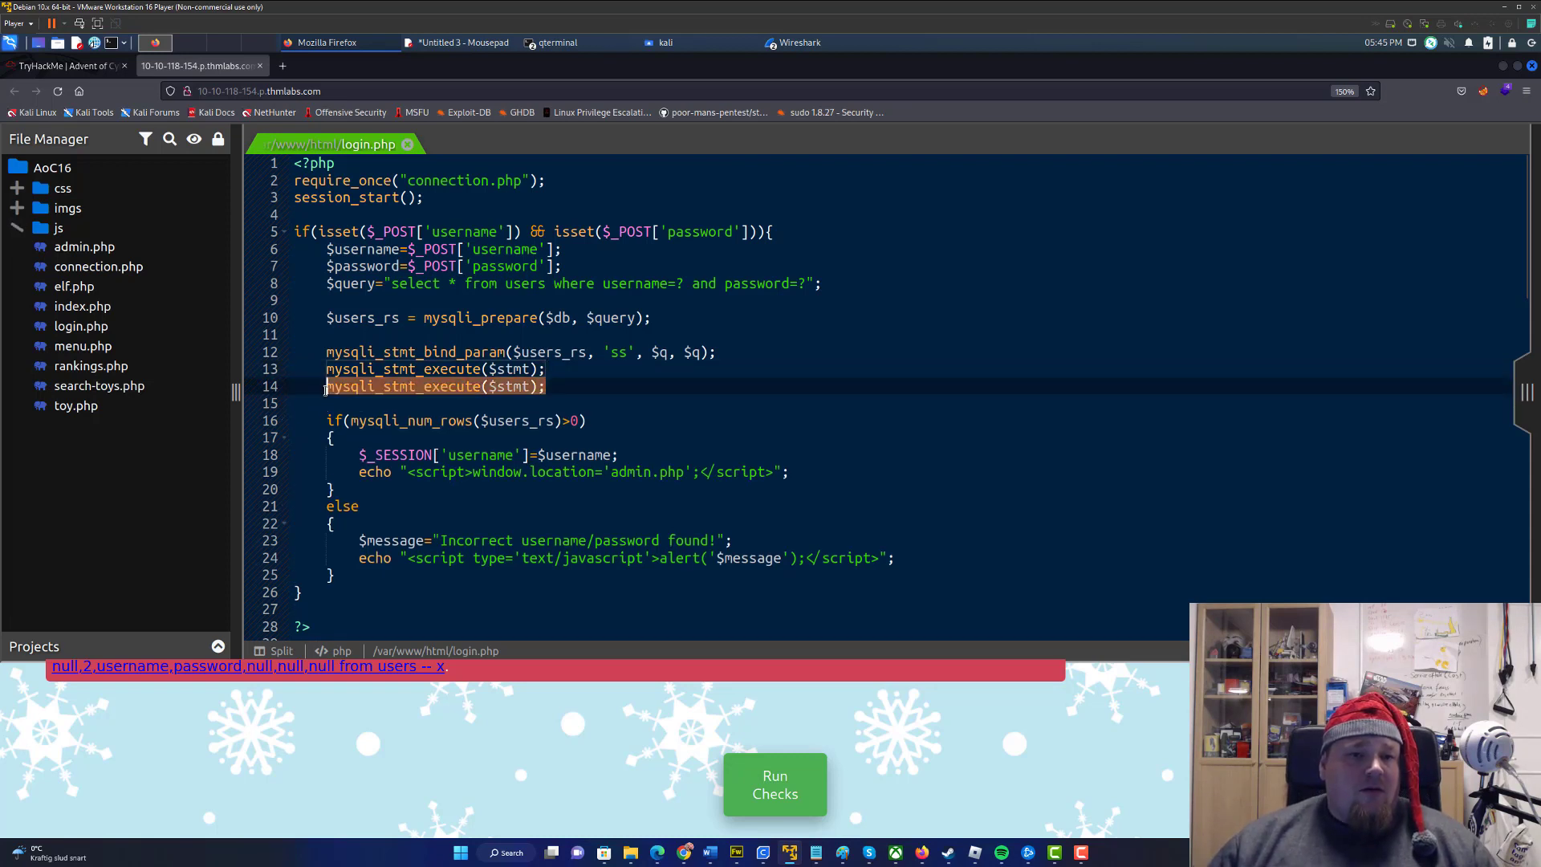
key("BackSpace")
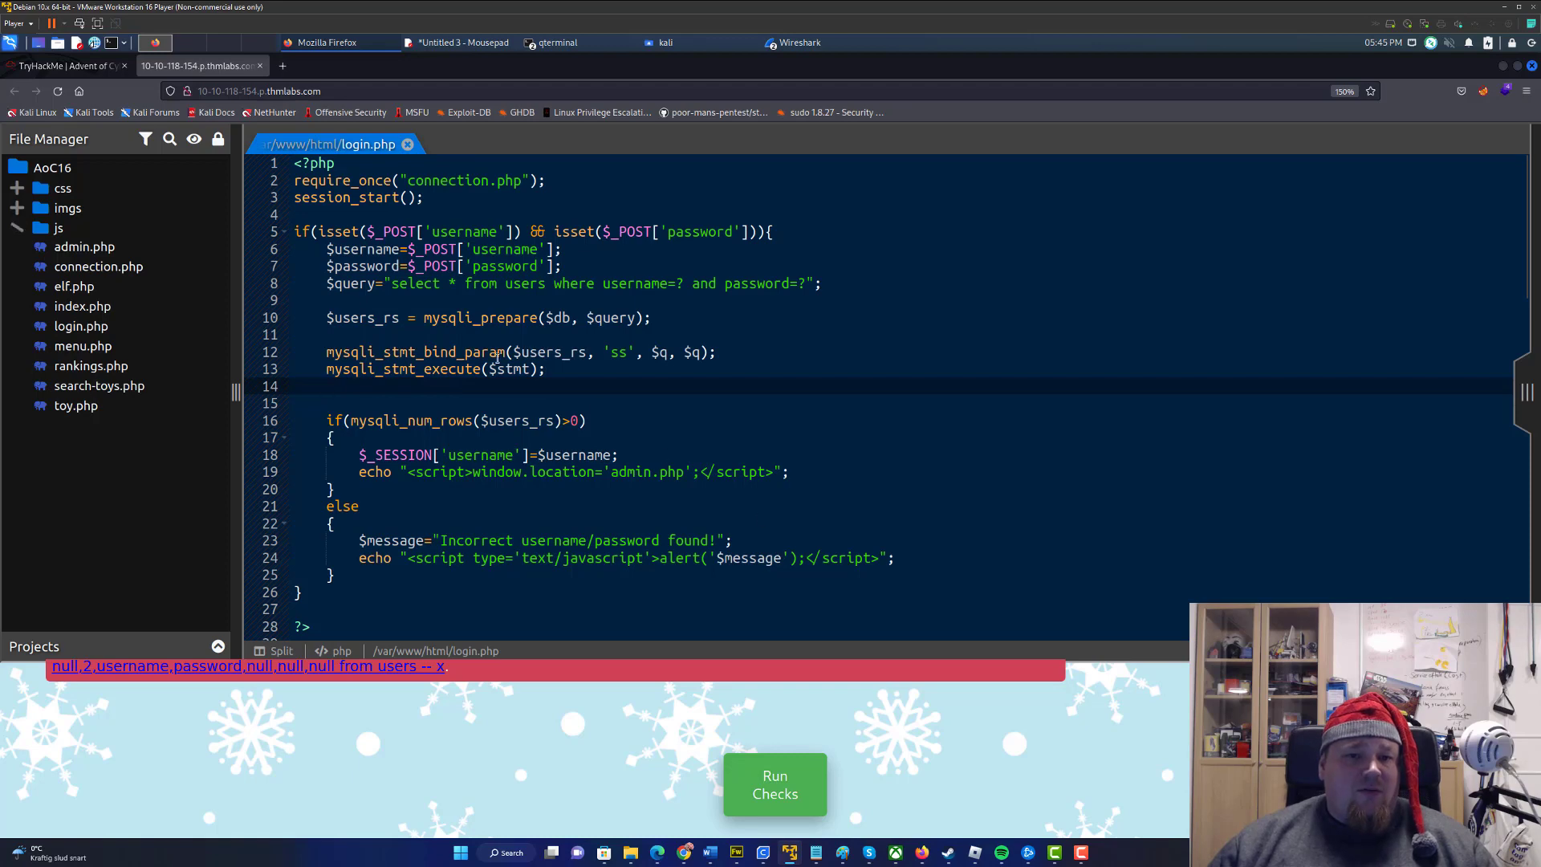
Make the mysqli_stmt_execute call use $users_rs instead of $stmt
double_click(550, 351)
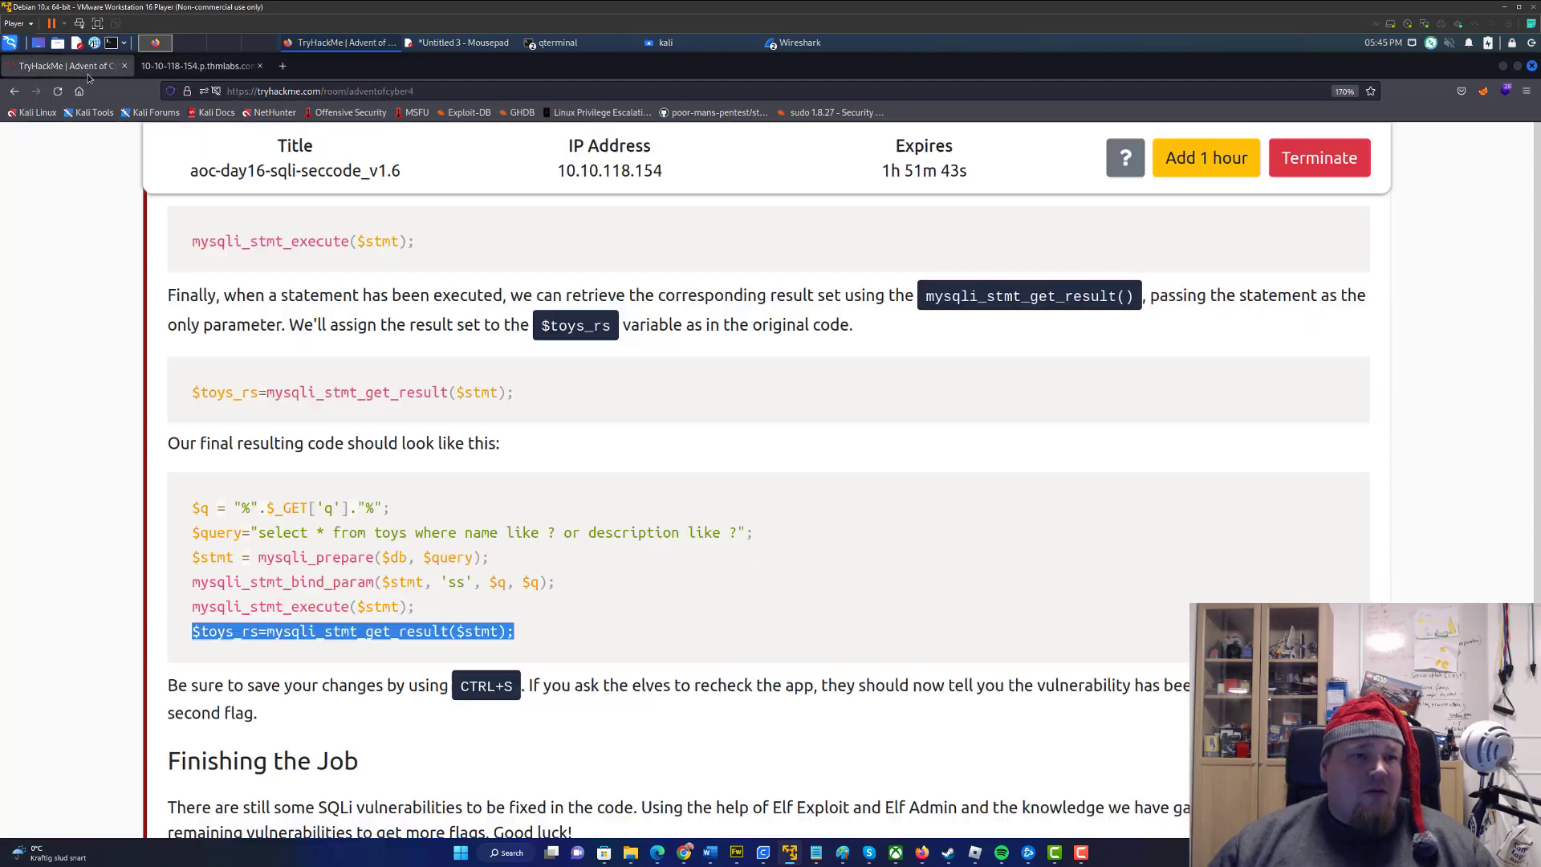
left_click(67, 66)
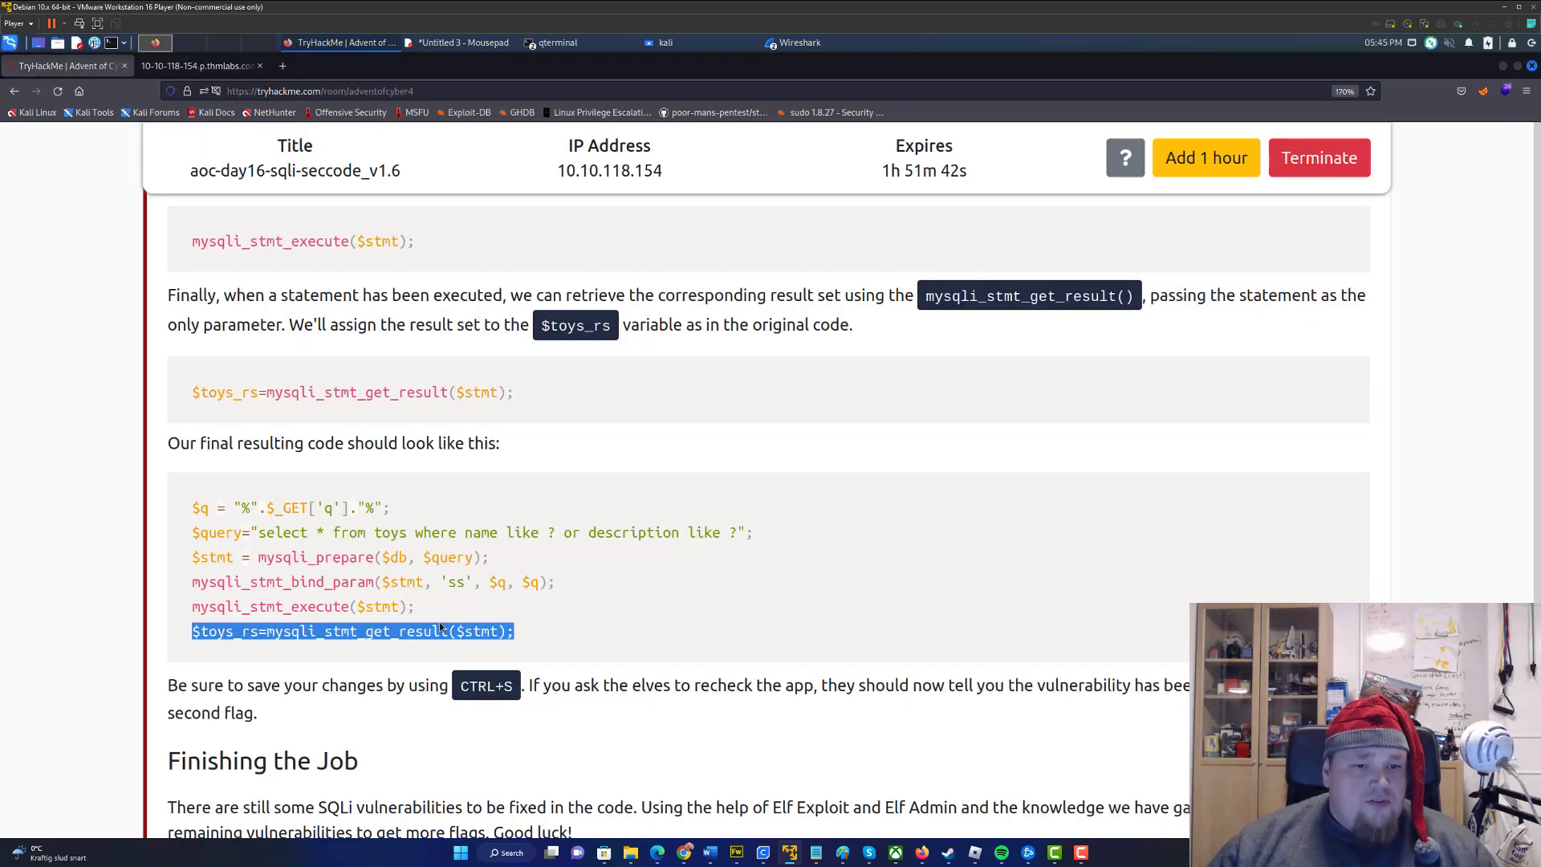
double_click(381, 606)
left_click_drag(421, 582, 431, 581)
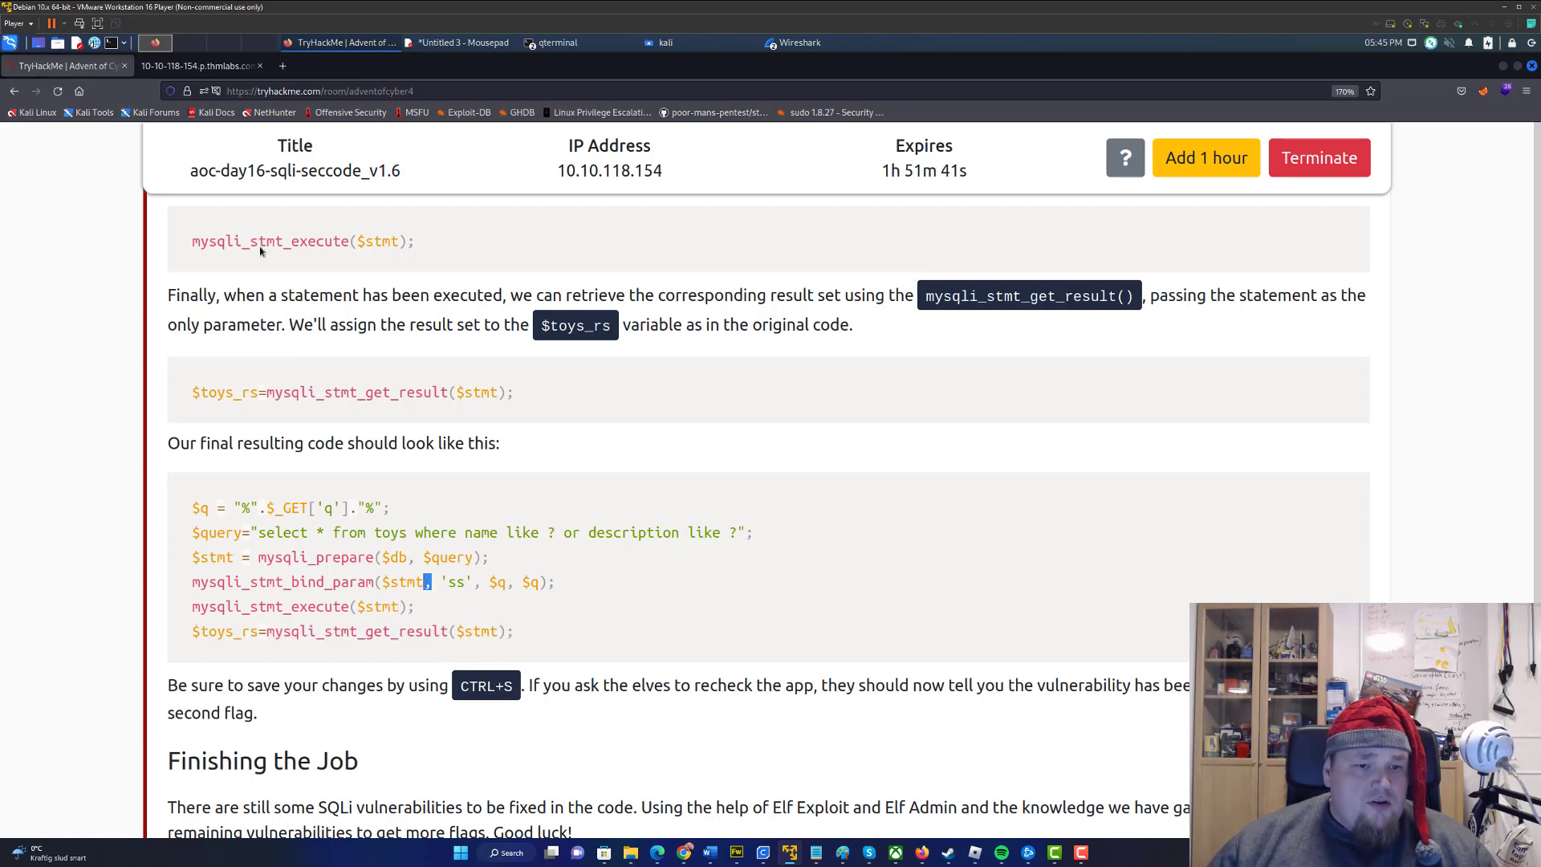
left_click(196, 65)
double_click(361, 318)
key("ctrl+c")
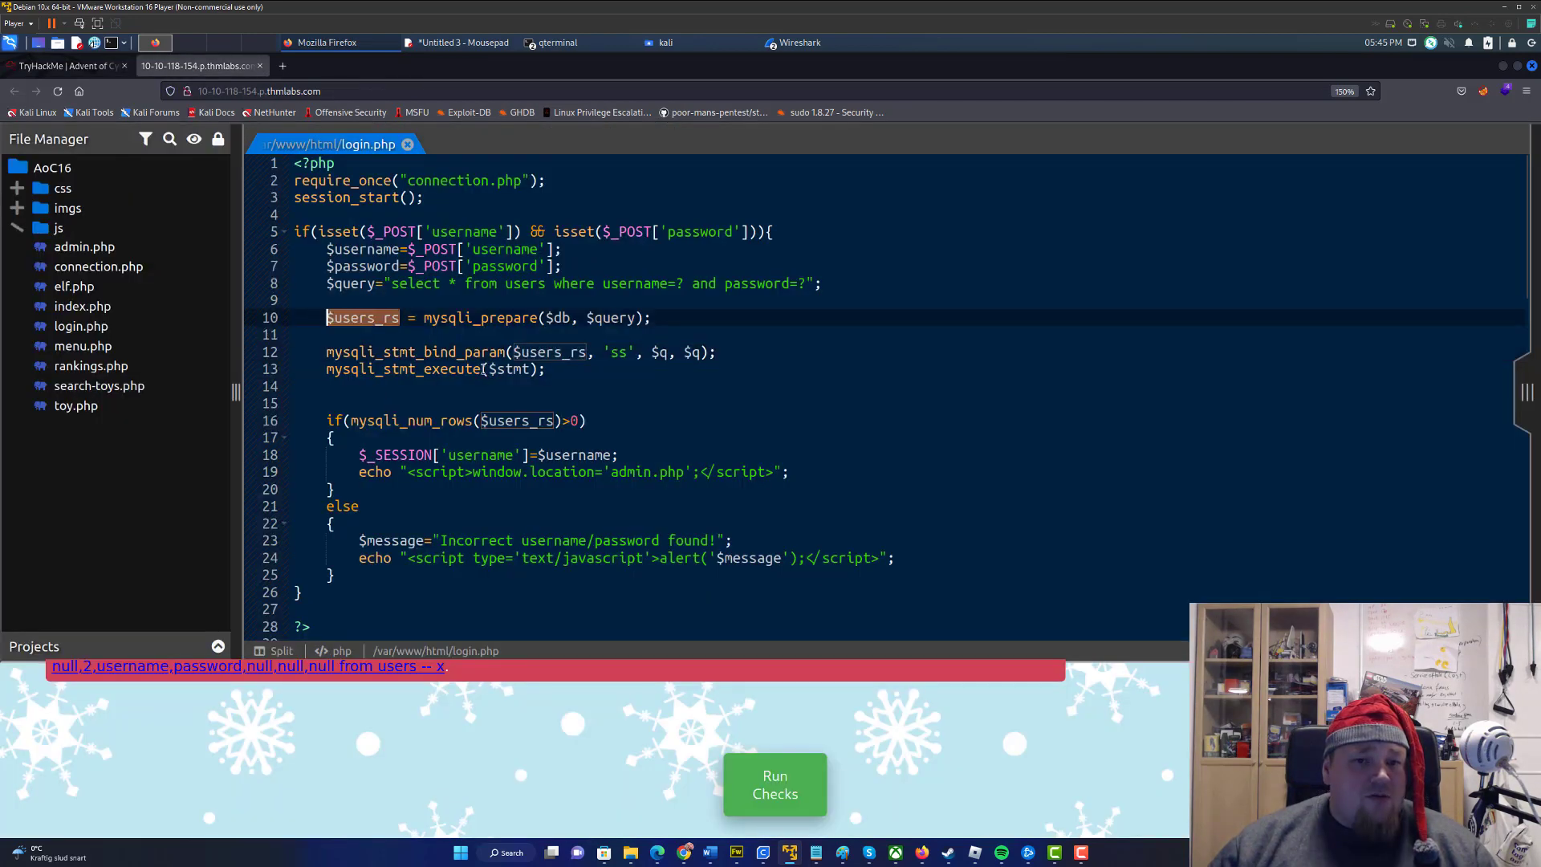
double_click(511, 368)
key("ctrl+v")
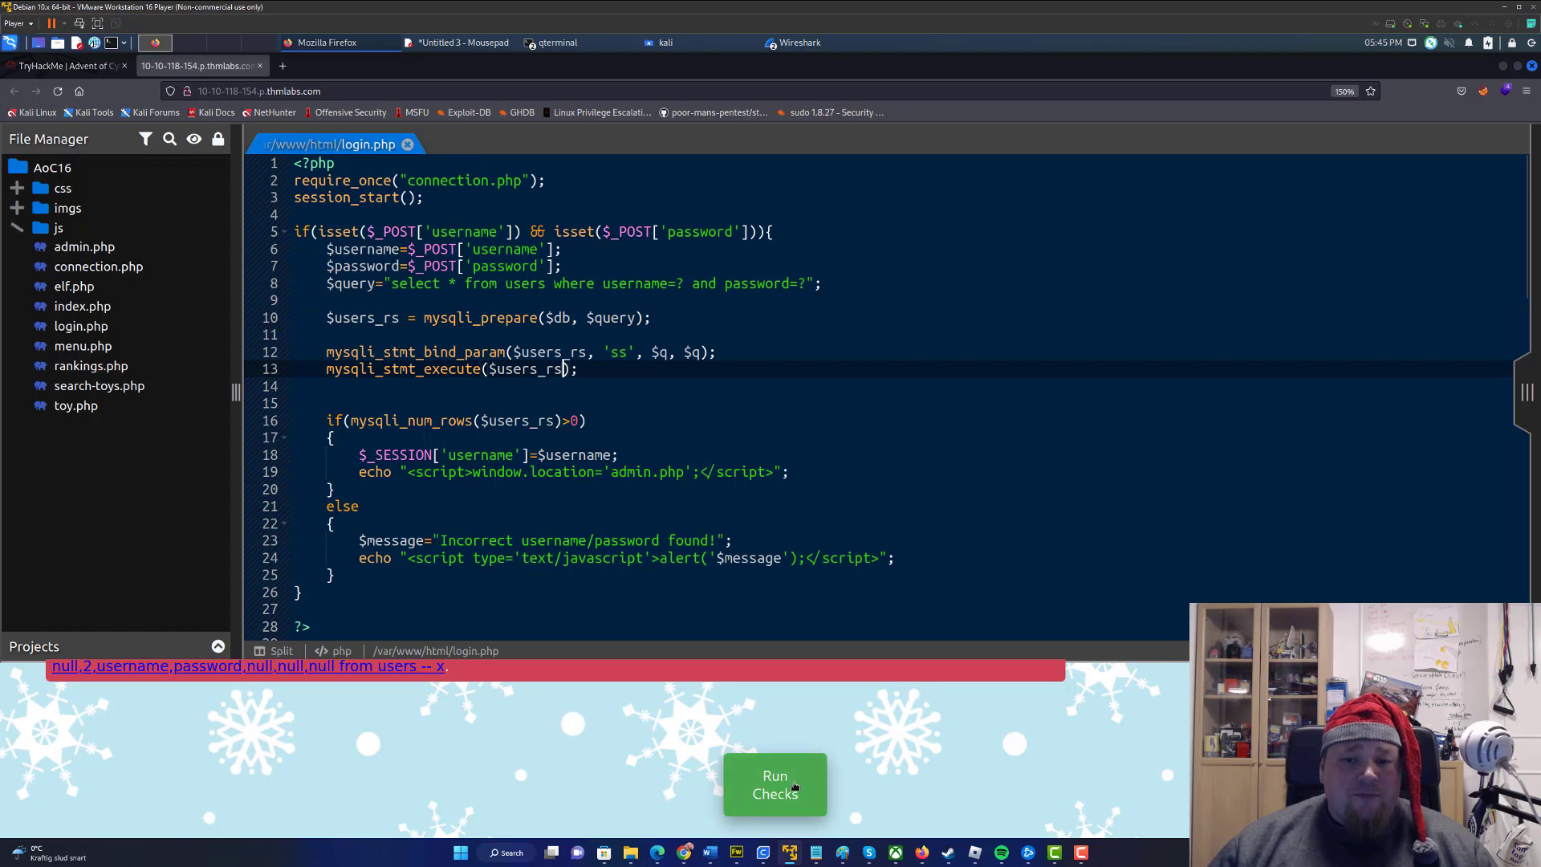
Run the elf checks, dismiss the Flag1 notice and sidebar, then rerun the checks
left_click(776, 783)
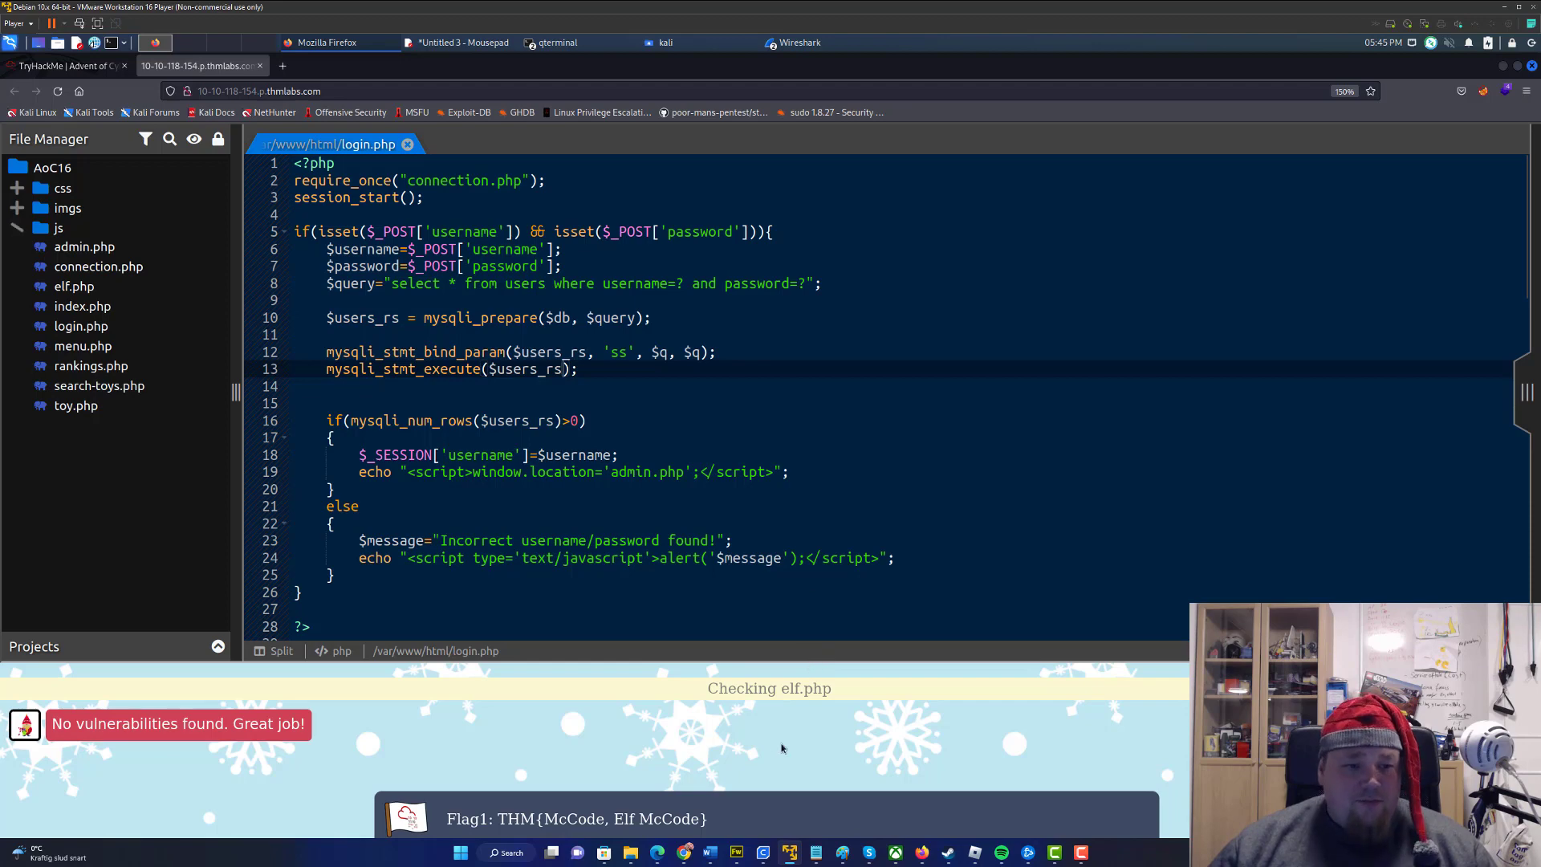
scroll(796, 784, "down", 1)
scroll(795, 784, "down", 2)
left_click(795, 784)
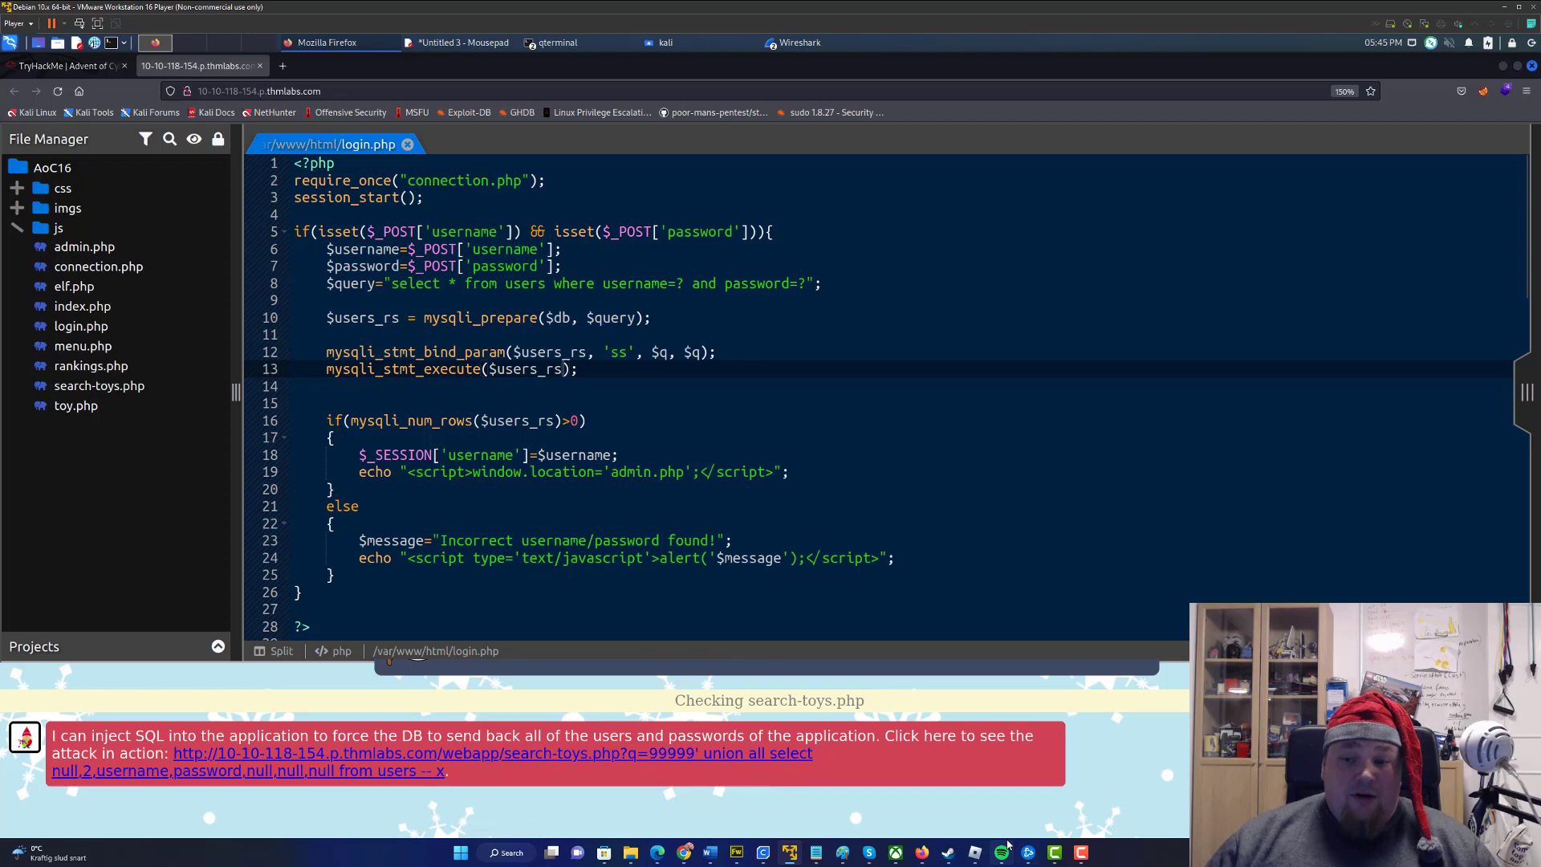
scroll(1034, 794, "down", 3)
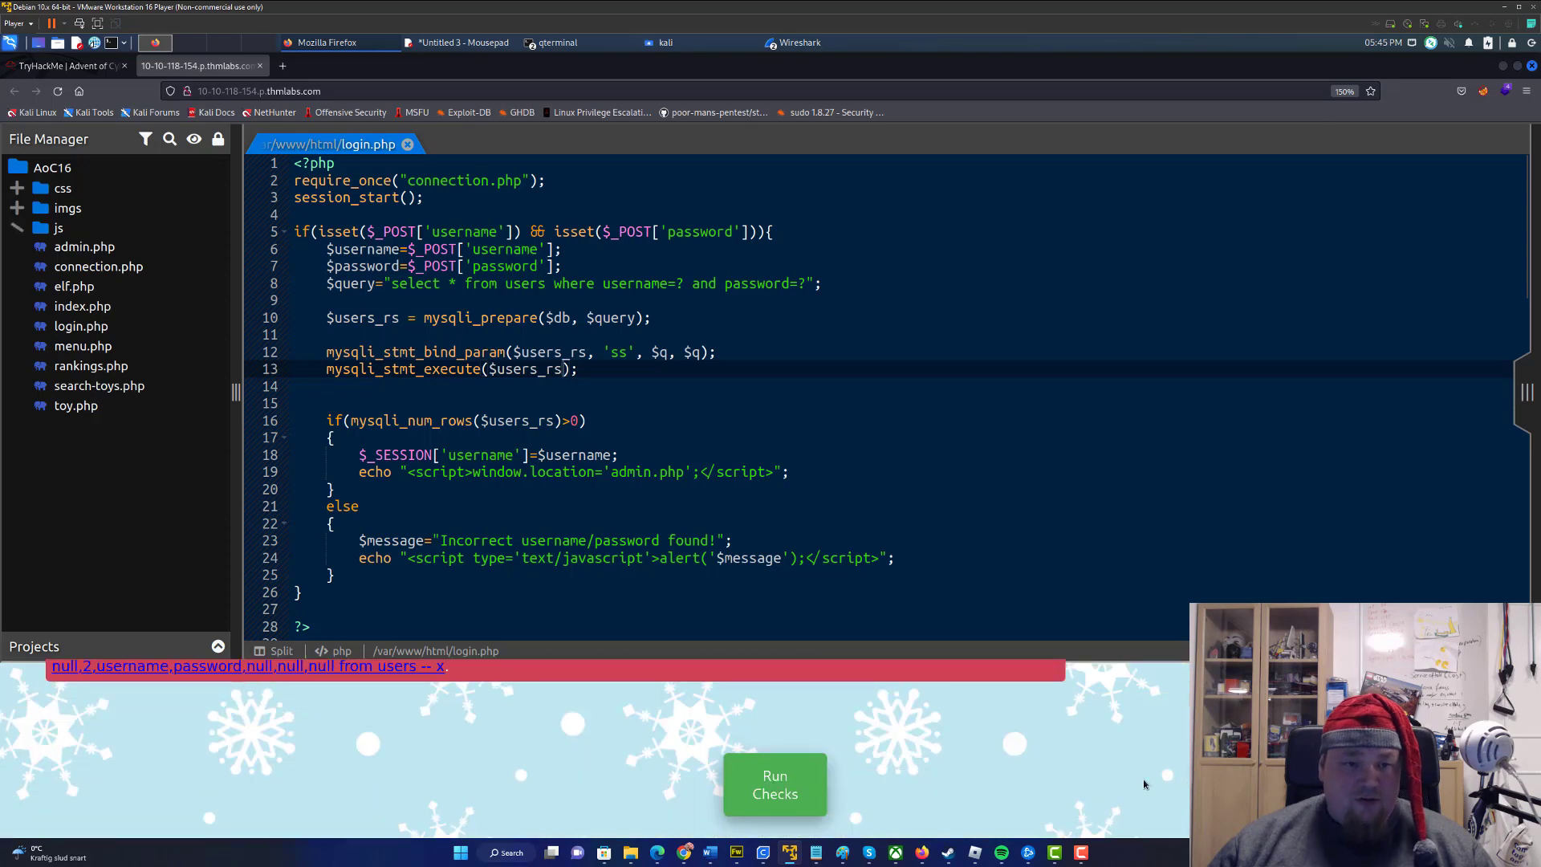
right_click(904, 437)
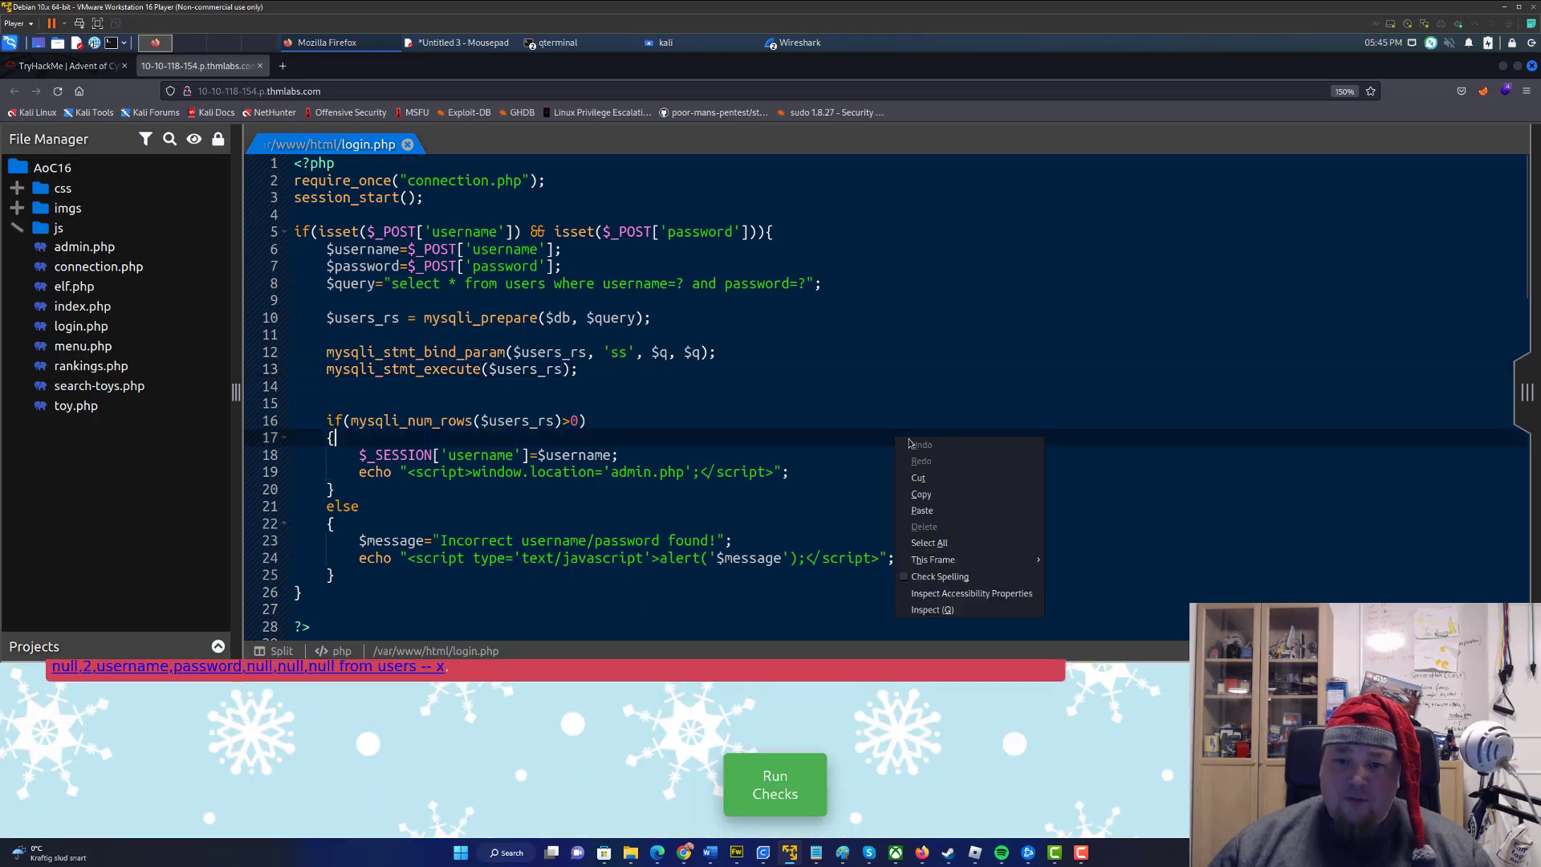
key("Escape")
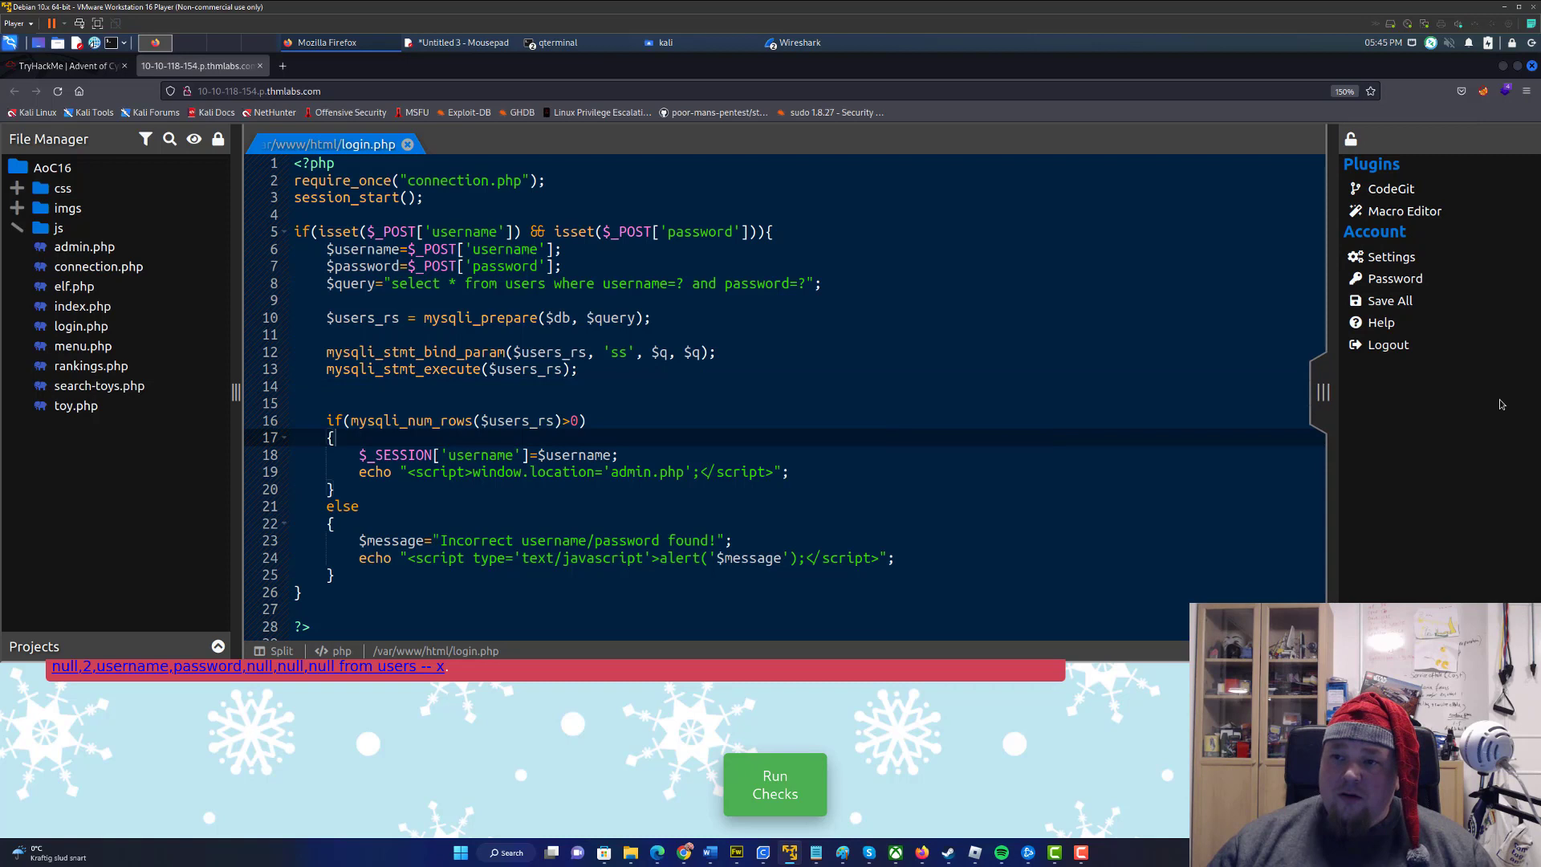
left_click(951, 448)
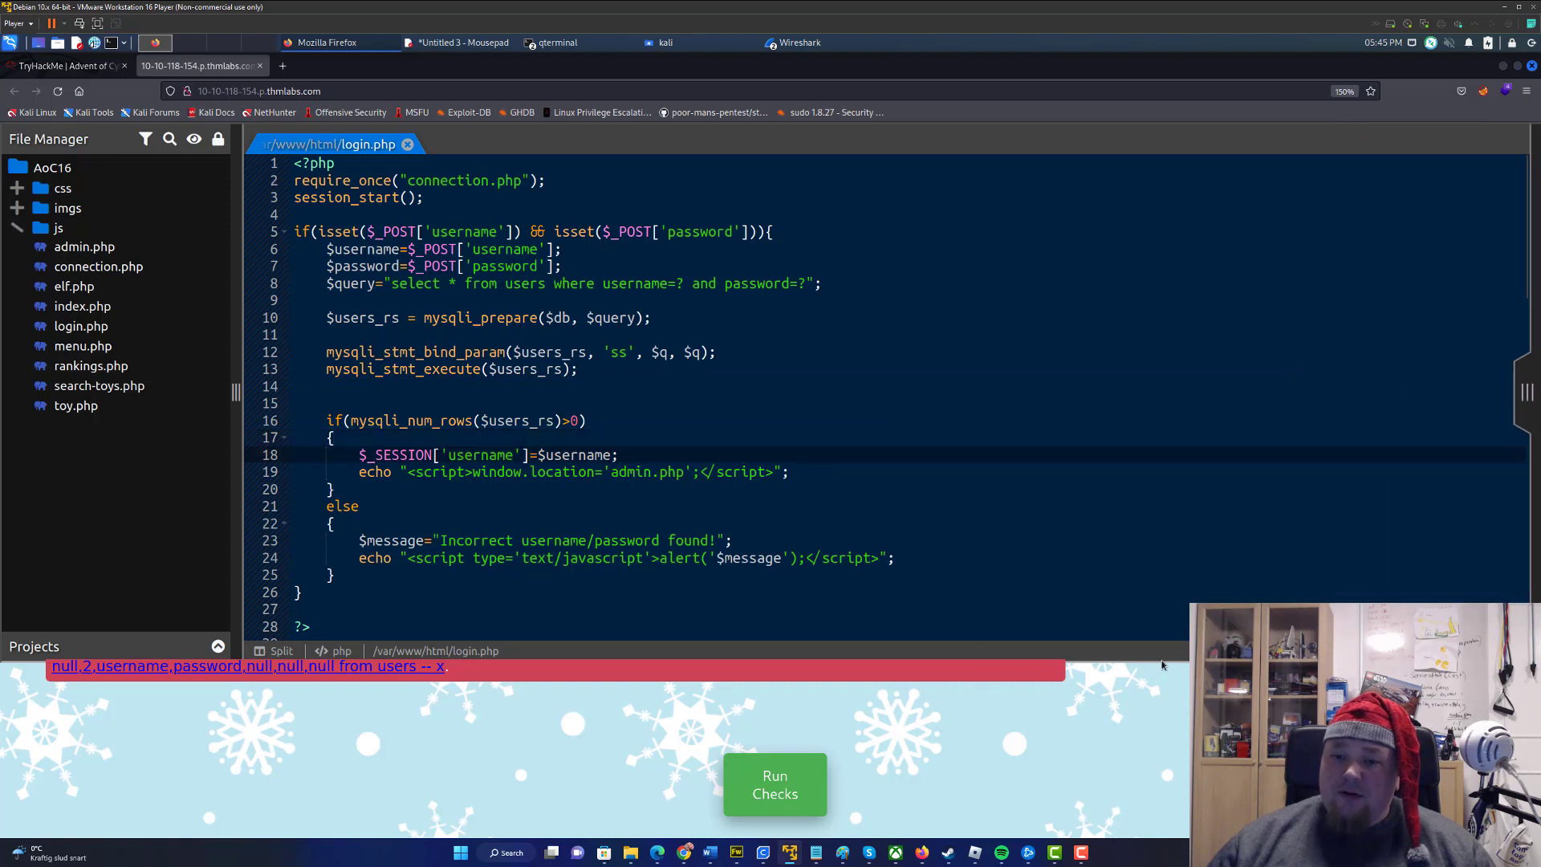
left_click(753, 795)
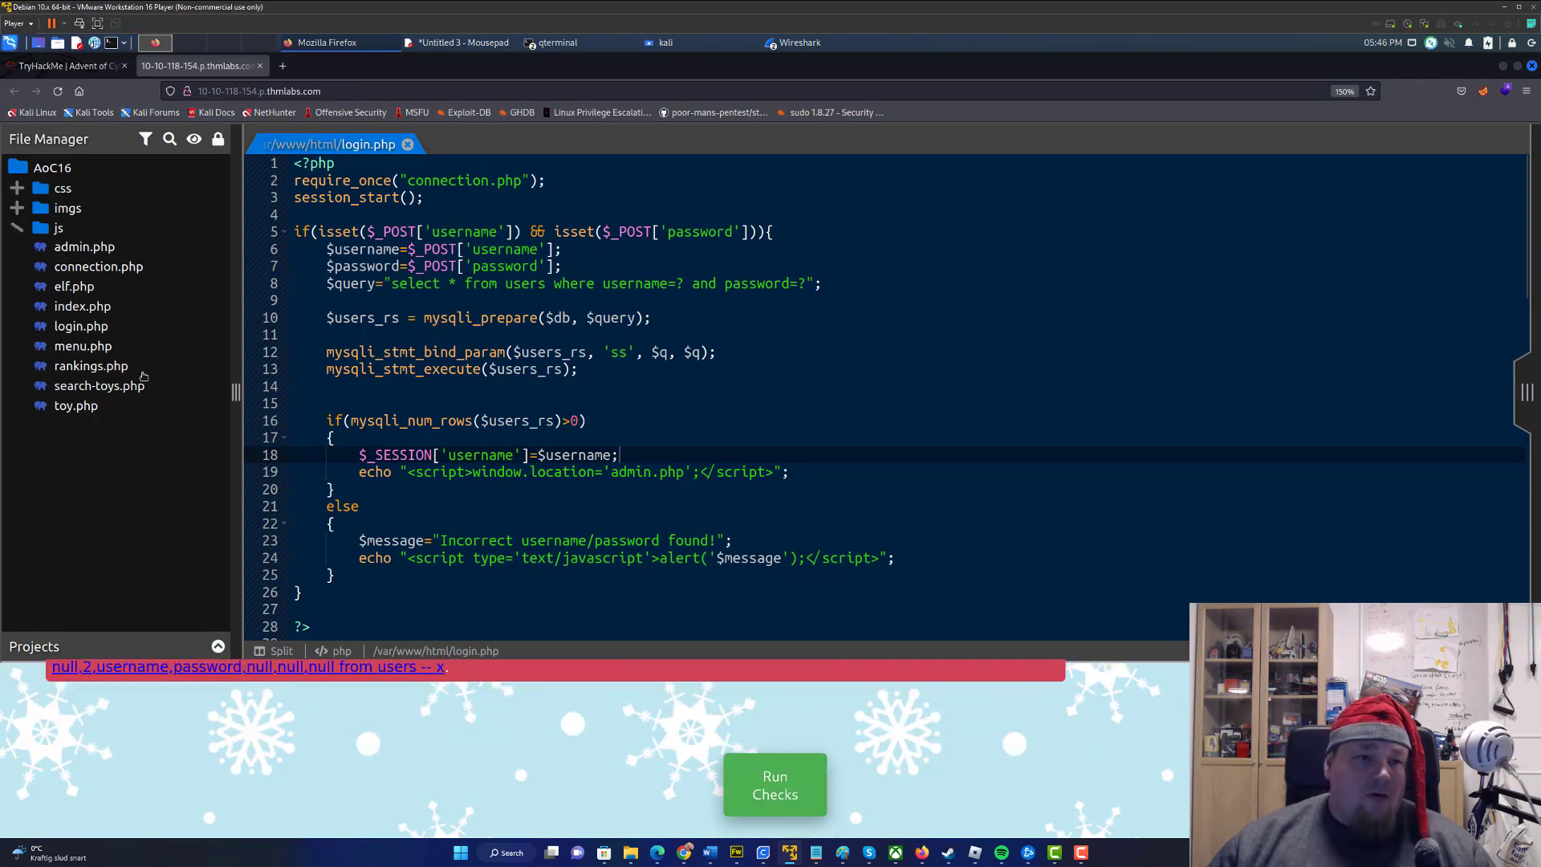
Open search-toys.php and copy $_GET['q'] onto its own line above the query
left_click(93, 390)
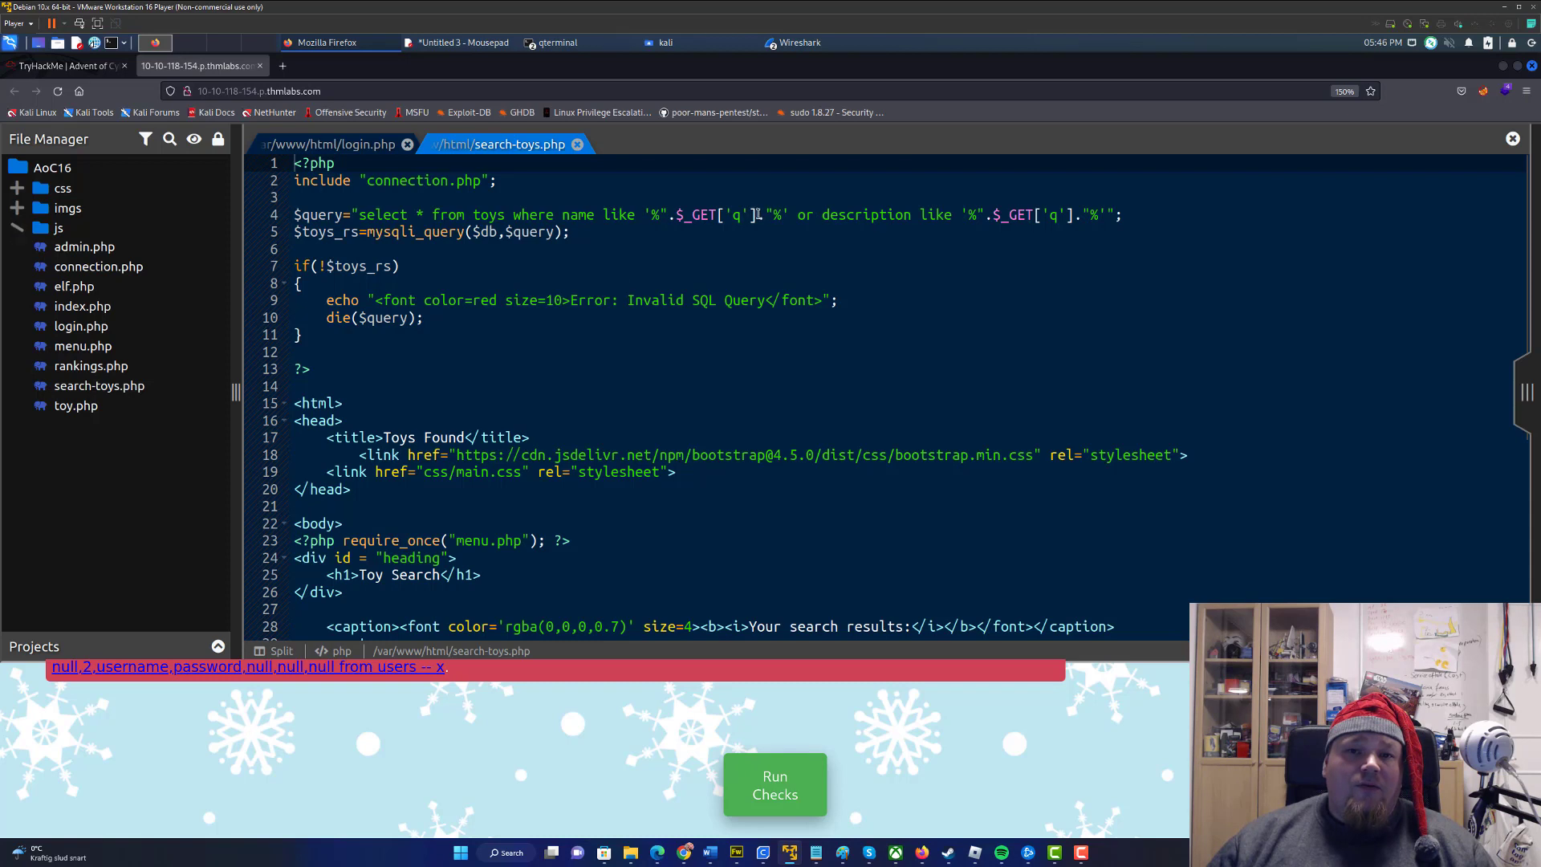
left_click_drag(757, 215, 676, 214)
key("ctrl+c")
left_click(471, 198)
key("Return")
key("Return")
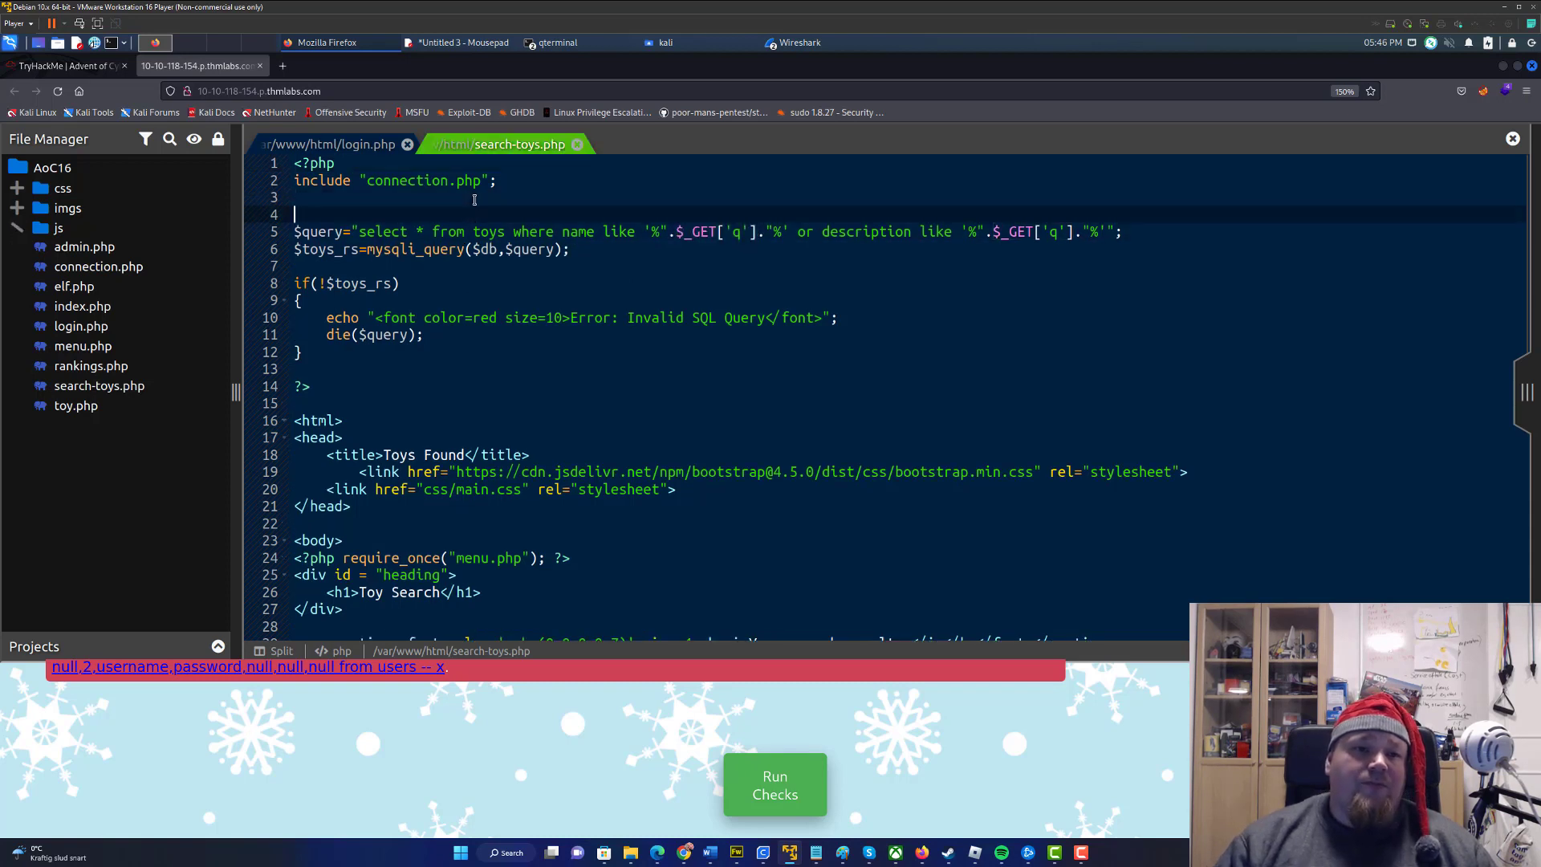
key("Up")
key("ctrl+v")
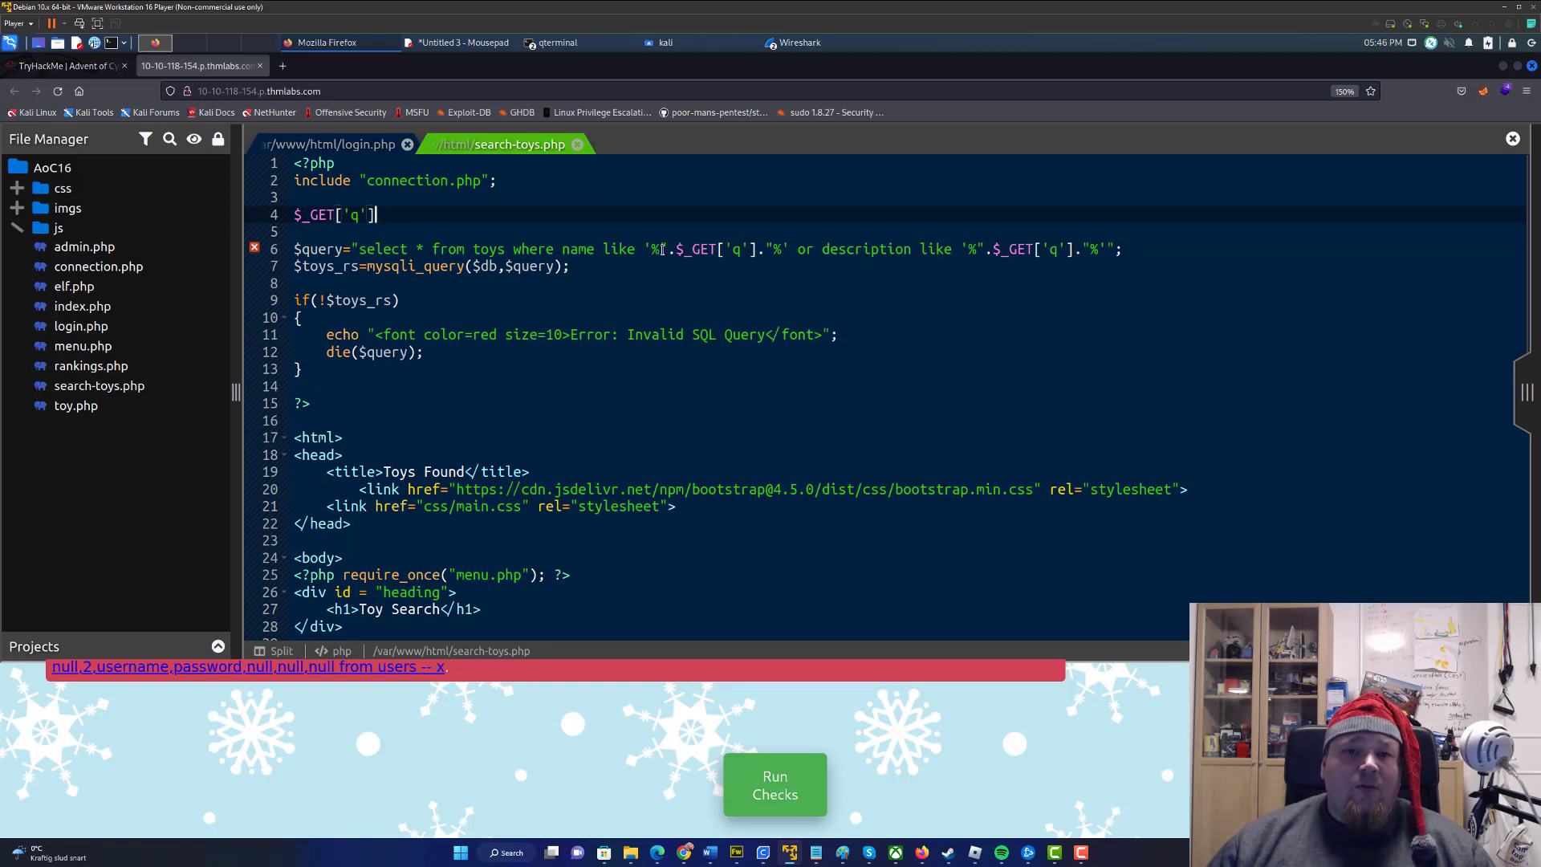
Replace the search input in the name and description LIKE clauses with '%?%'
mouse_move(657, 248)
left_mouse_down()
mouse_move(760, 249)
mouse_move(642, 248)
left_mouse_up()
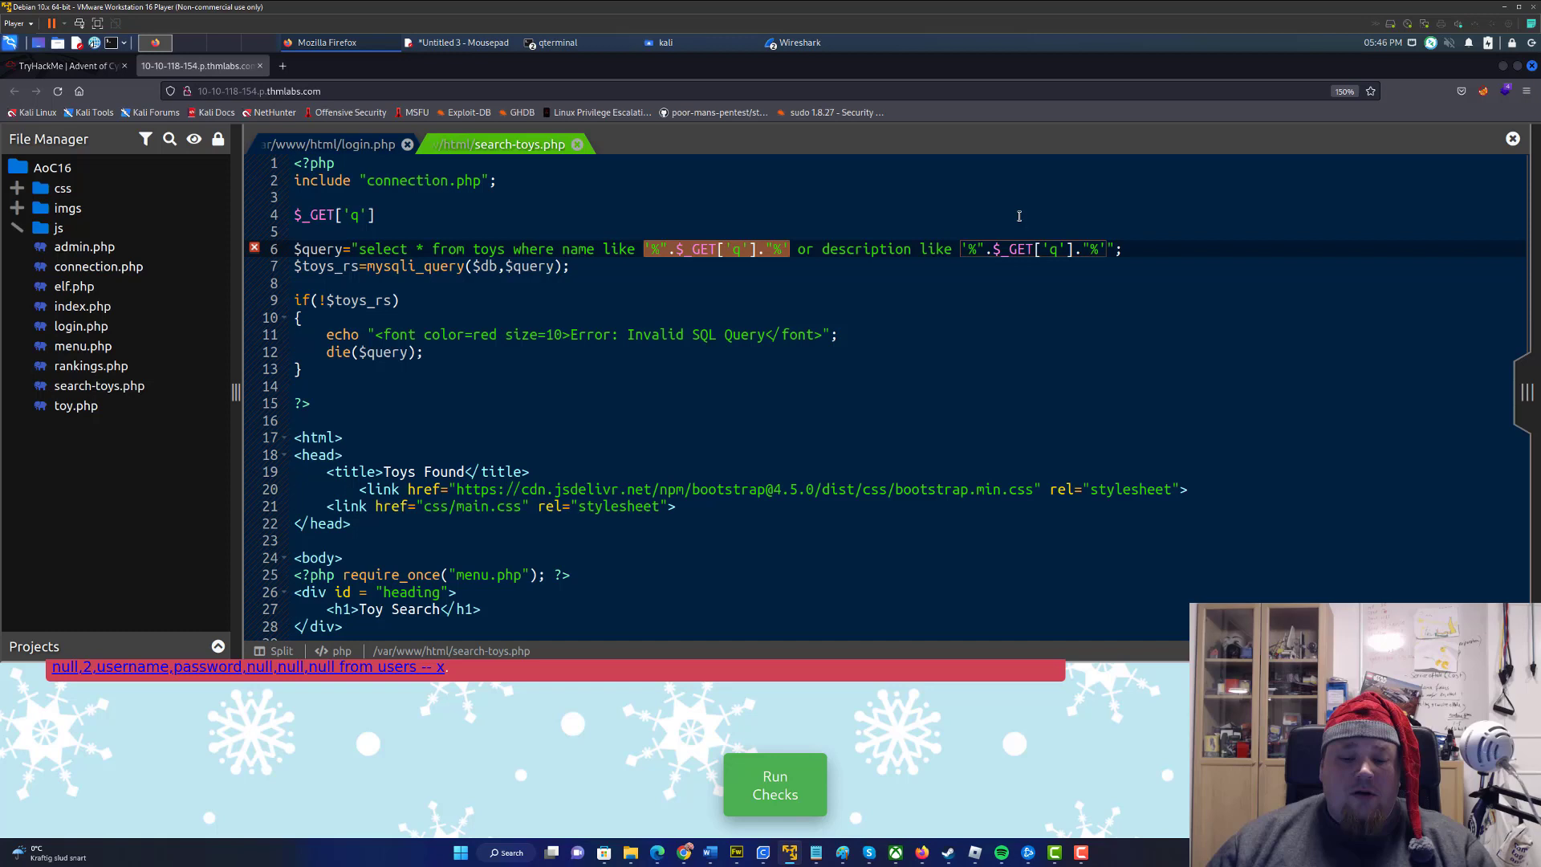
type("?")
left_click_drag(823, 246, 961, 248)
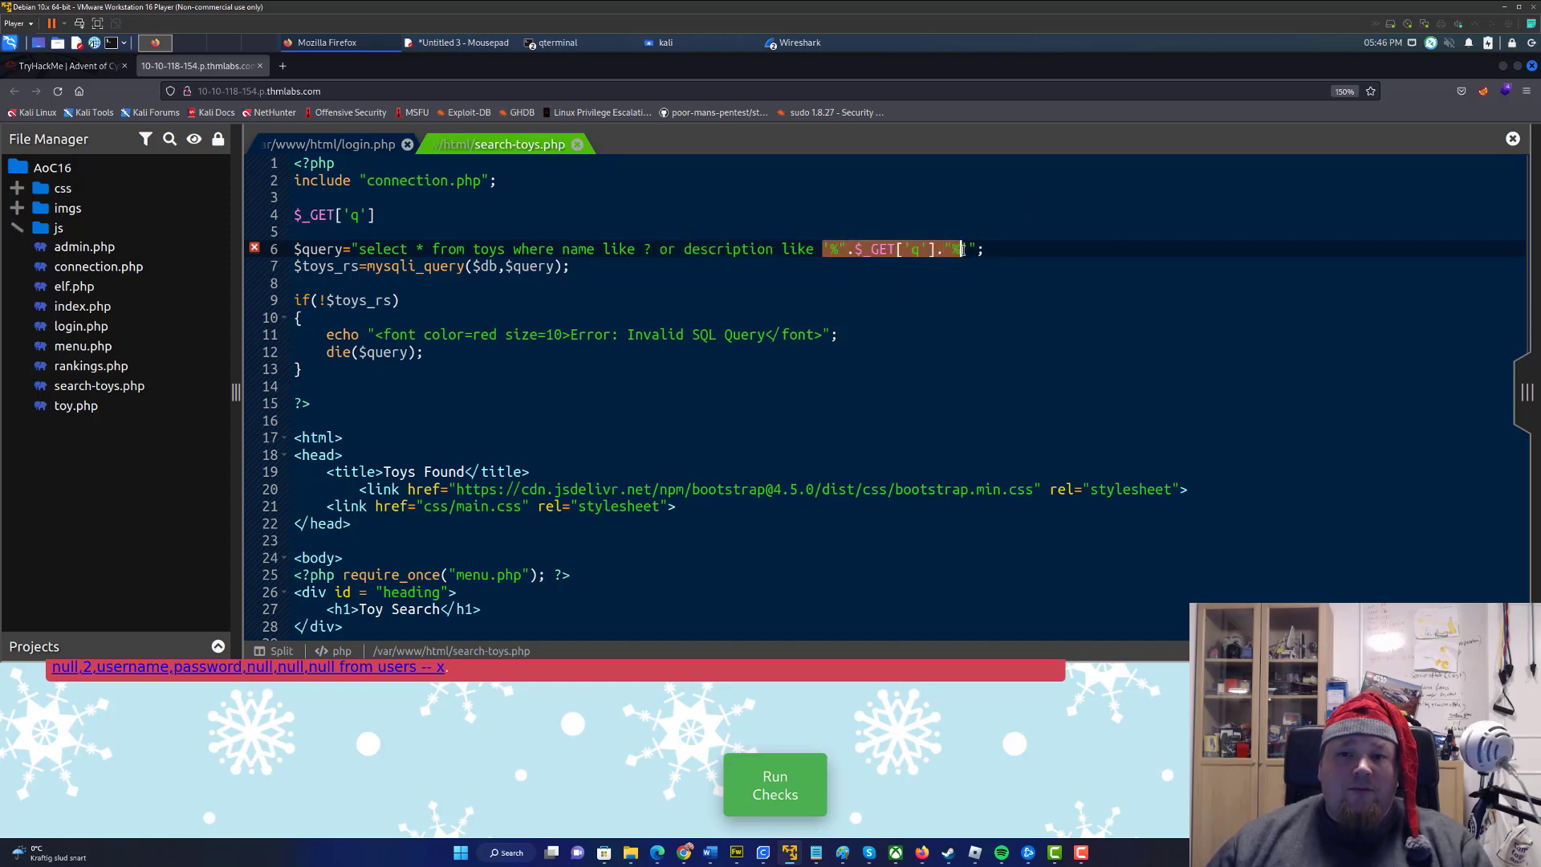
type("?")
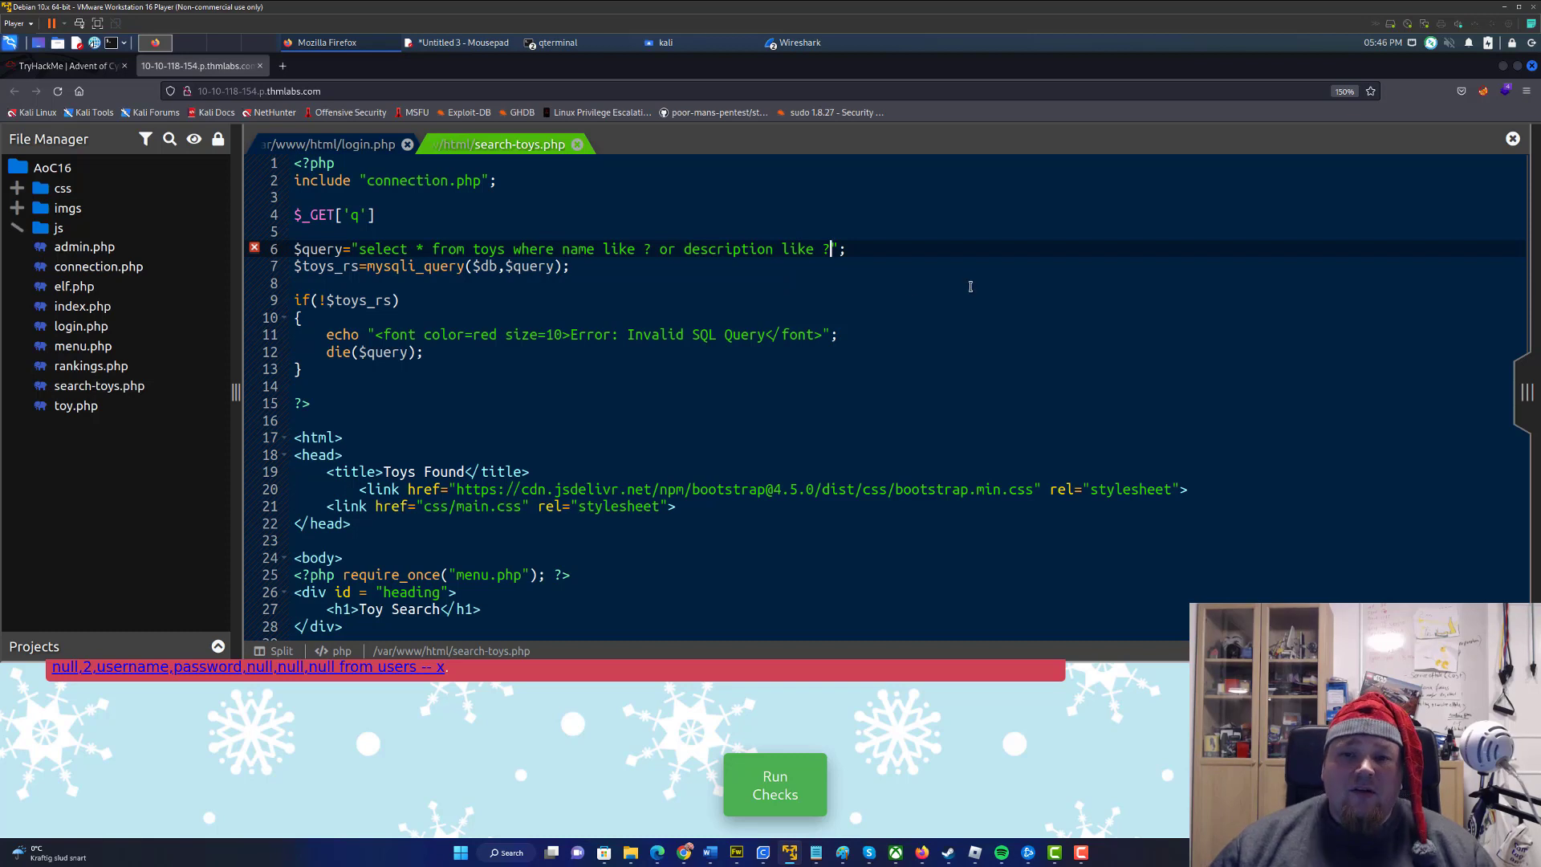
key("ctrl+z")
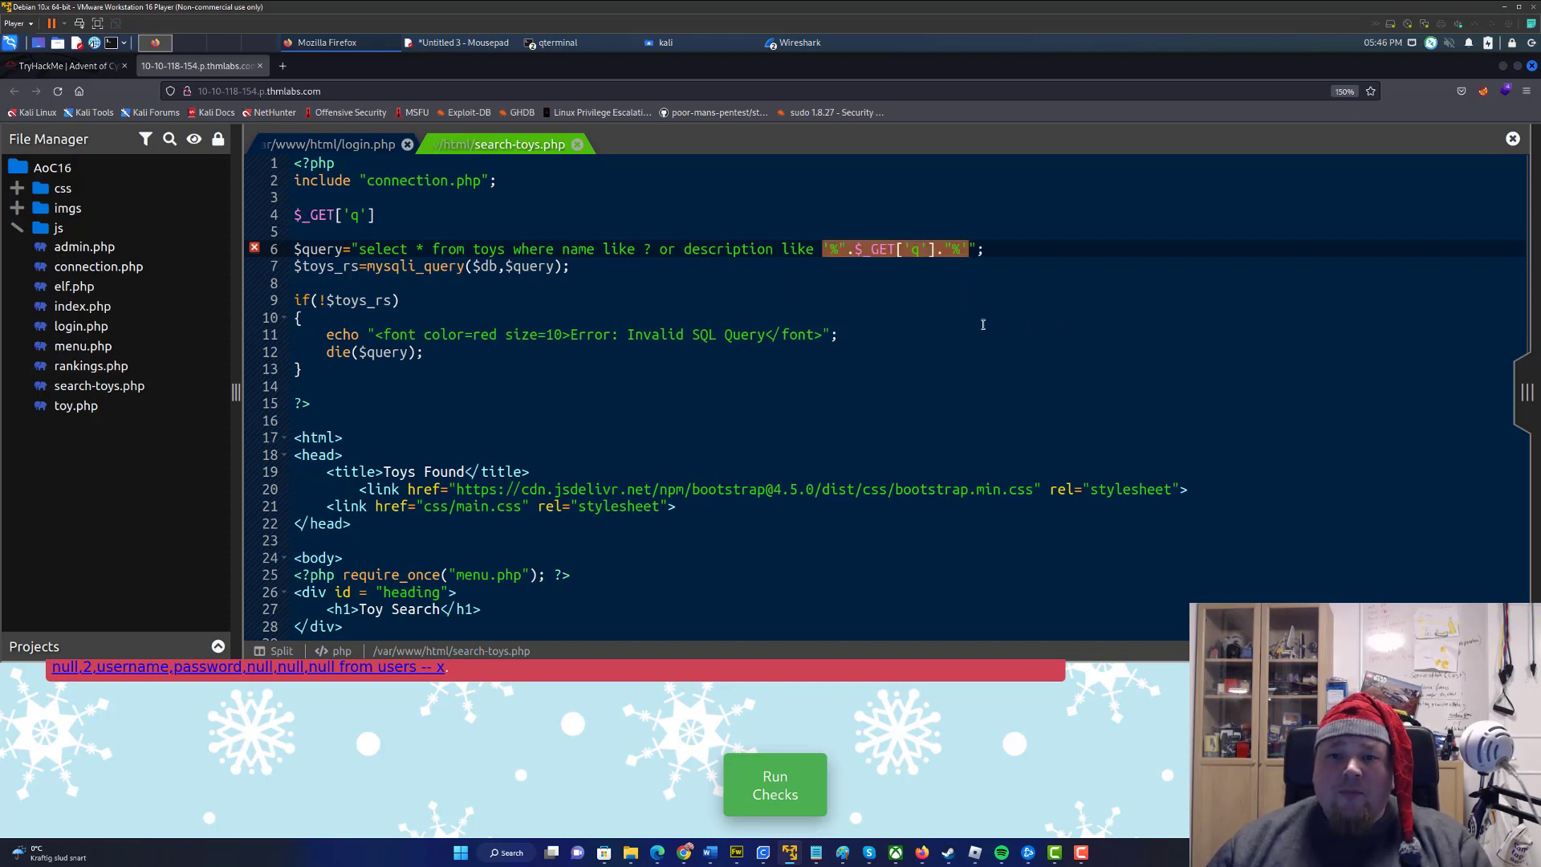
double_click(647, 248)
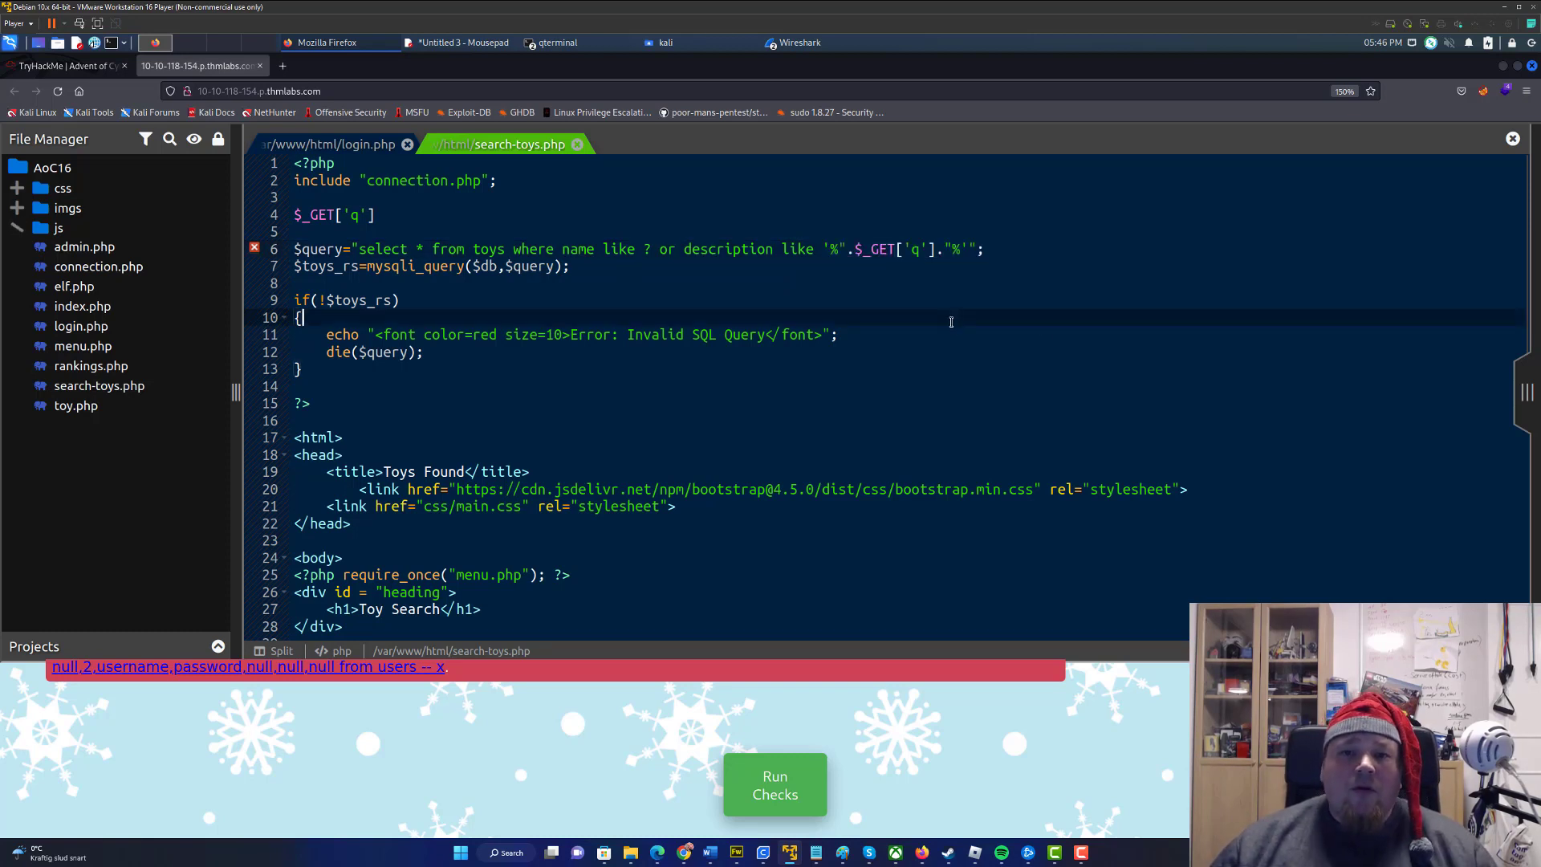
key("ctrl+v")
left_click(705, 270)
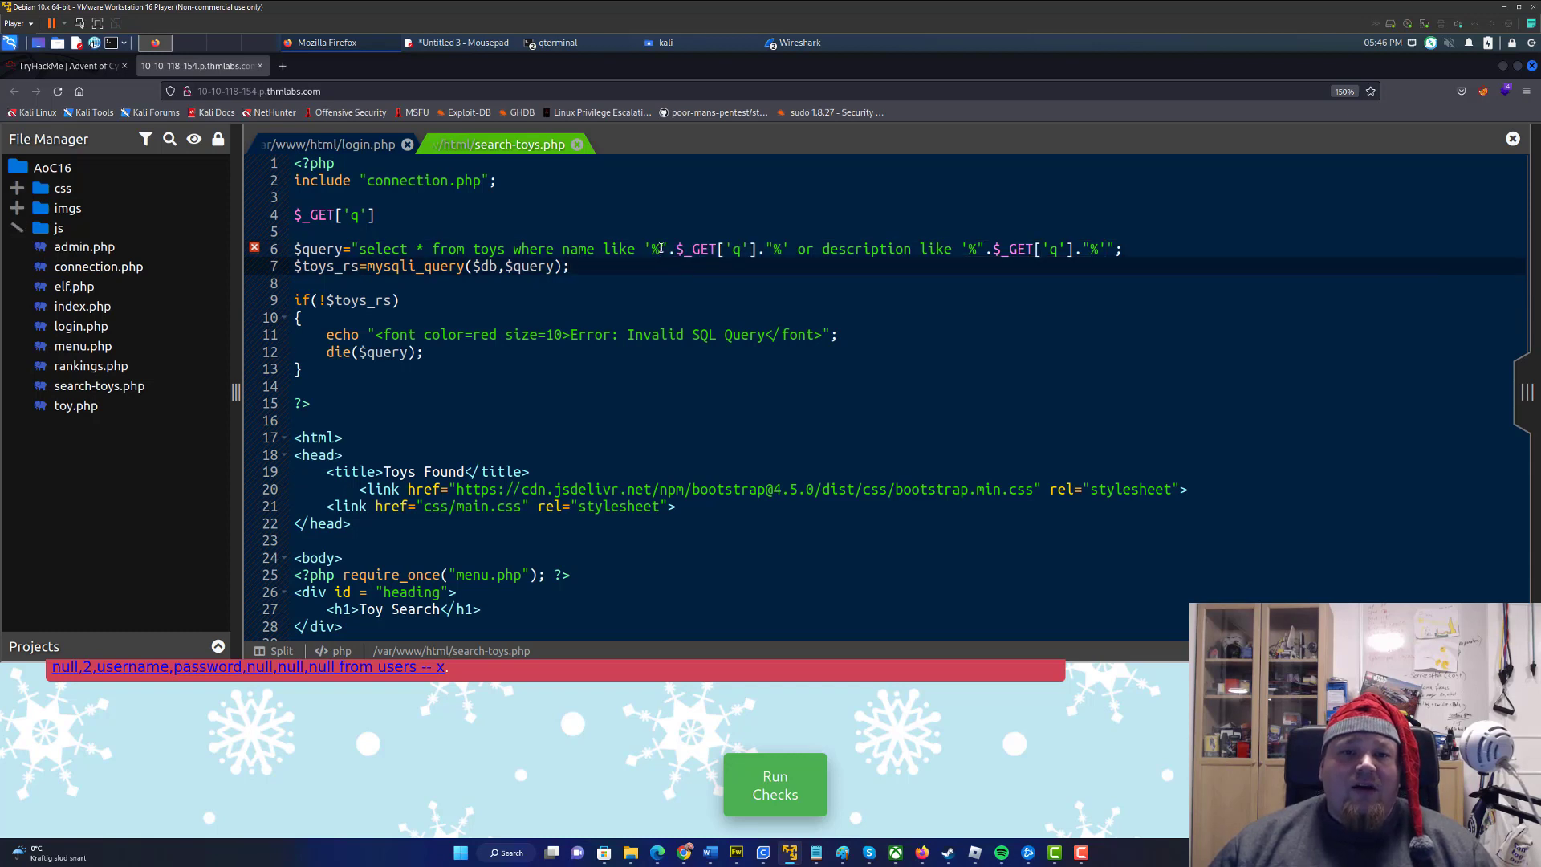
left_click_drag(659, 248, 781, 248)
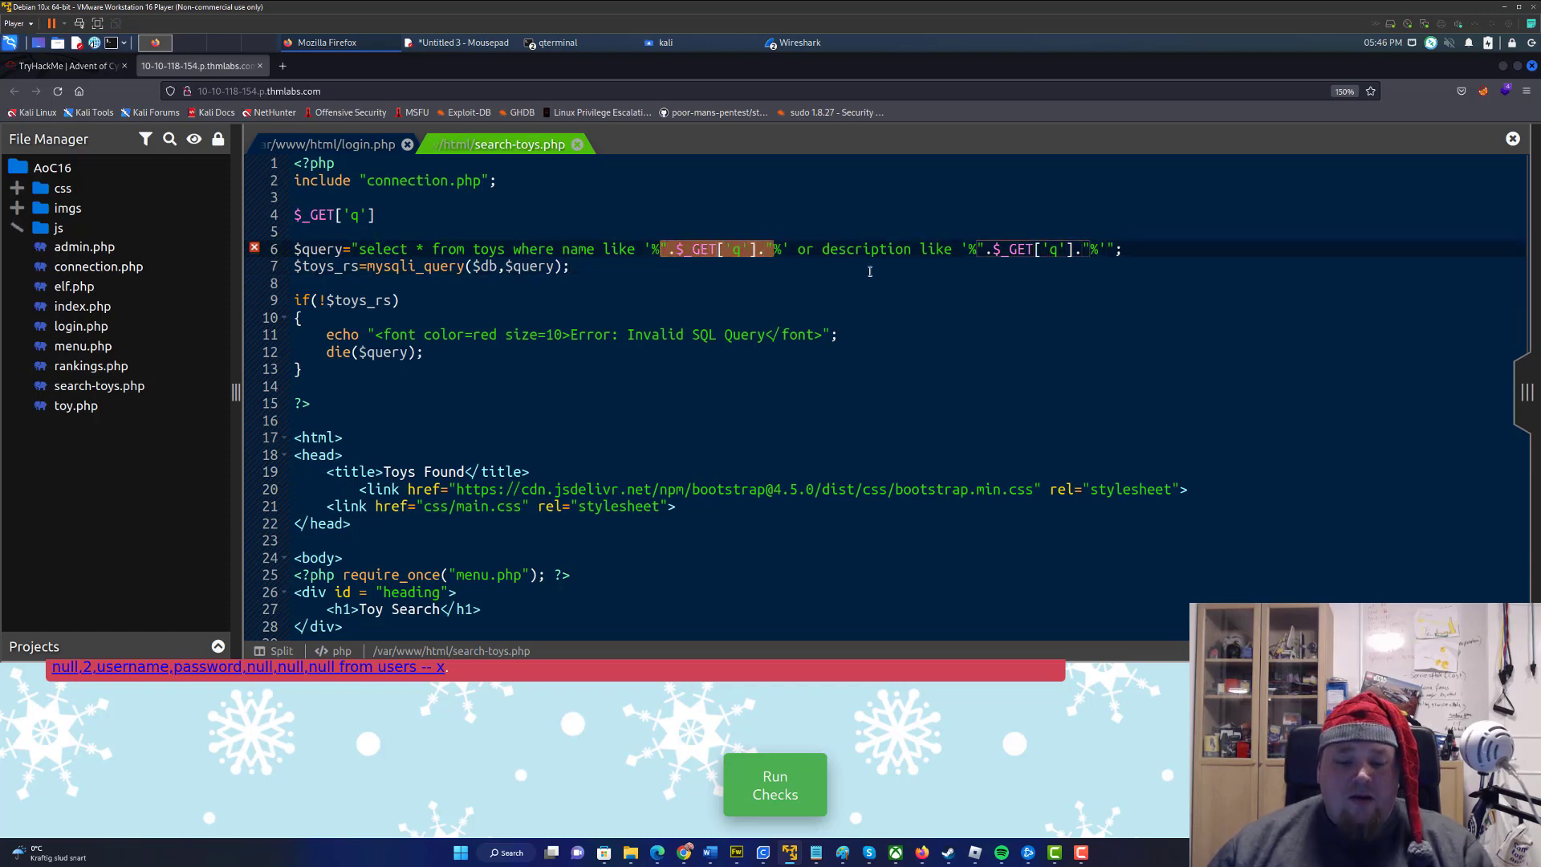
type("?")
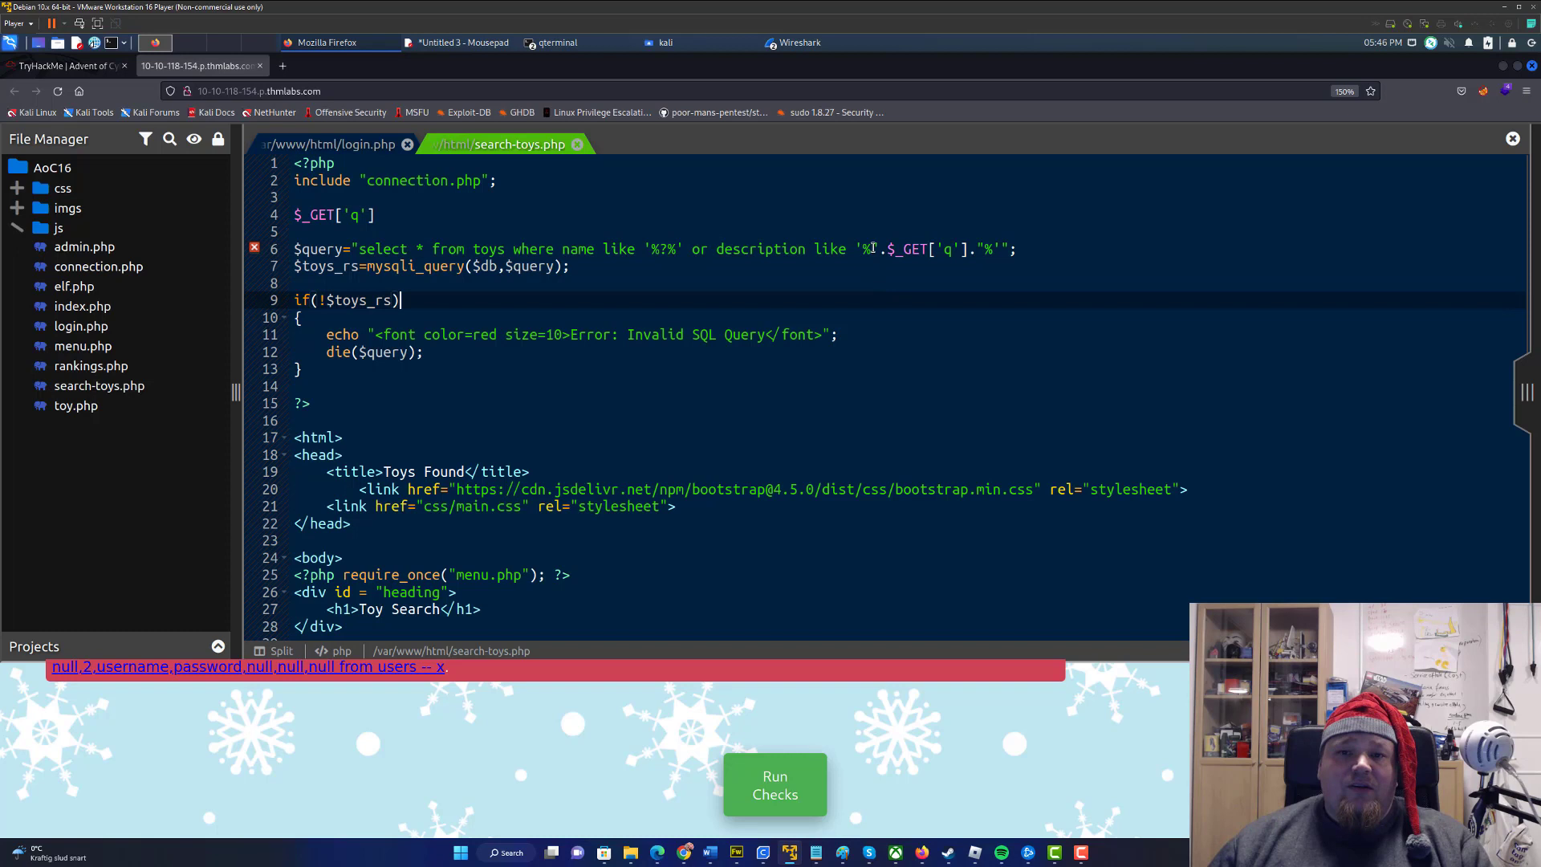
left_click_drag(873, 248, 981, 250)
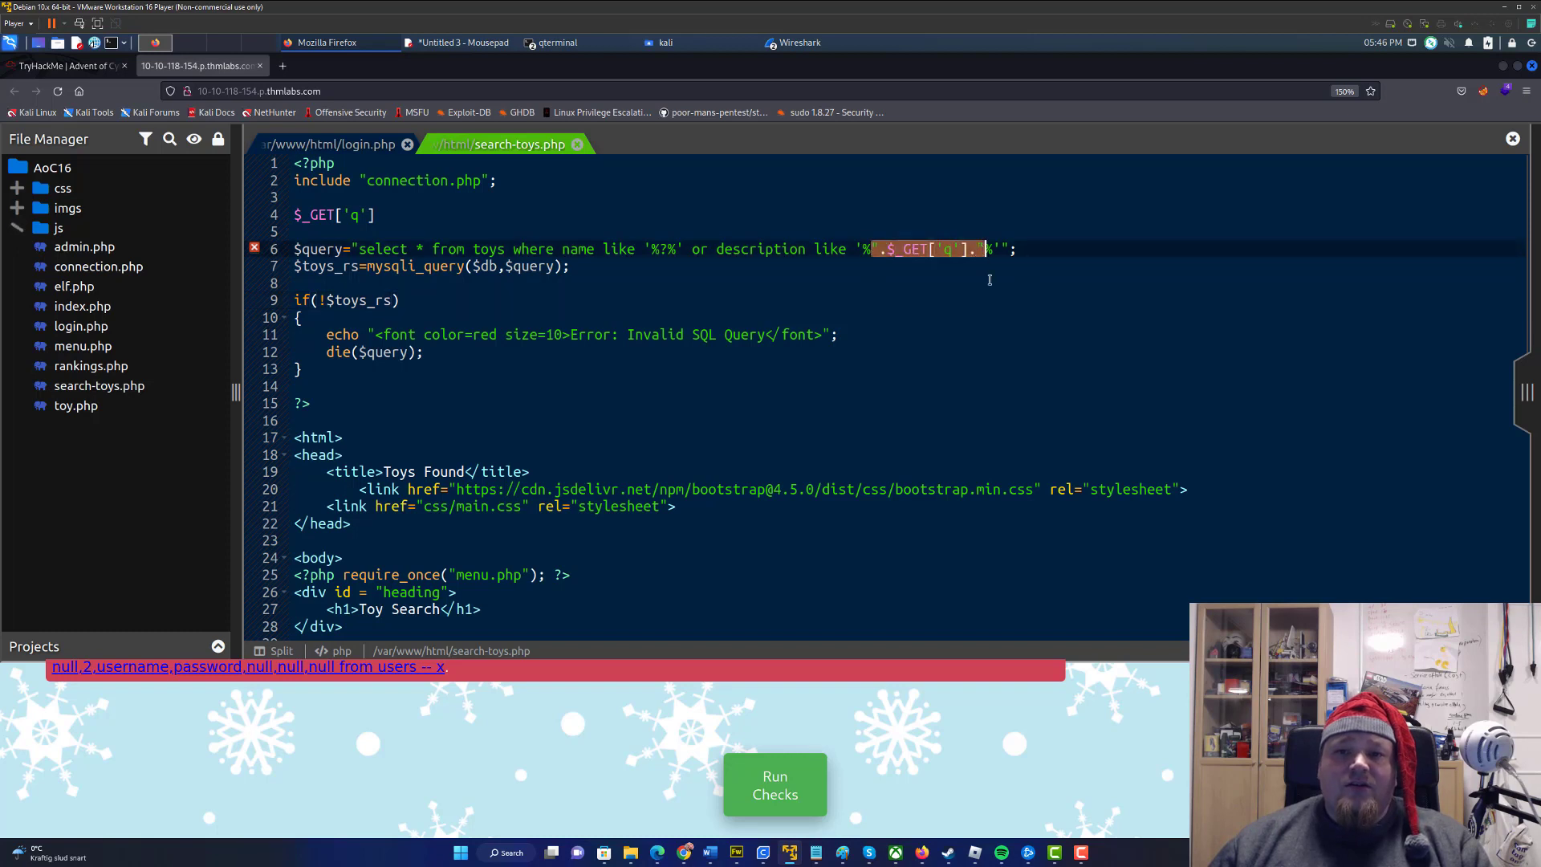
type("?")
left_click(929, 300)
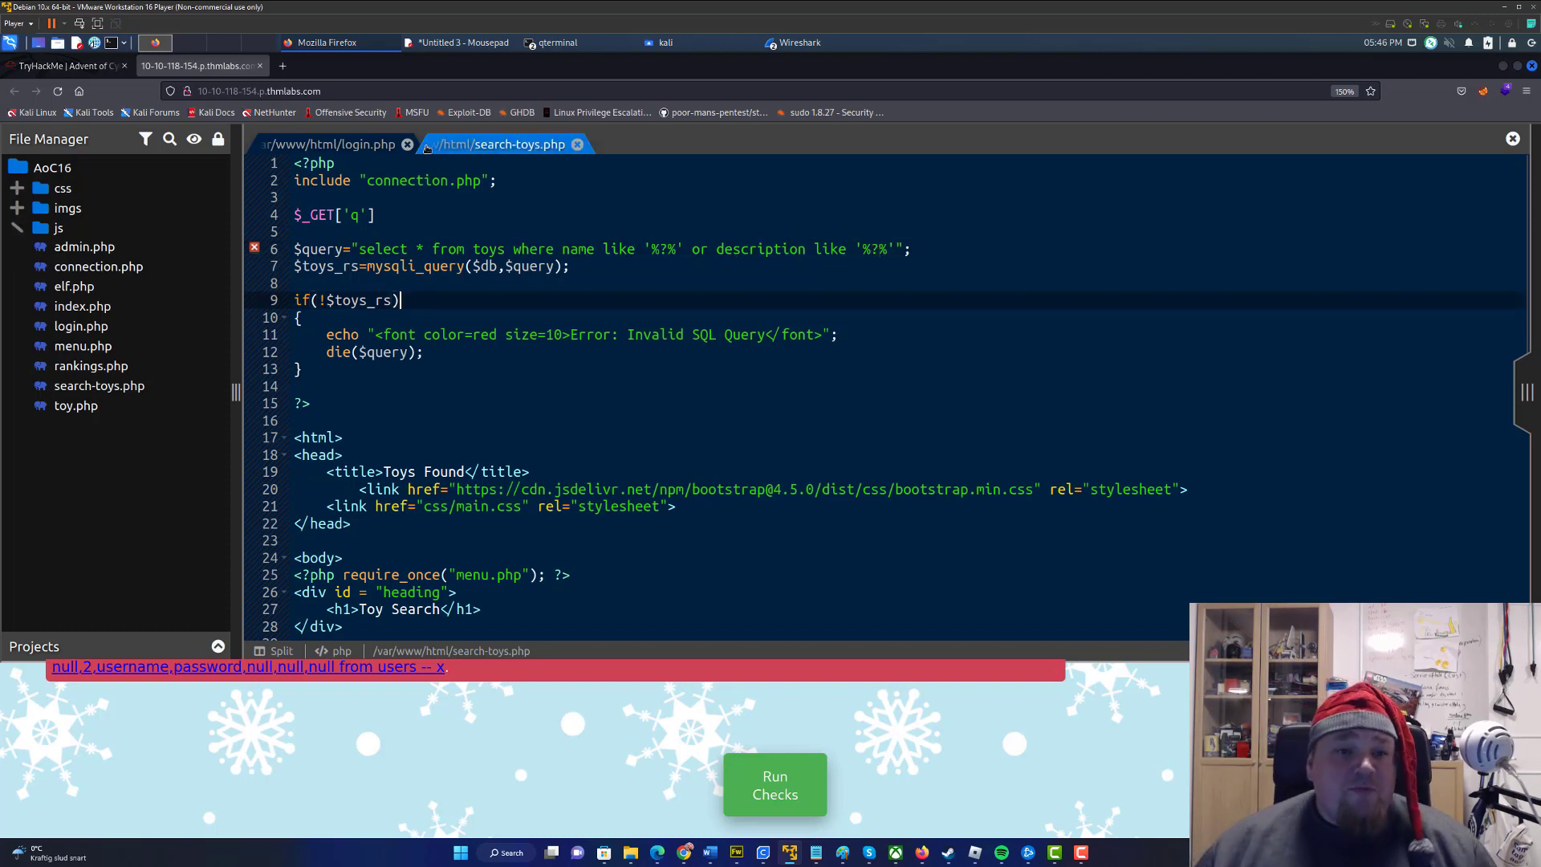
Paste the tutorial's four prepared-statement lines into search-toys.php above the if block
left_click(66, 66)
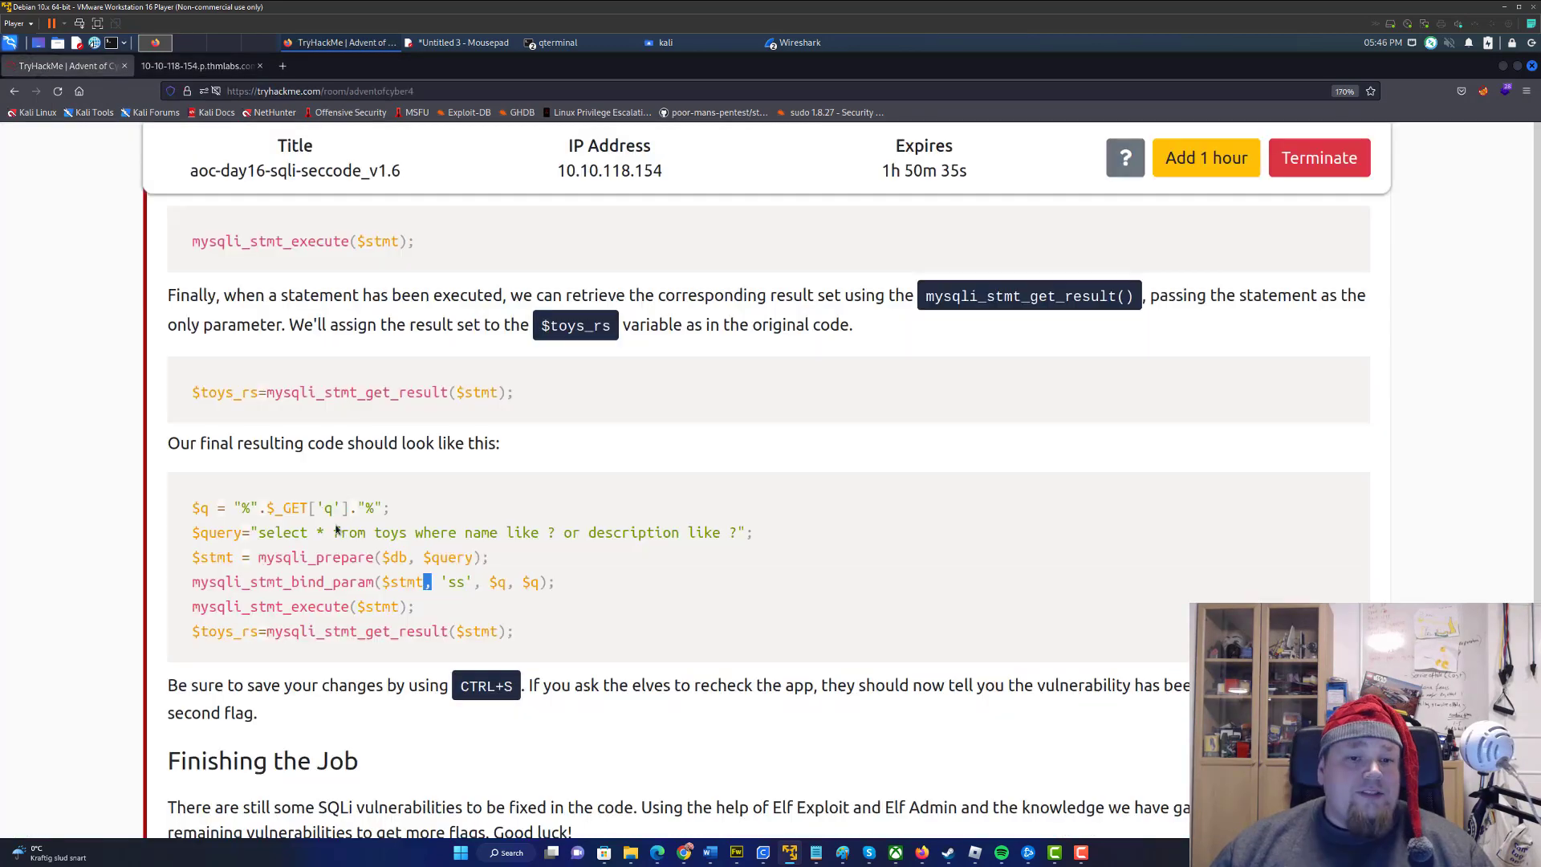
left_click_drag(537, 633, 165, 553)
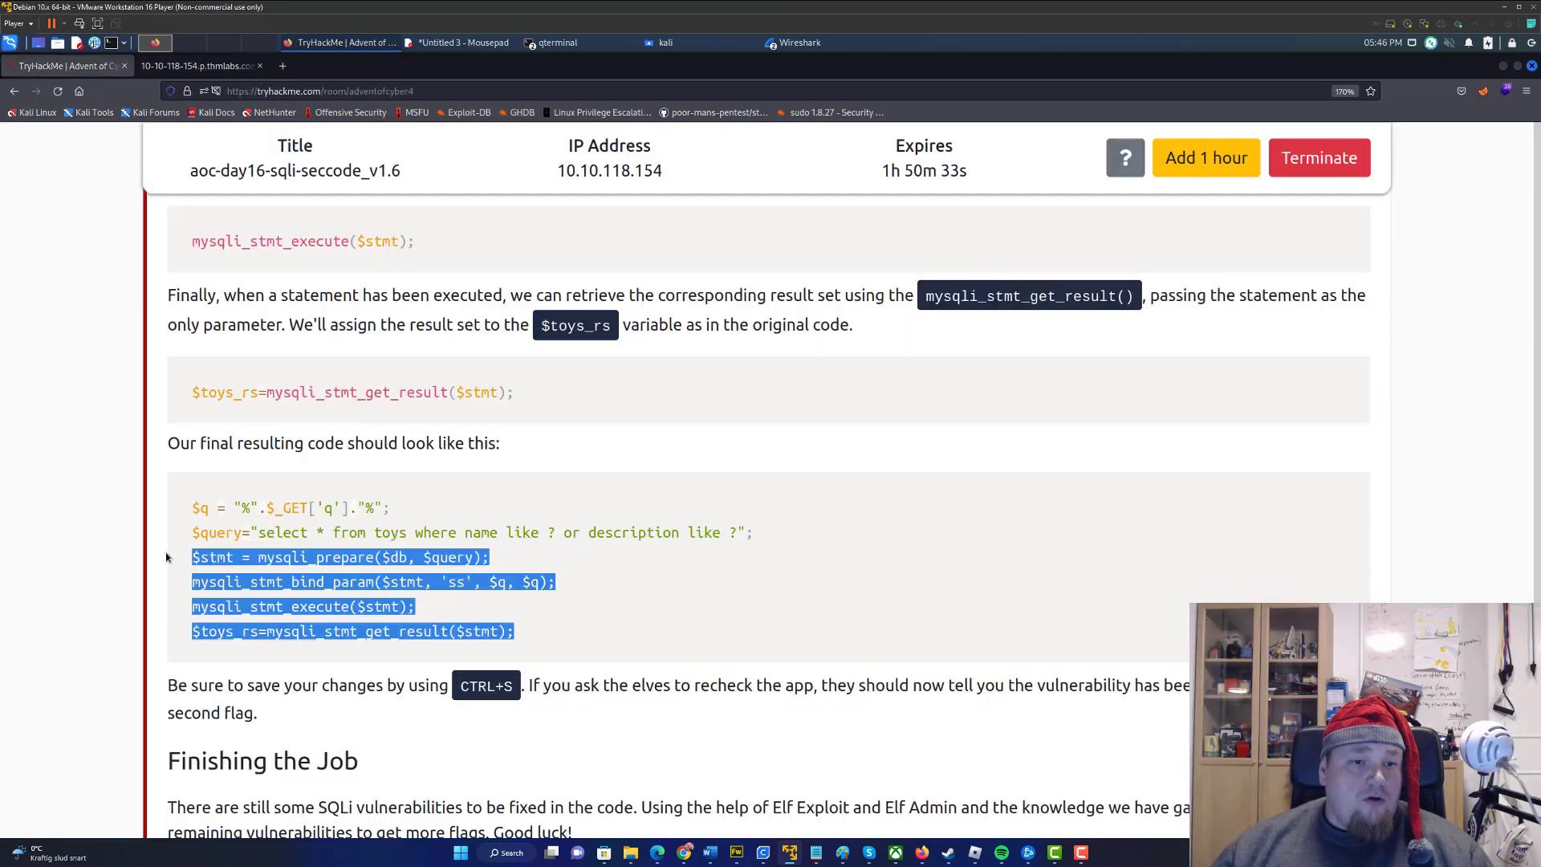
left_click(191, 67)
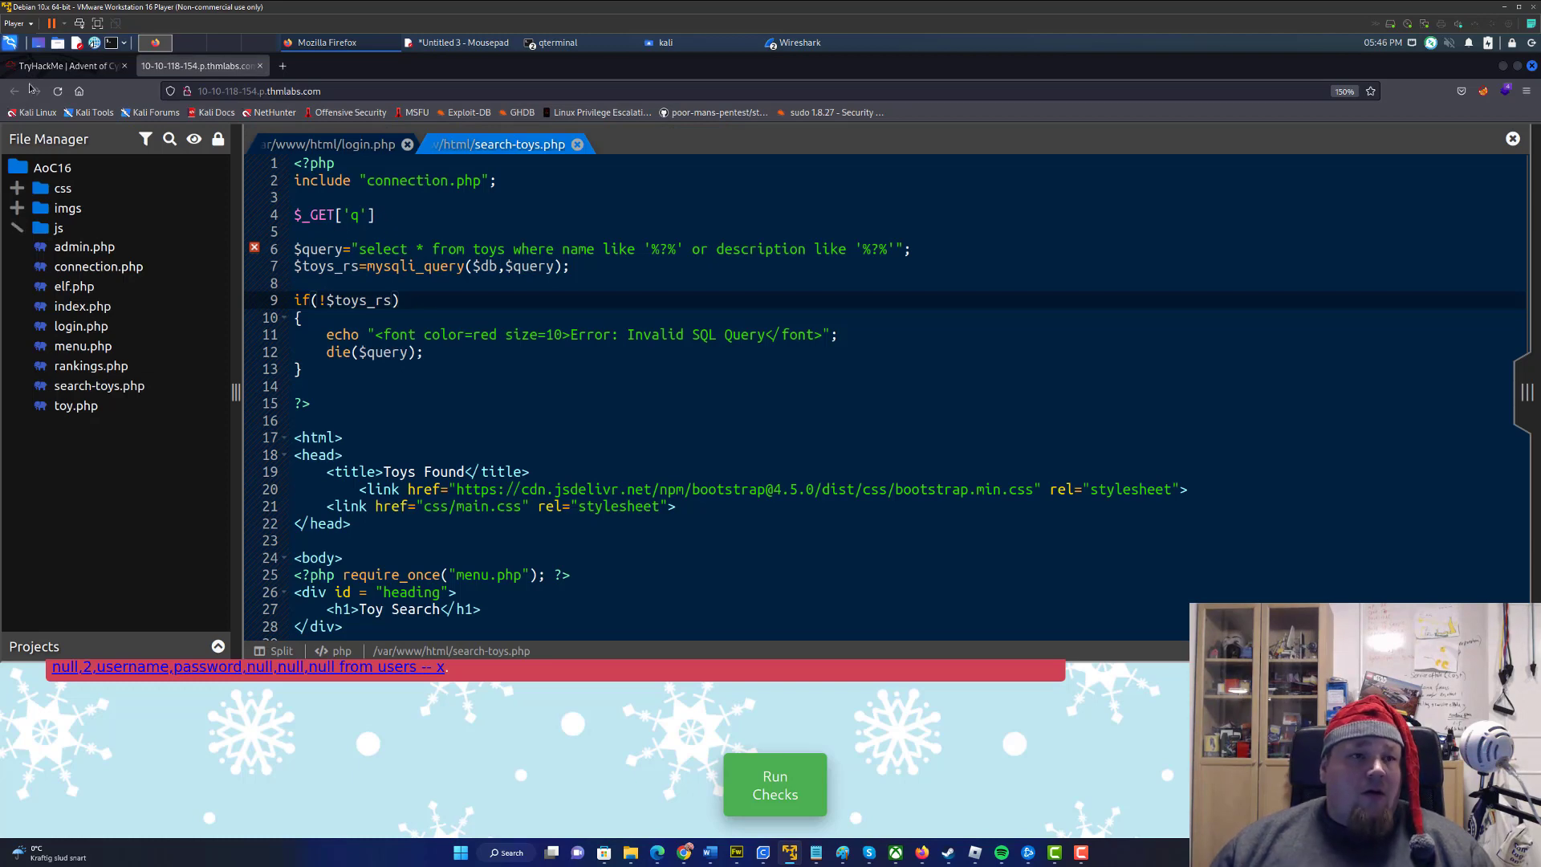
left_click(53, 68)
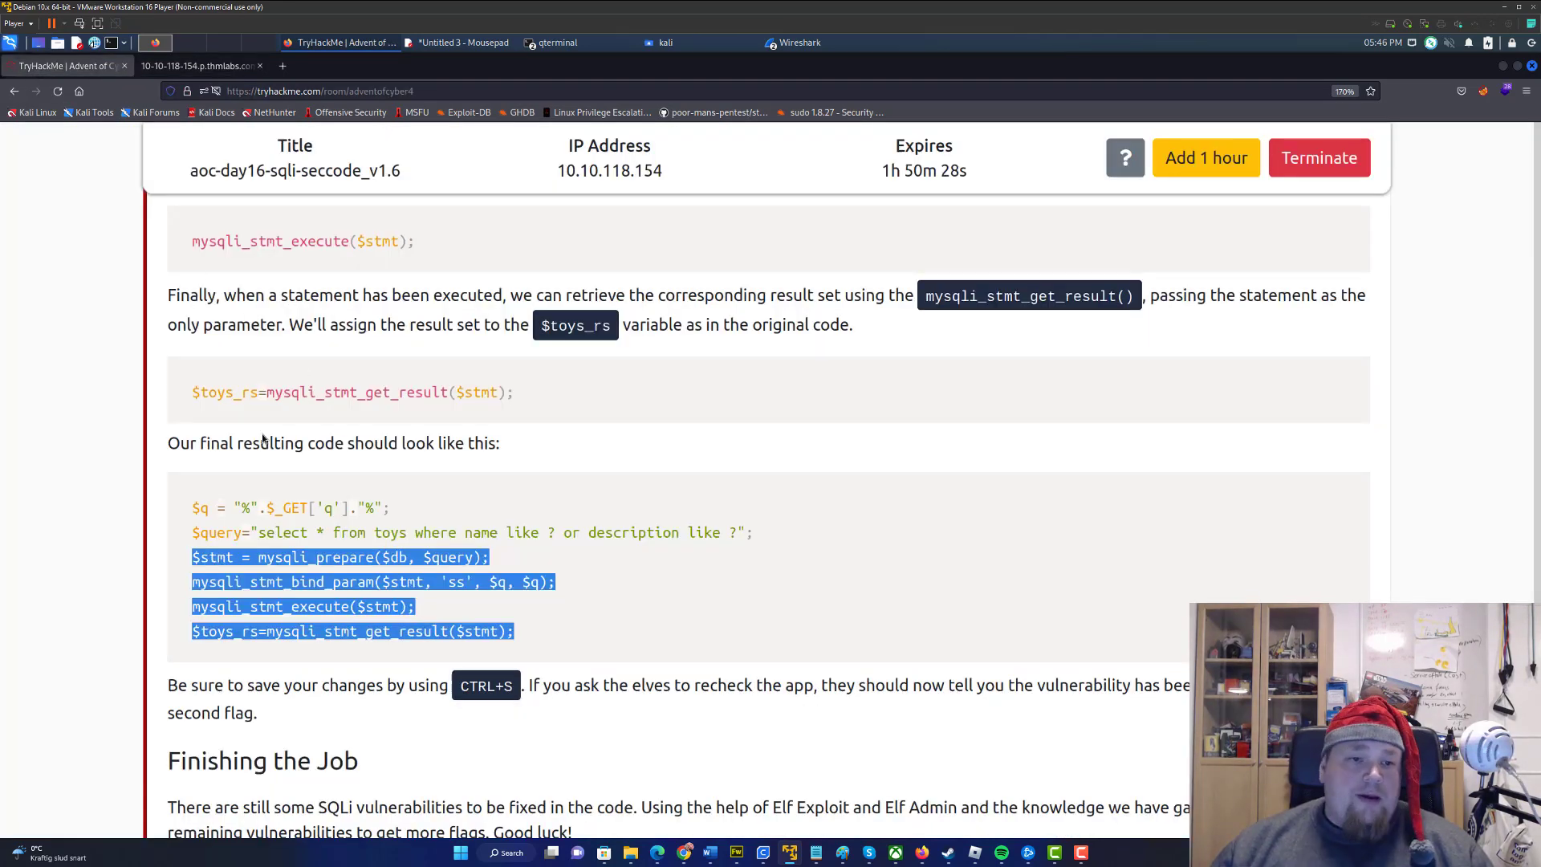
mouse_move(386, 511)
left_mouse_down()
mouse_move(202, 511)
mouse_move(247, 508)
left_mouse_up()
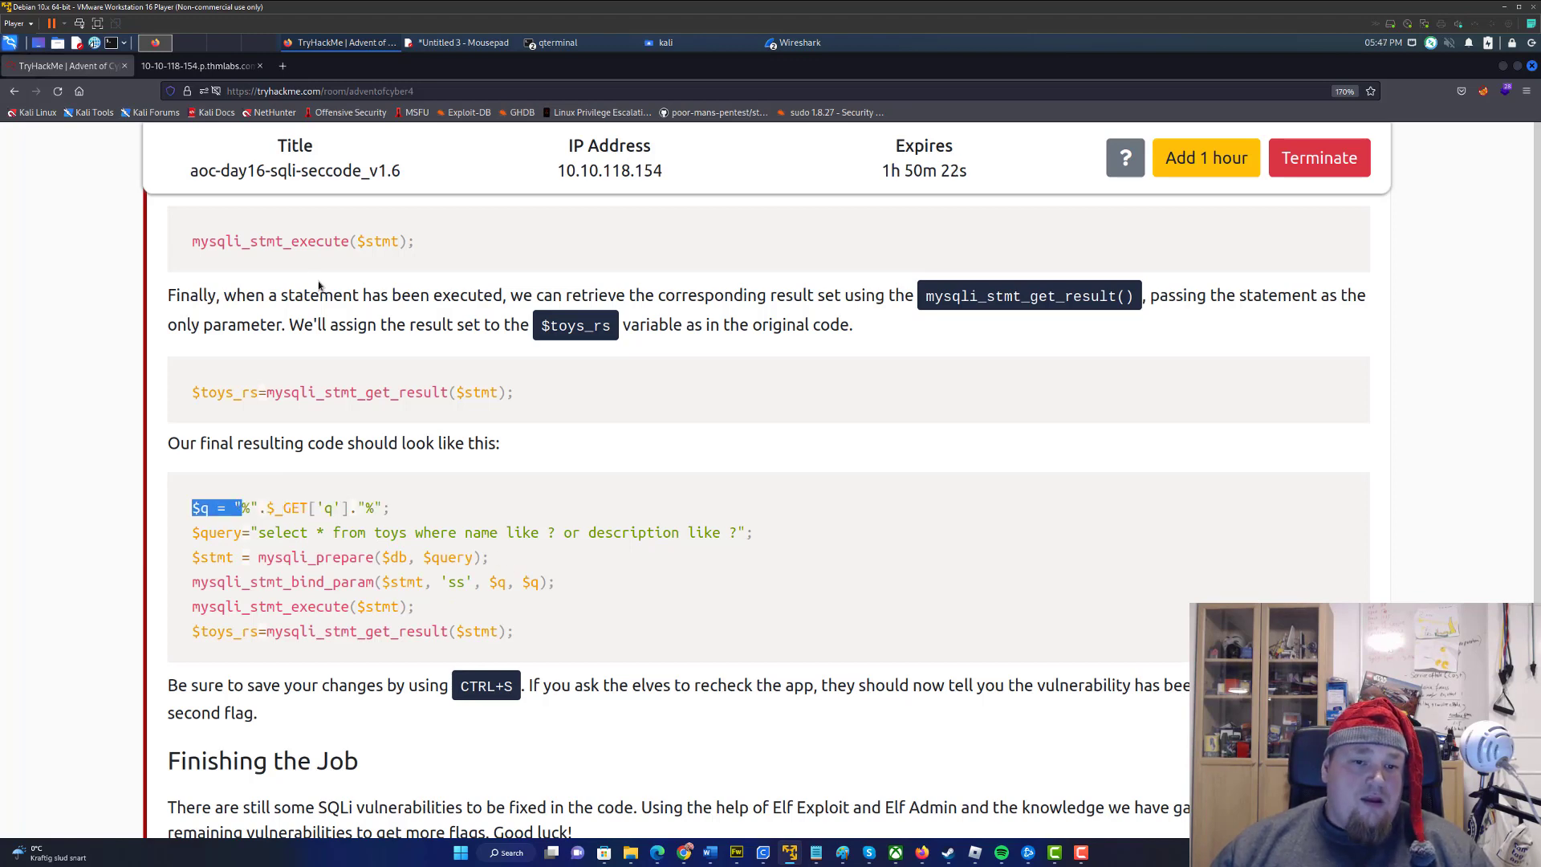
left_click(197, 66)
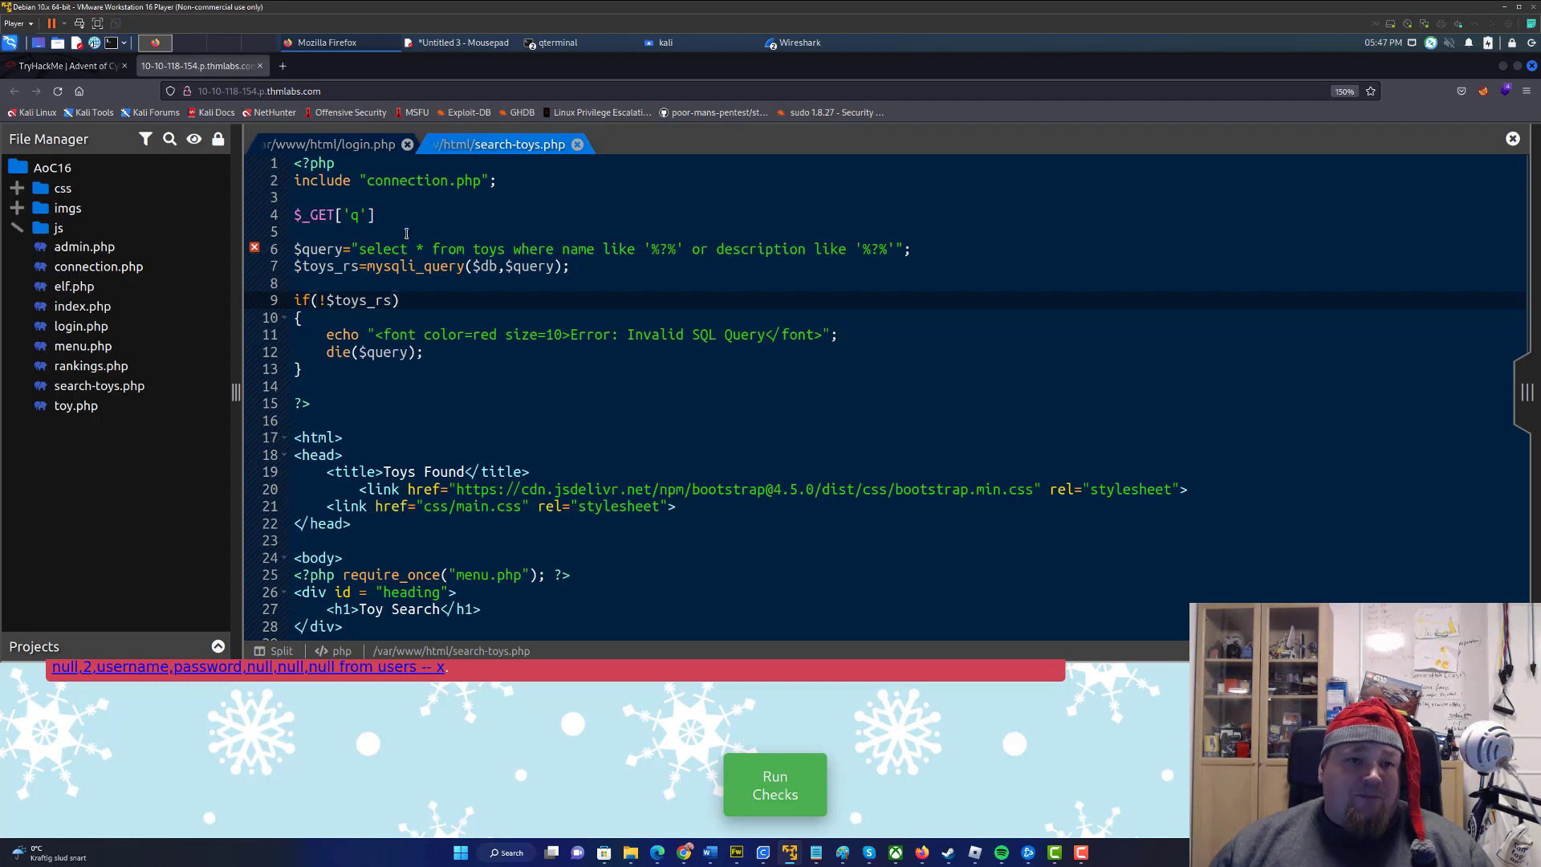
key("Up")
key("Return")
key("Return")
key("Up")
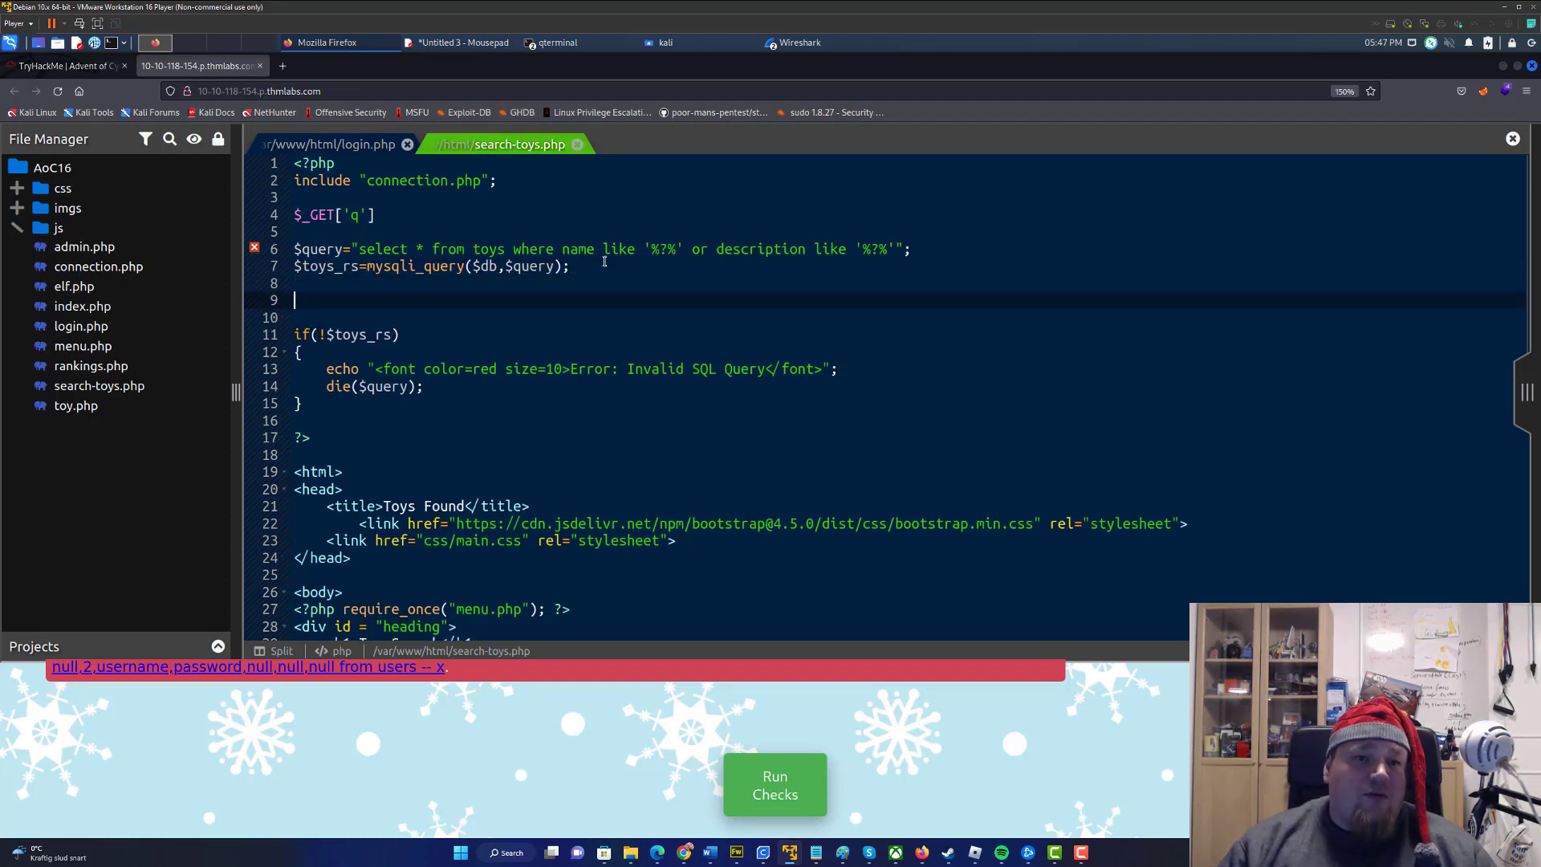
type("$stmt = mysqli_prepare($db, $query); mysqli_stmt_bind_param($stmt, 'ss', $q, $q); mysqli_stmt_execute($stmt); $toys_rs=mysqli_stmt_get_result($stmt);")
key("Up")
key("Up")
key("Up")
key("Up")
key("Up")
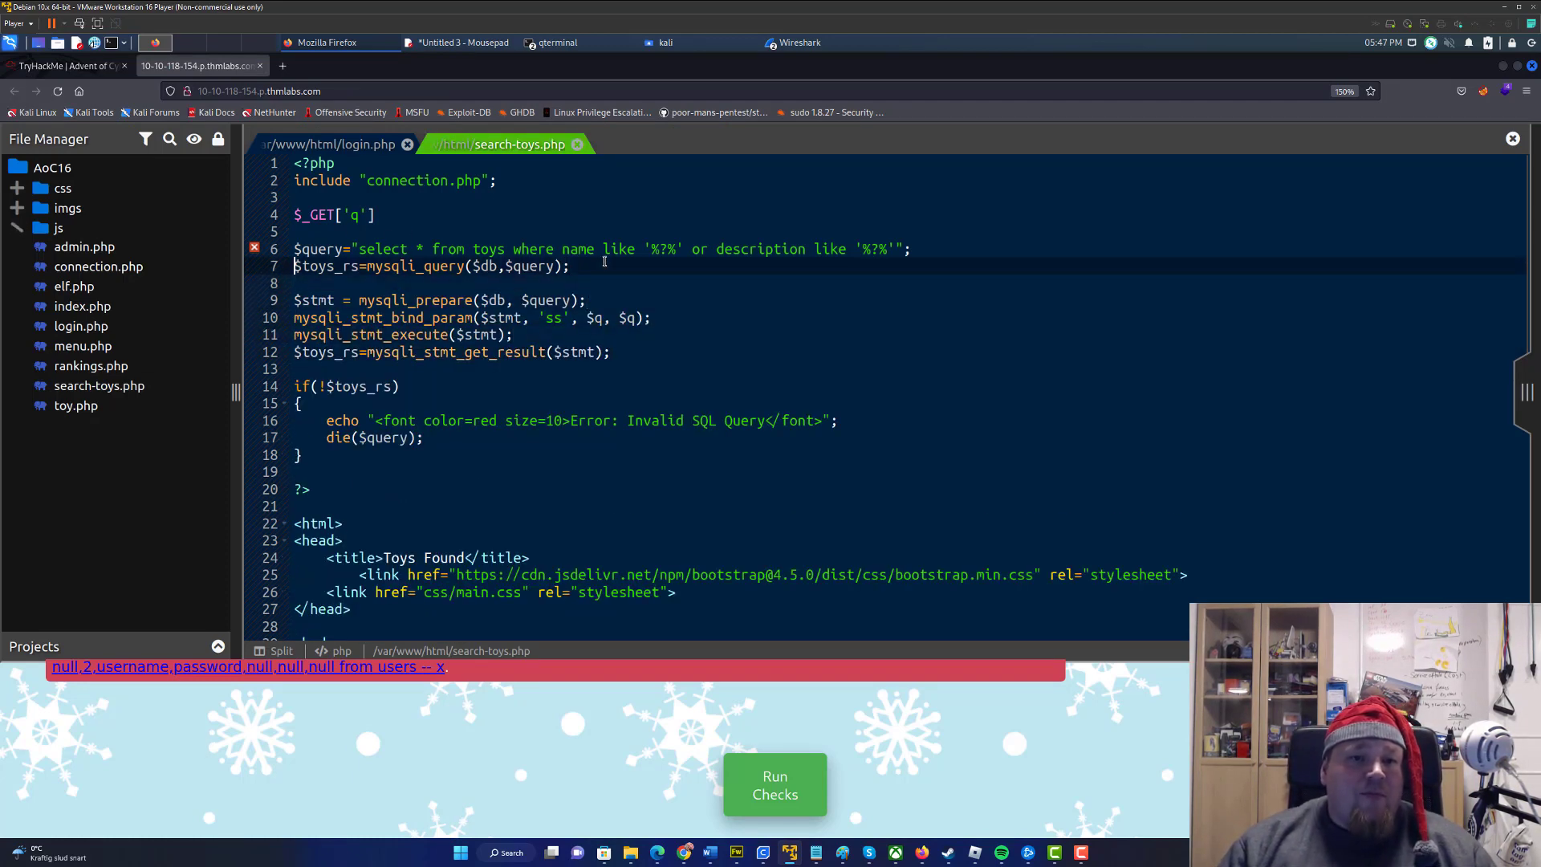
type("#")
key("Up")
key("Up")
key("Up")
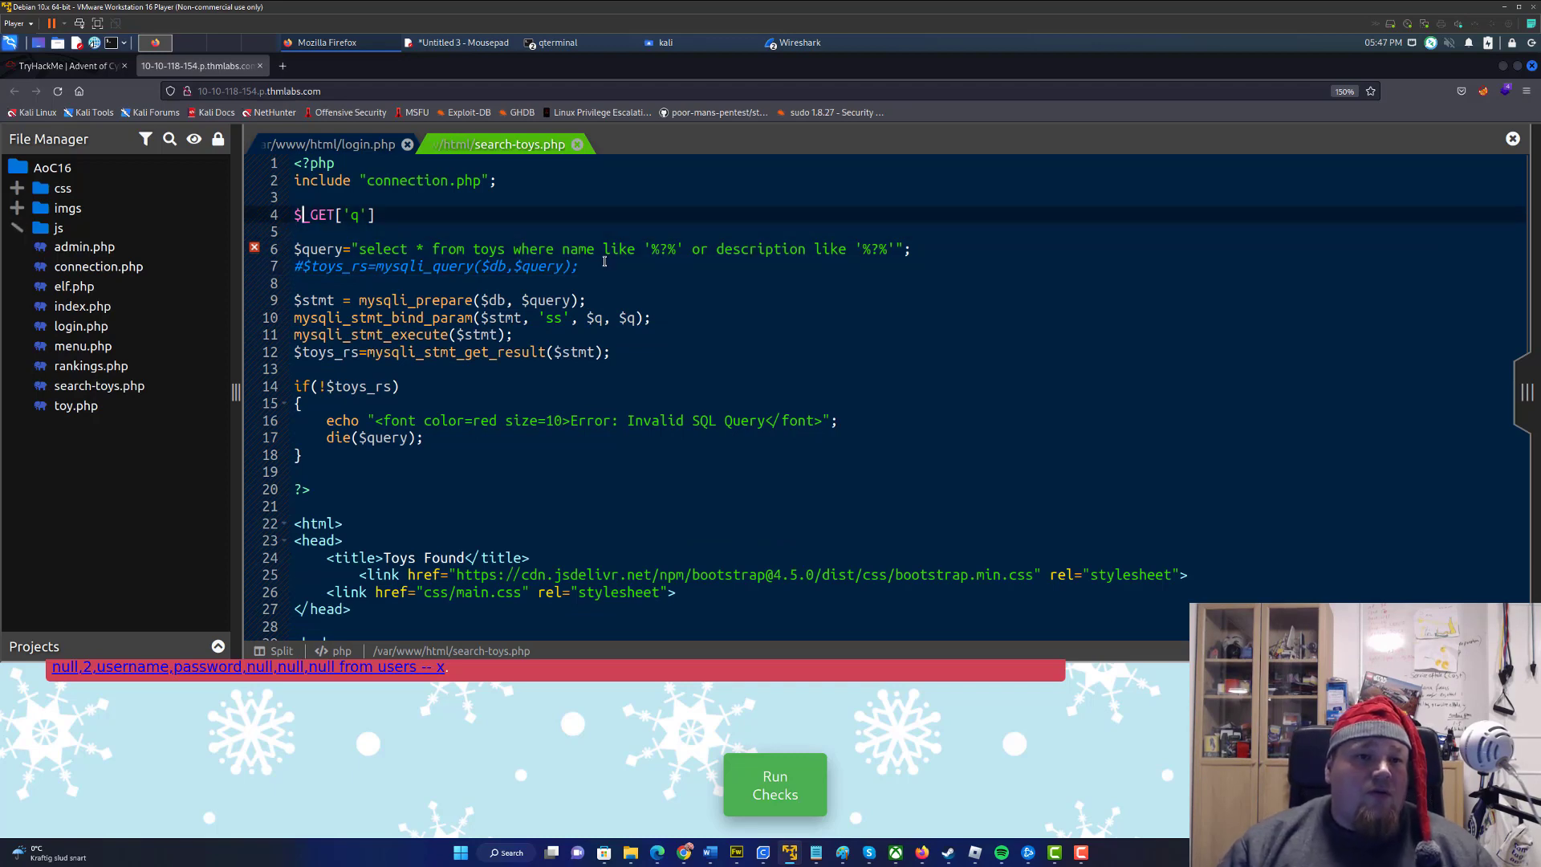
Replace the bare $_GET['q'] line with the $q assignment, save, and run checks
left_click(73, 66)
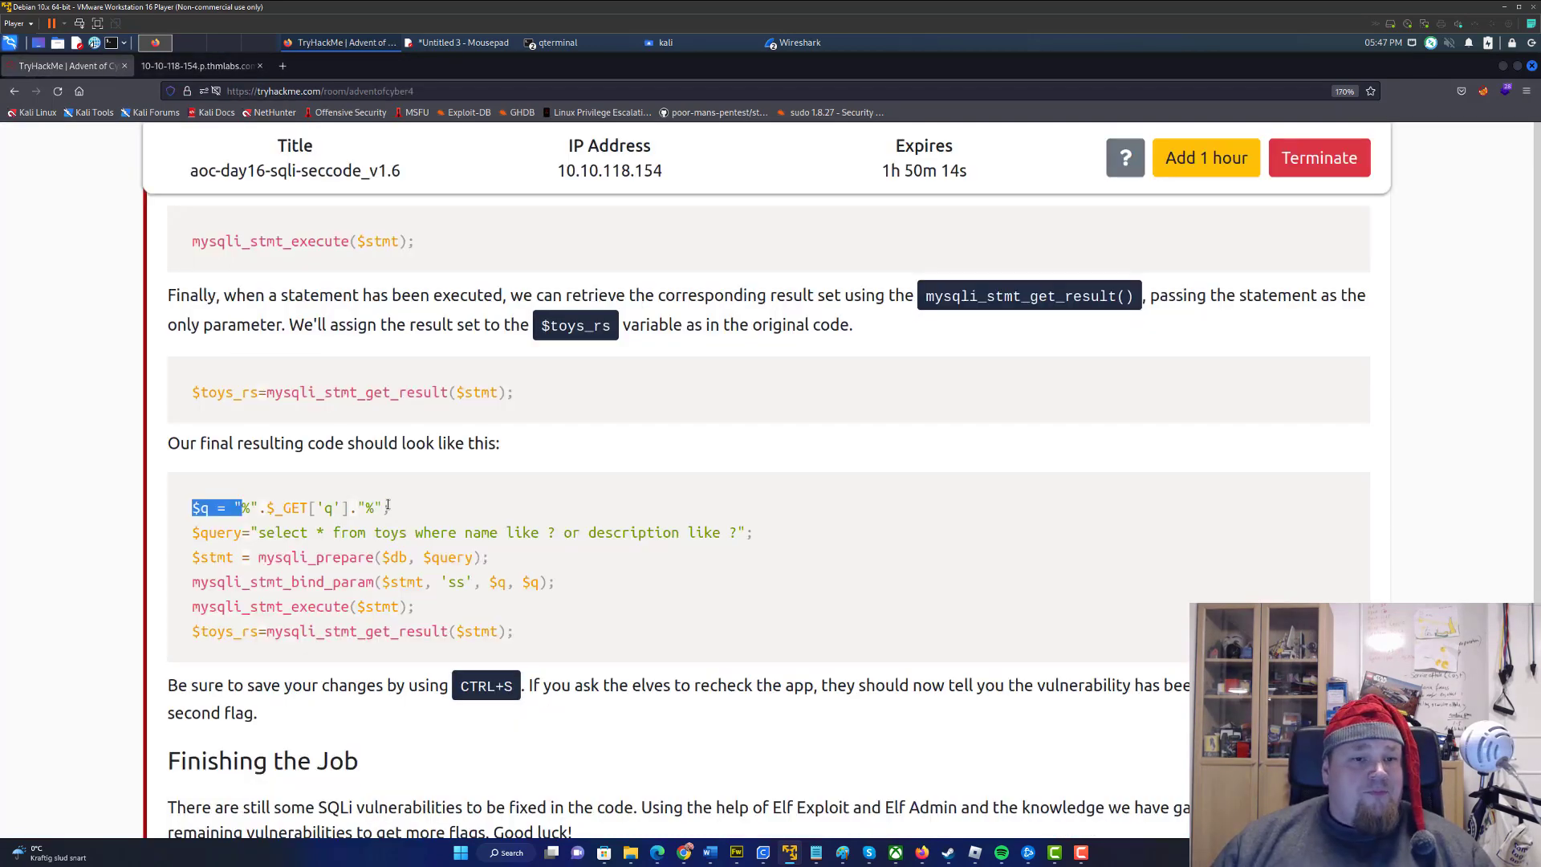
left_click_drag(391, 507, 190, 509)
key("ctrl+c")
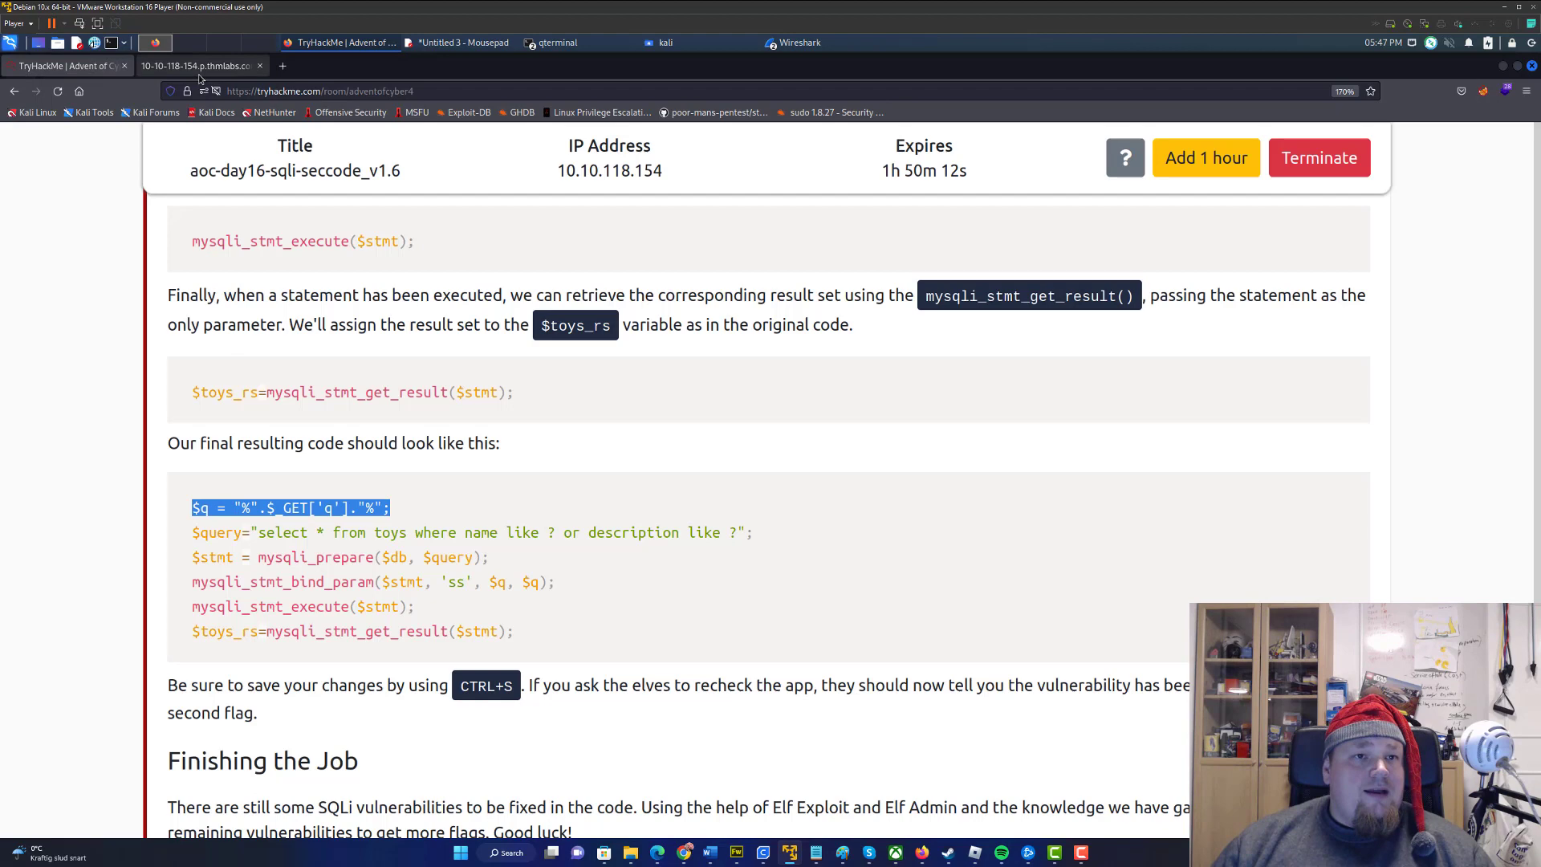
left_click(199, 66)
left_click_drag(374, 214, 294, 214)
key("ctrl+v")
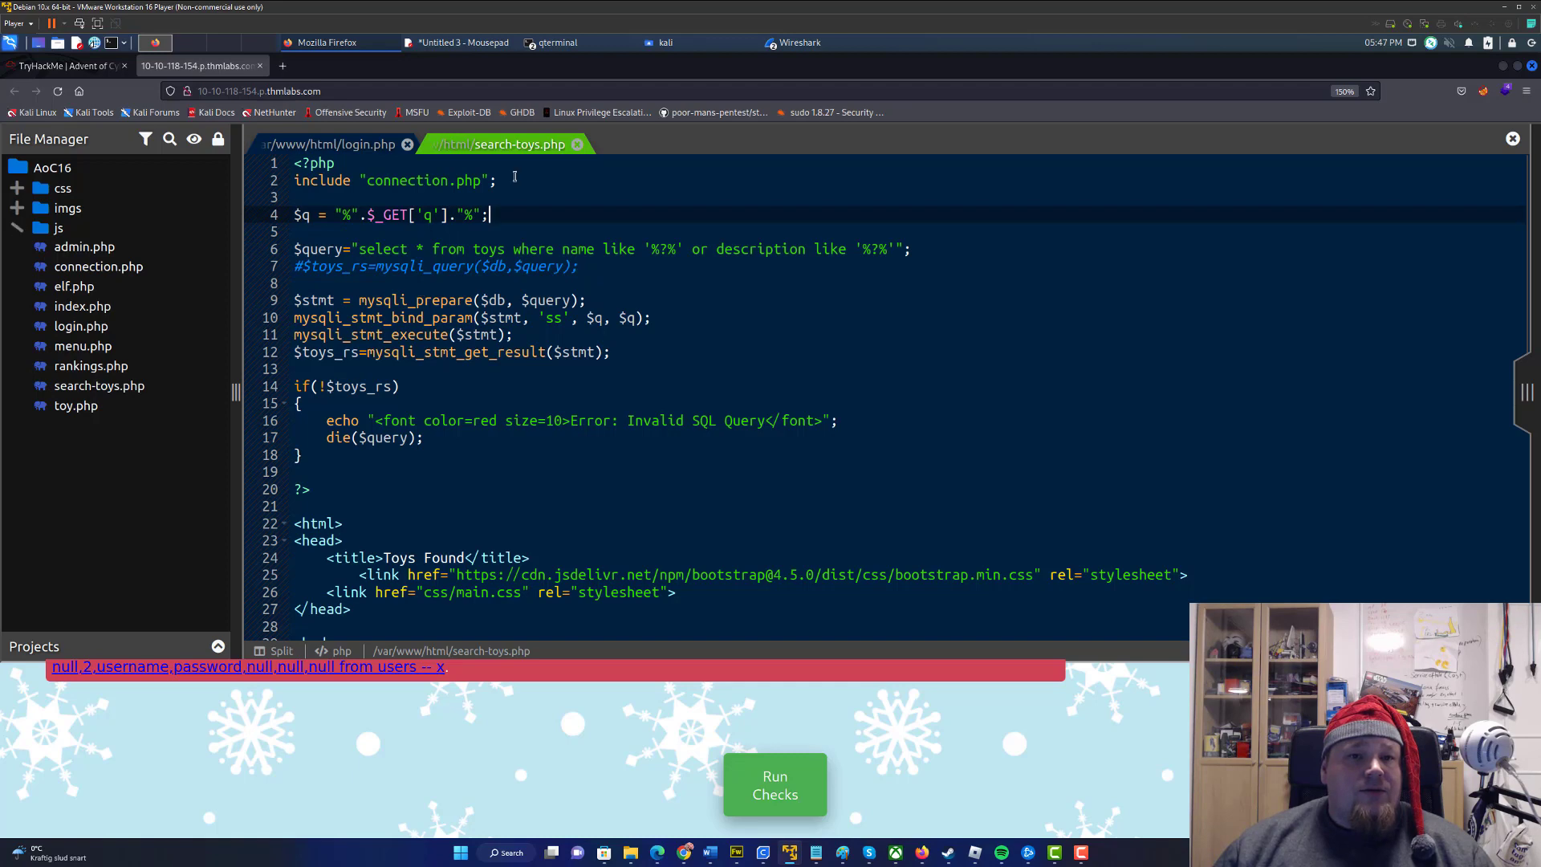
left_click(514, 335)
key("ctrl+s")
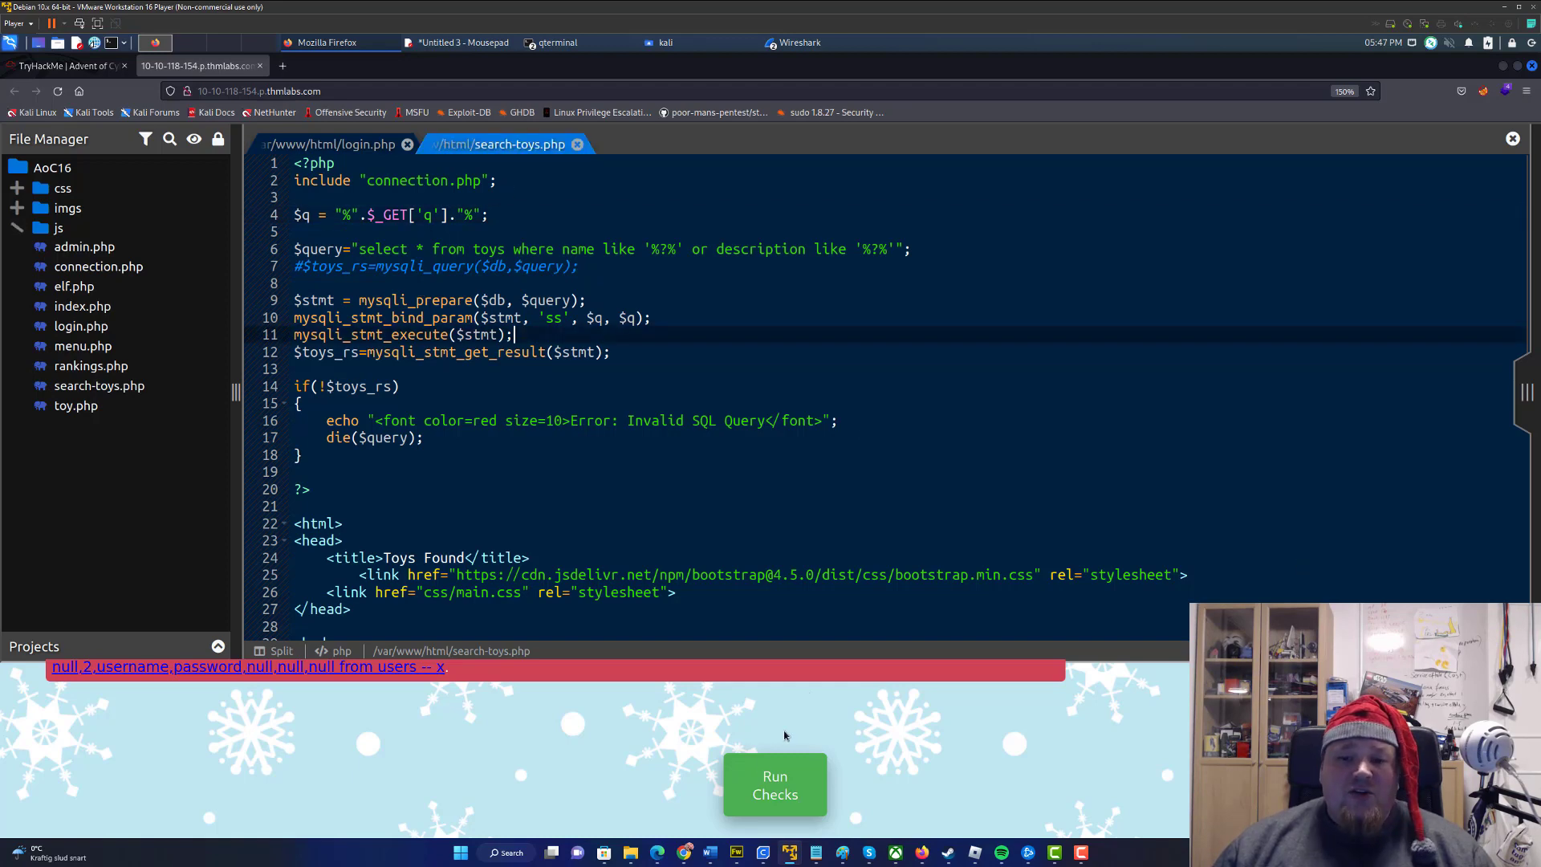
left_click(777, 779)
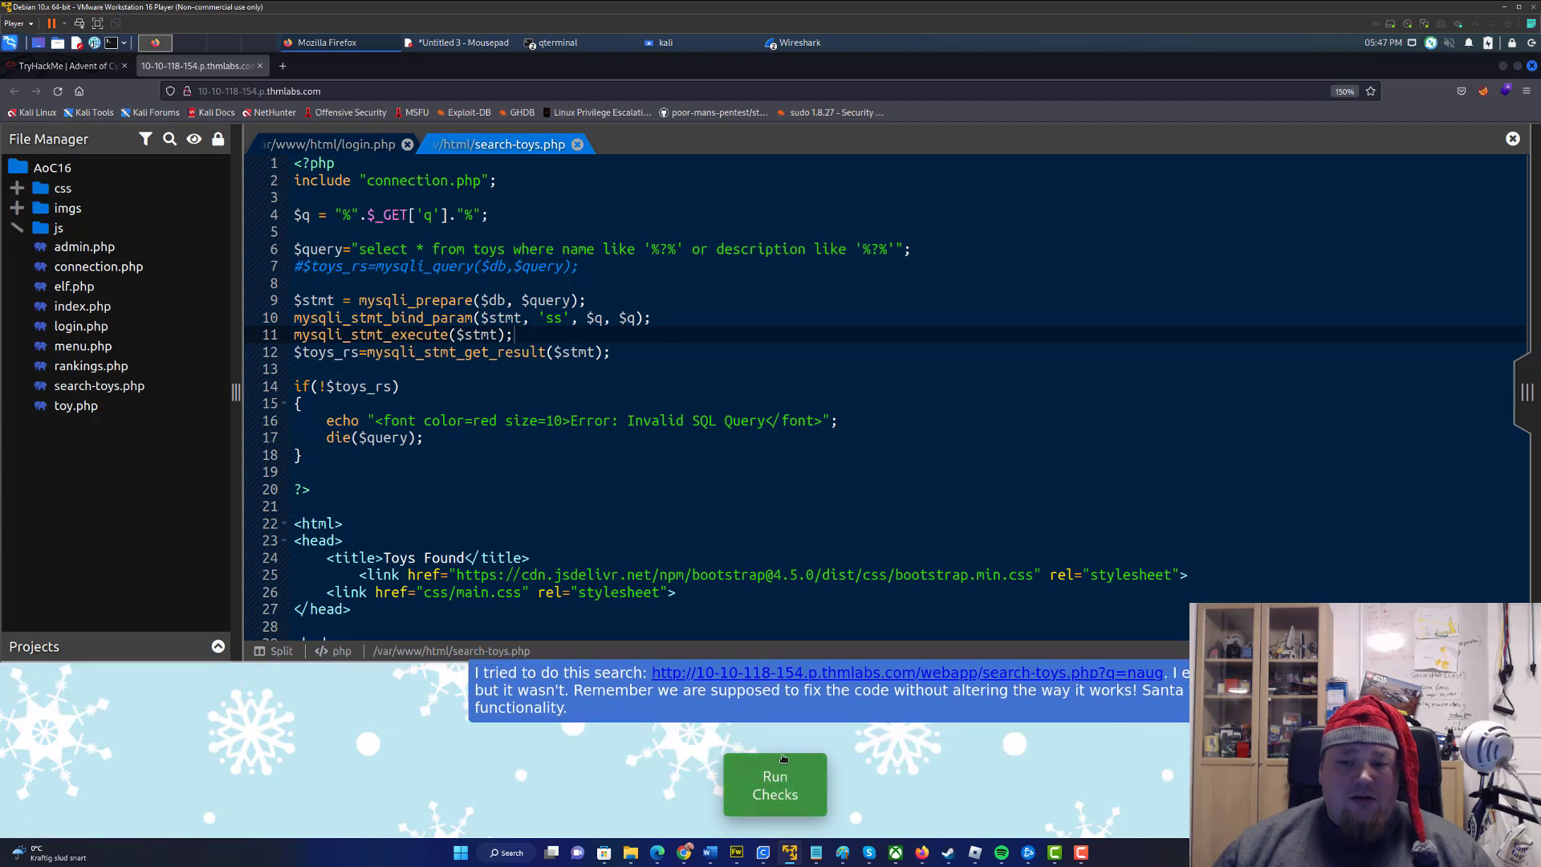
Change both '%?%' placeholders to bare ?, save, rerun checks, and select Flag2
left_click(784, 760)
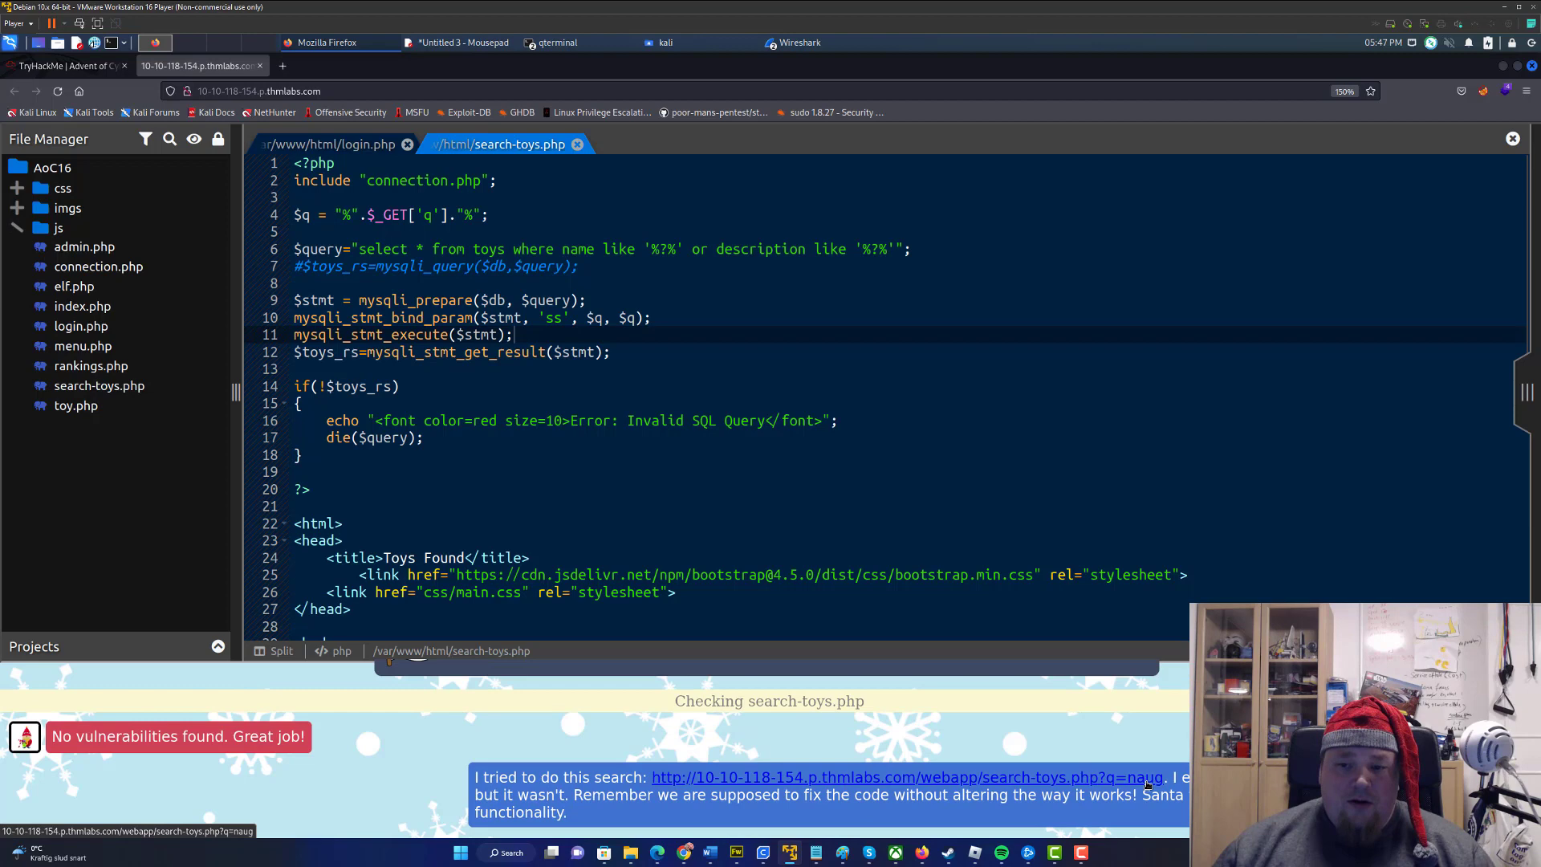
scroll(707, 555, "down", 8)
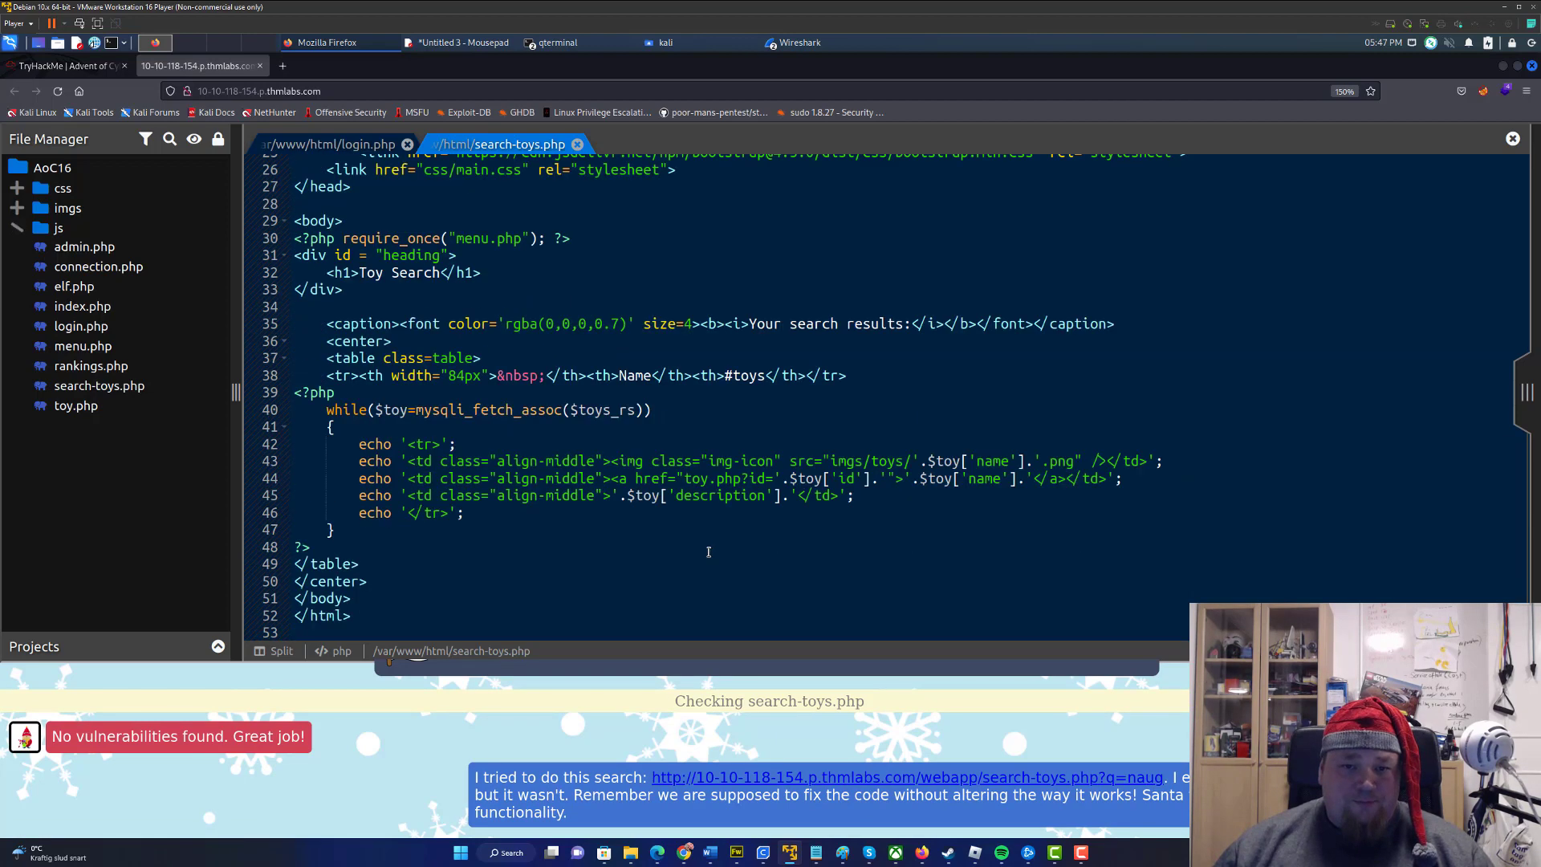
scroll(707, 551, "up", 8)
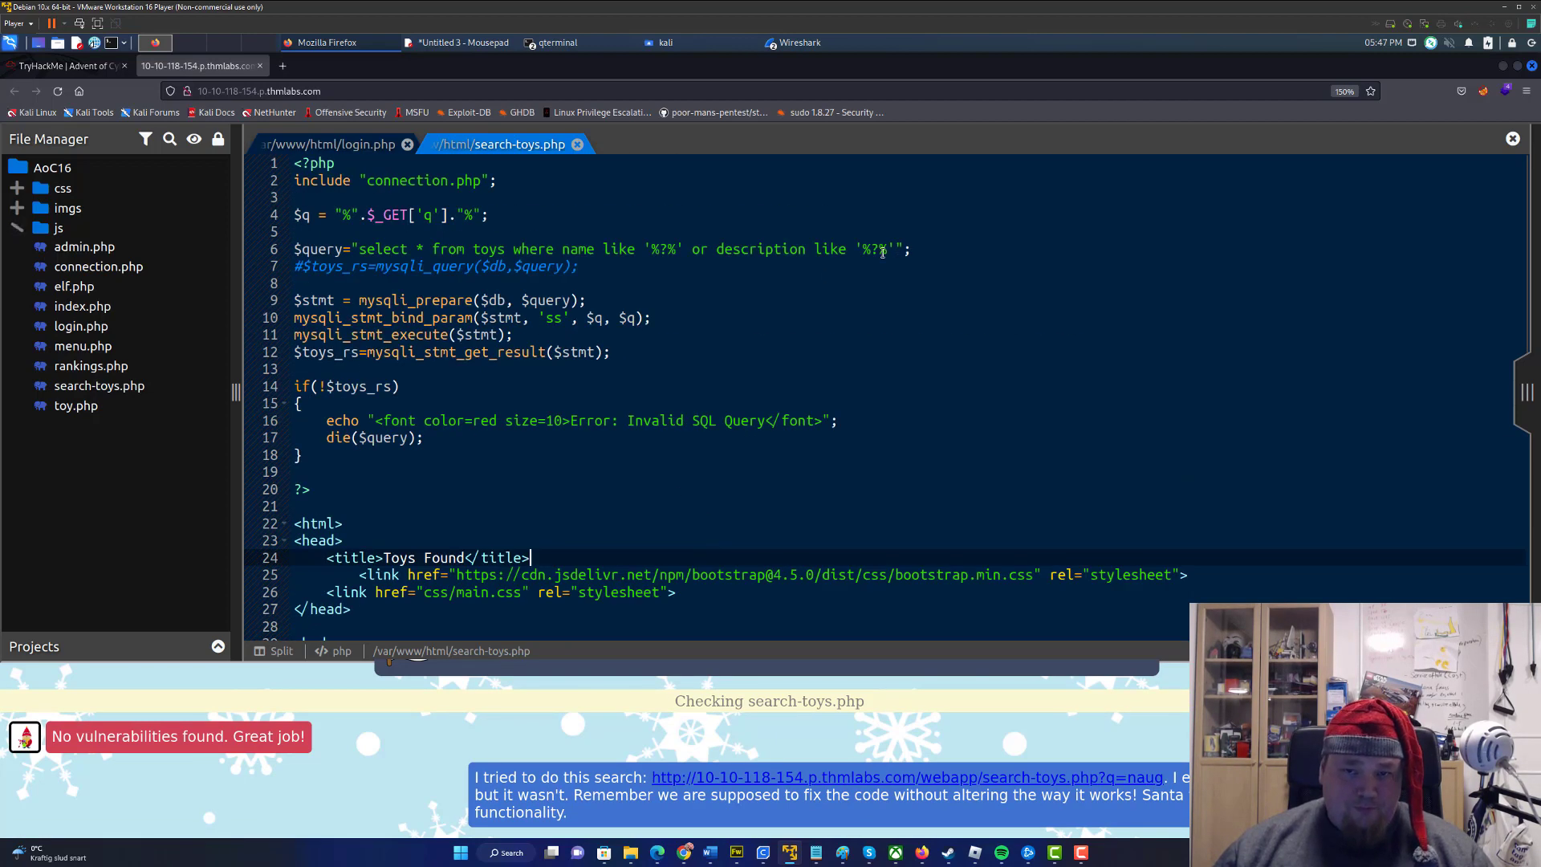
left_click(681, 249)
left_click_drag(679, 248, 645, 248)
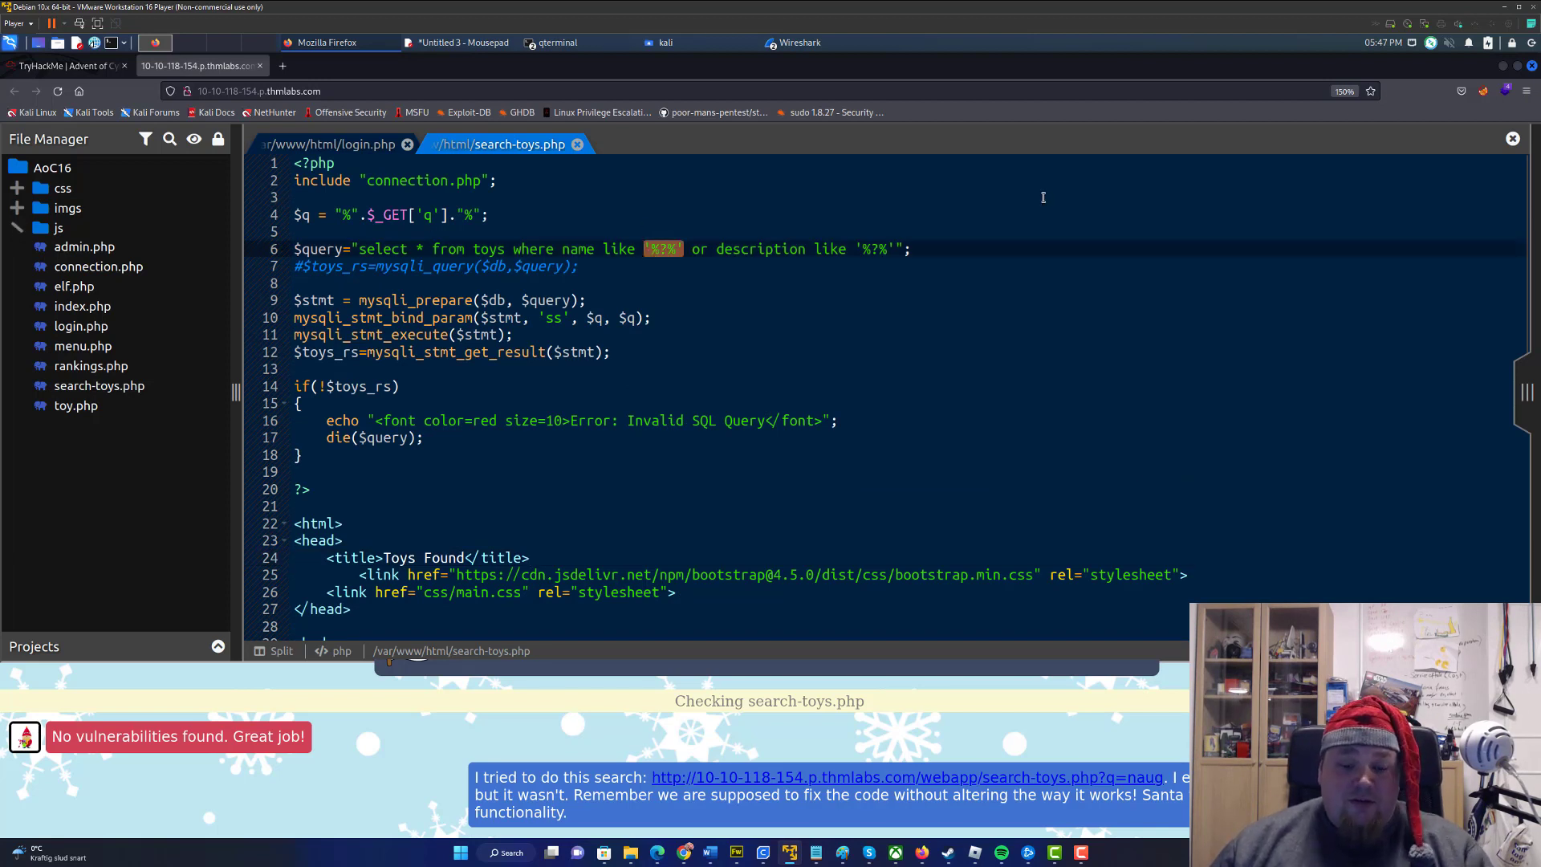
type("?")
left_click_drag(863, 248, 817, 249)
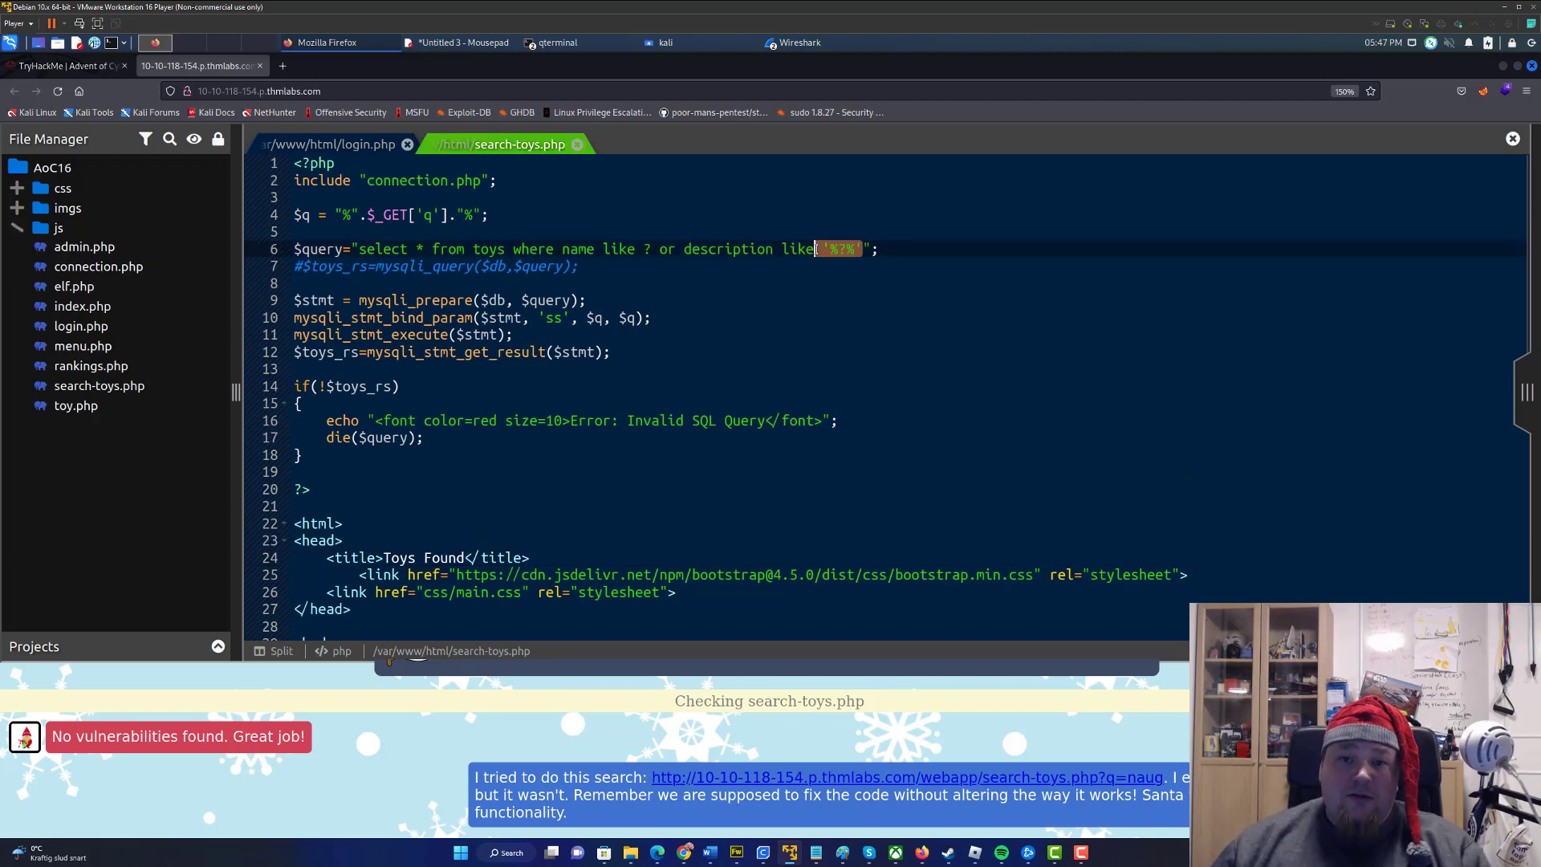
type("?")
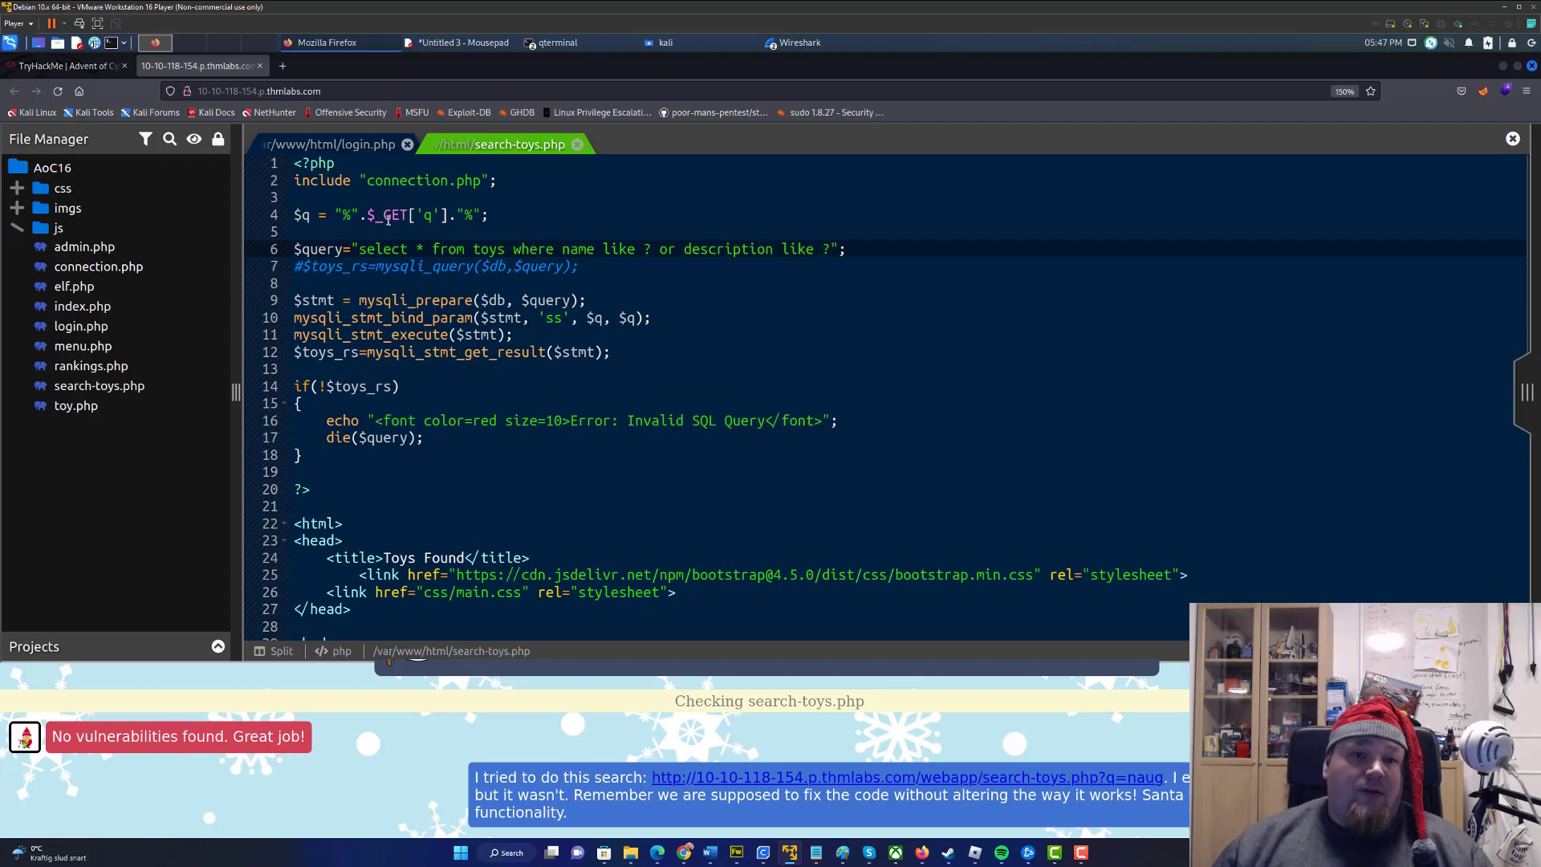
key("ctrl+s")
left_click(385, 215)
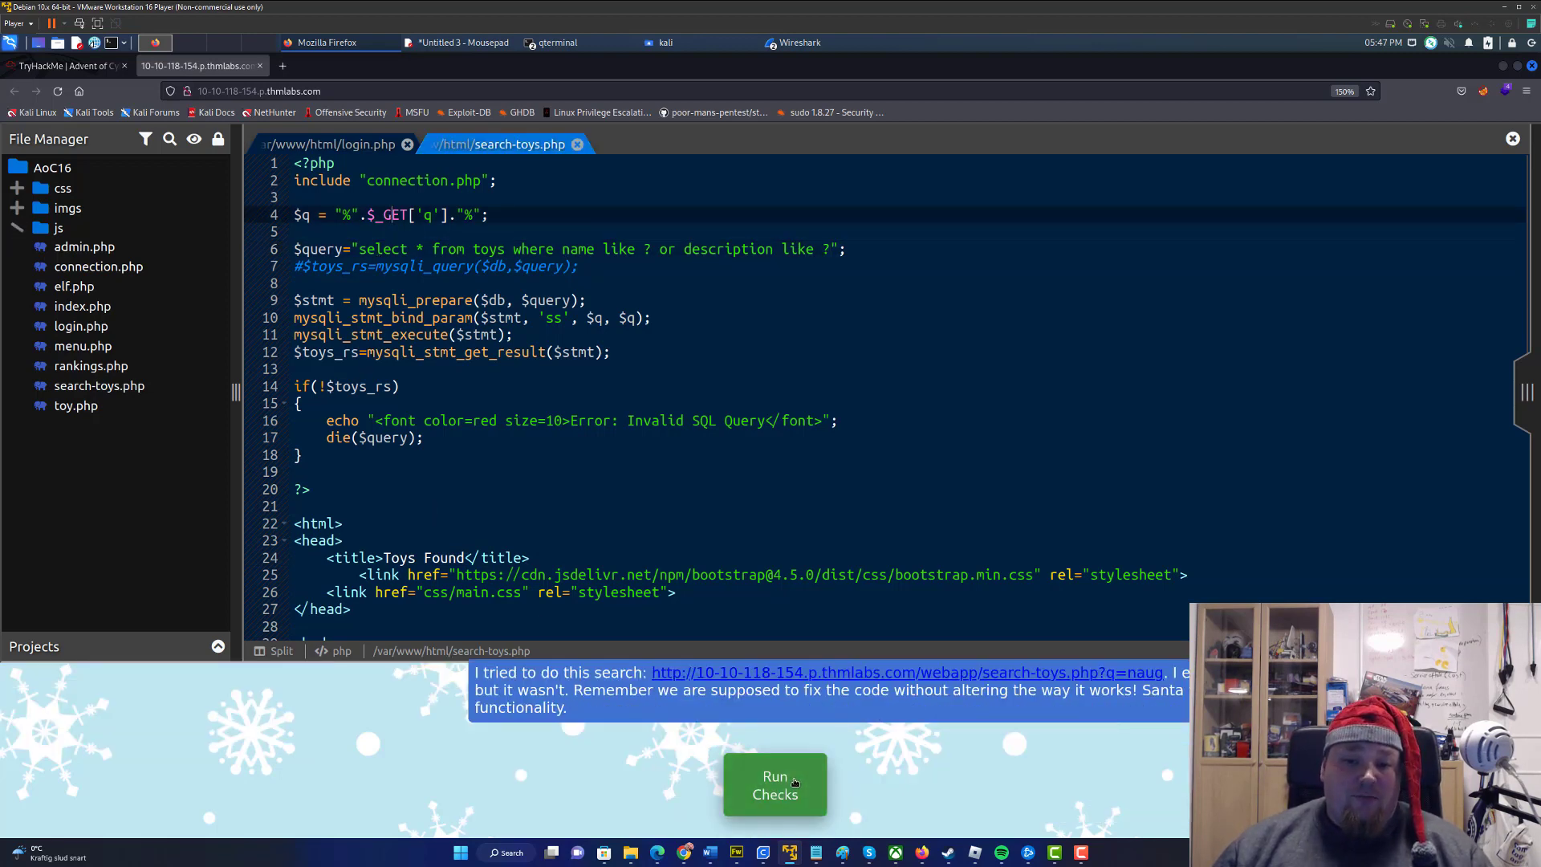
left_click(777, 782)
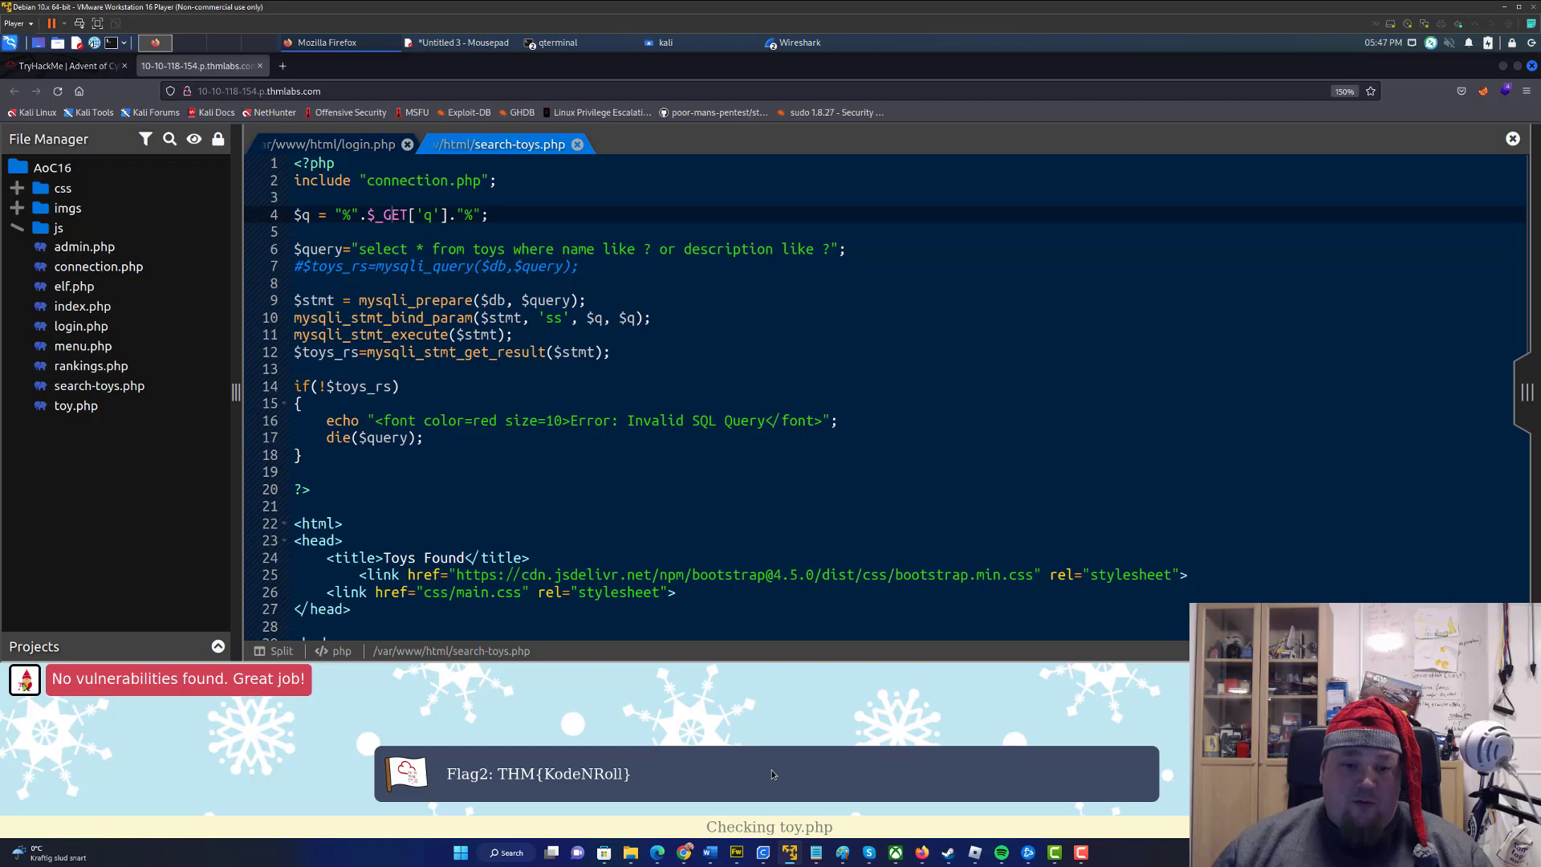
left_click_drag(632, 689, 448, 693)
key("ctrl+c")
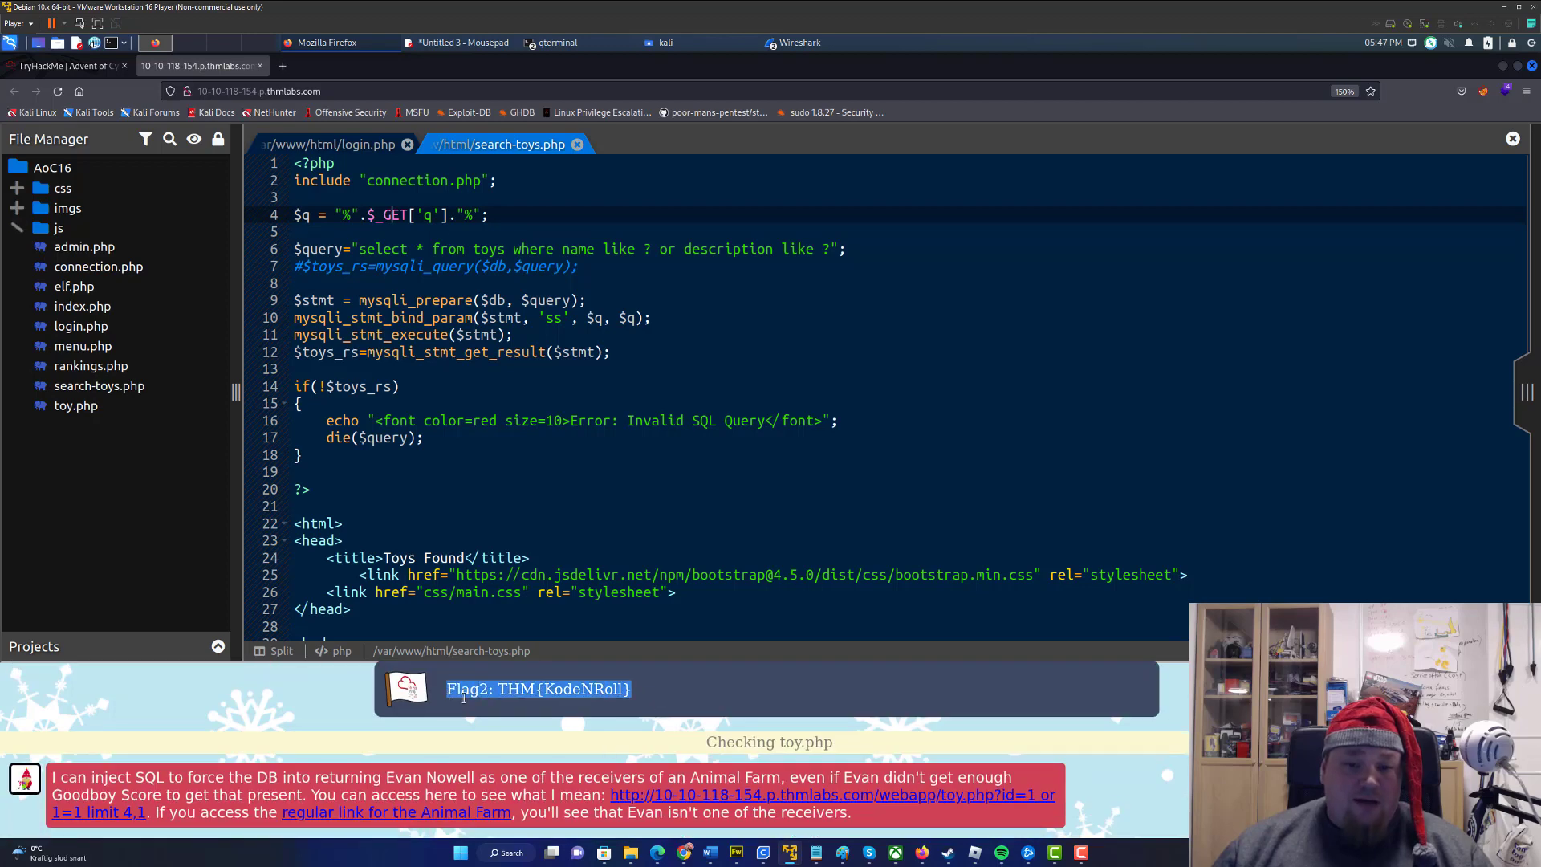
Paste Flag2 into the room's answer field, strip the 'Flag2:' prefix, leaving THM{KodeNRoll}
left_click(67, 65)
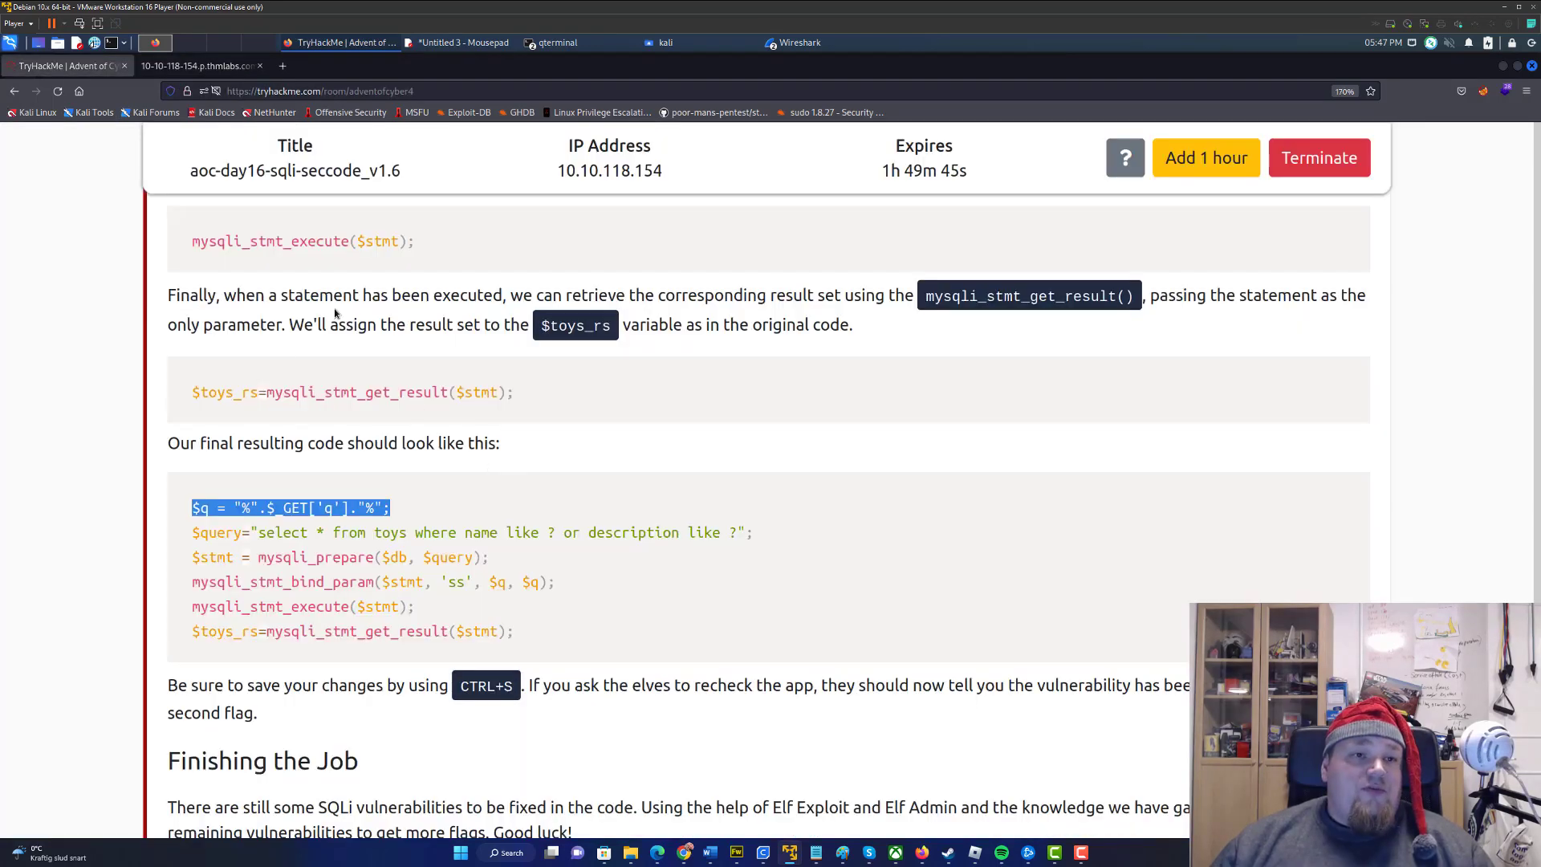
scroll(335, 313, "down", 2)
scroll(335, 314, "down", 5)
left_click(771, 353)
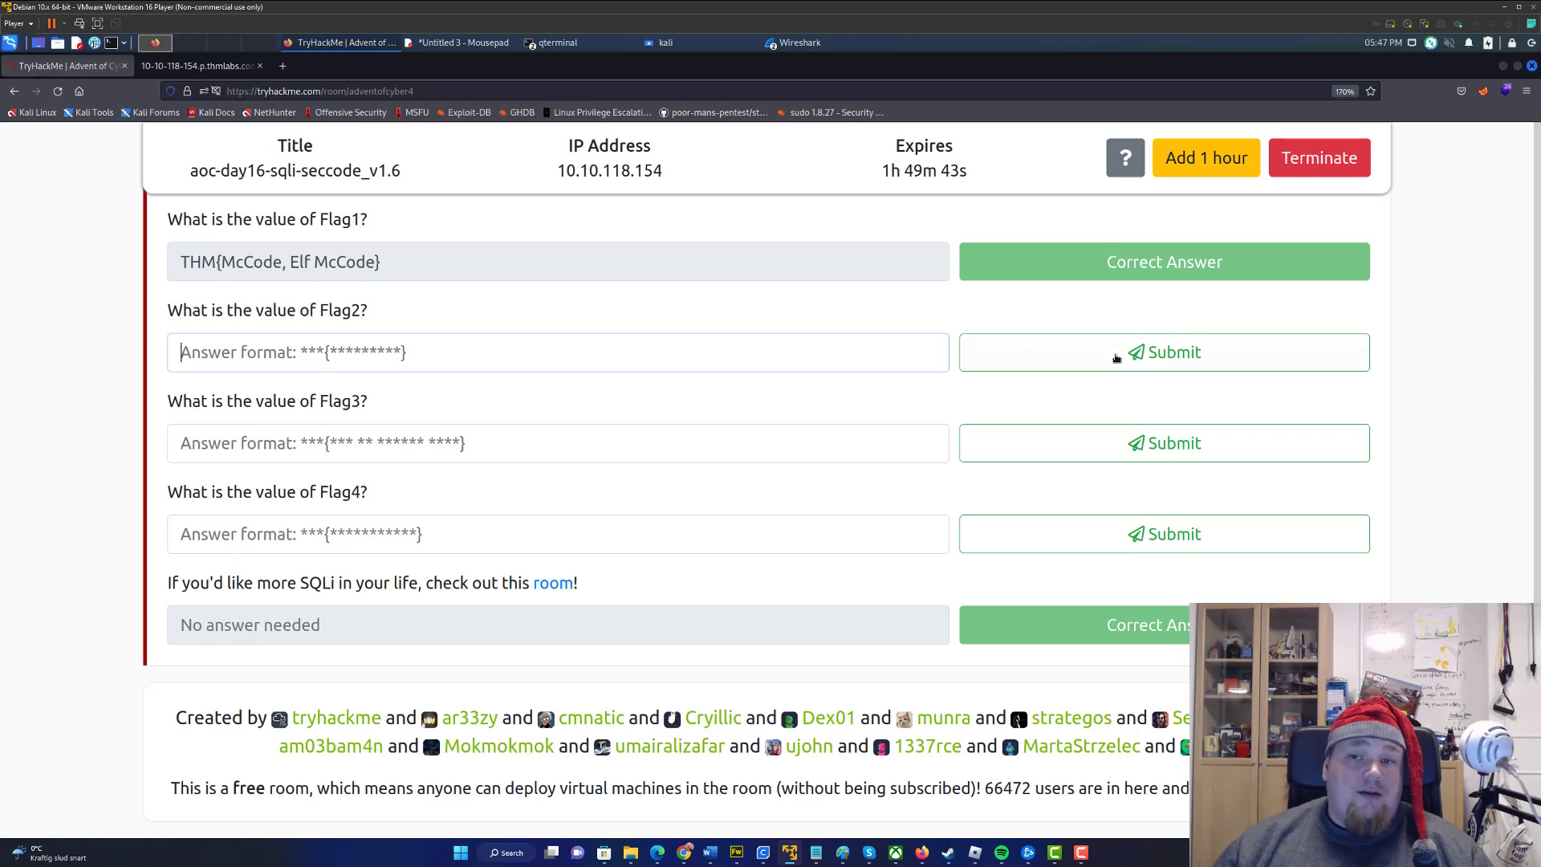
key("ctrl+v")
left_click(1116, 357)
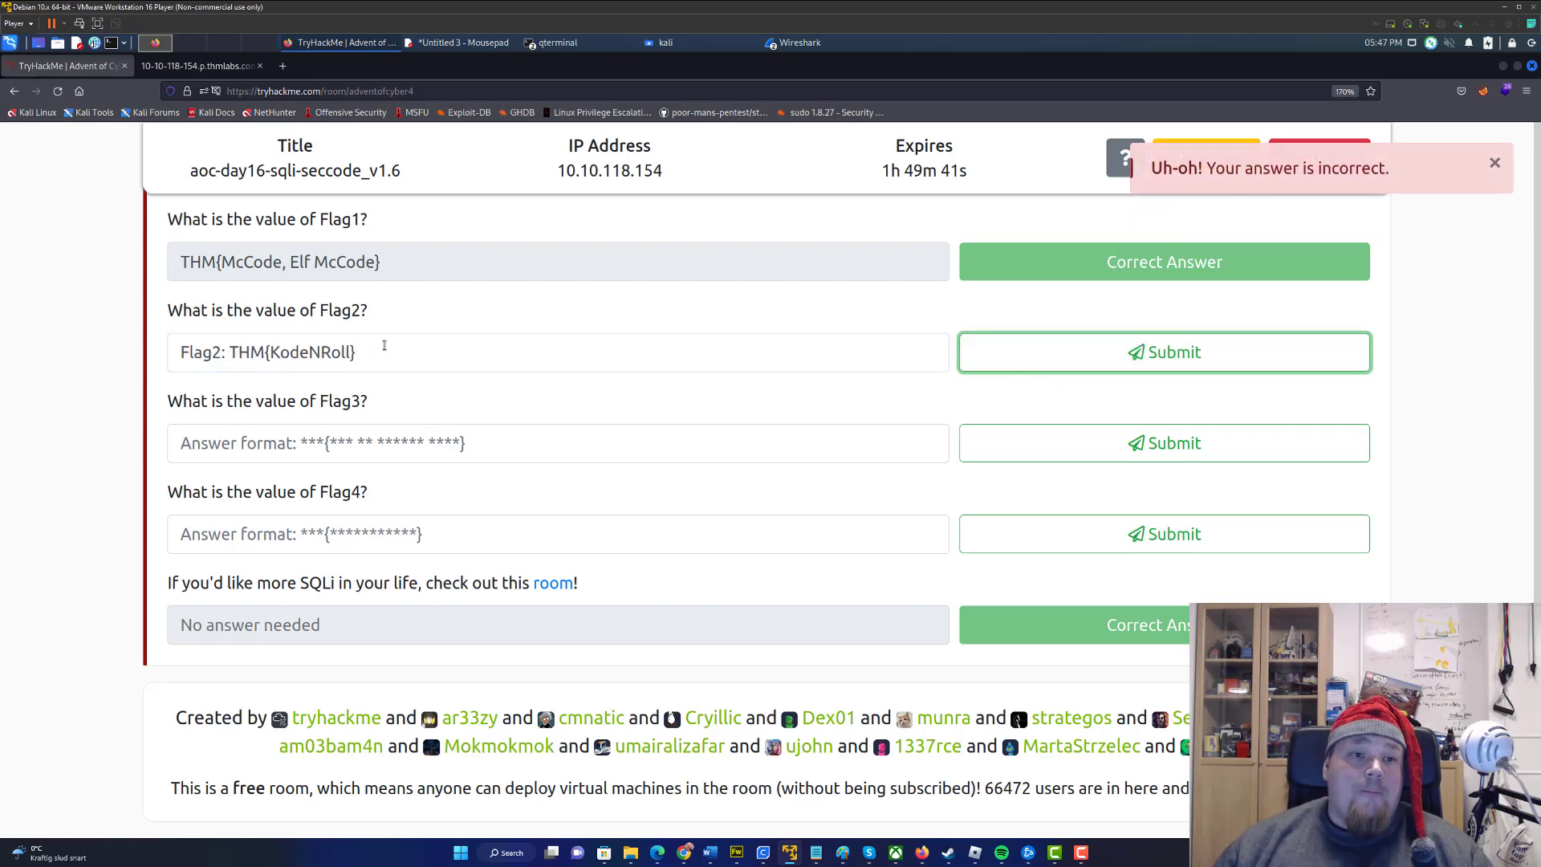
left_click_drag(233, 352, 181, 351)
key("BackSpace")
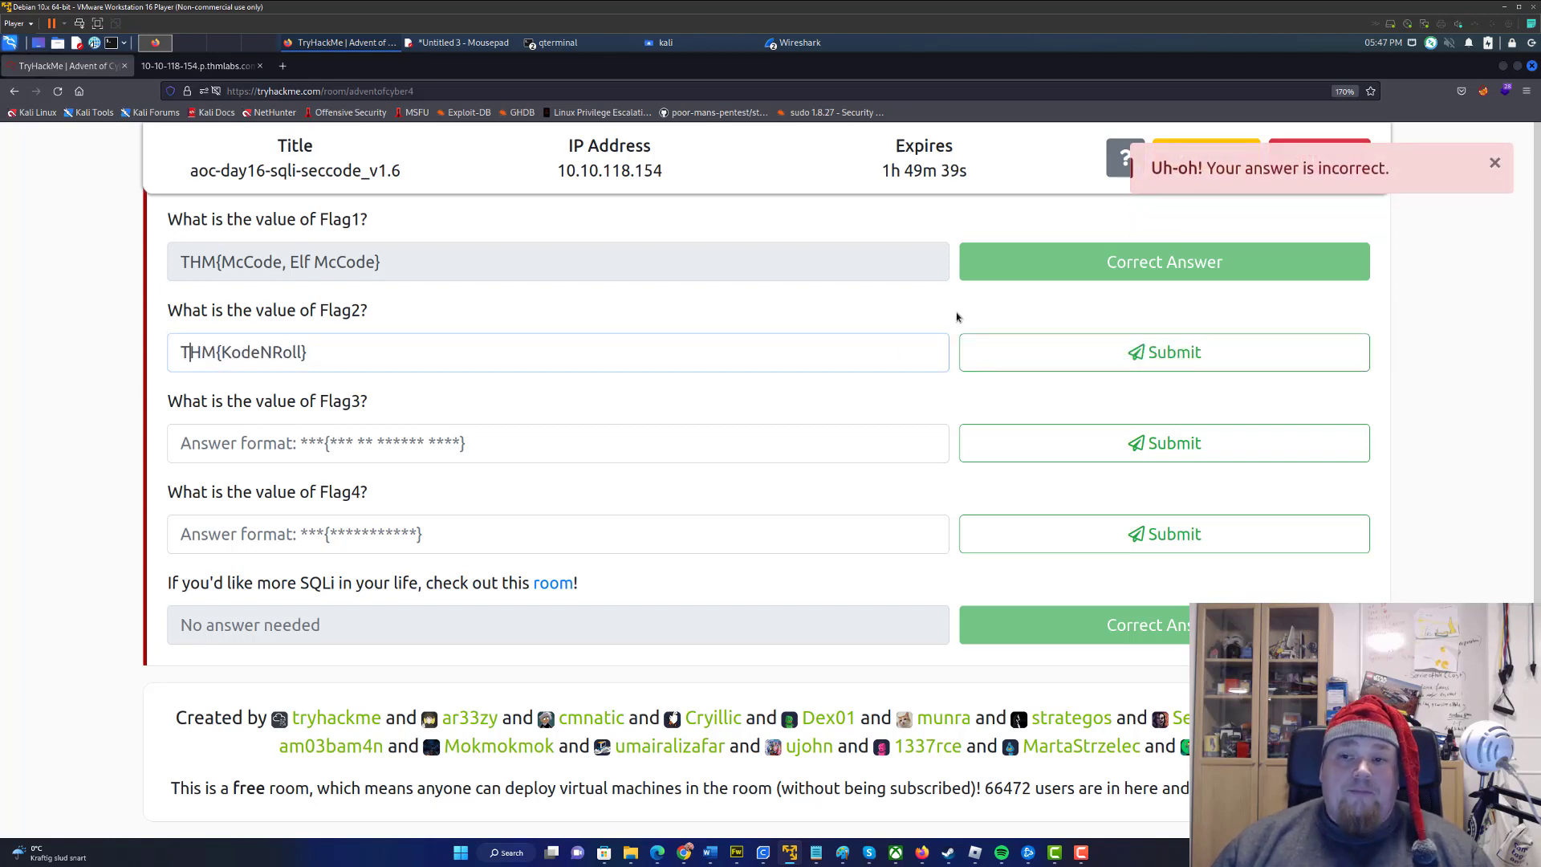
left_click(979, 353)
Rerun checks, open toy.php, and wrap line 4's $_GET['id'] in intval()
left_click(199, 66)
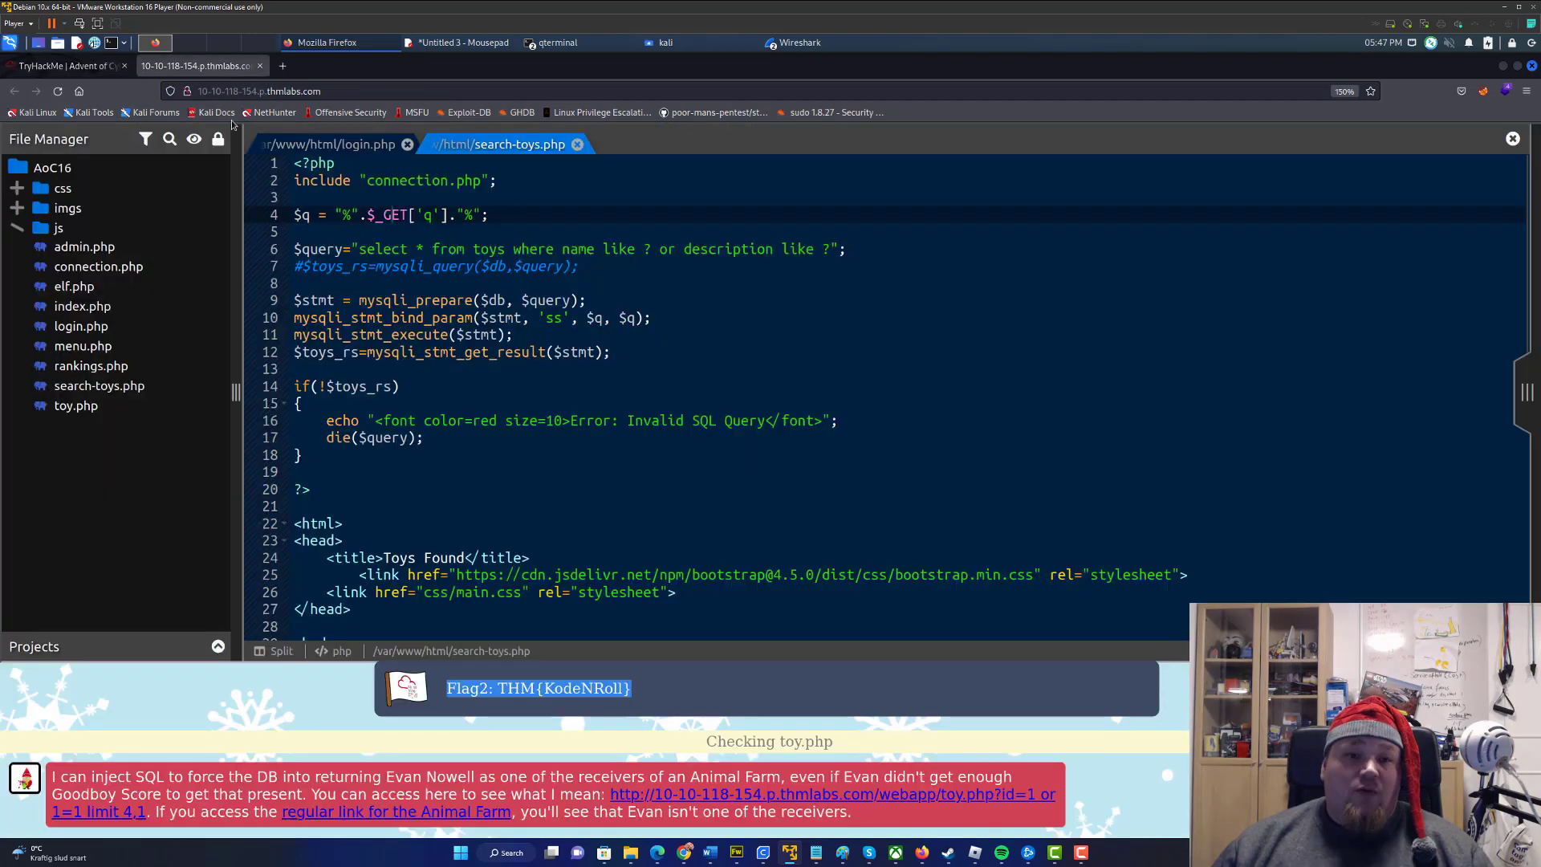
scroll(666, 555, "down", 2)
scroll(754, 748, "down", 2)
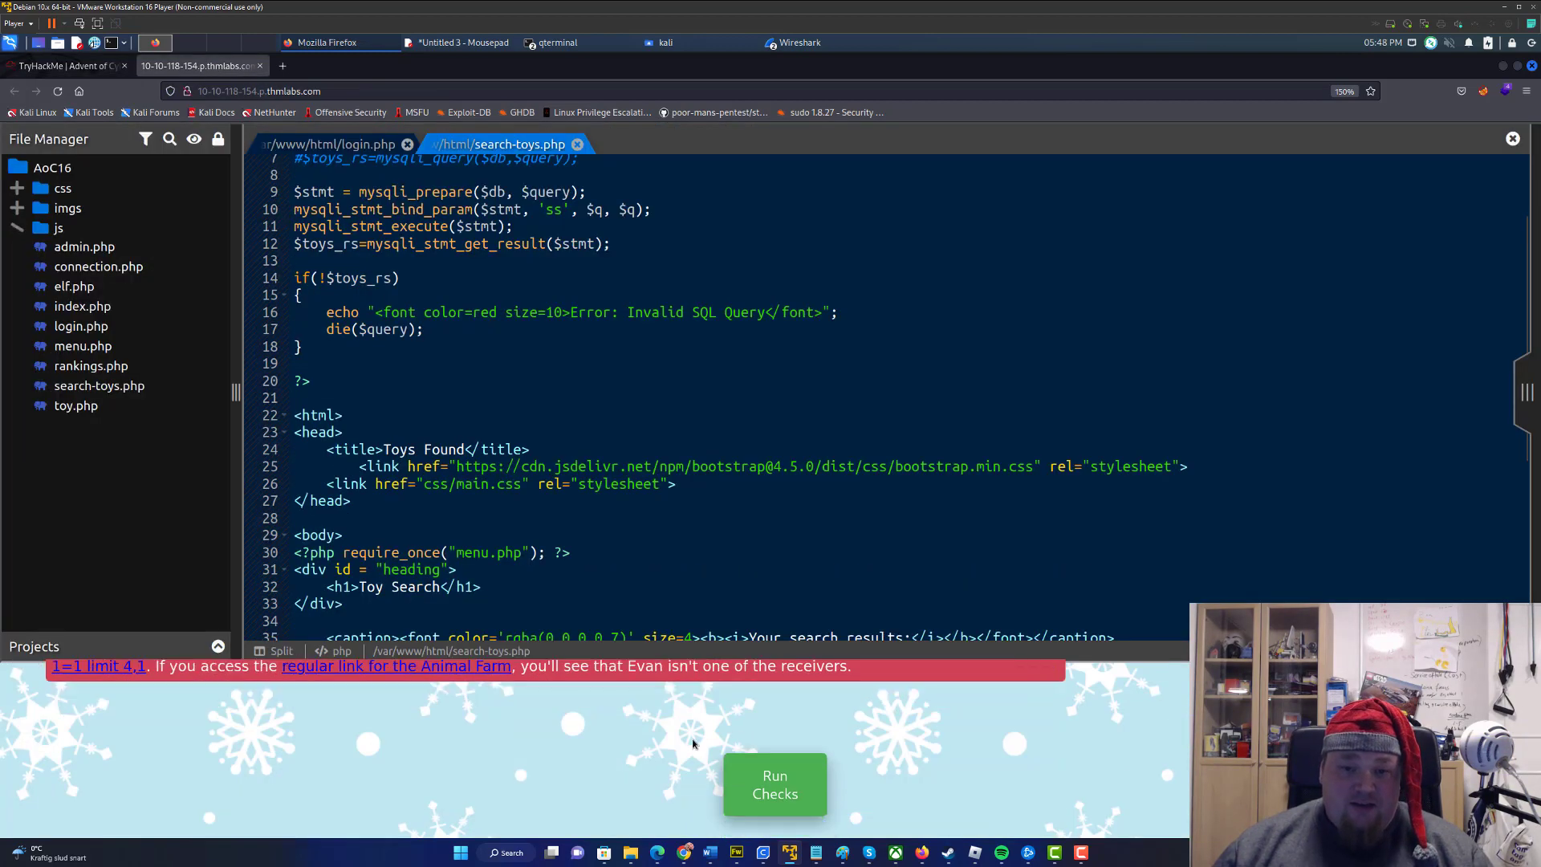
left_click(770, 790)
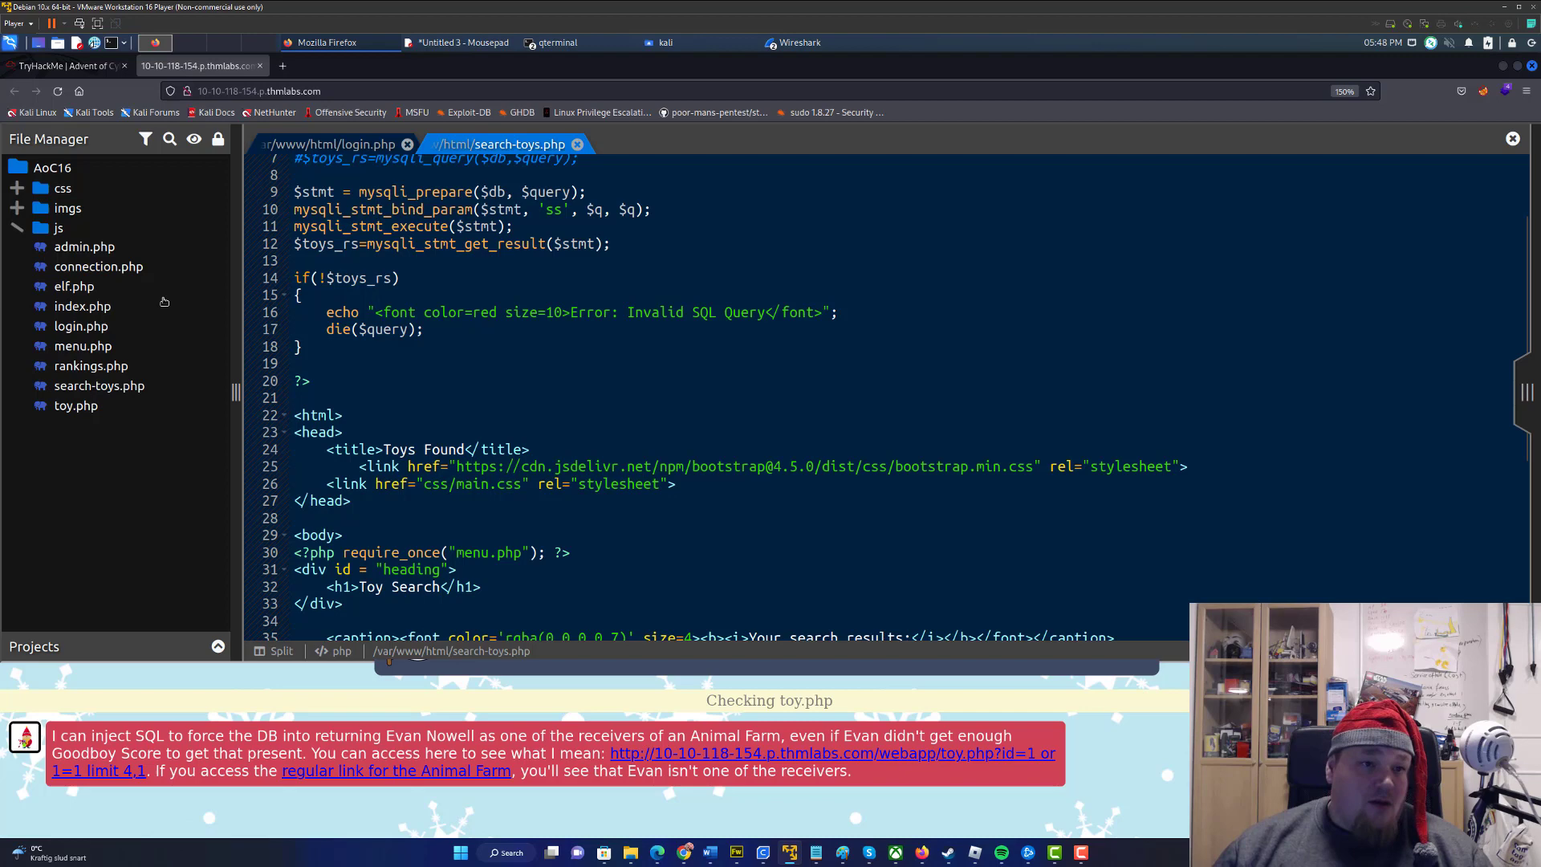
left_click(76, 406)
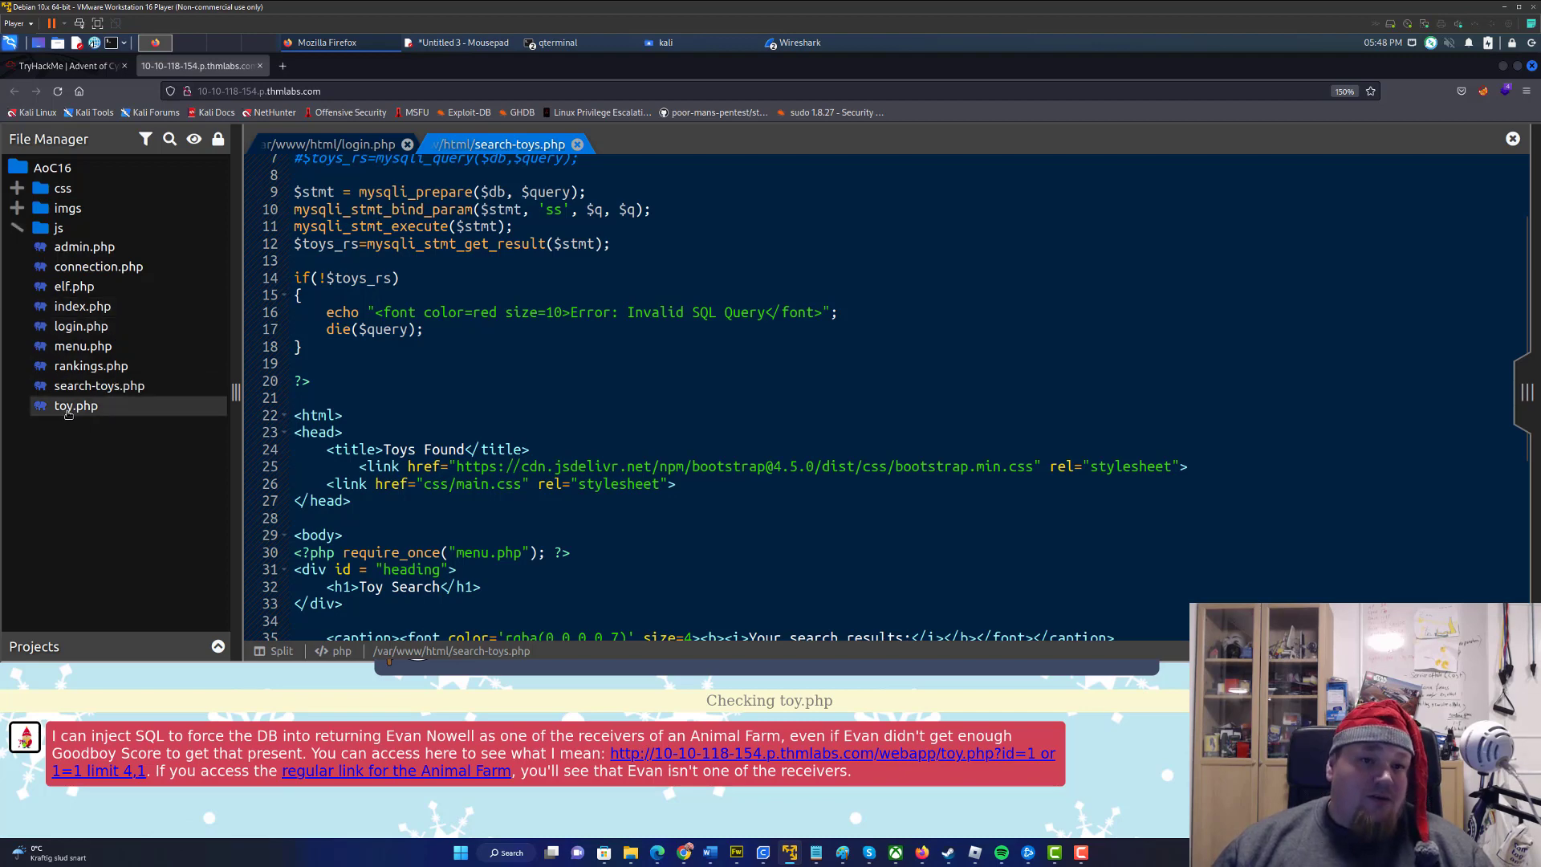
left_click(577, 145)
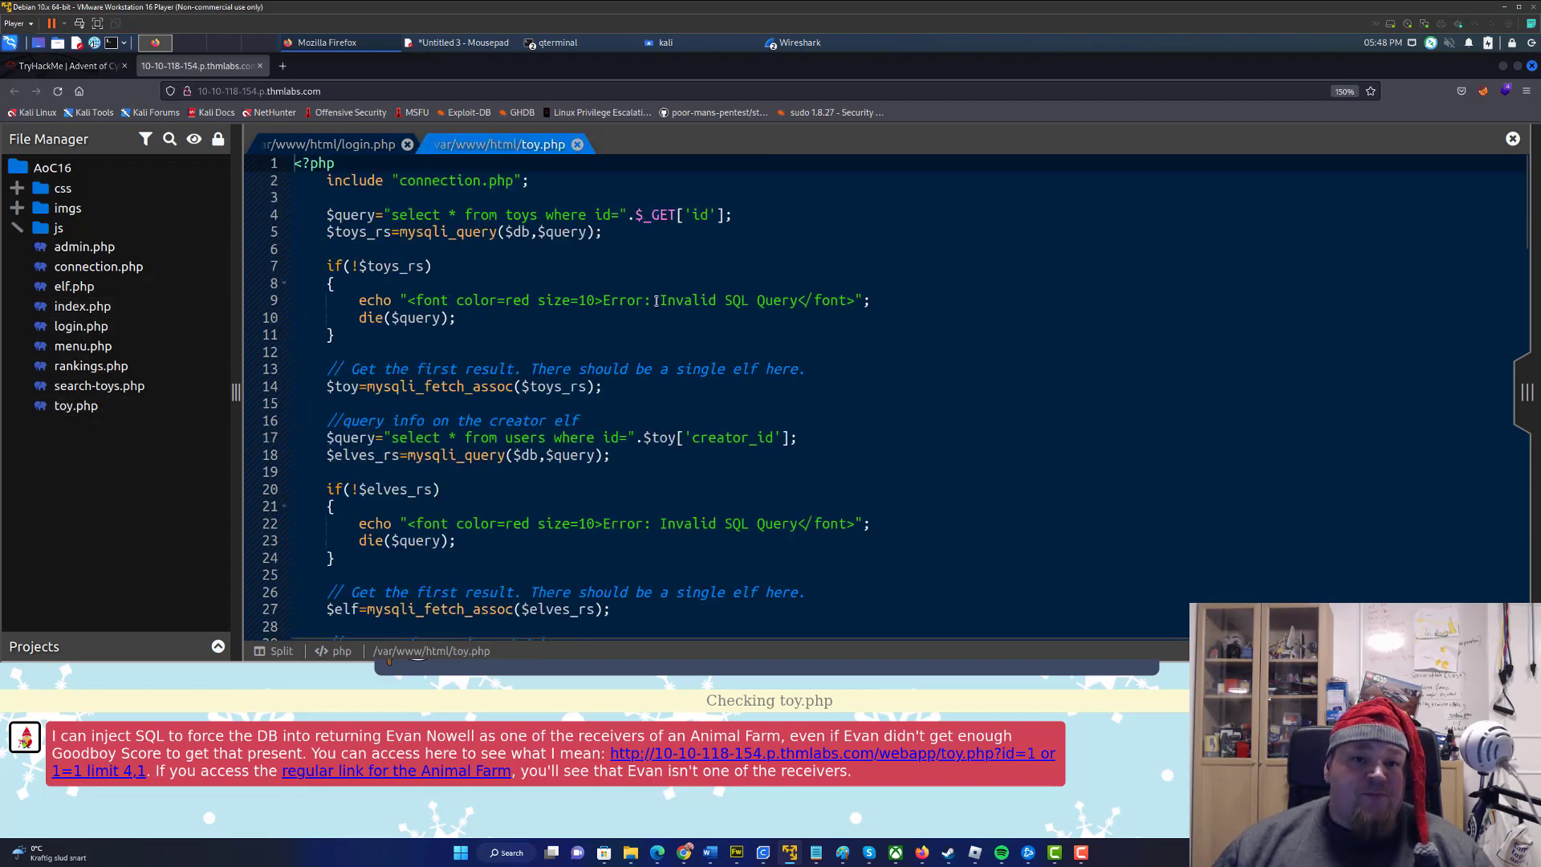
left_click(637, 215)
type("intal")
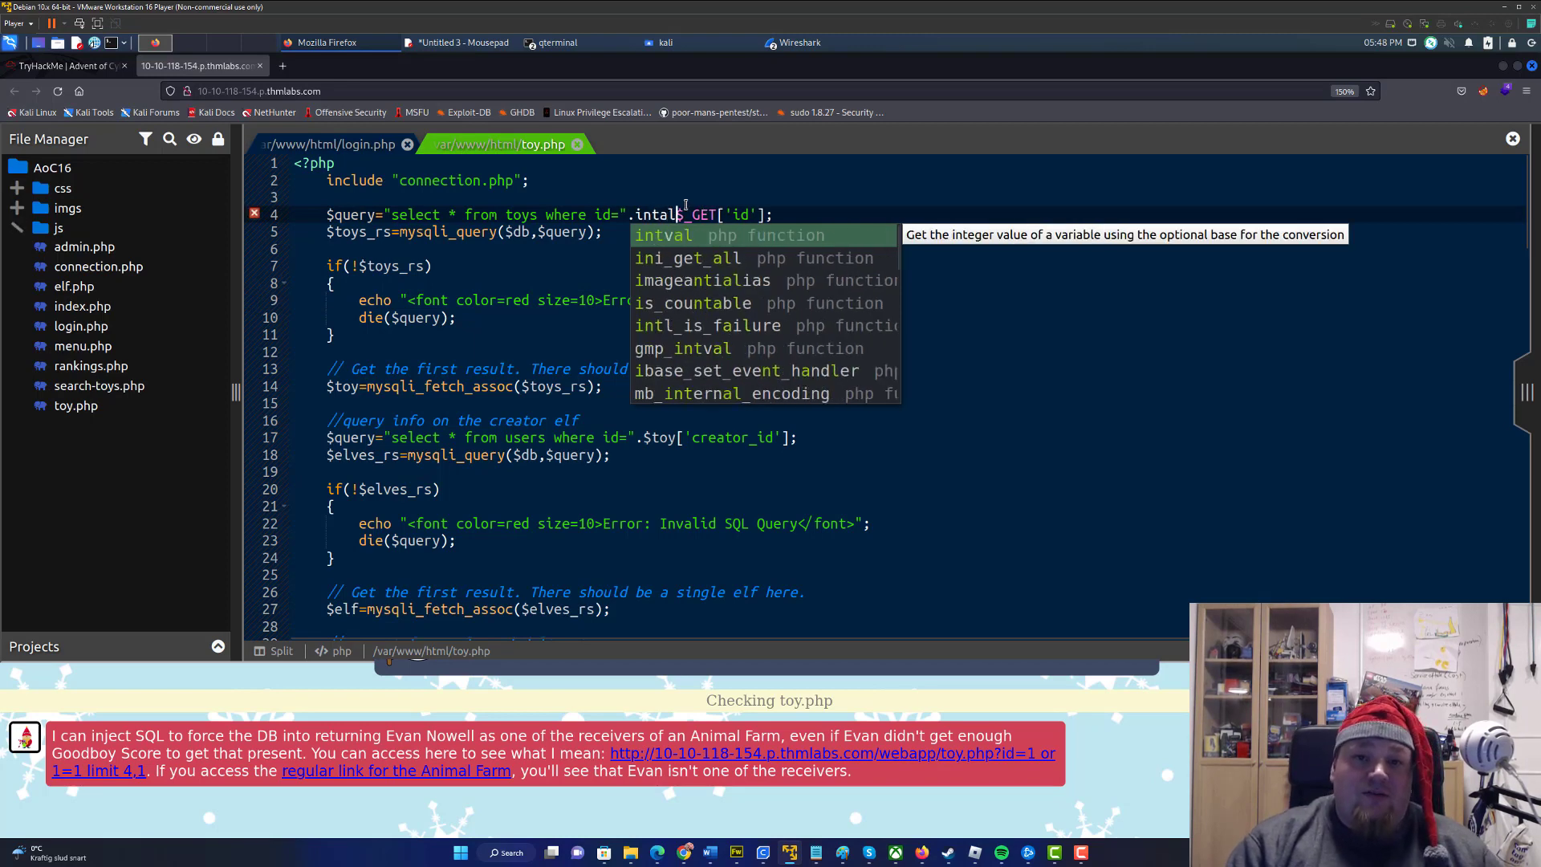
key("Return")
type("(")
key("End")
key("Left")
type(")")
key("End")
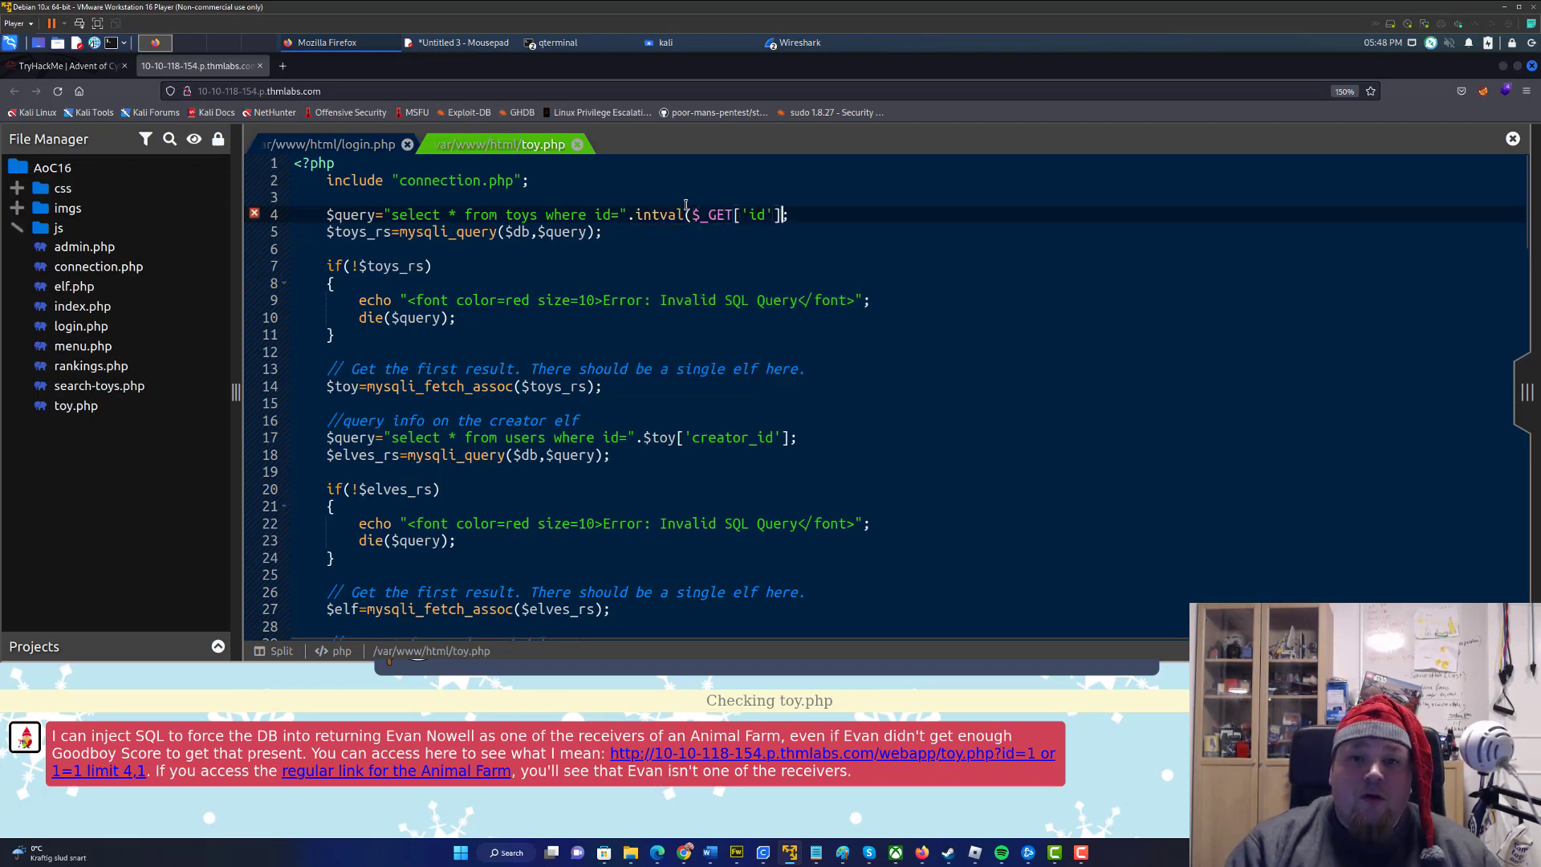
type(");")
key("ctrl+s")
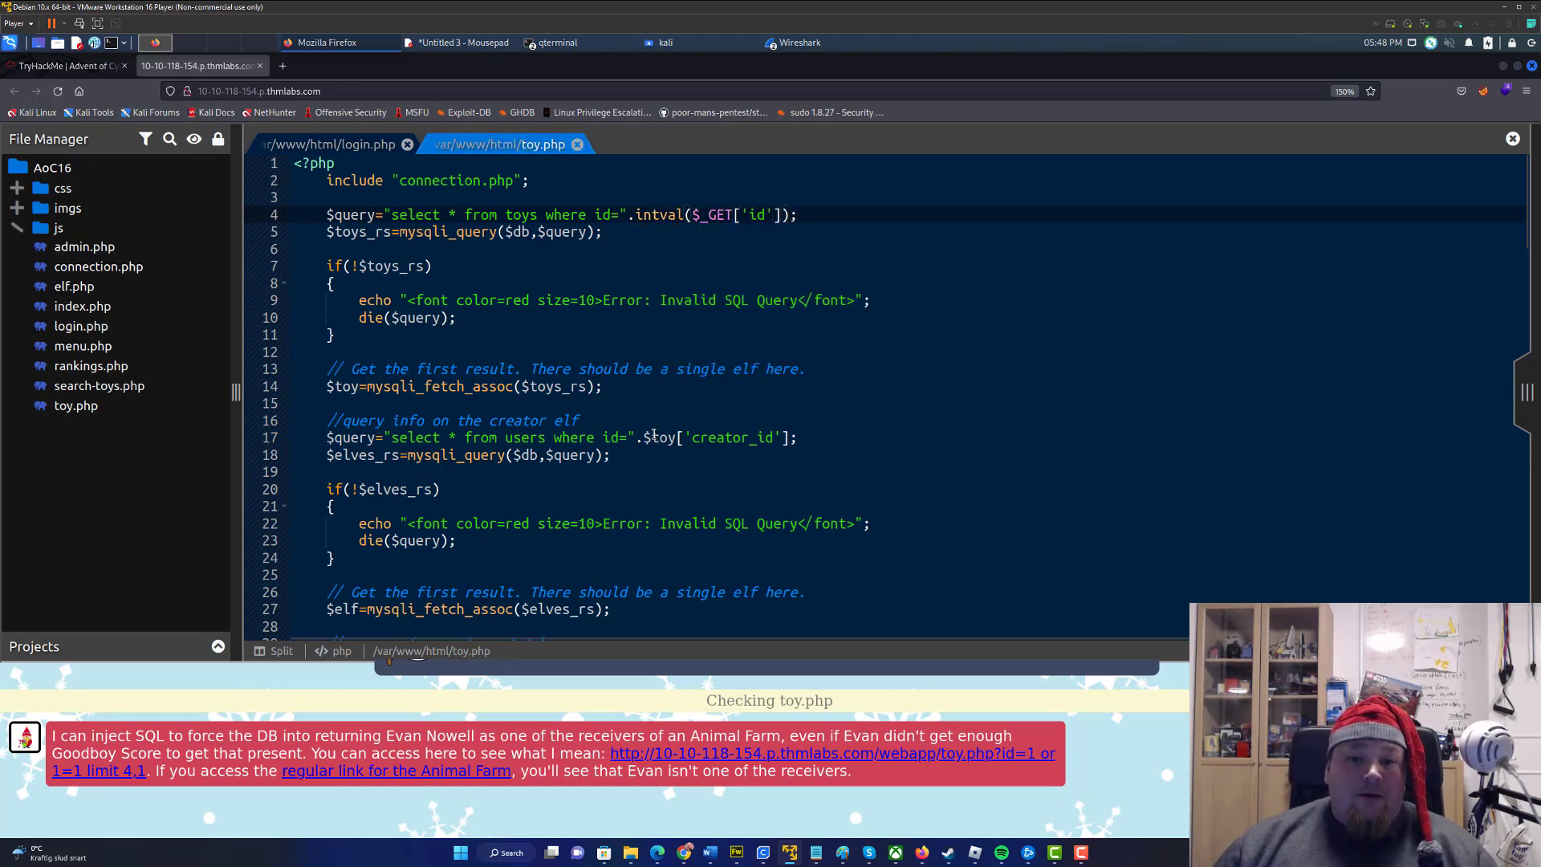
Wrap $toy['creator_id'] on line 17 and $_GET['id'] on line 30 in intval(), saving each
left_click(645, 437)
type("i")
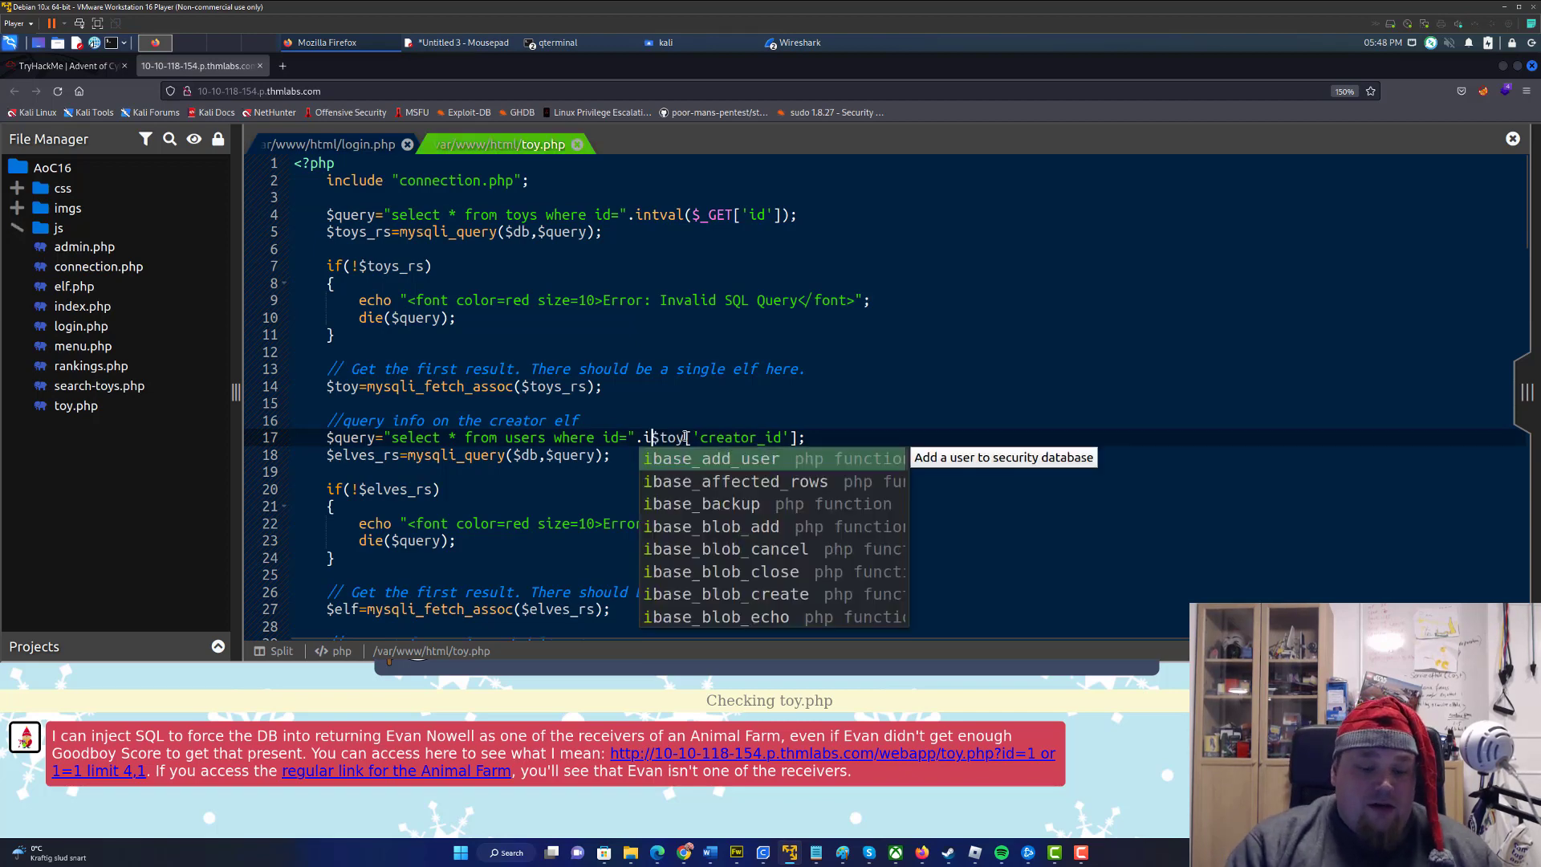
type("ntcv")
key("BackSpace")
key("BackSpace")
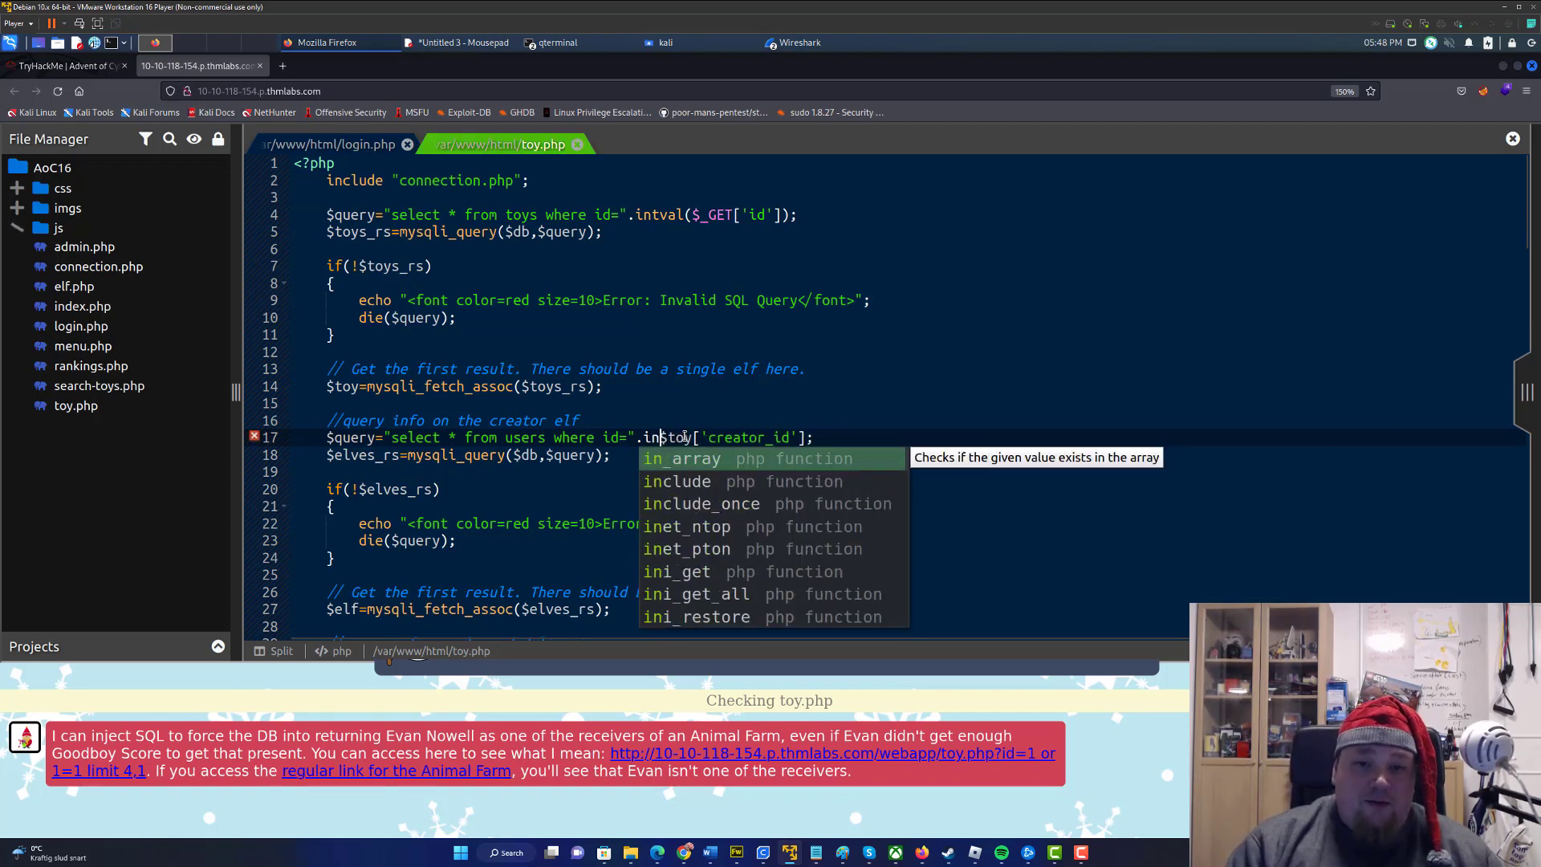
type("val(")
key("End")
key("Left")
type(")")
key("End")
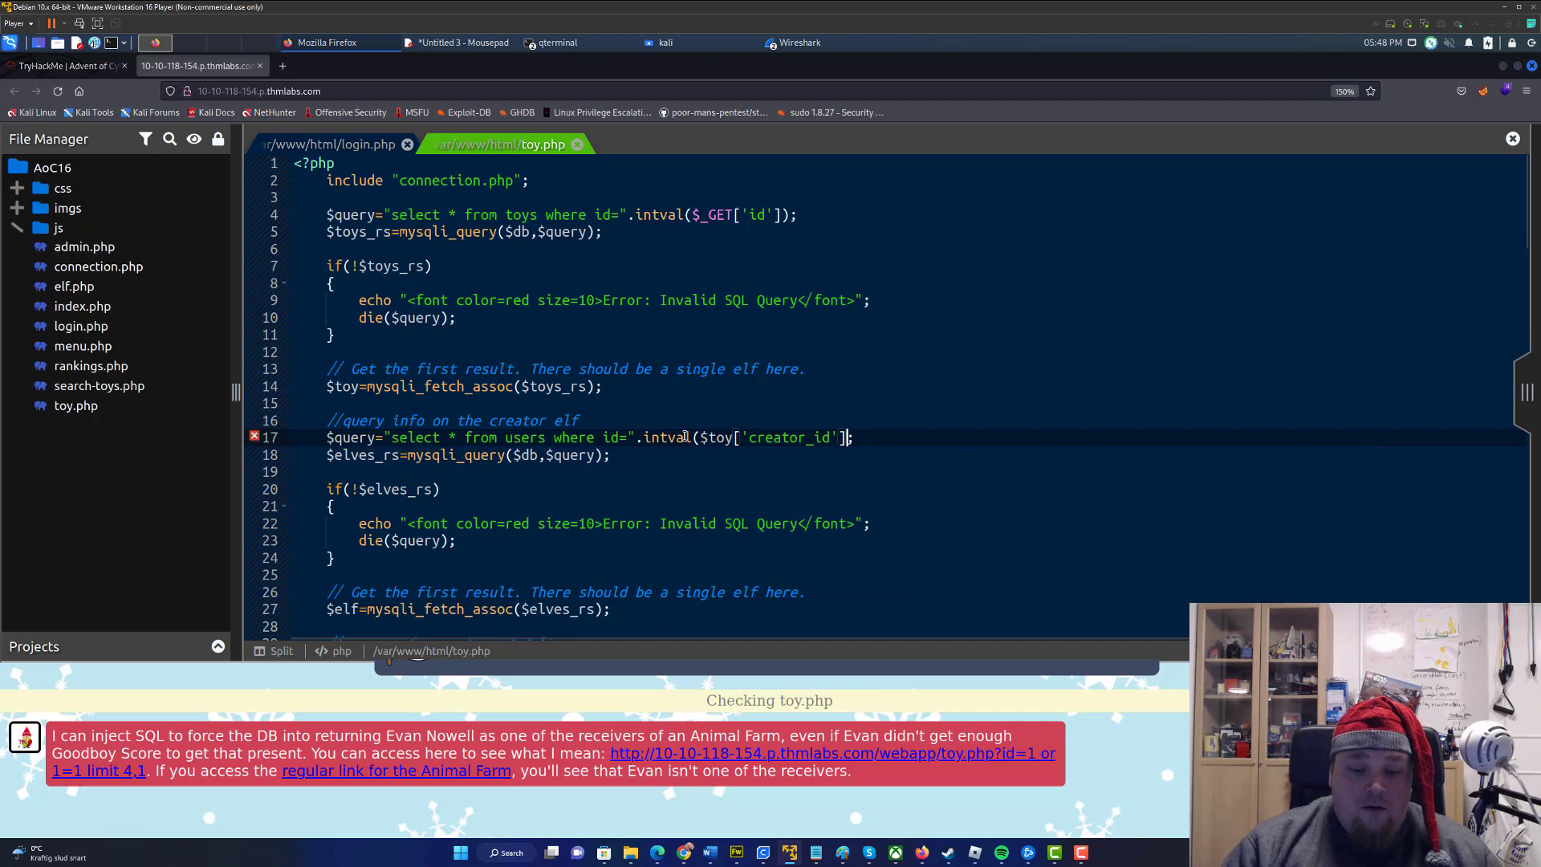
key("ctrl+s")
scroll(762, 448, "down", 4)
scroll(763, 448, "down", 4)
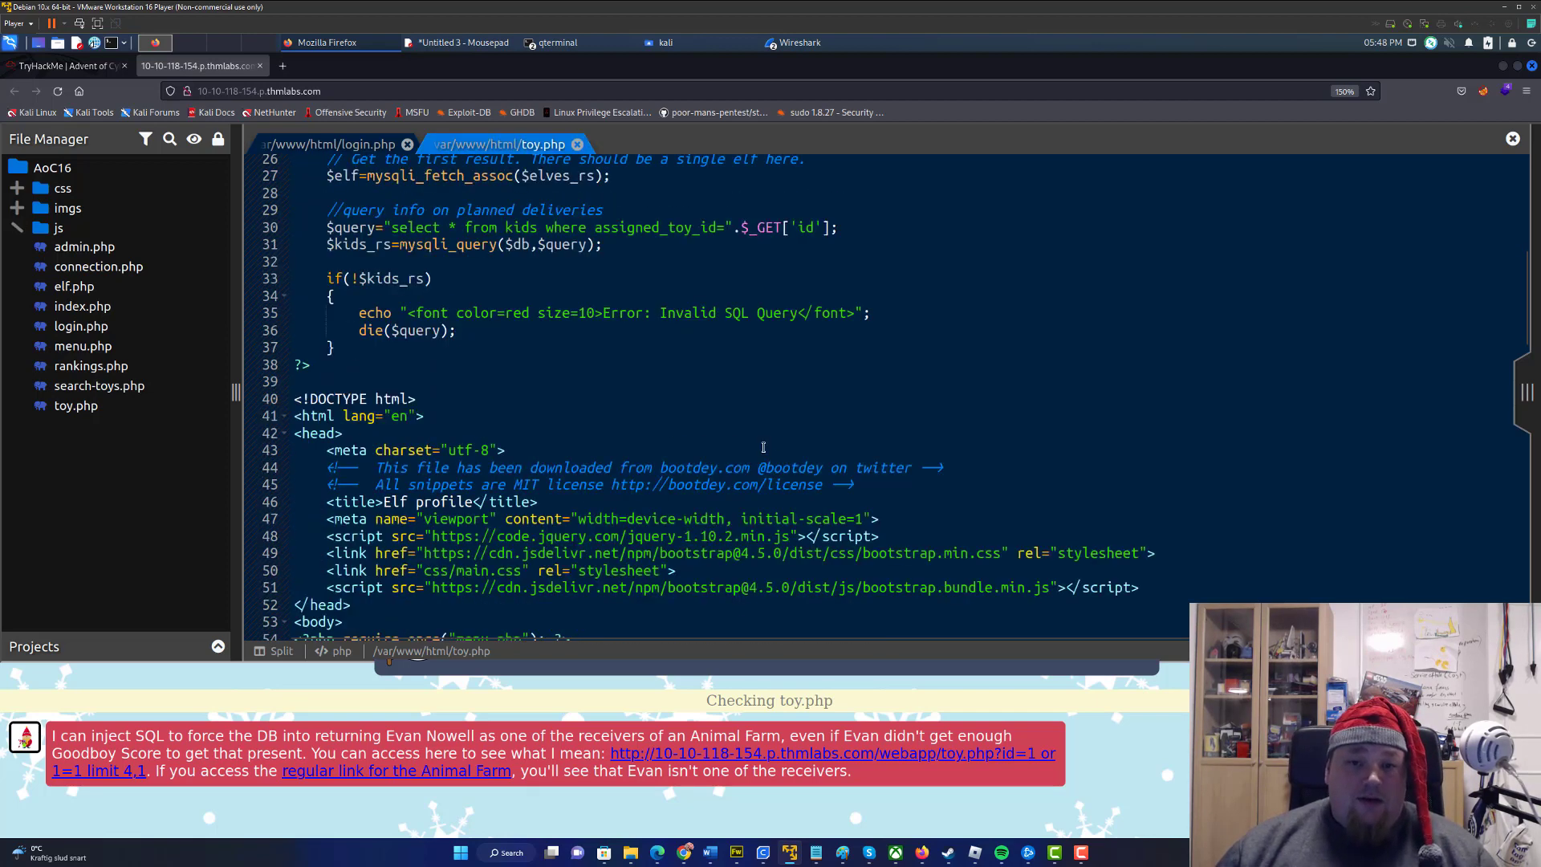
left_click(739, 226)
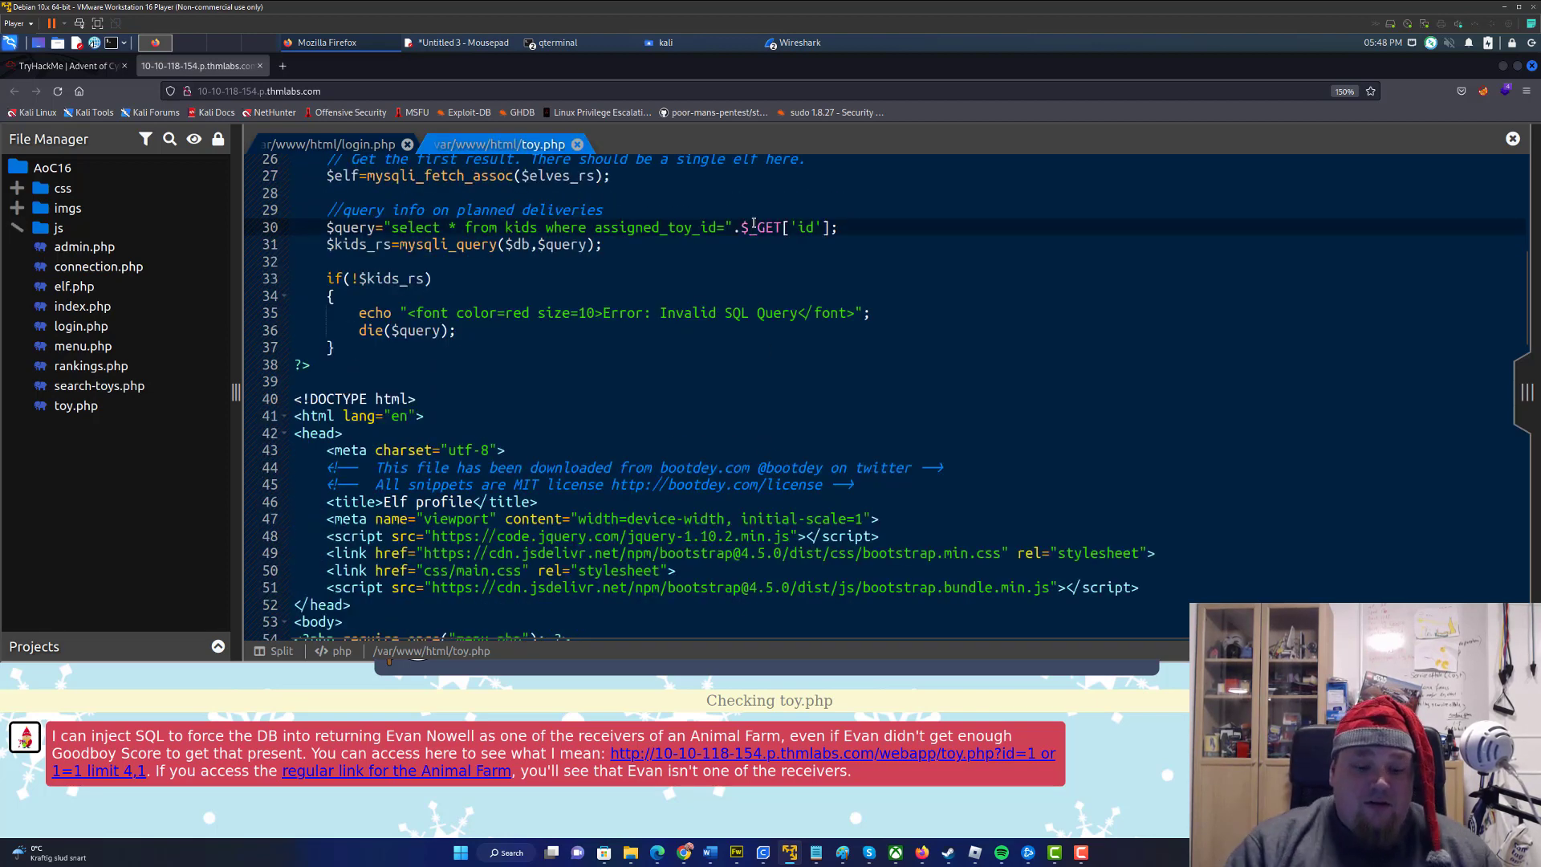
type("intval")
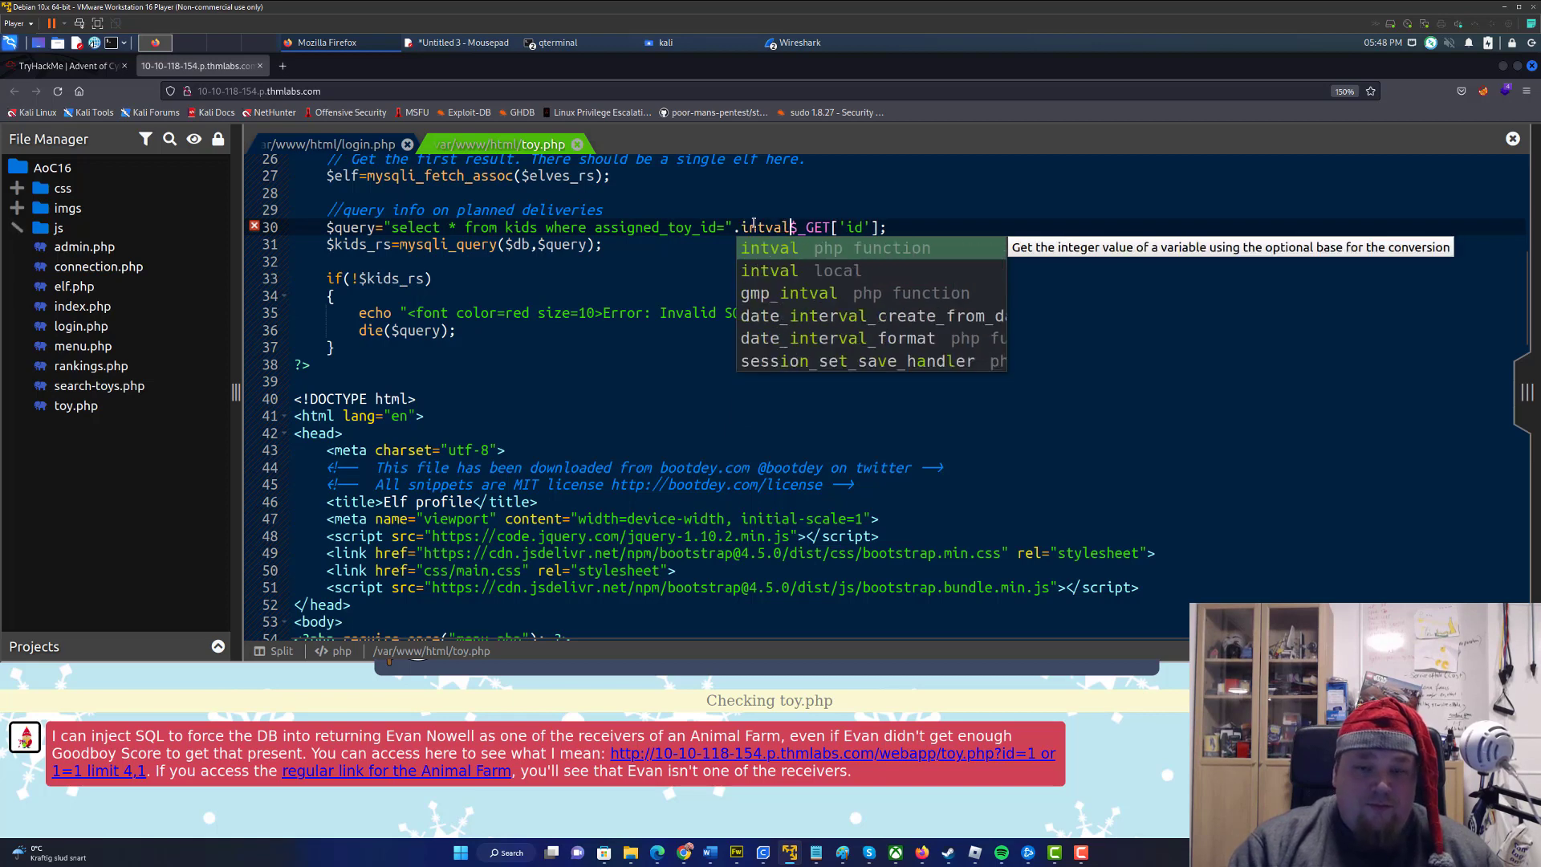
type("(")
key("End")
key("Left")
type(")")
key("ctrl+s")
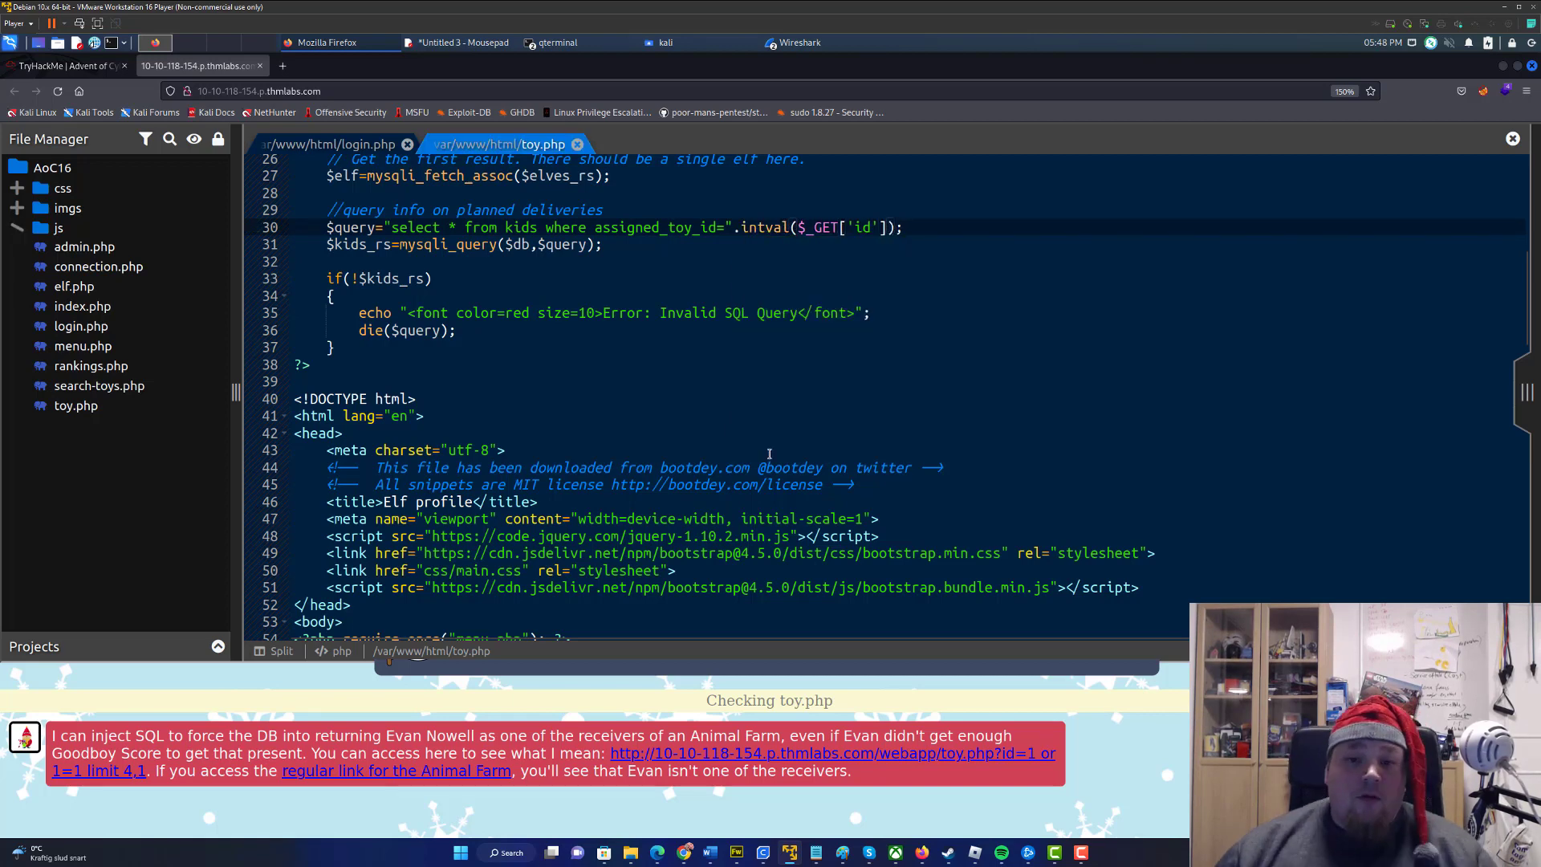
scroll(776, 456, "down", 5)
scroll(802, 451, "down", 2)
scroll(802, 450, "down", 5)
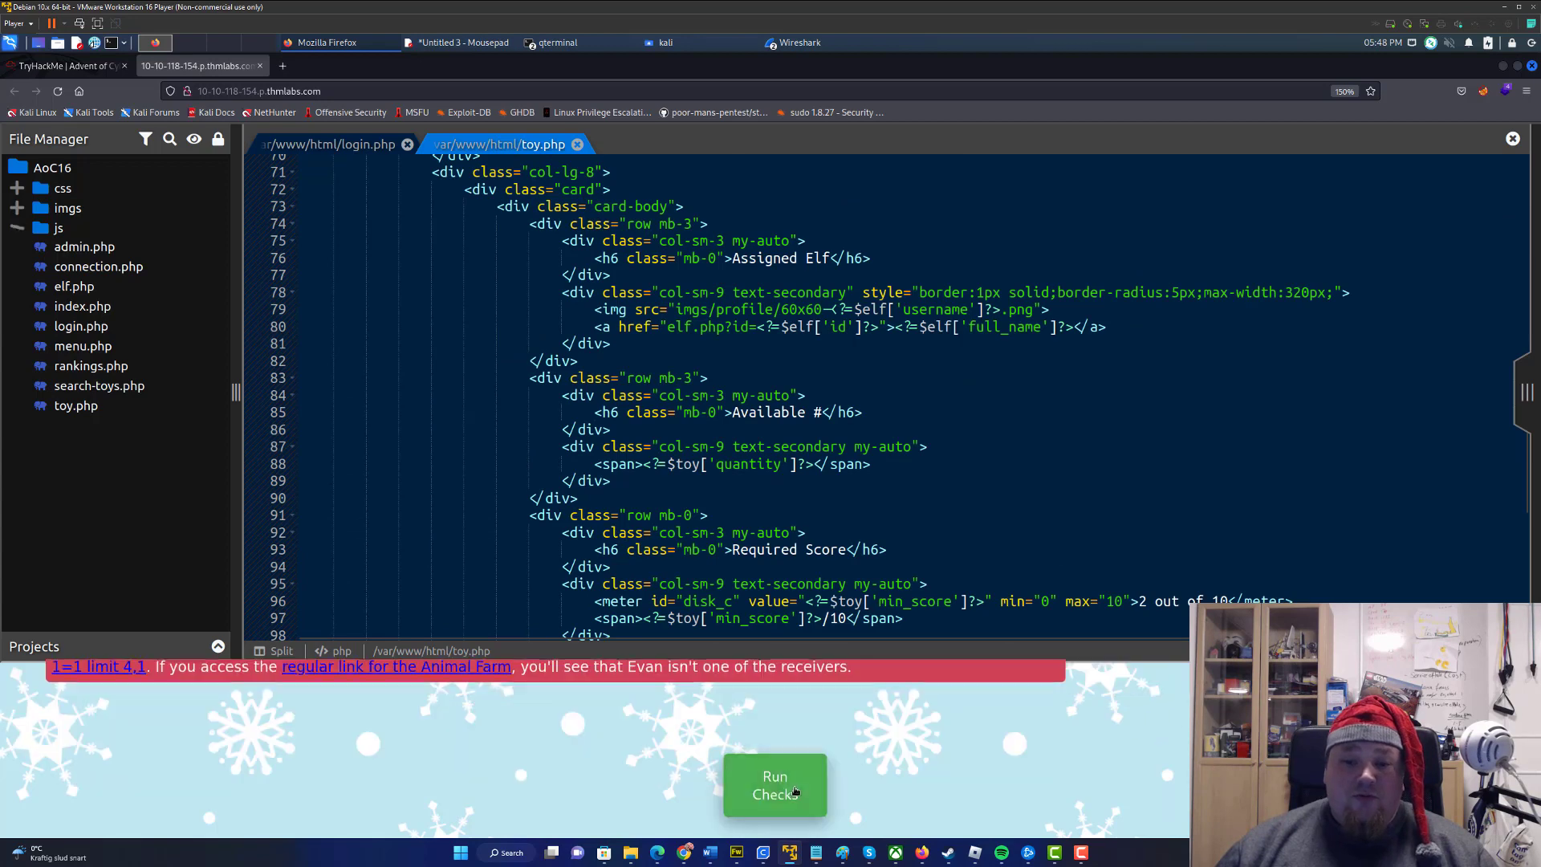
Rerun the checks and submit Flag3, THM{Are we secure yet?}, on the room page
left_click(803, 787)
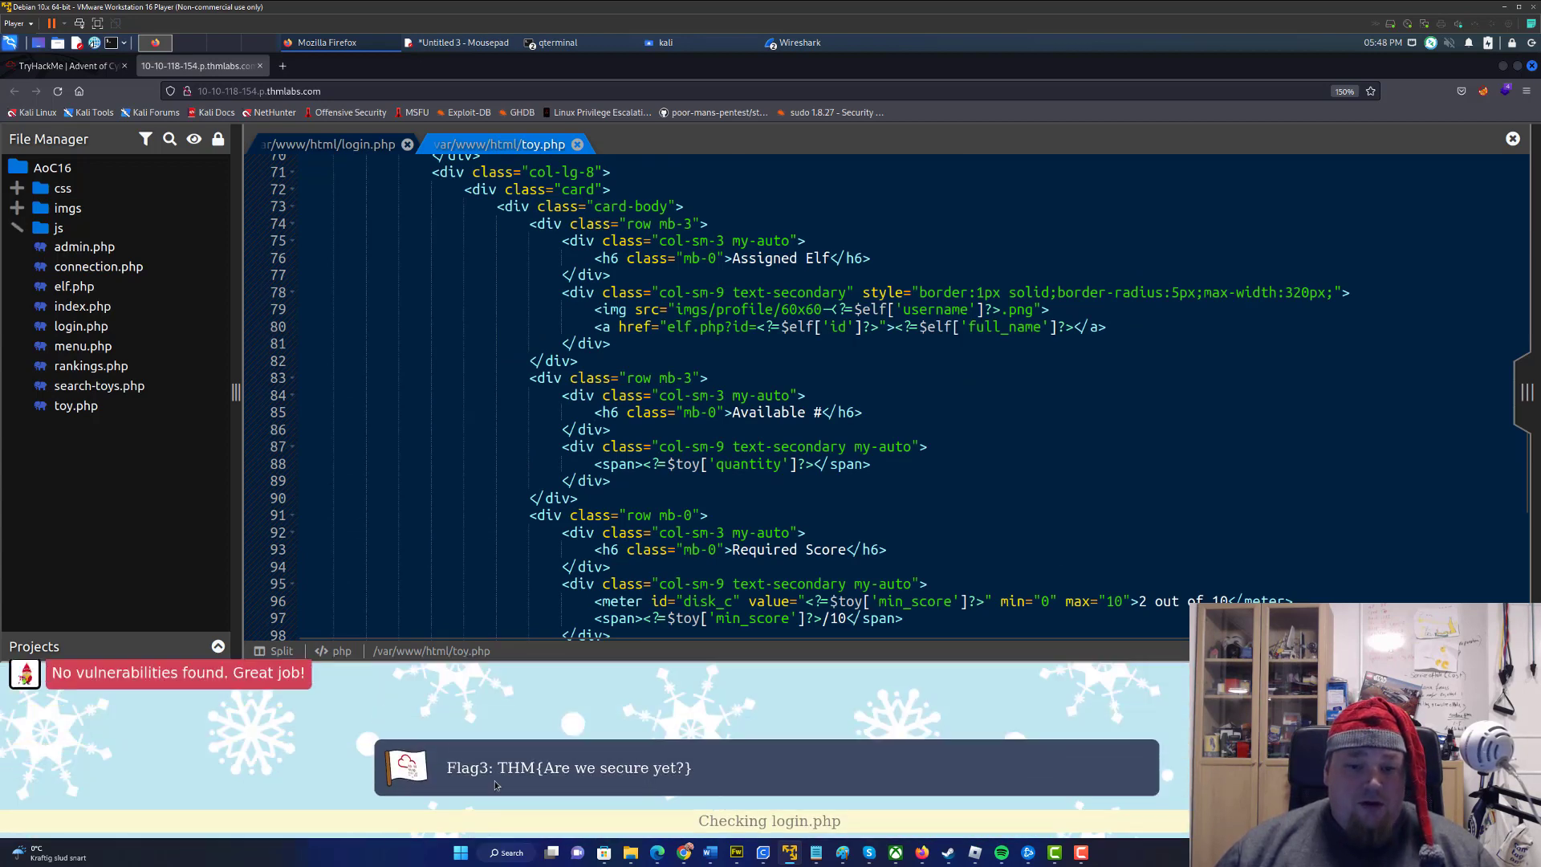
left_click_drag(499, 768, 694, 770)
key("ctrl+c")
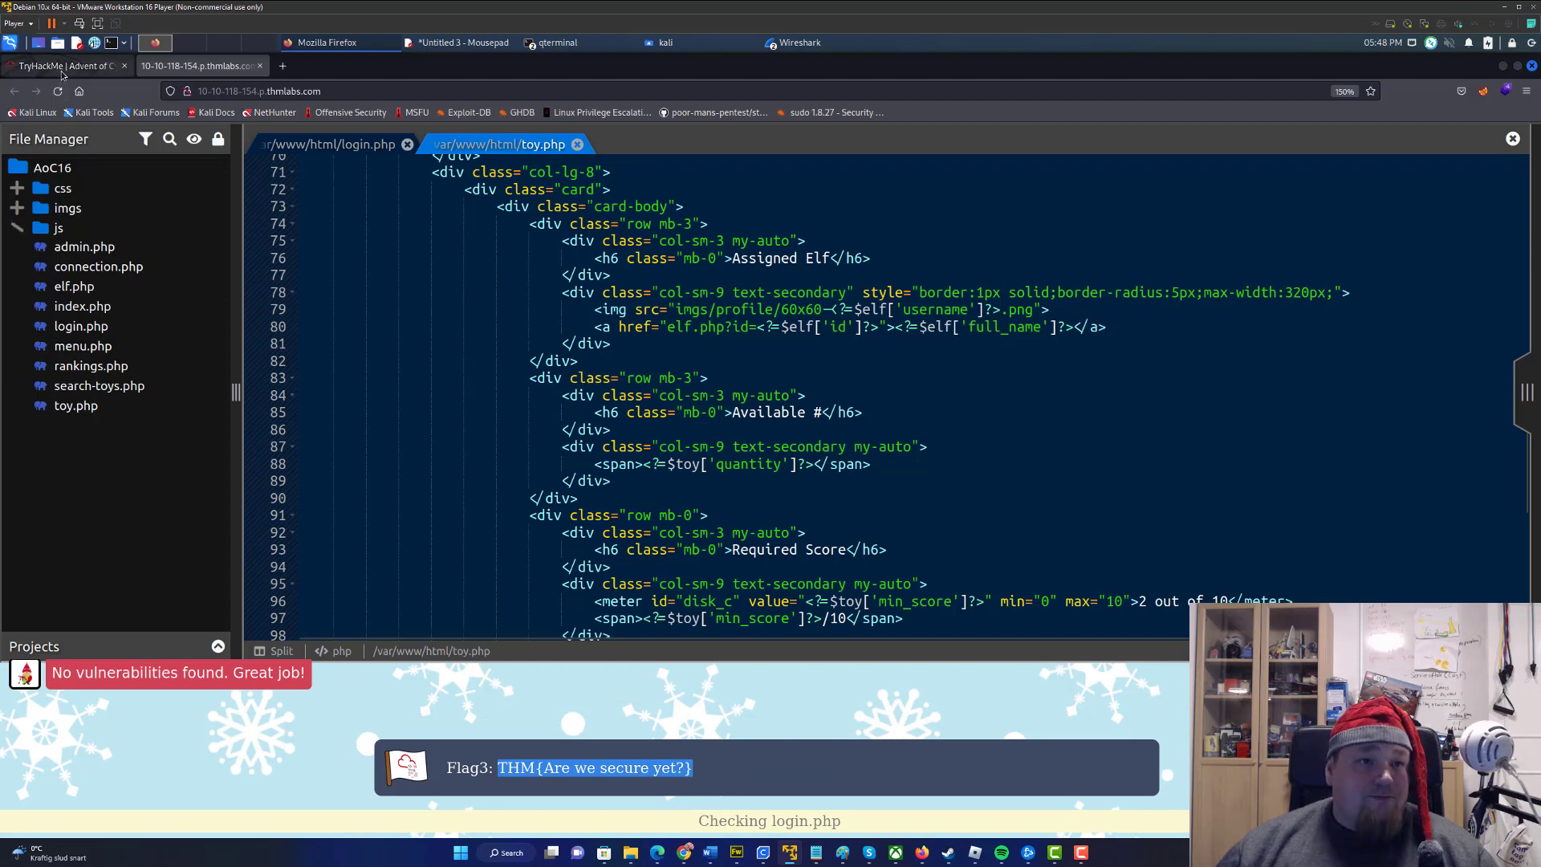
left_click(73, 66)
left_click(440, 443)
key("ctrl+v")
left_click(1001, 434)
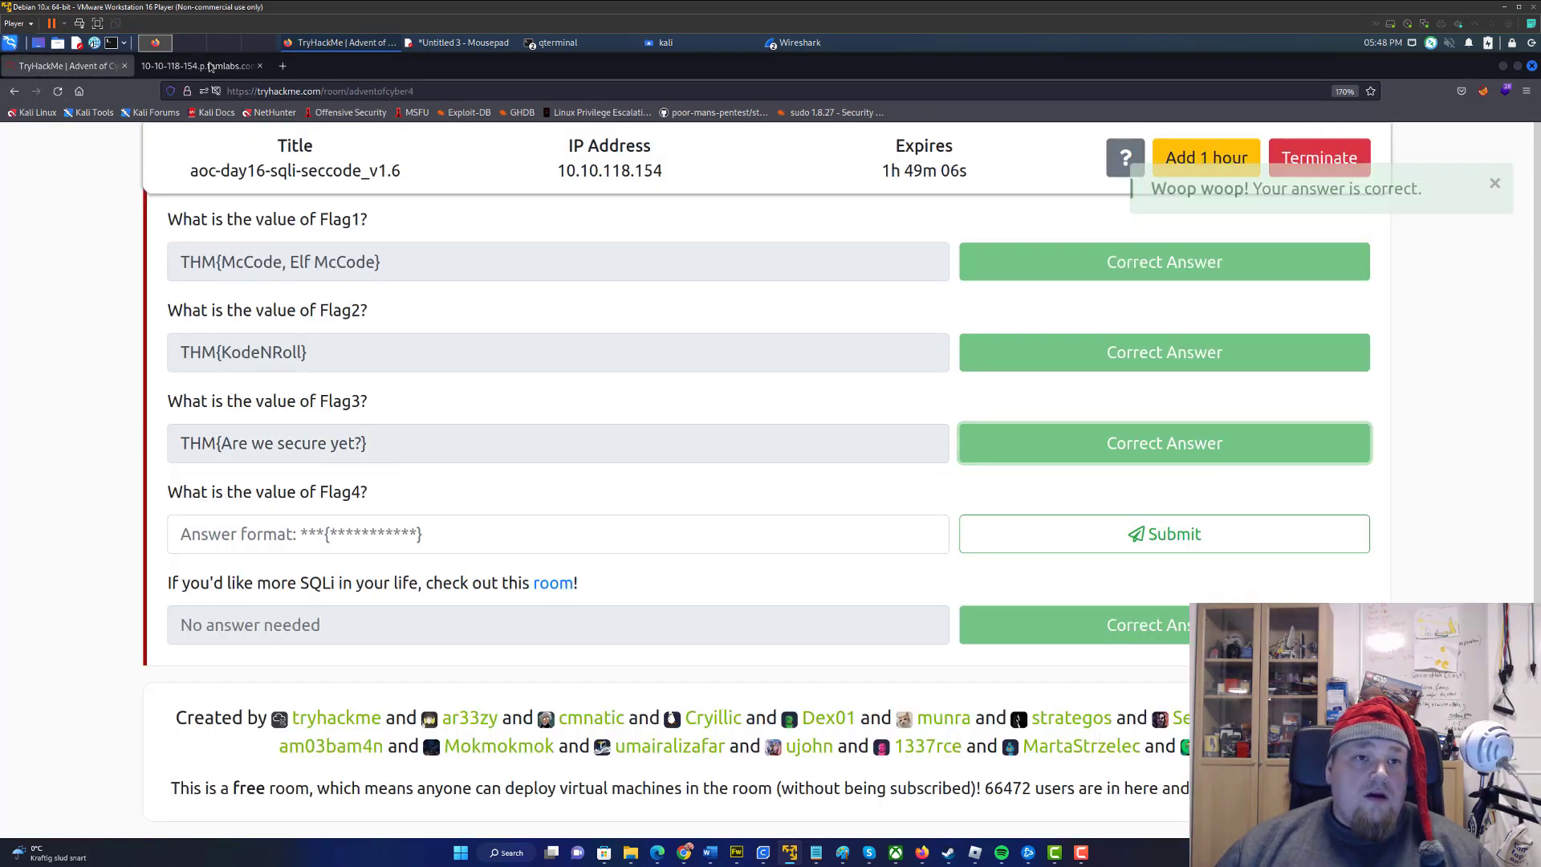
left_click(193, 66)
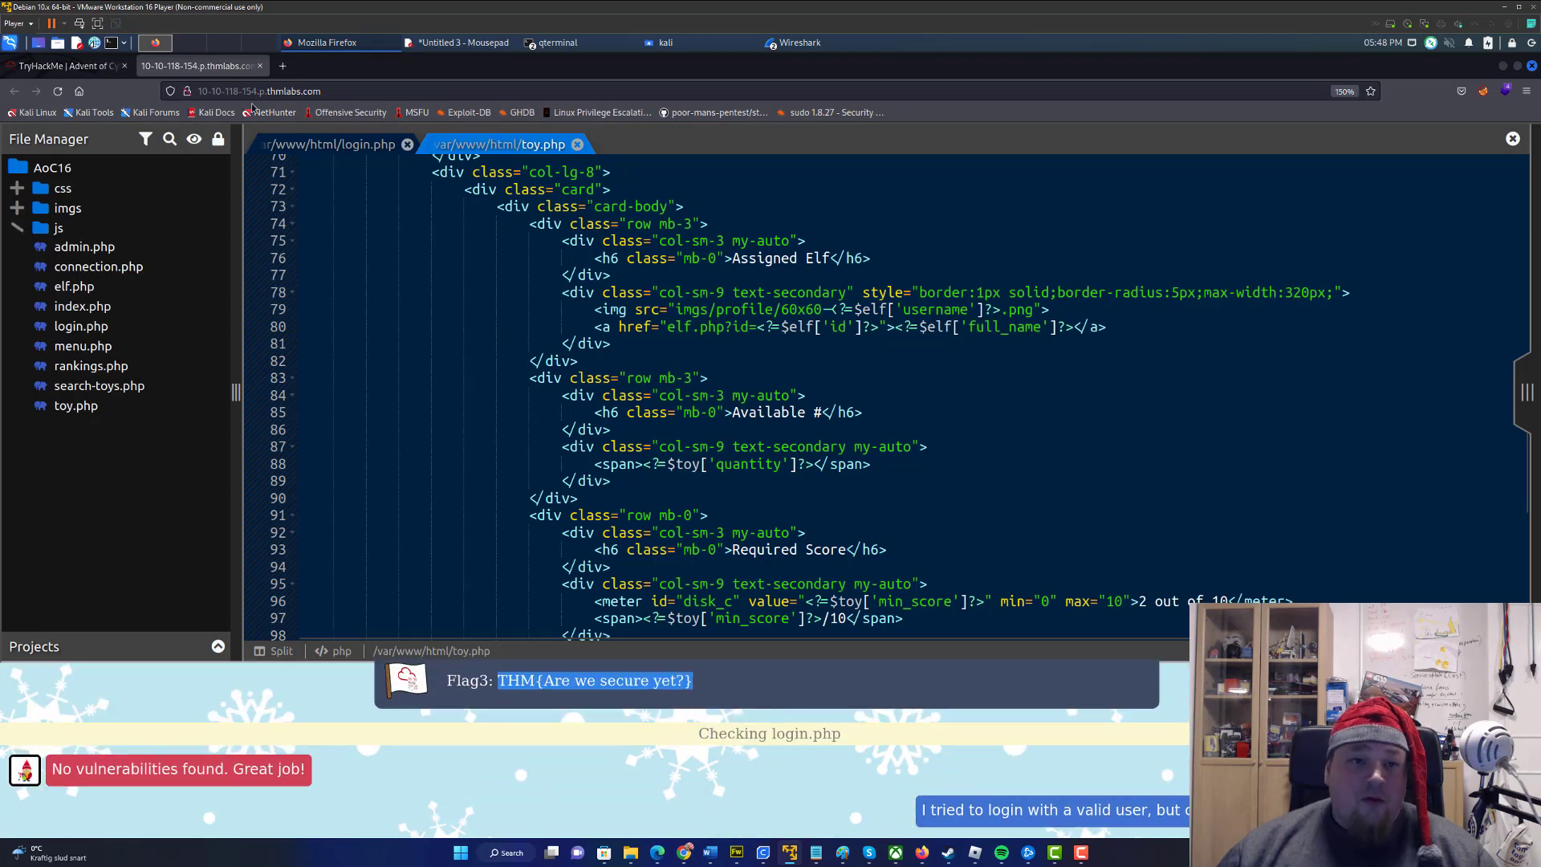
Rerun the elf checks, then replace both $q on line 12 with $username and $password and save
left_click(577, 143)
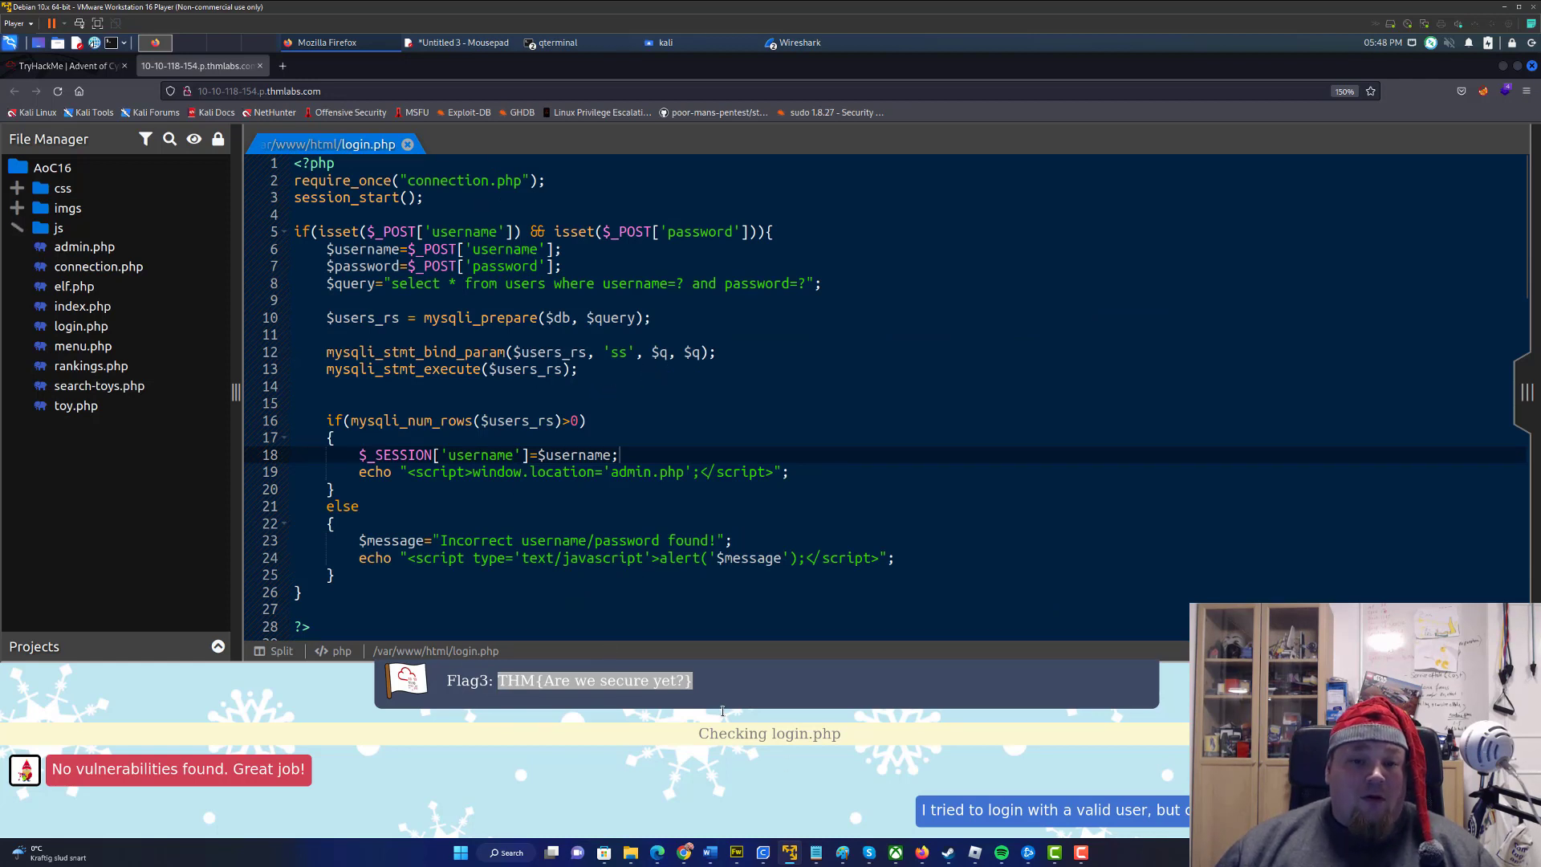
left_click(762, 799)
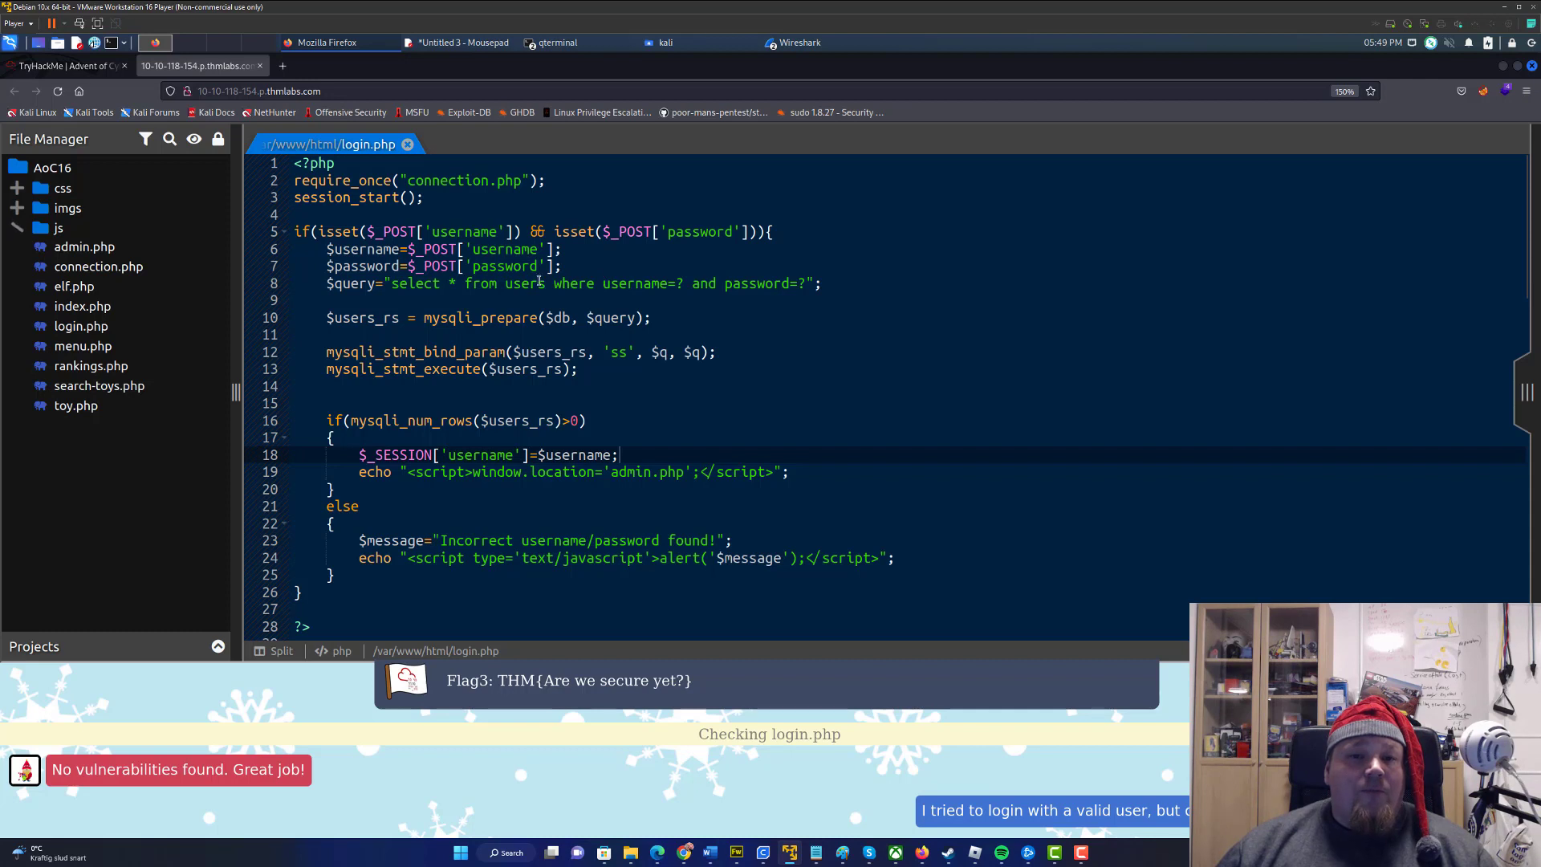
double_click(361, 249)
key("ctrl+c")
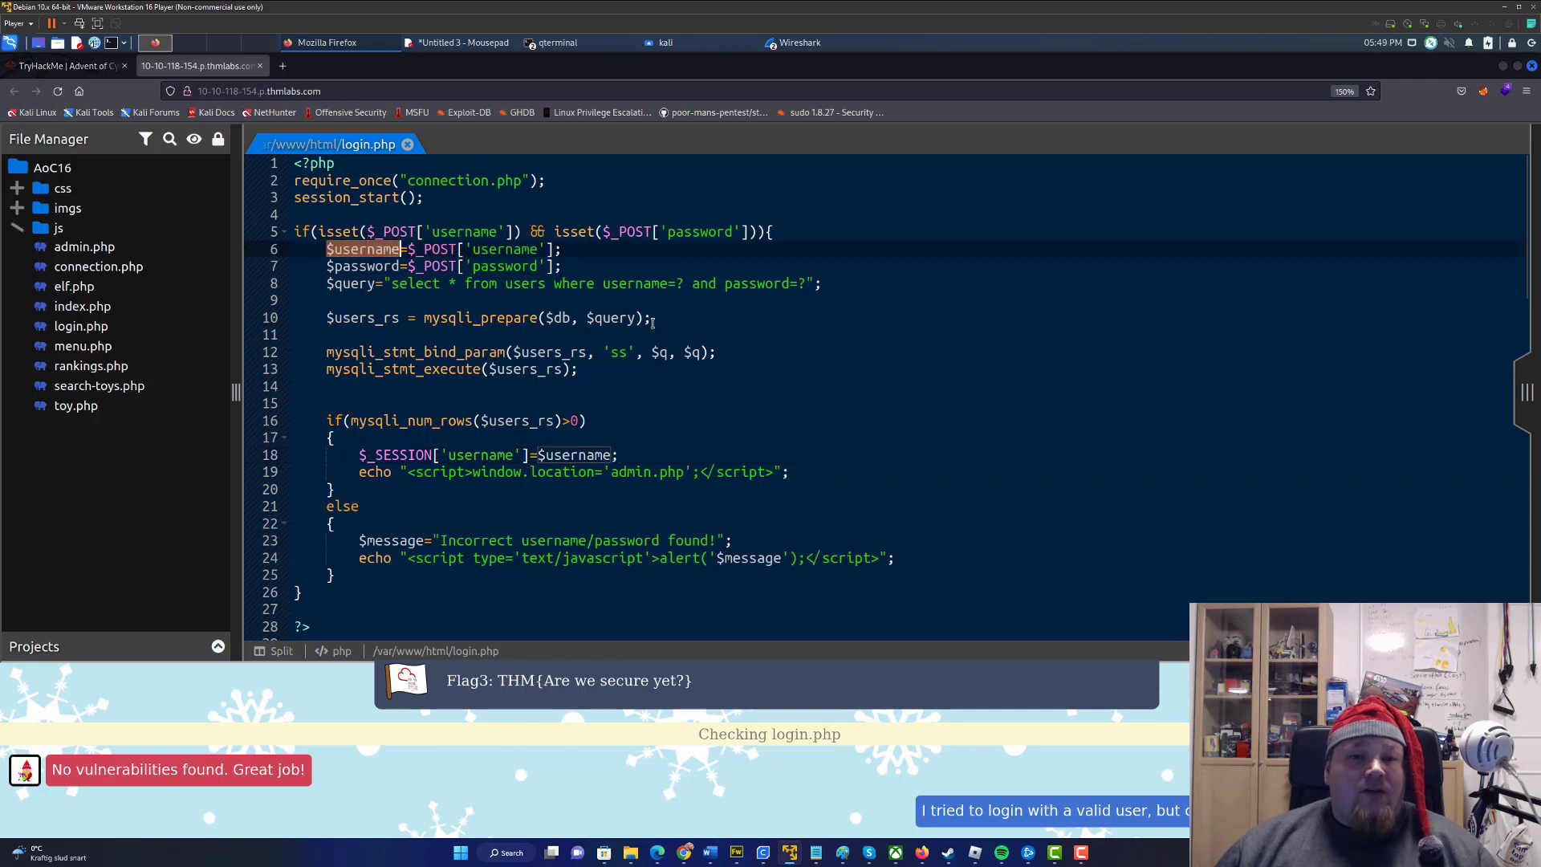
double_click(660, 353)
key("ctrl+v")
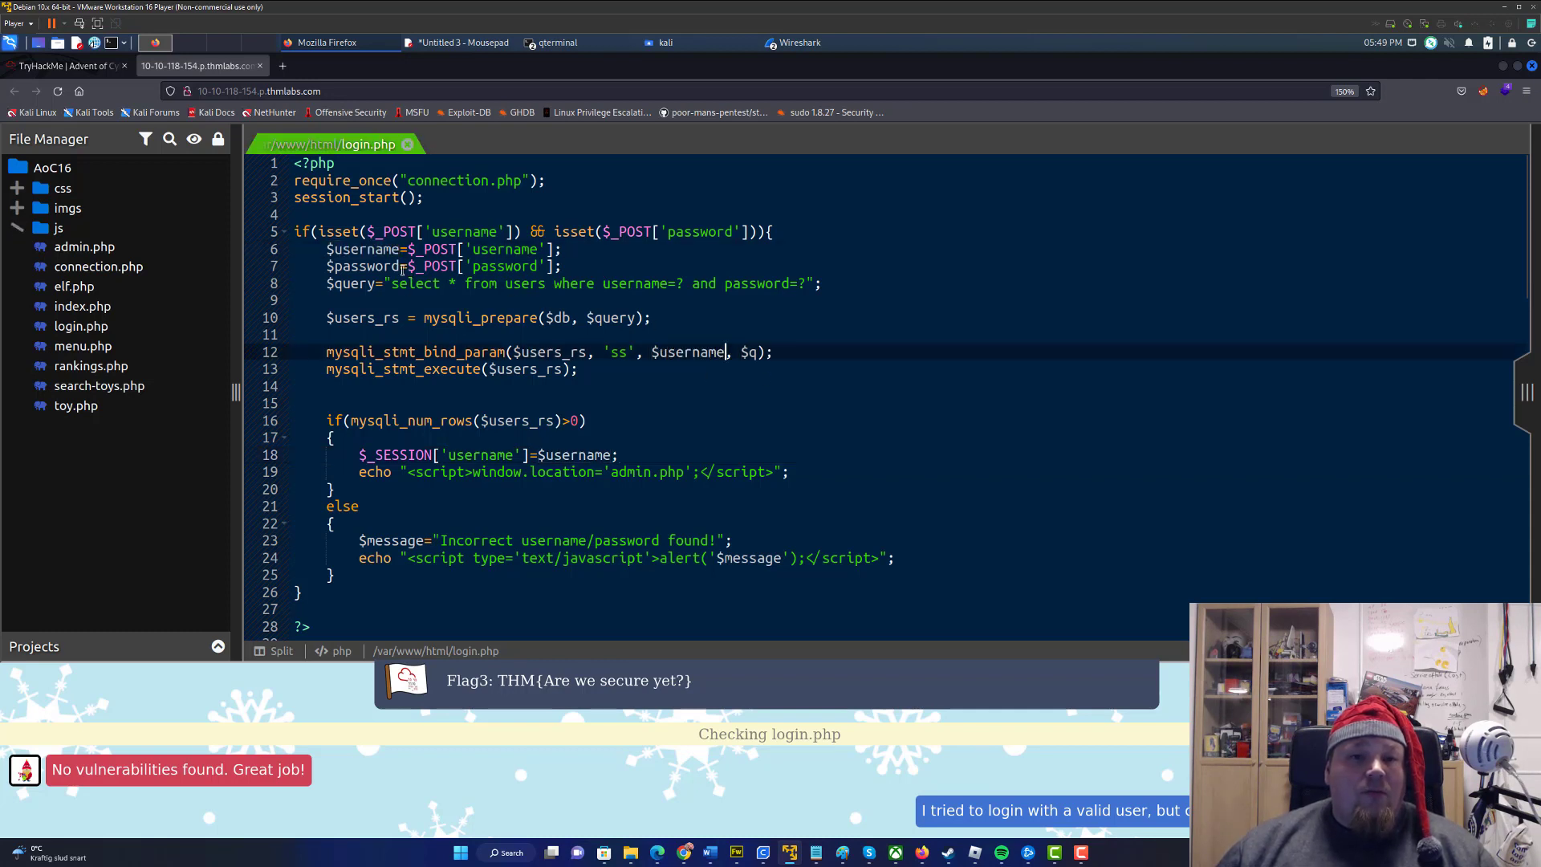
double_click(361, 266)
double_click(752, 353)
key("ctrl+v")
key("ctrl+s")
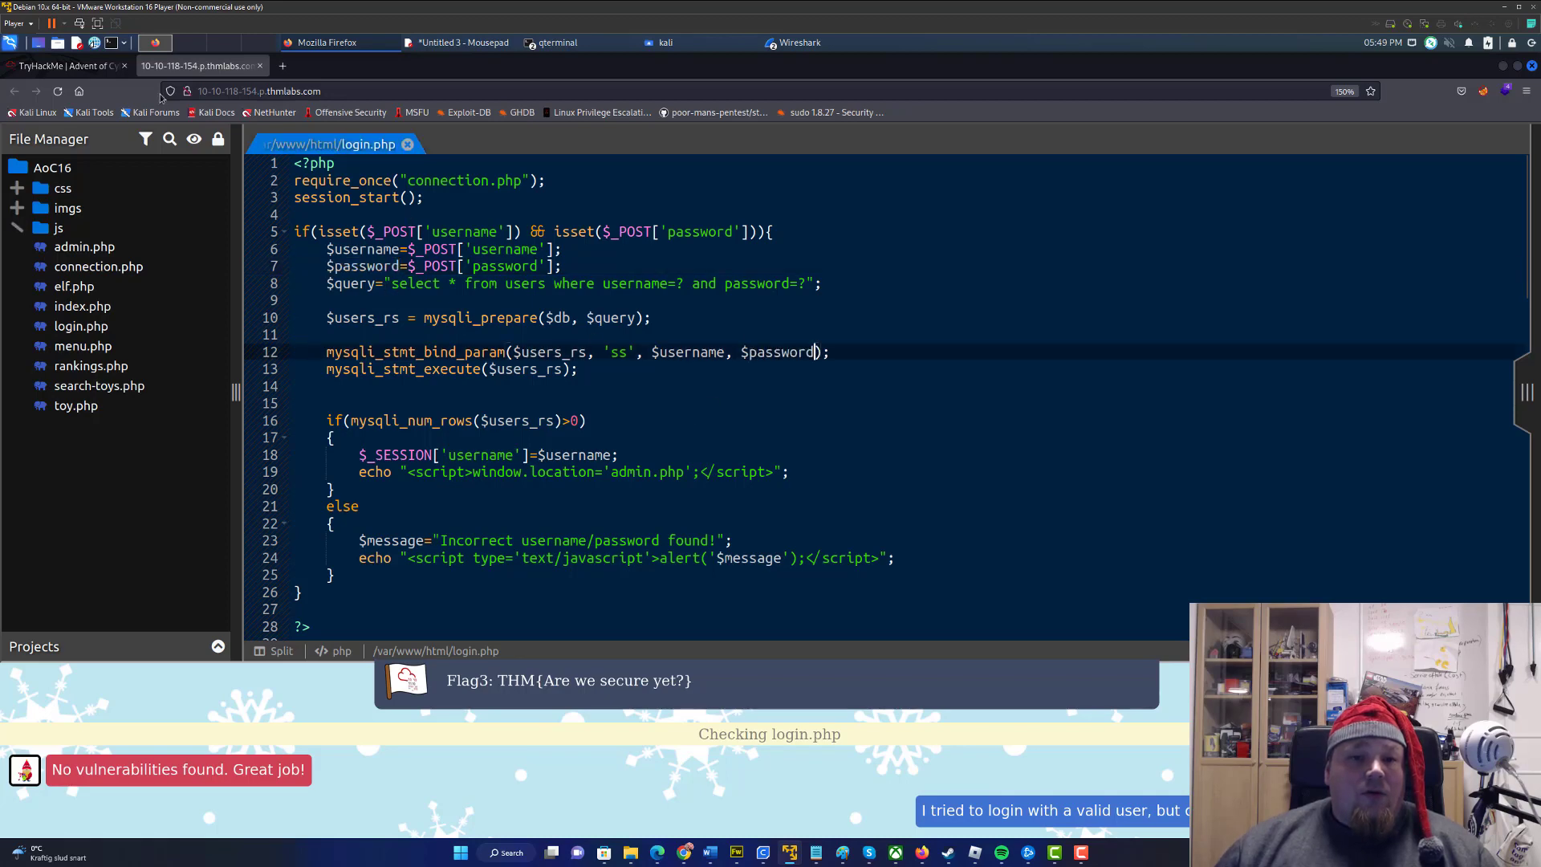
Paste the article's execute and get_result lines into login.php, removing the duplicate execute line
left_click(100, 67)
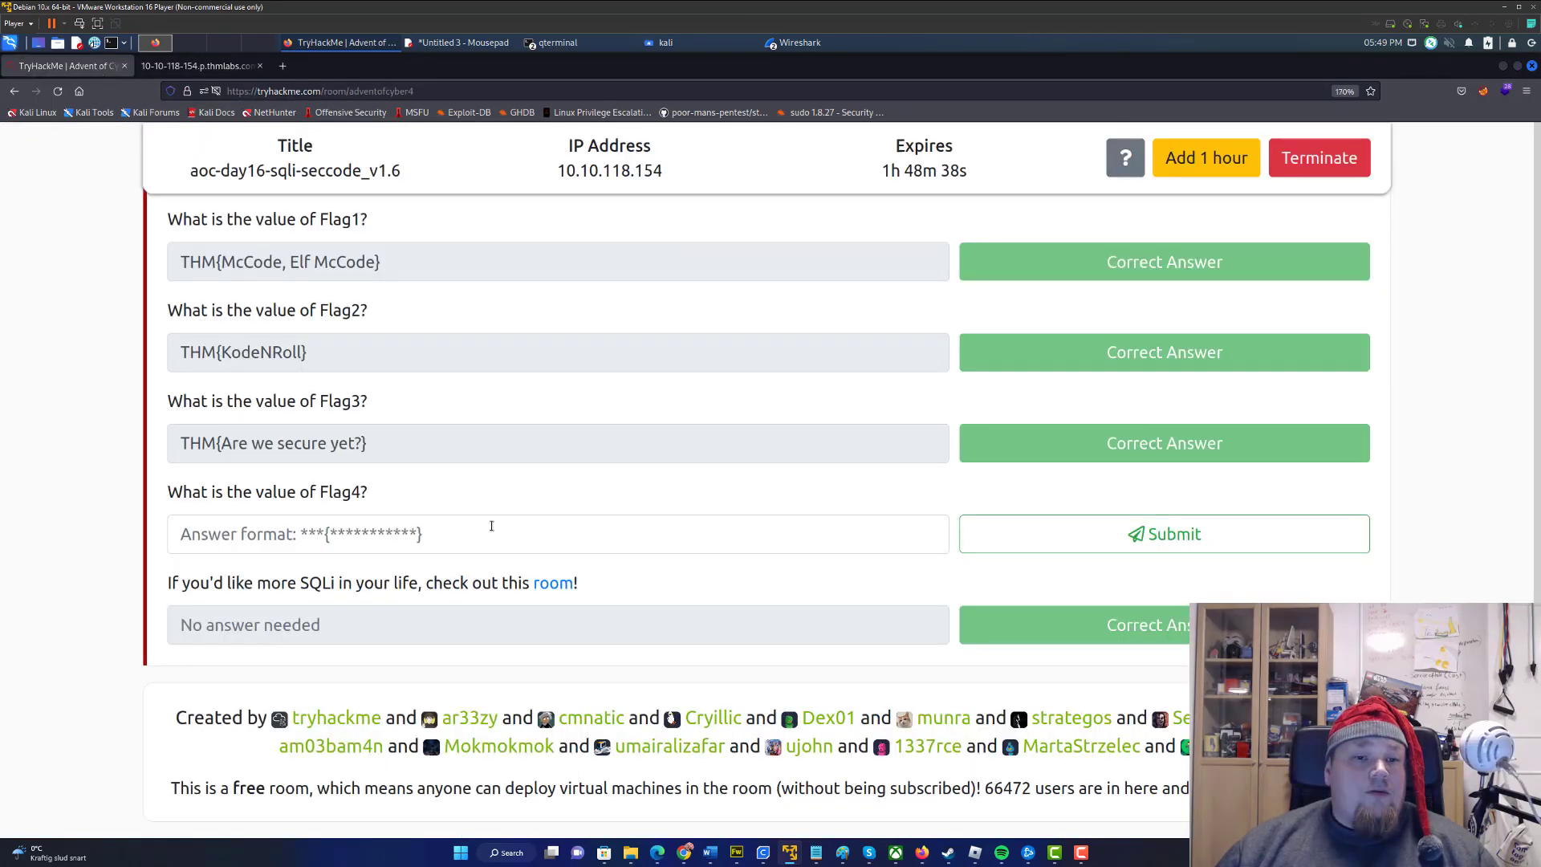
scroll(358, 458, "up", 5)
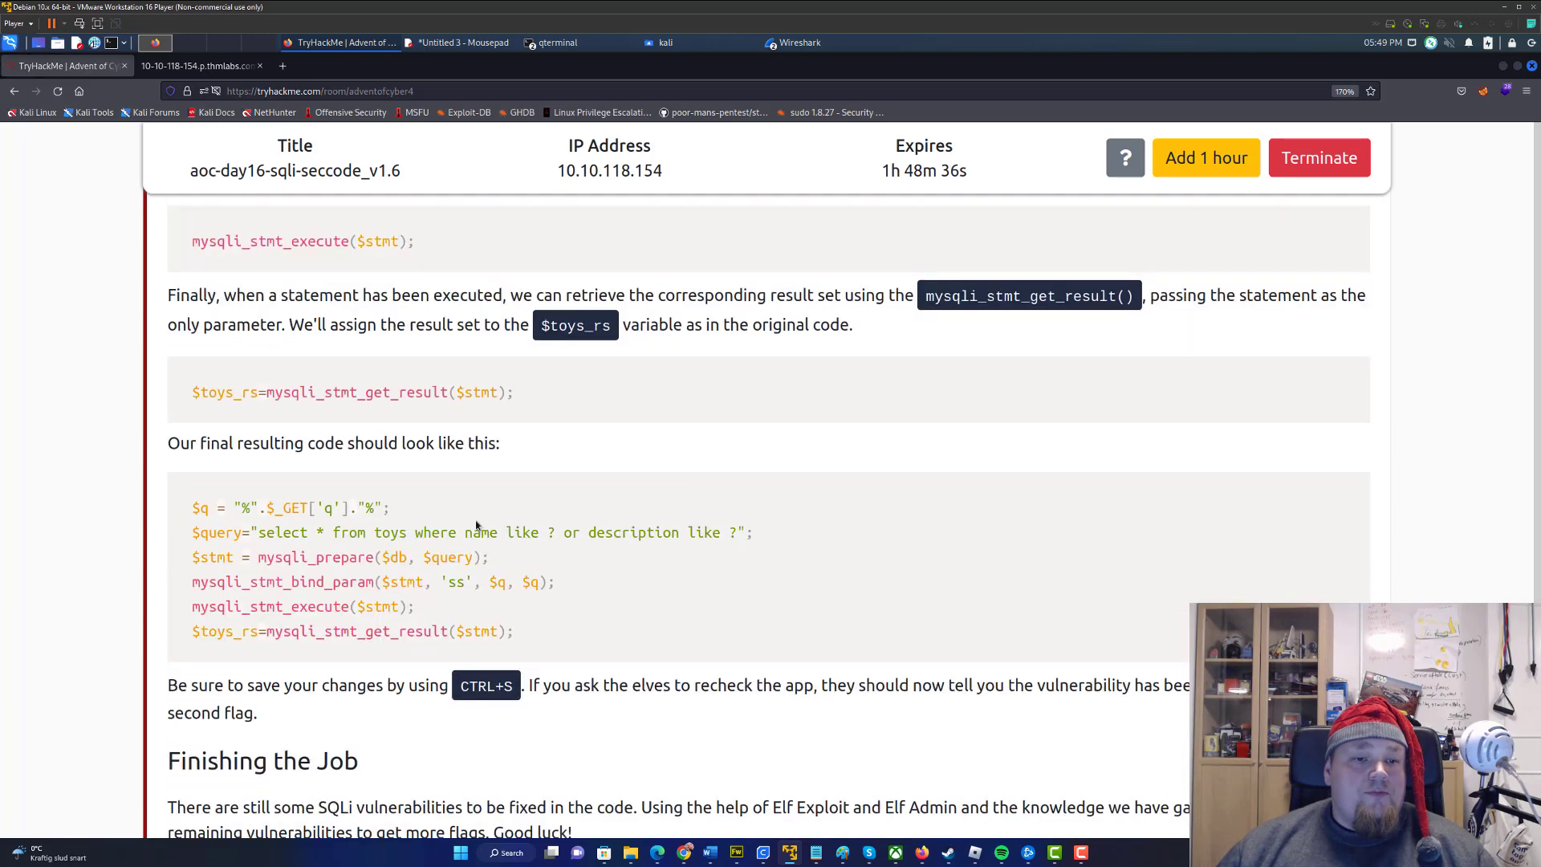
scroll(454, 541, "down", 1)
left_click_drag(516, 513, 185, 494)
key("ctrl+c")
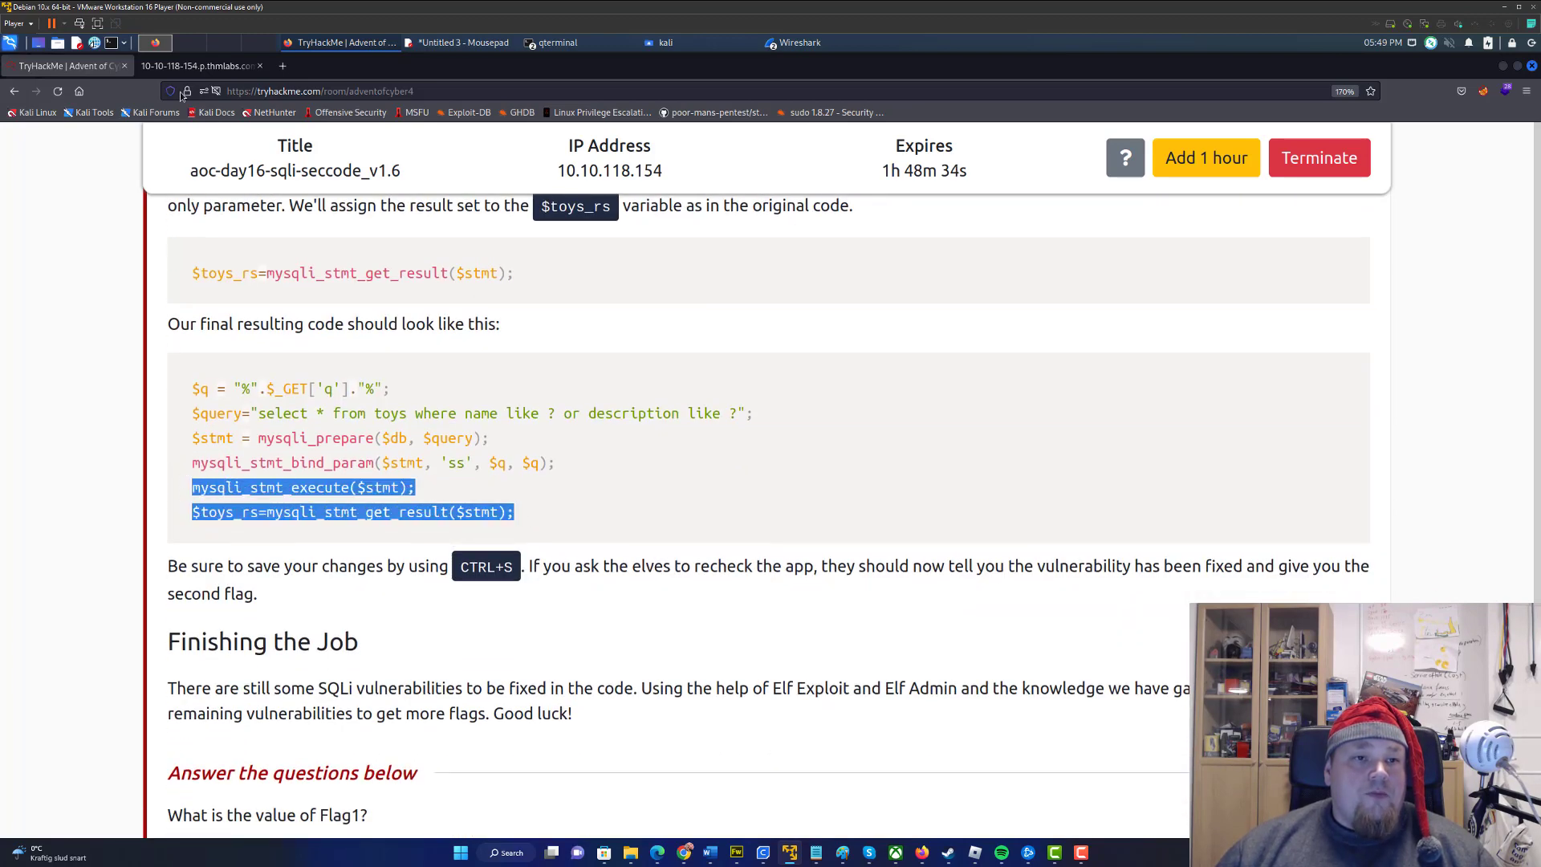
left_click(196, 65)
key("ctrl+v")
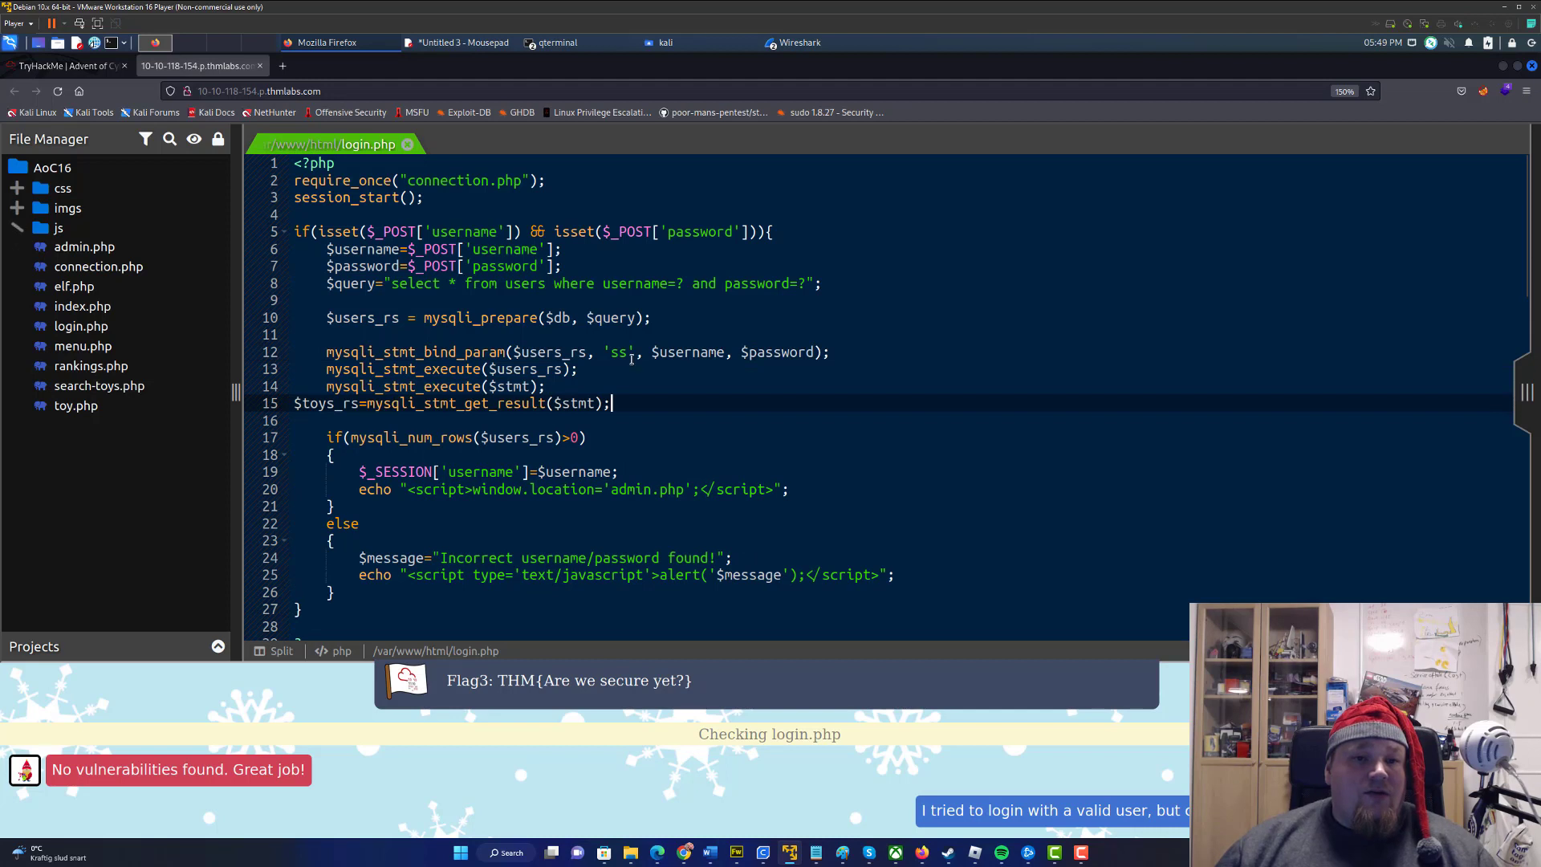
key("Home")
key("Tab")
key("Up")
key("shift+End")
key("BackSpace")
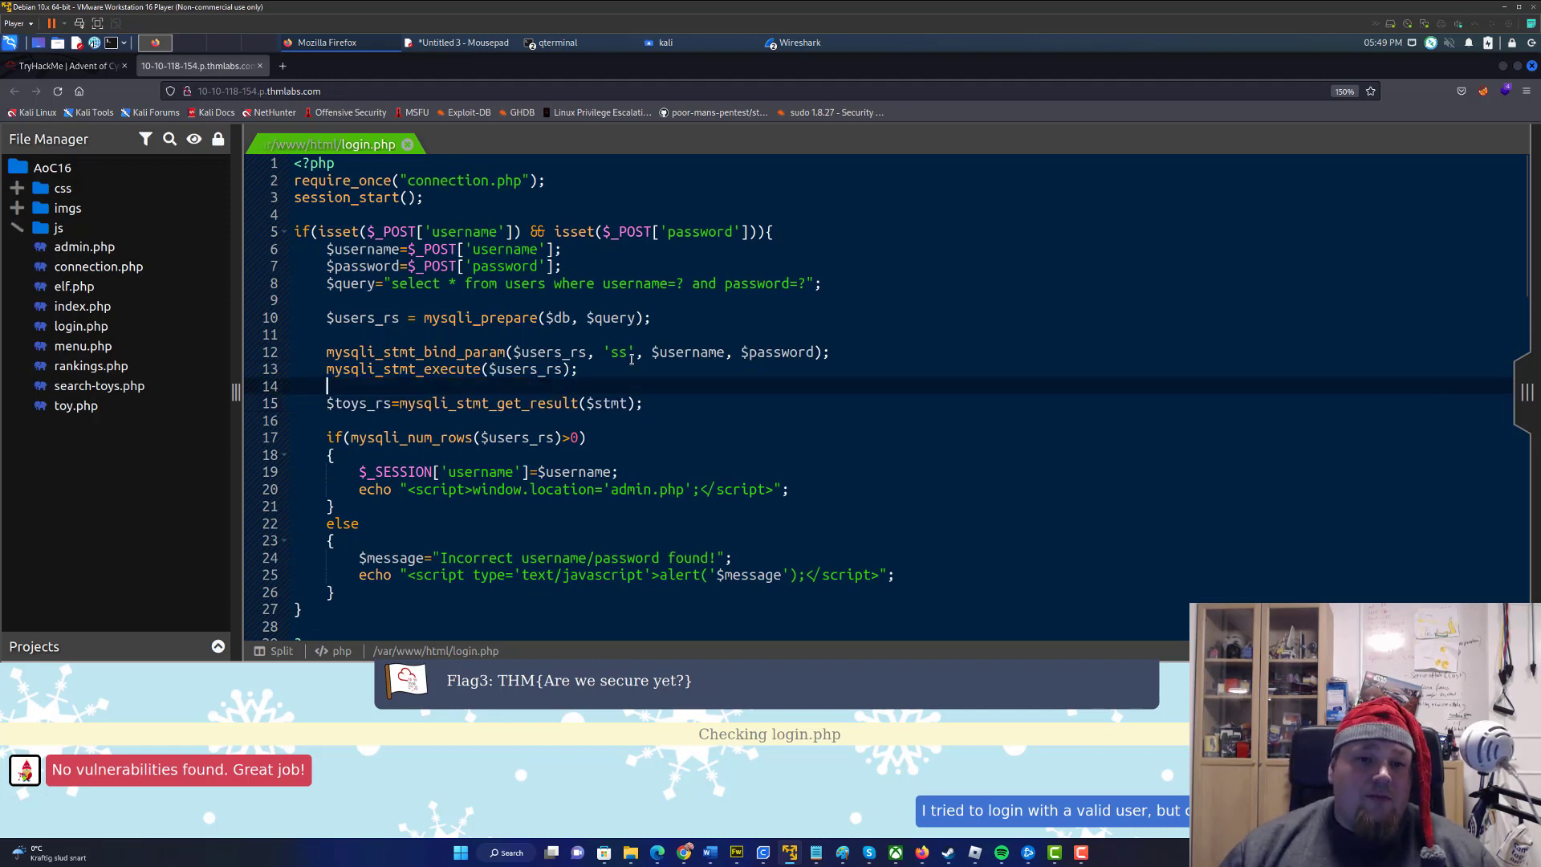
Change get_result to use $users_rs and mysqli_num_rows to count $toys_rs, then save login.php
double_click(530, 369)
key("ctrl+c")
double_click(607, 404)
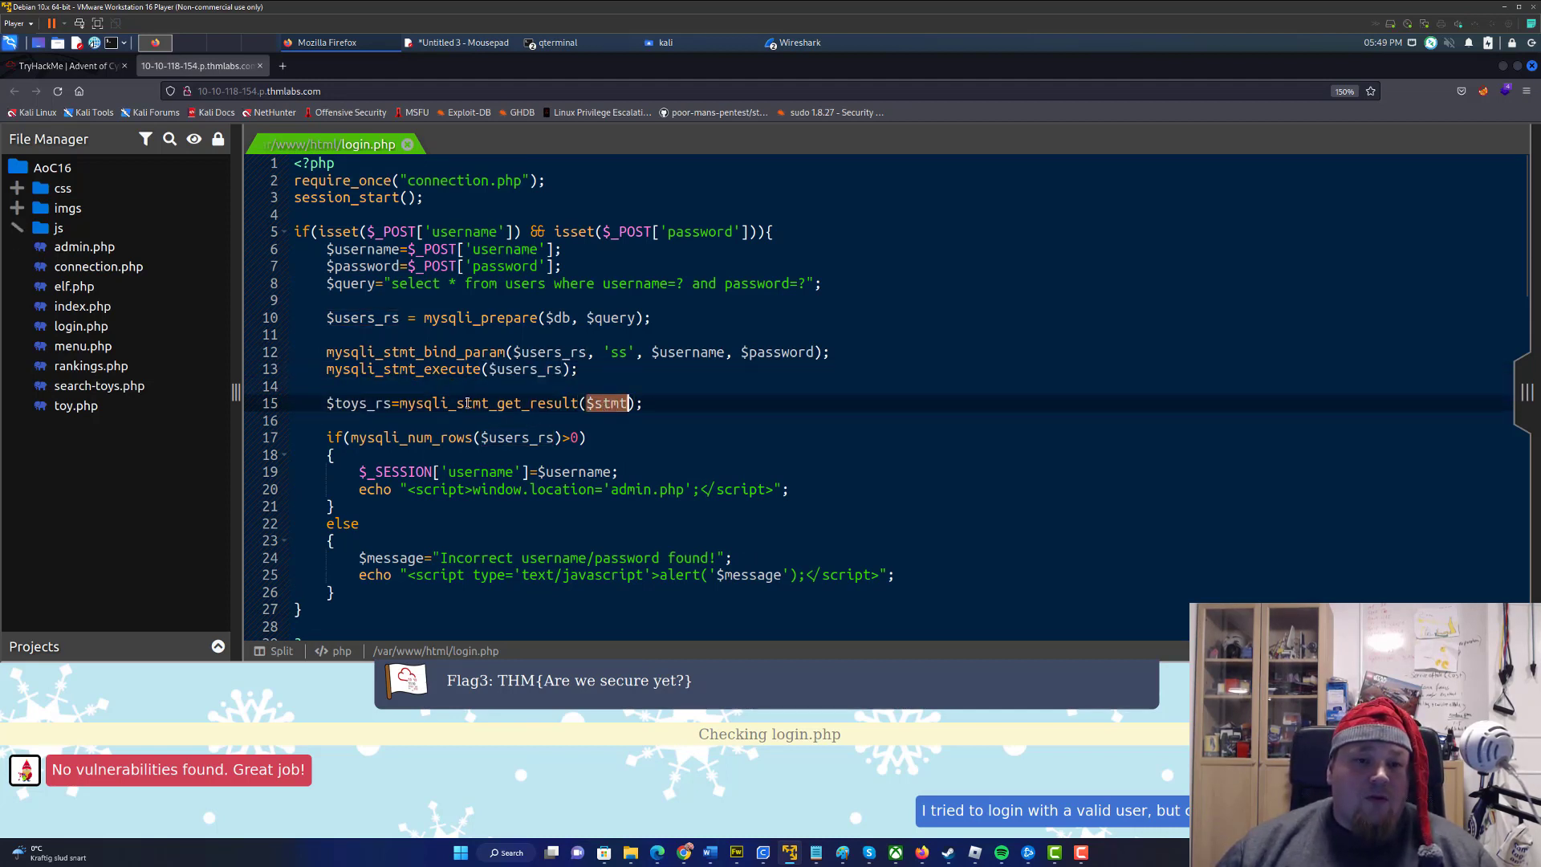
key("ctrl+v")
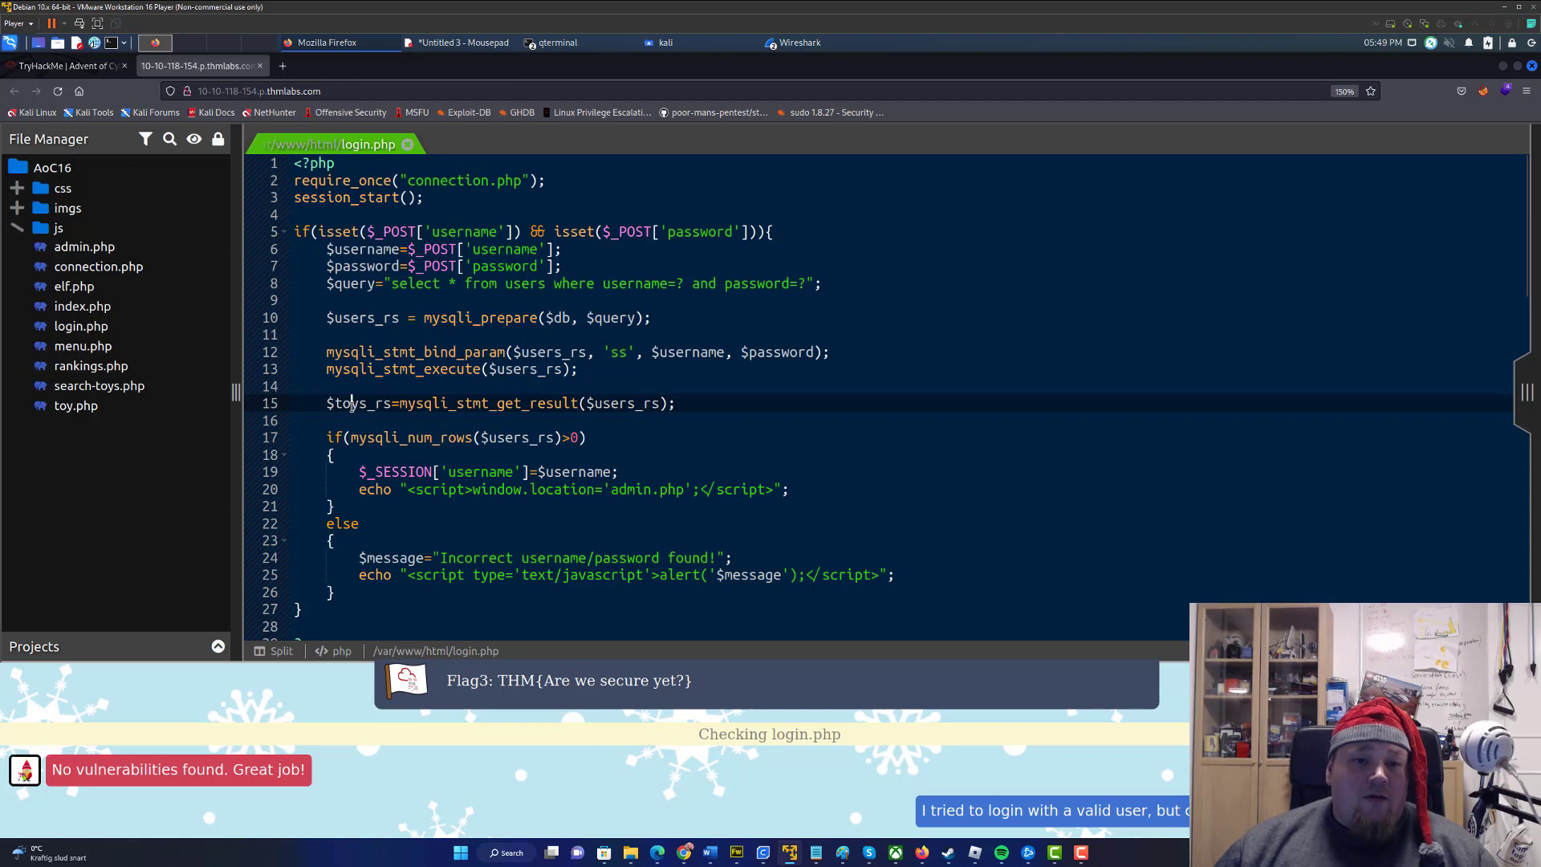
double_click(348, 405)
key("ctrl+c")
double_click(523, 438)
key("ctrl+v")
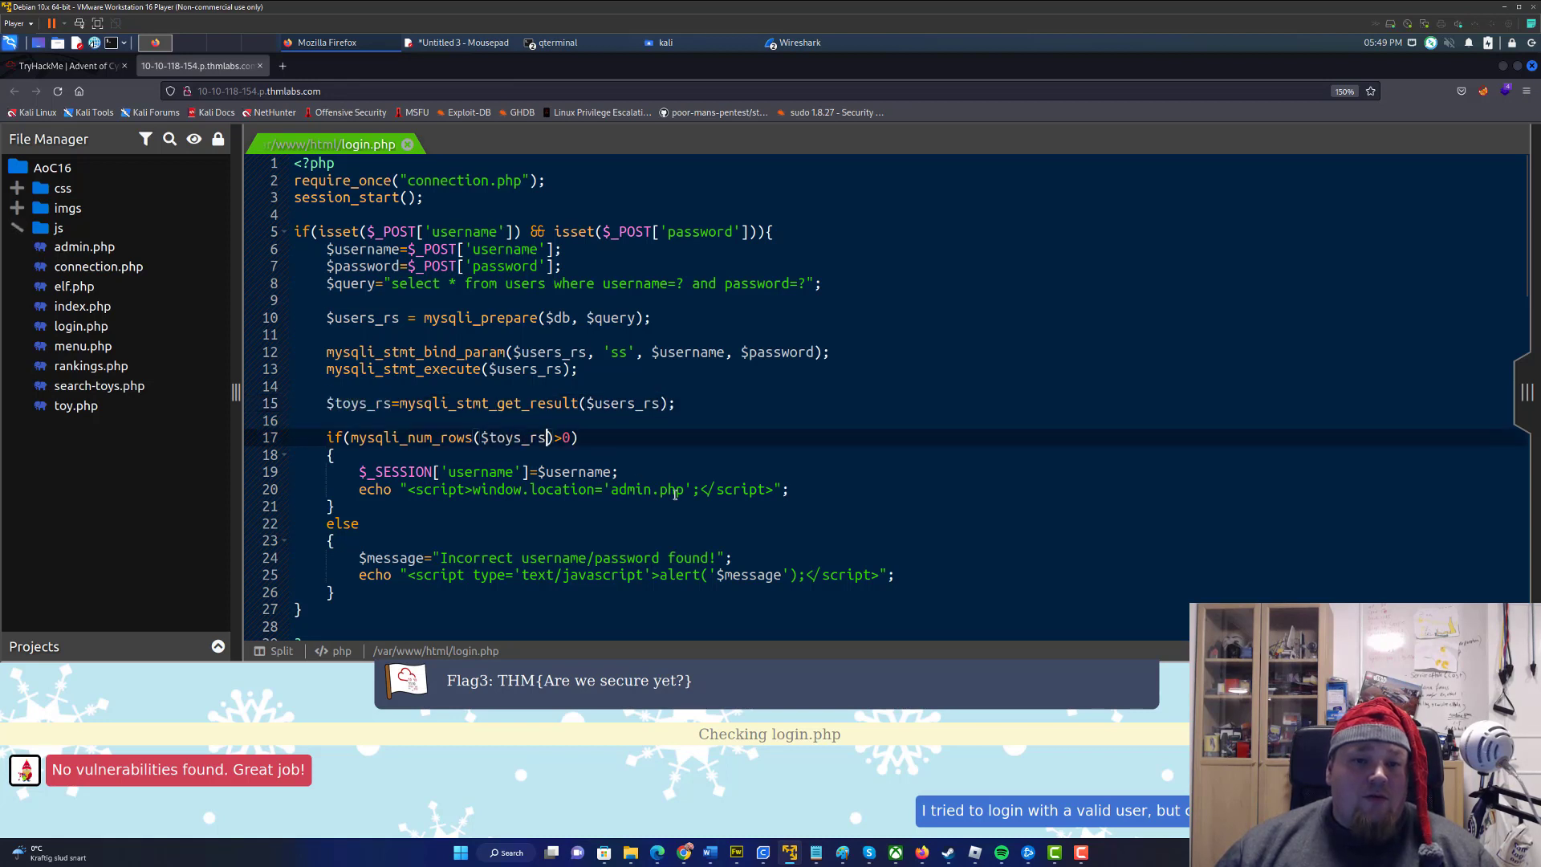
key("ctrl+s")
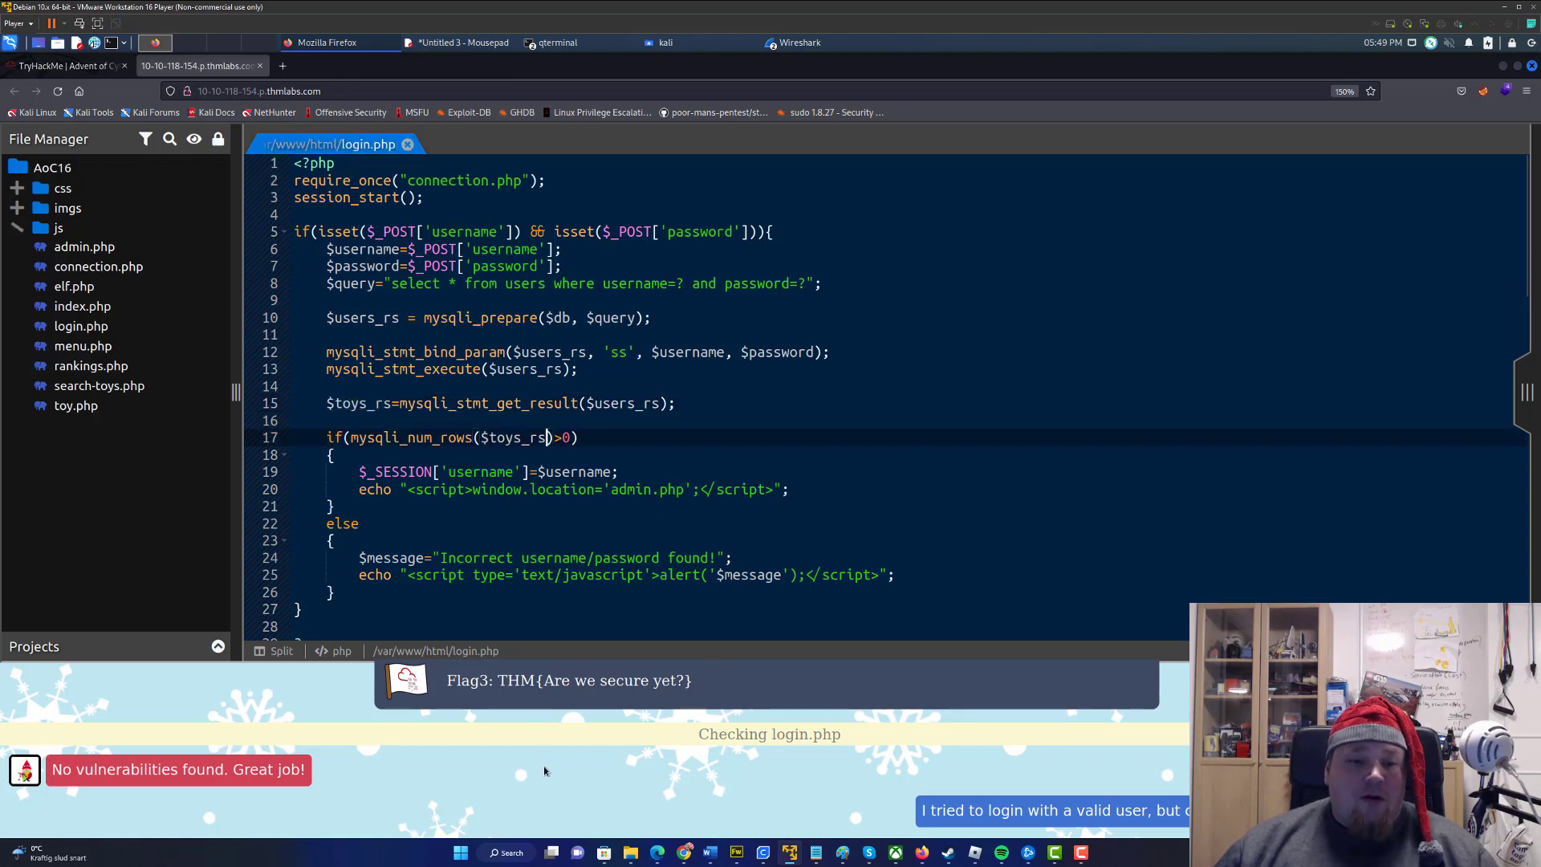
scroll(786, 776, "down", 2)
Copy Flag4, THM{SQLi_who???}, from the check results and submit it in the room's Flag4 field
left_click(775, 785)
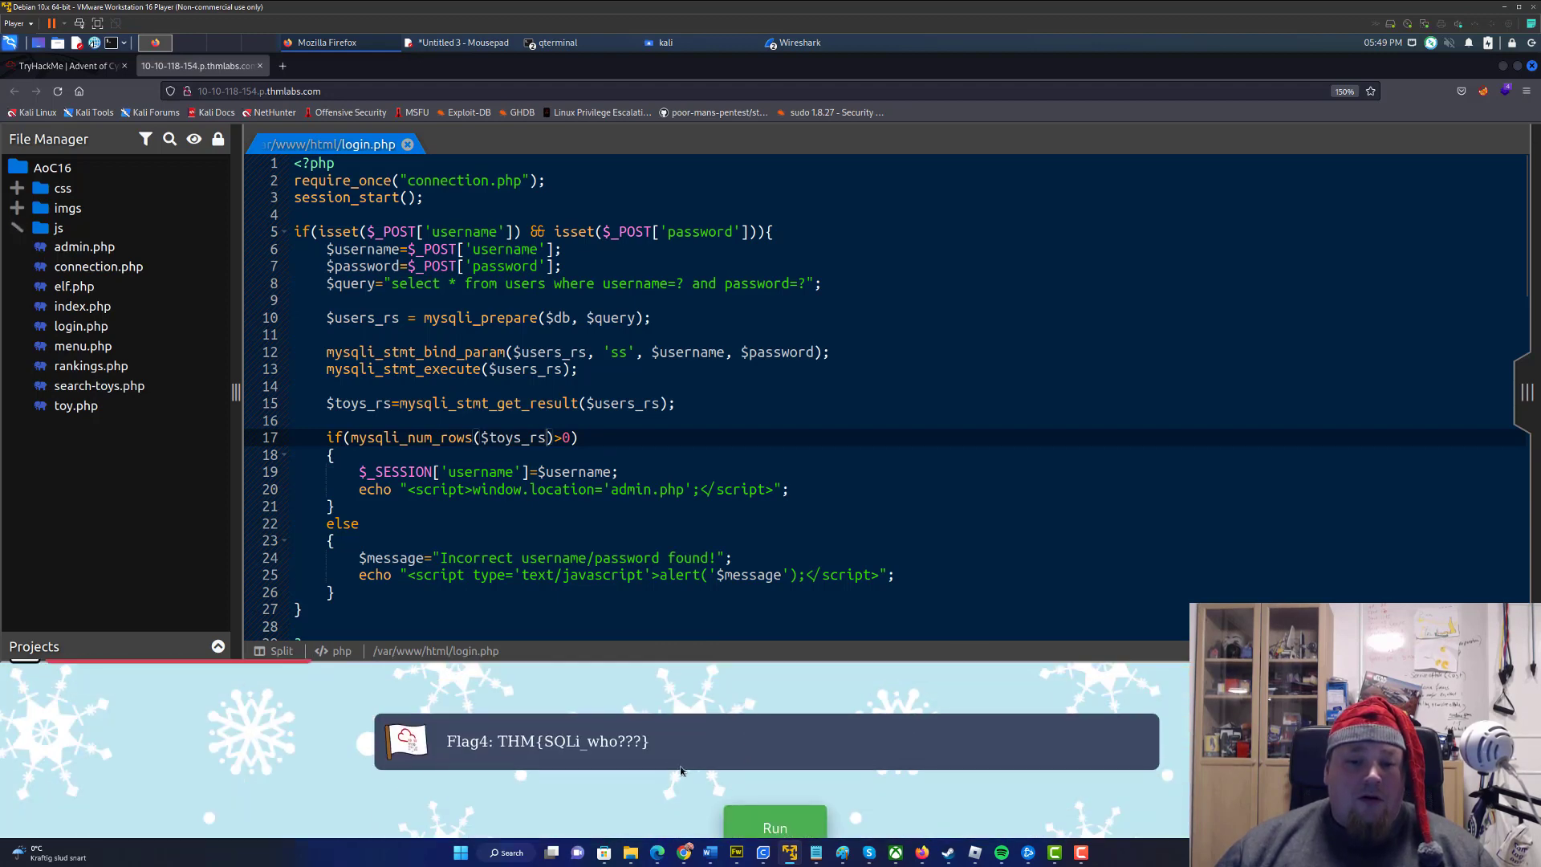
left_click_drag(636, 741, 502, 744)
key("ctrl+c")
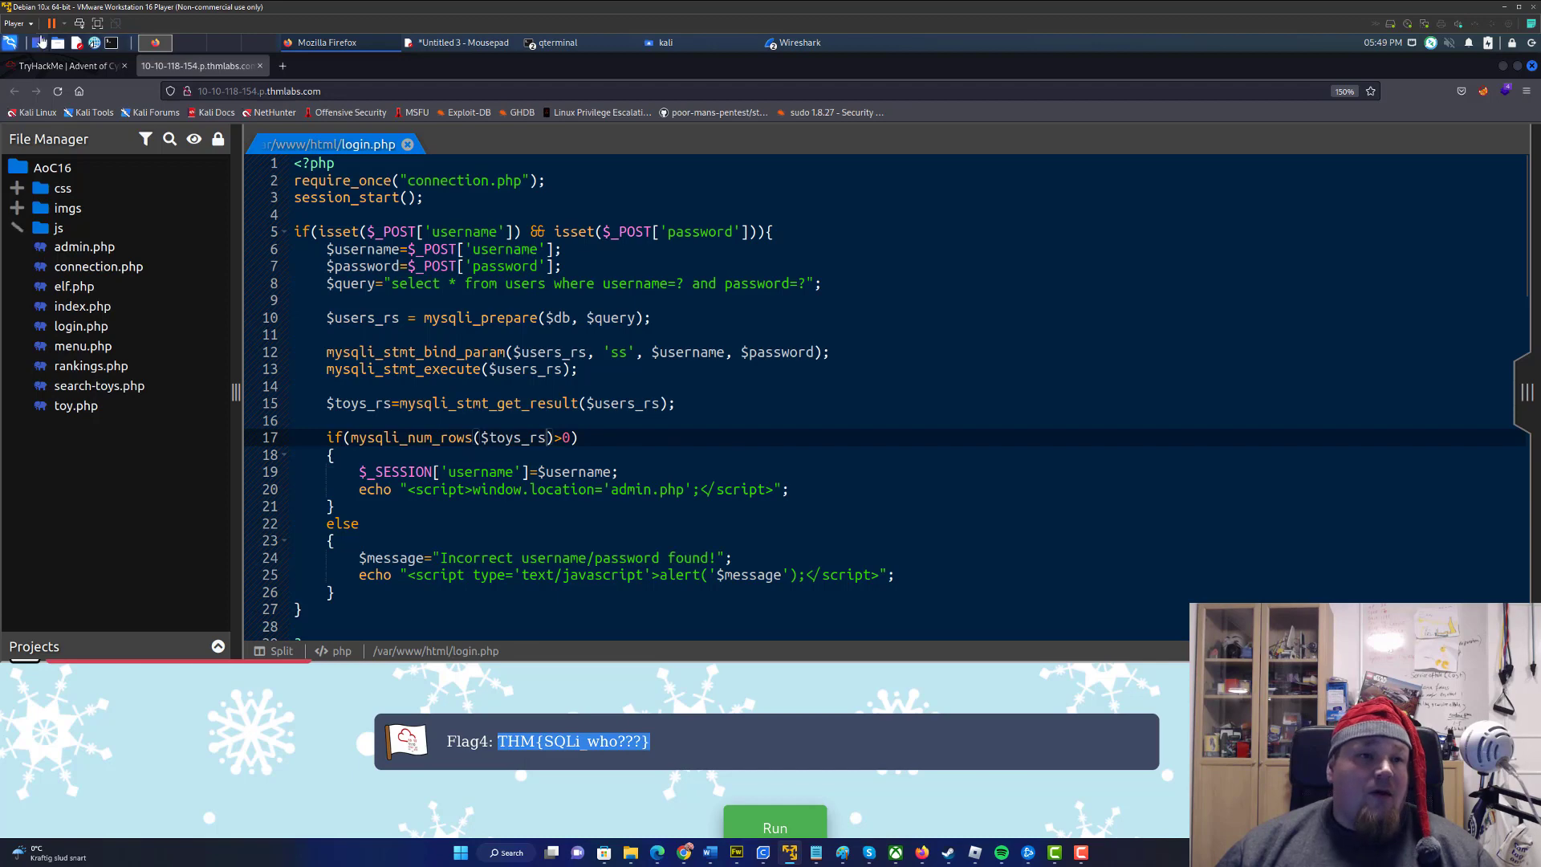
key("ctrl+Page_Up")
scroll(448, 582, "down", 5)
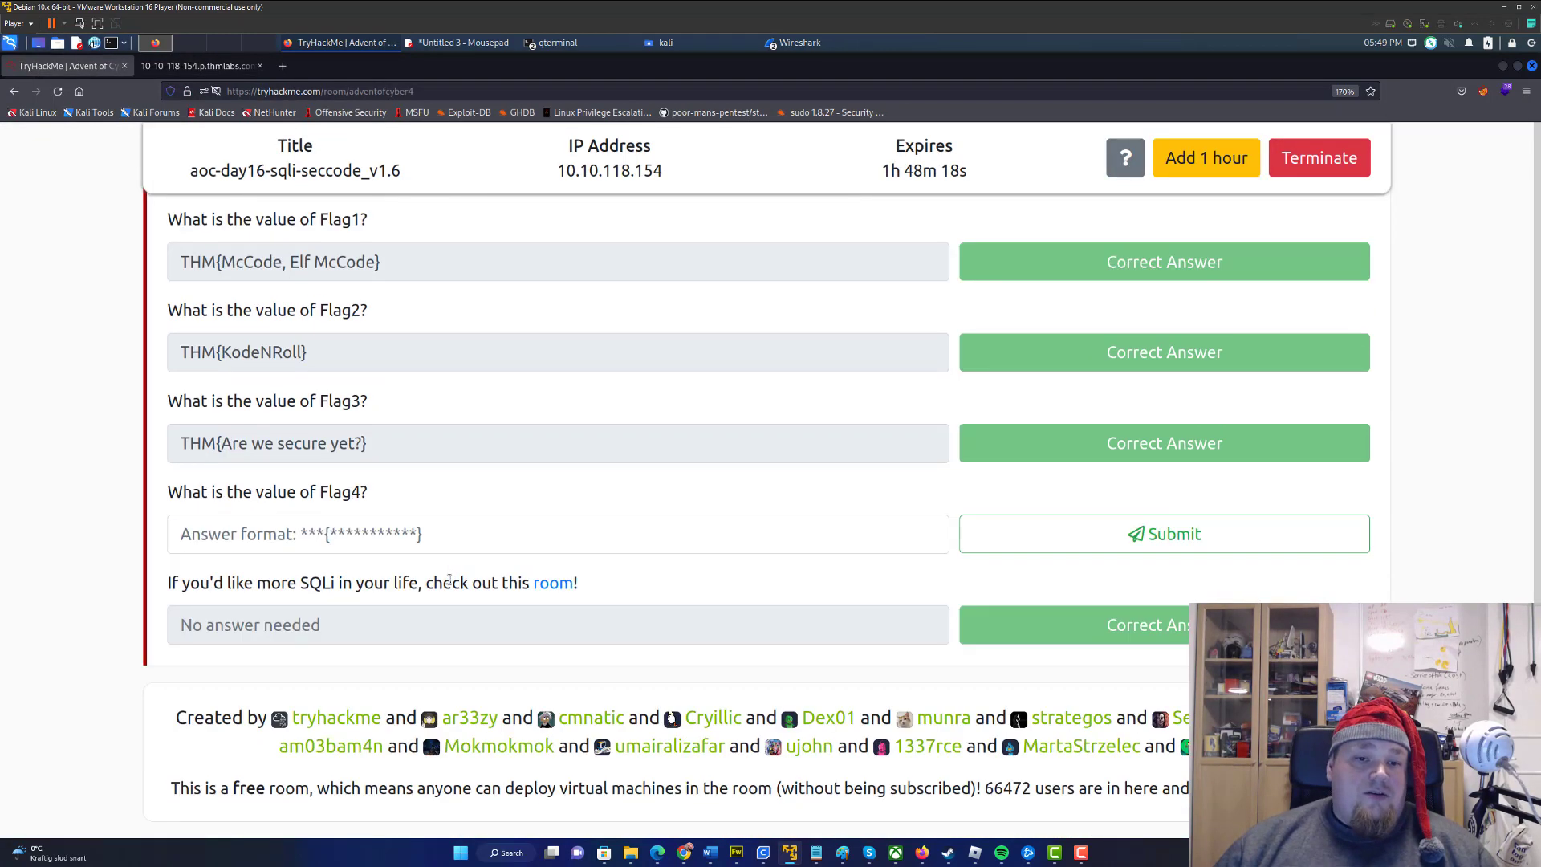
left_click(420, 534)
key("ctrl+v")
key("Return")
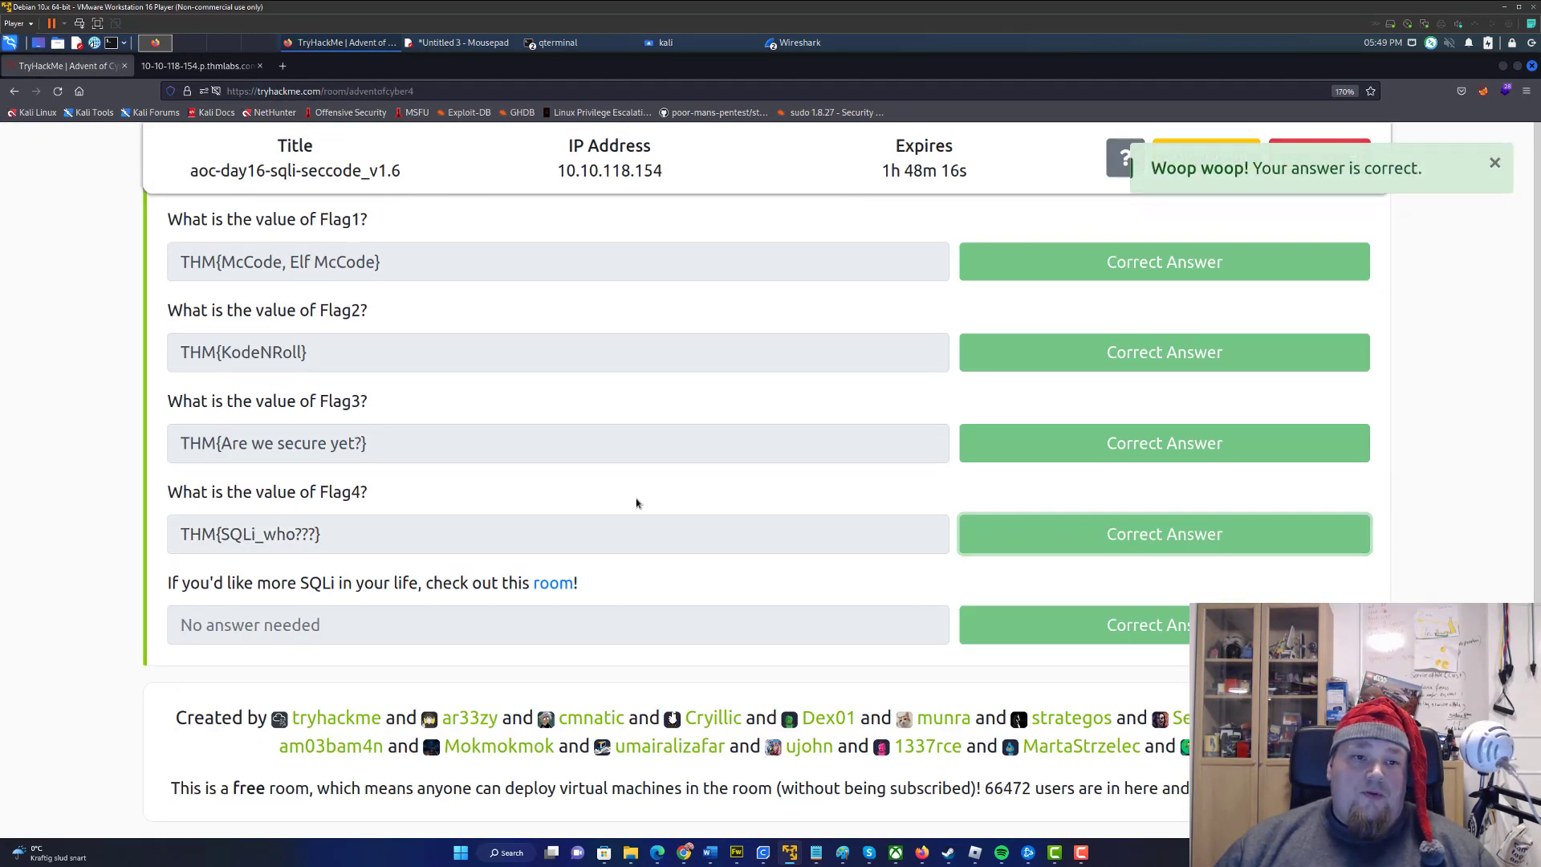
scroll(637, 503, "up", 2)
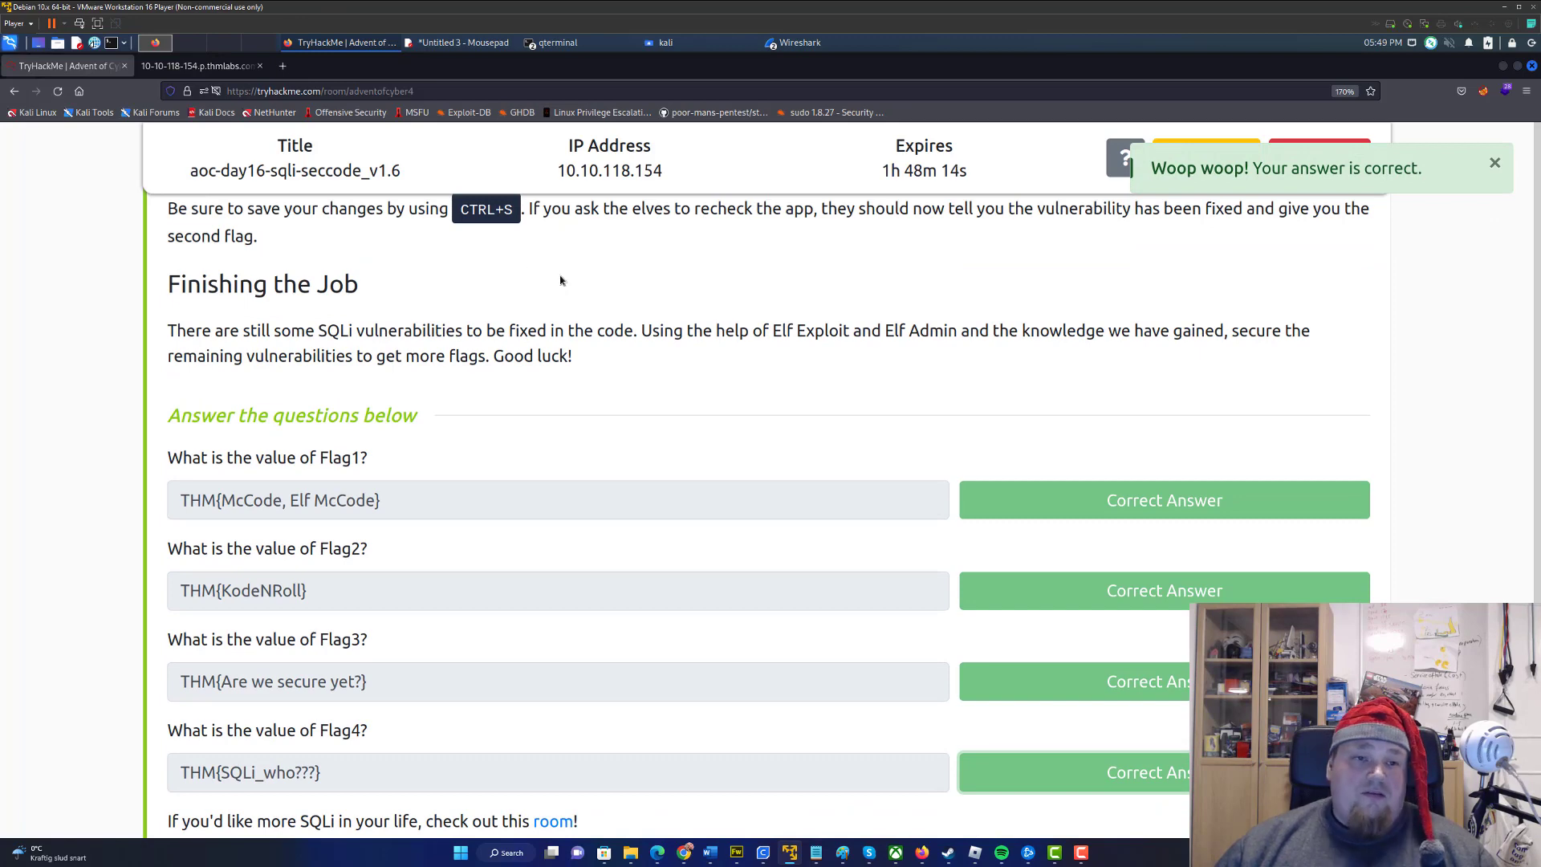
left_click(192, 65)
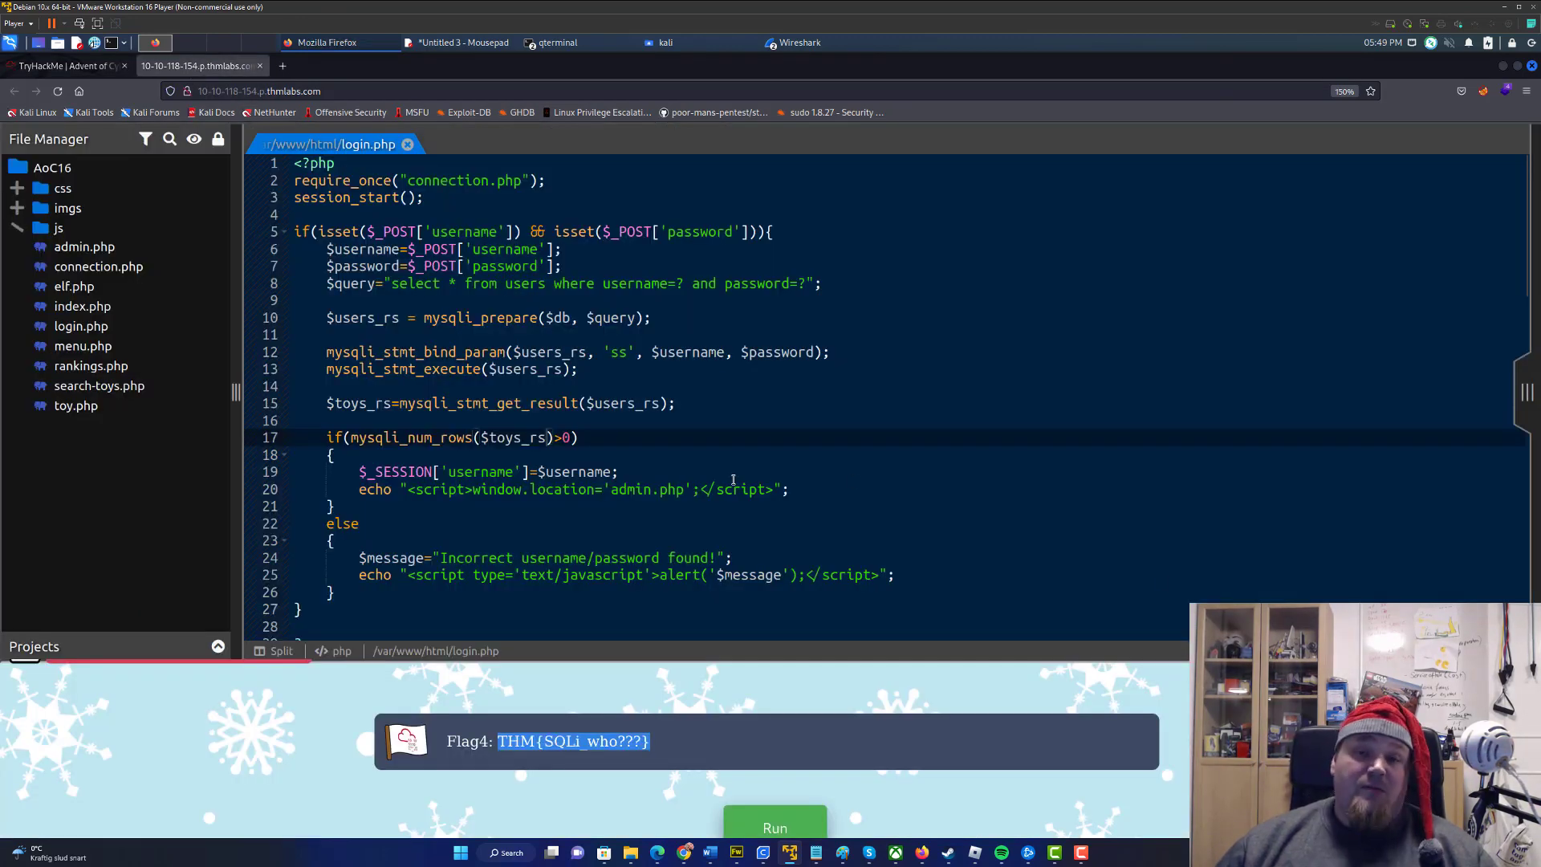
left_click(724, 733)
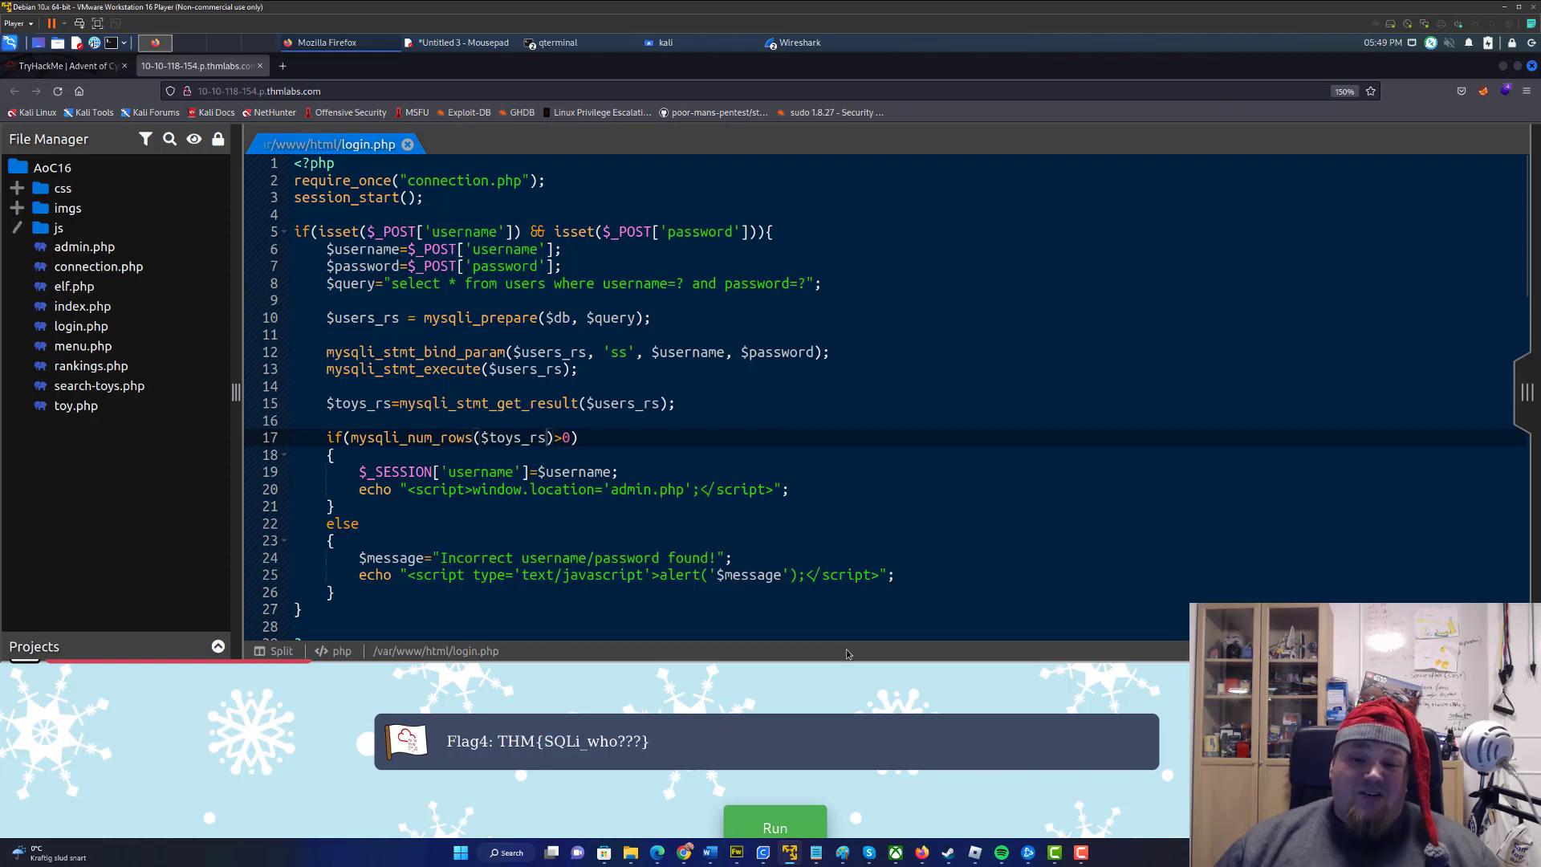
left_click(368, 455)
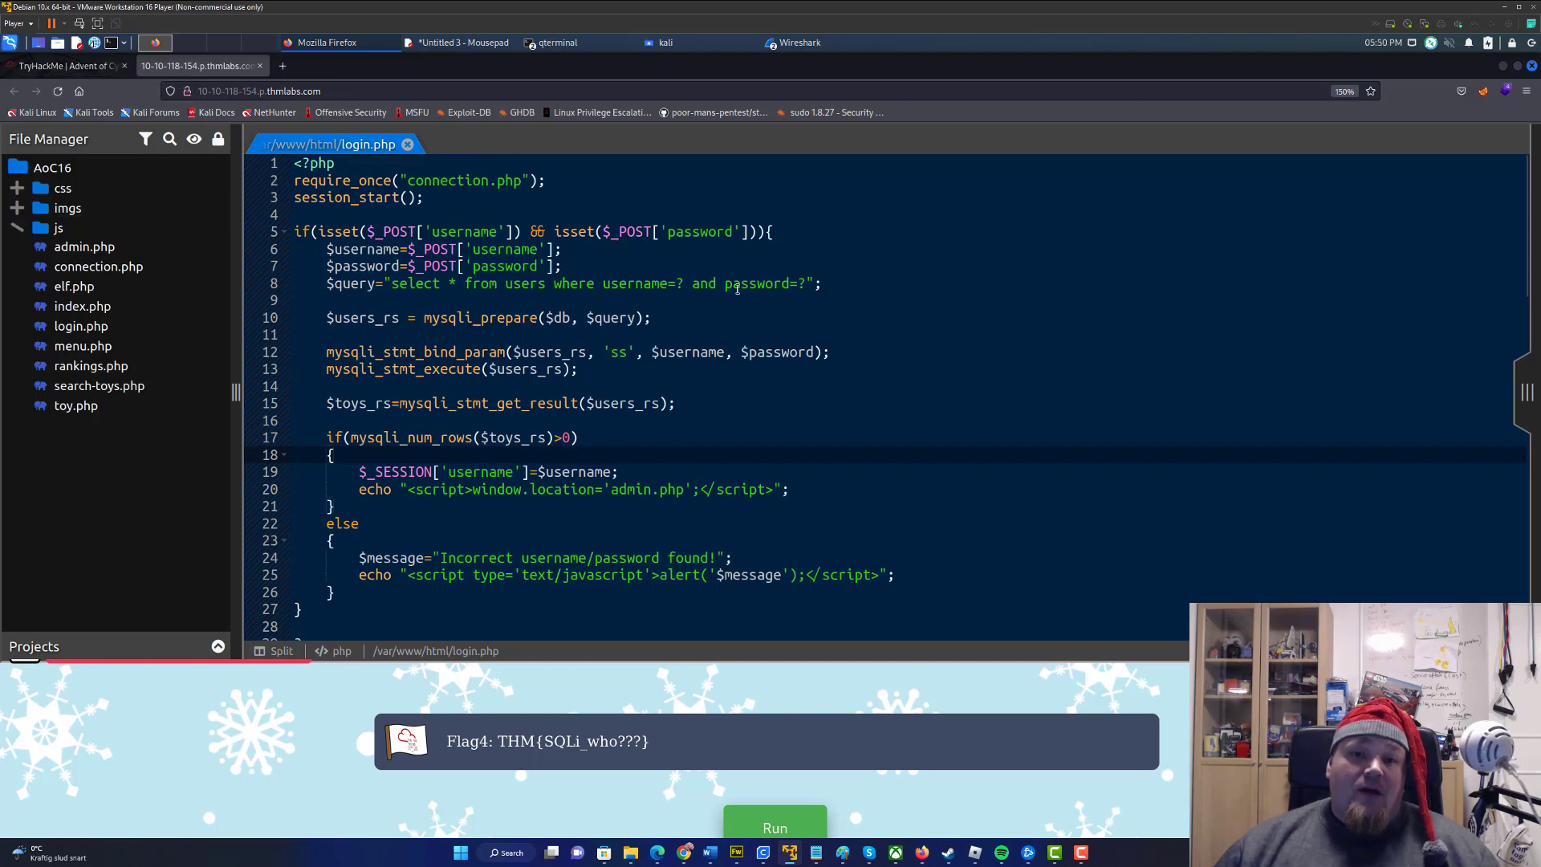
double_click(679, 283)
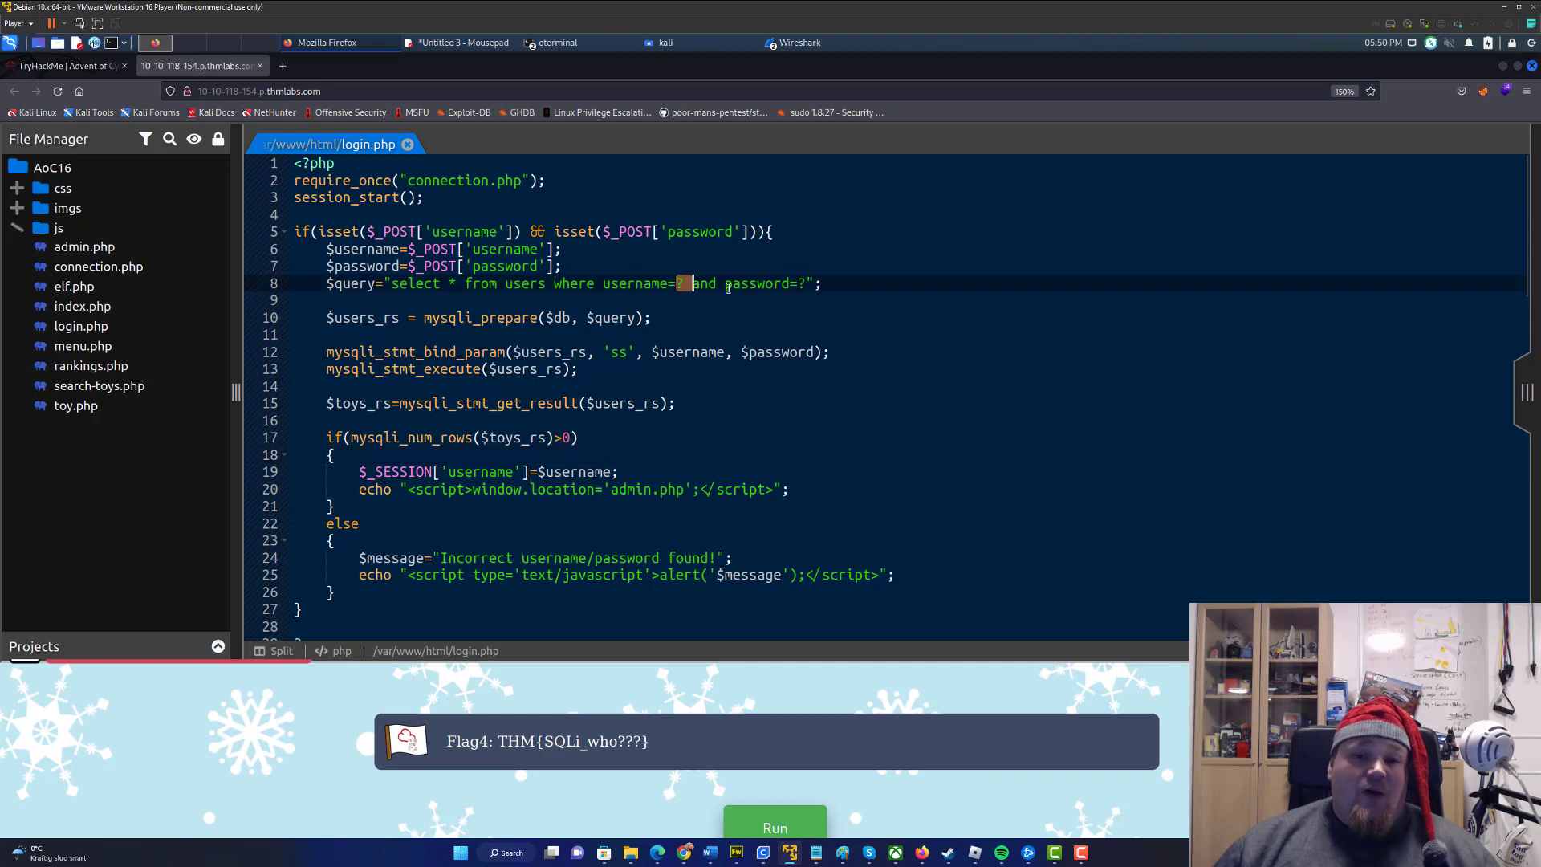
type("\"")
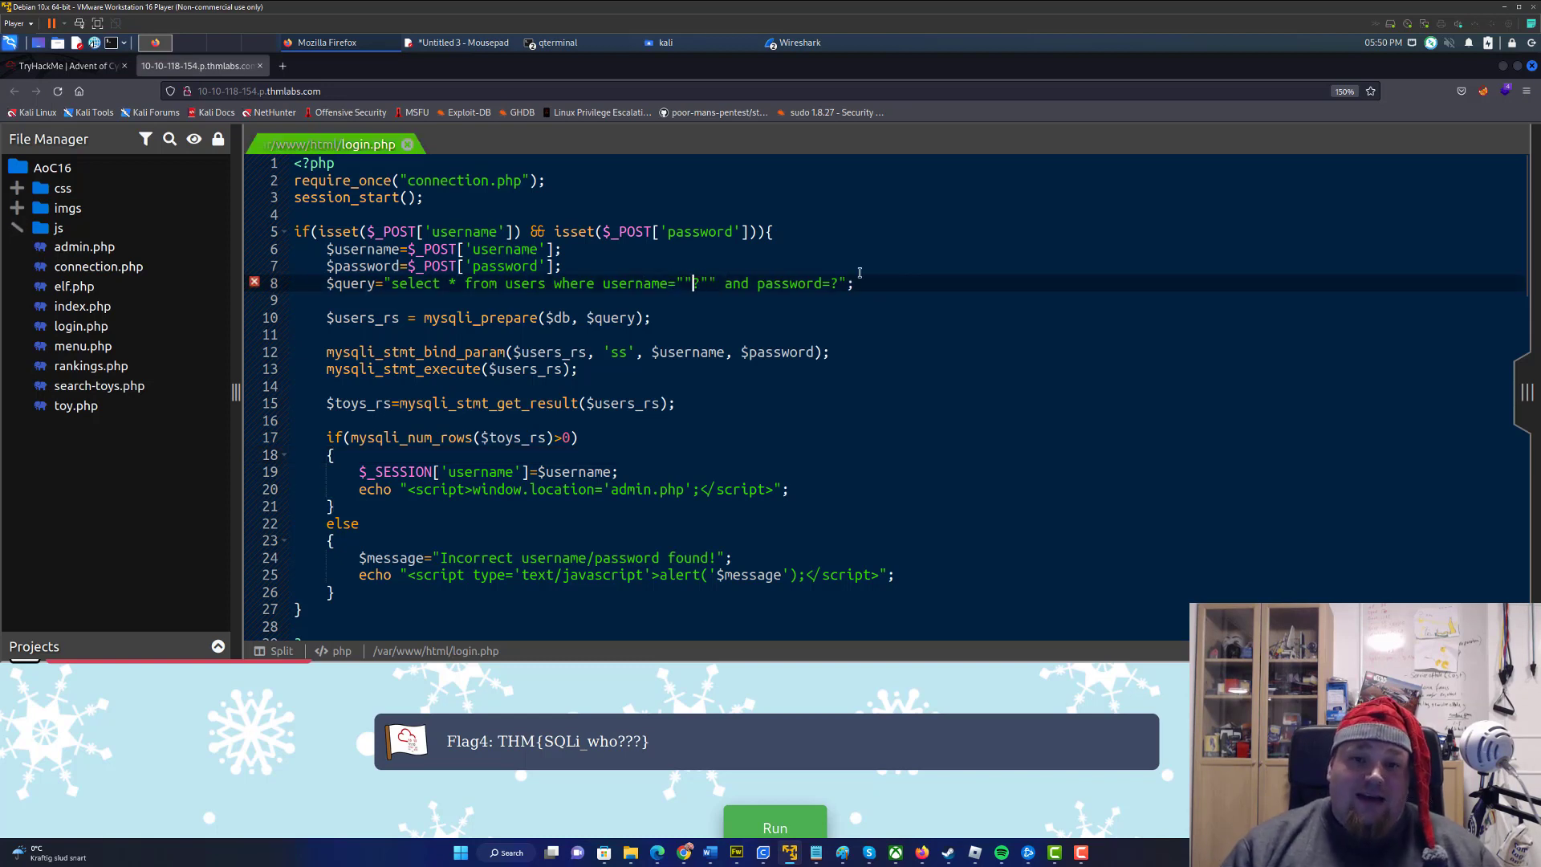
key("BackSpace")
key("BackSpace")
key("Delete")
key("Delete")
type(".")
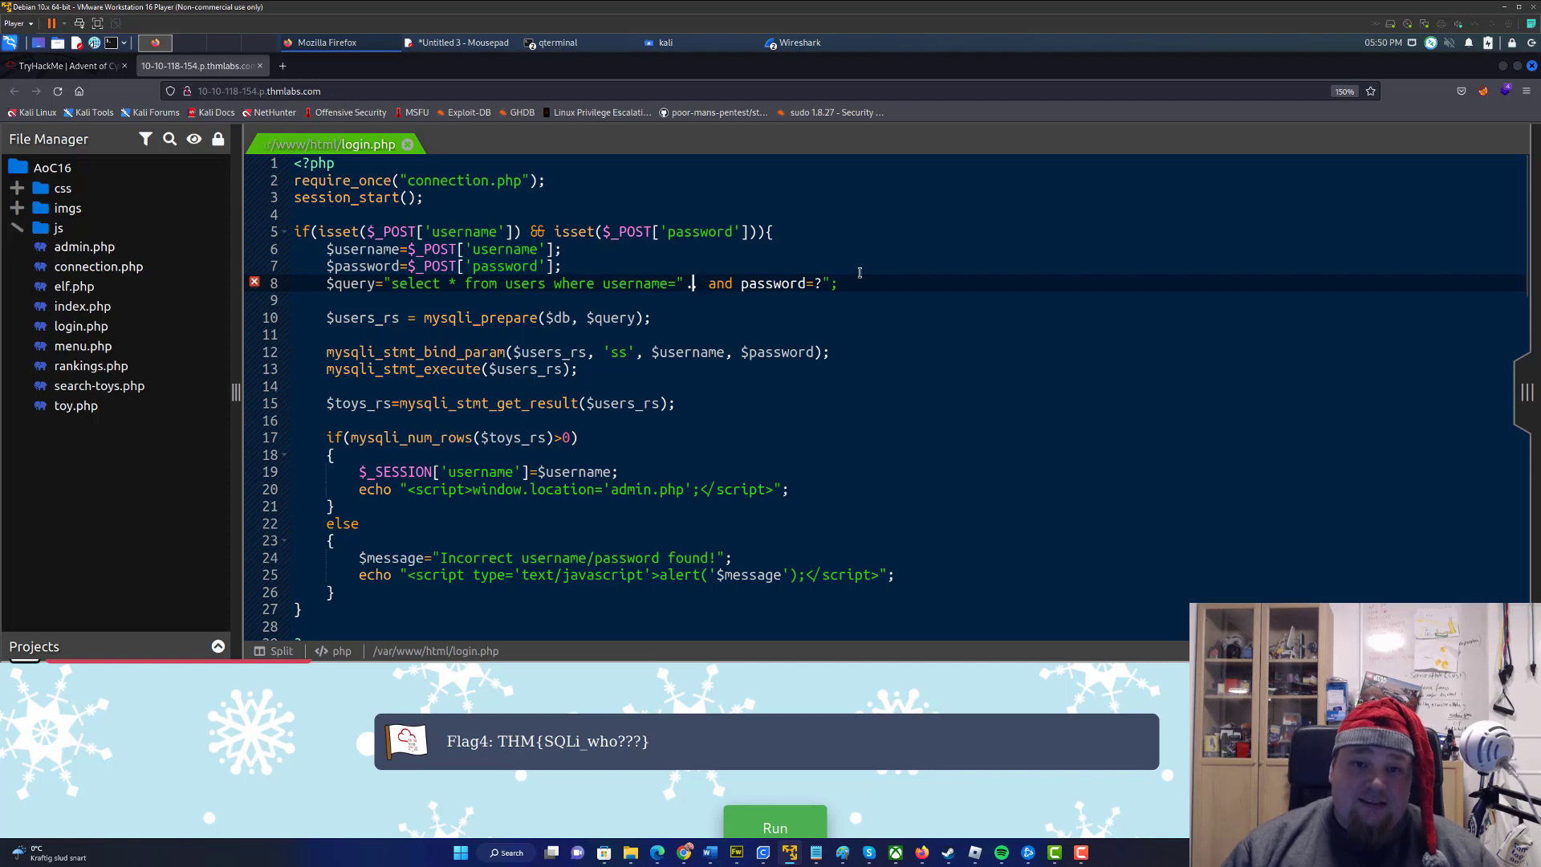
type("  .")
key("Left")
key("Left")
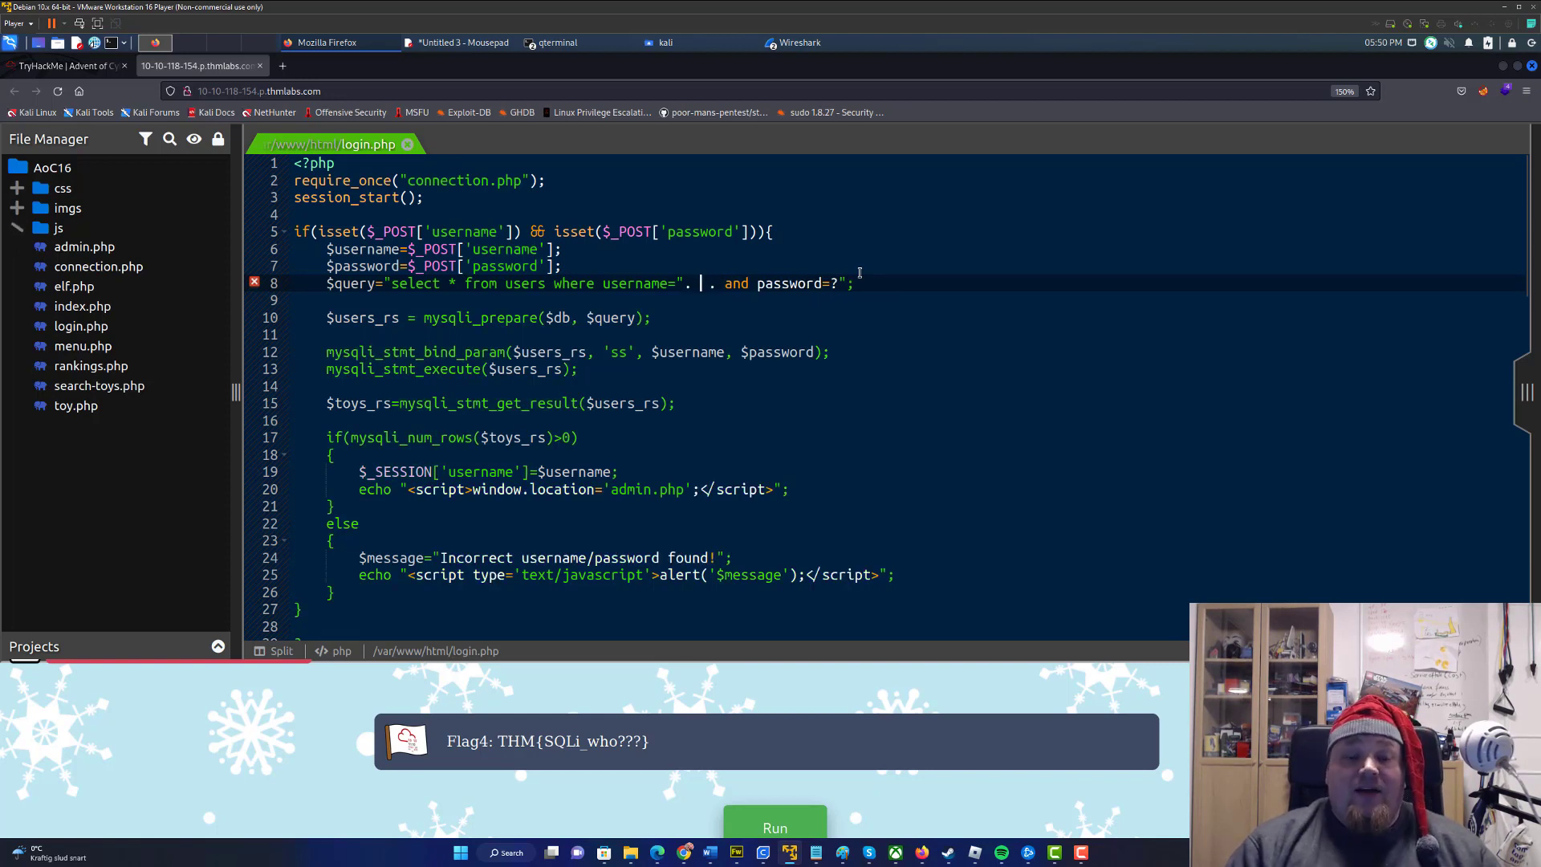
type("$")
key("BackSpace")
type("$")
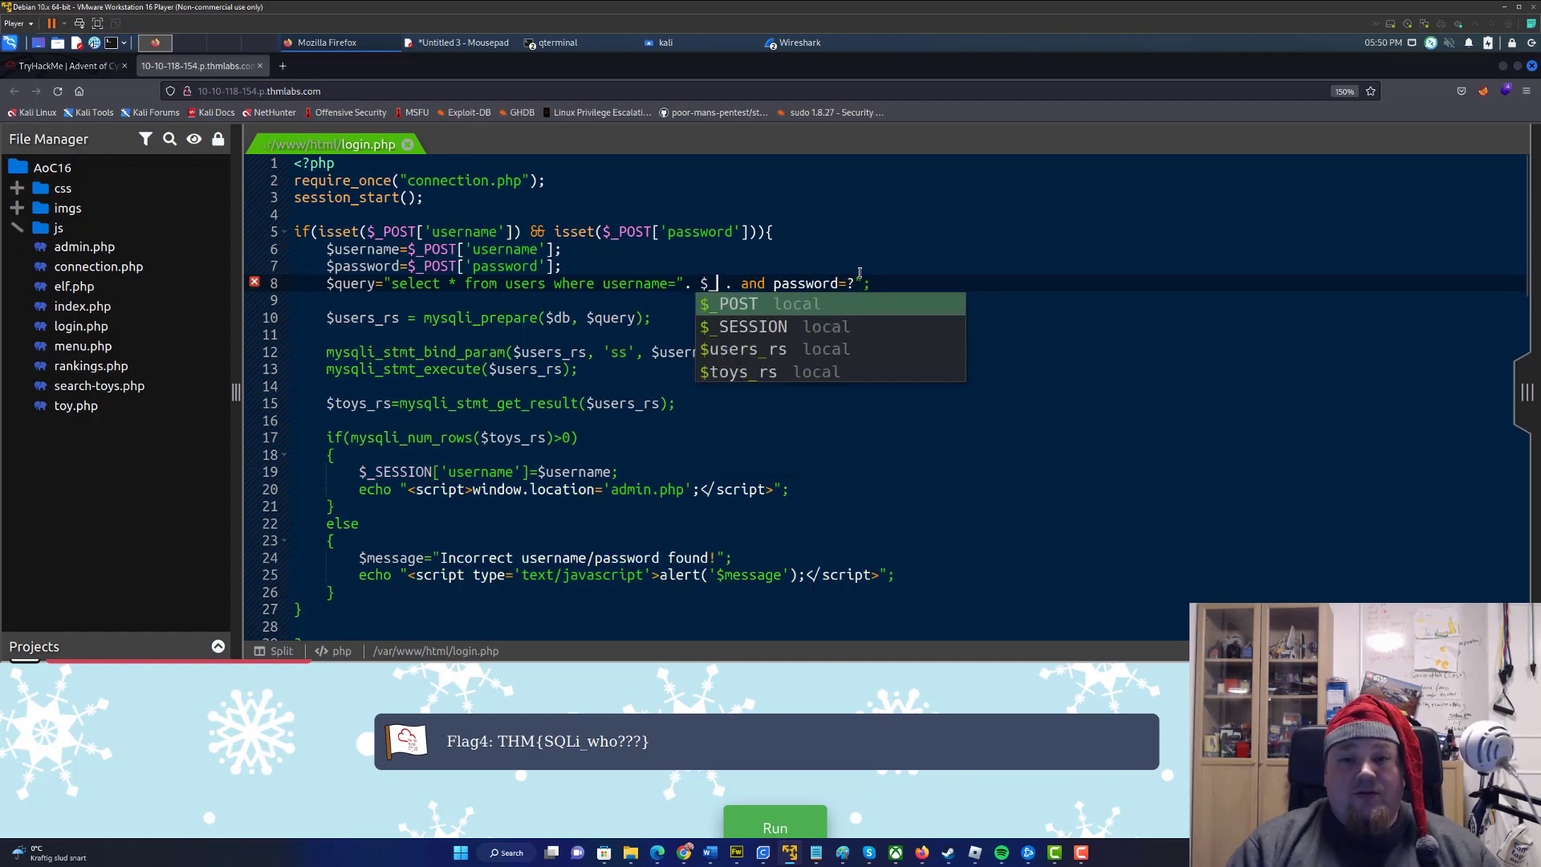
type("_POST[[")
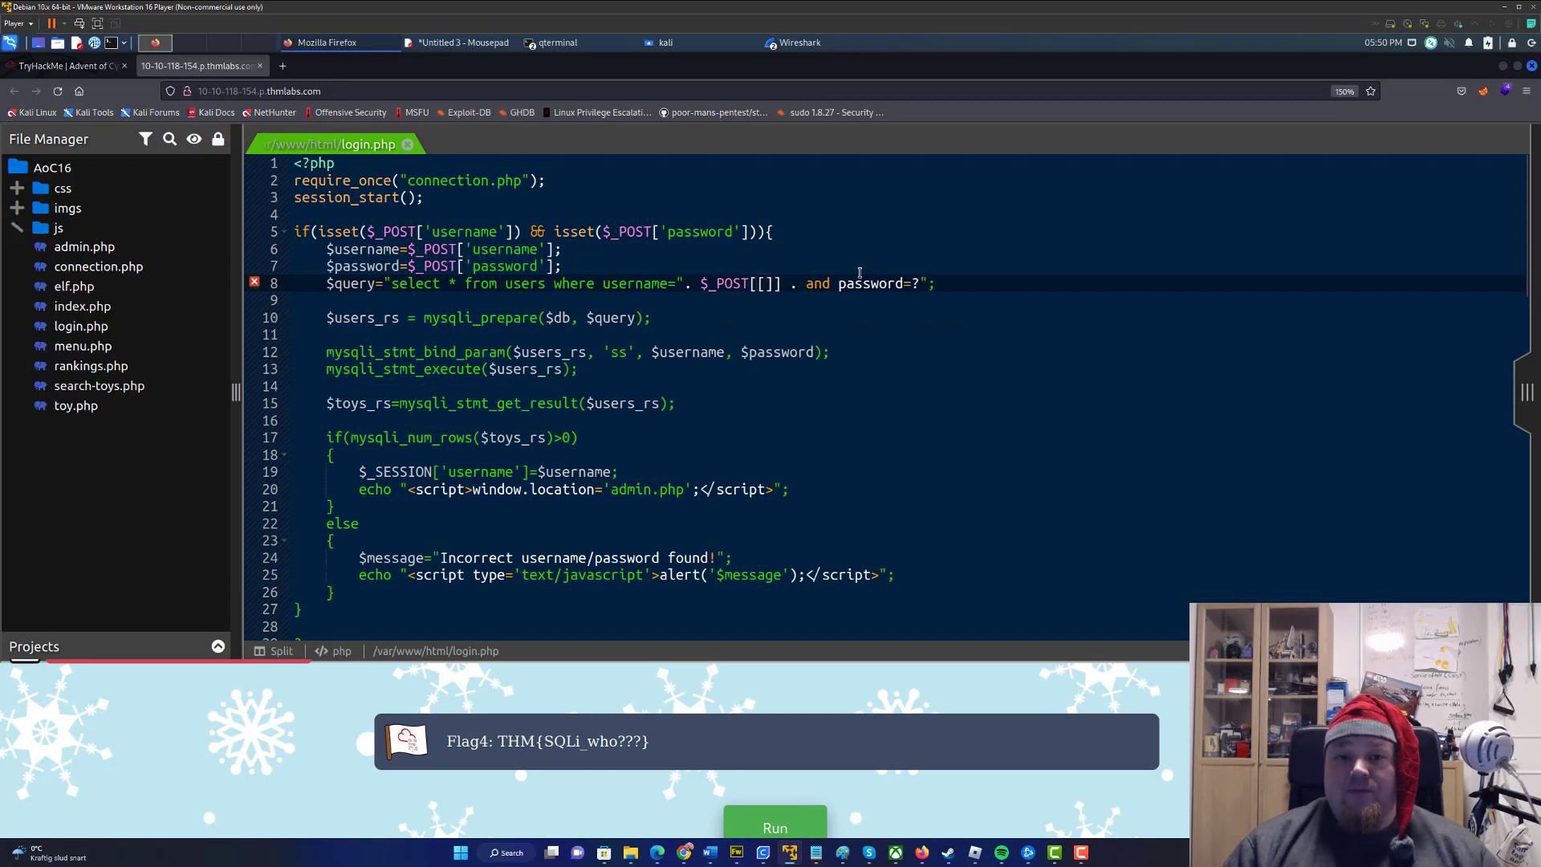
key("BackSpace")
type("'")
type("user")
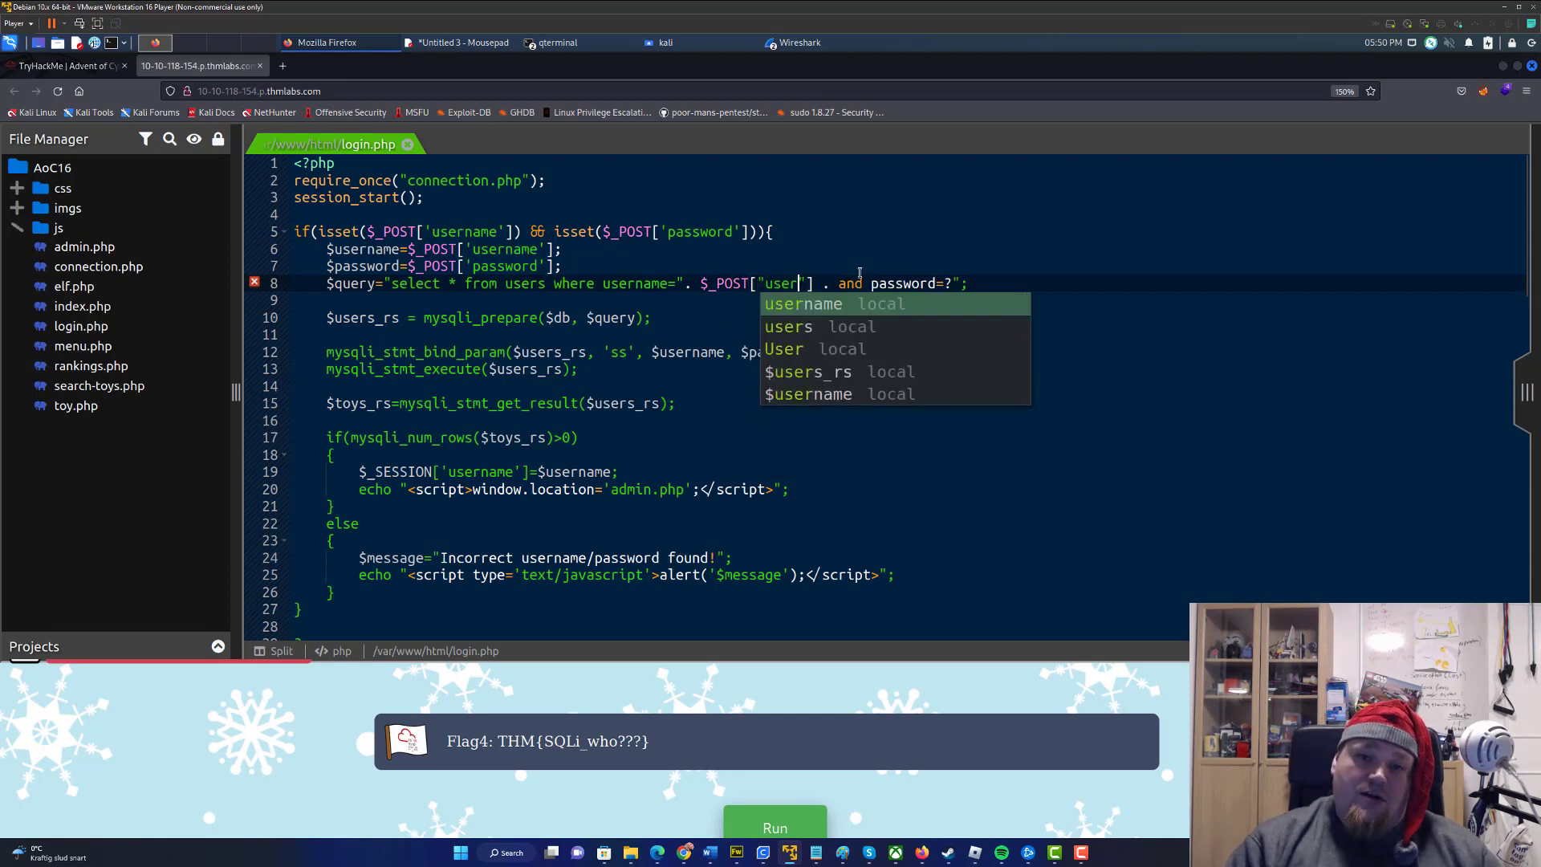
type("name")
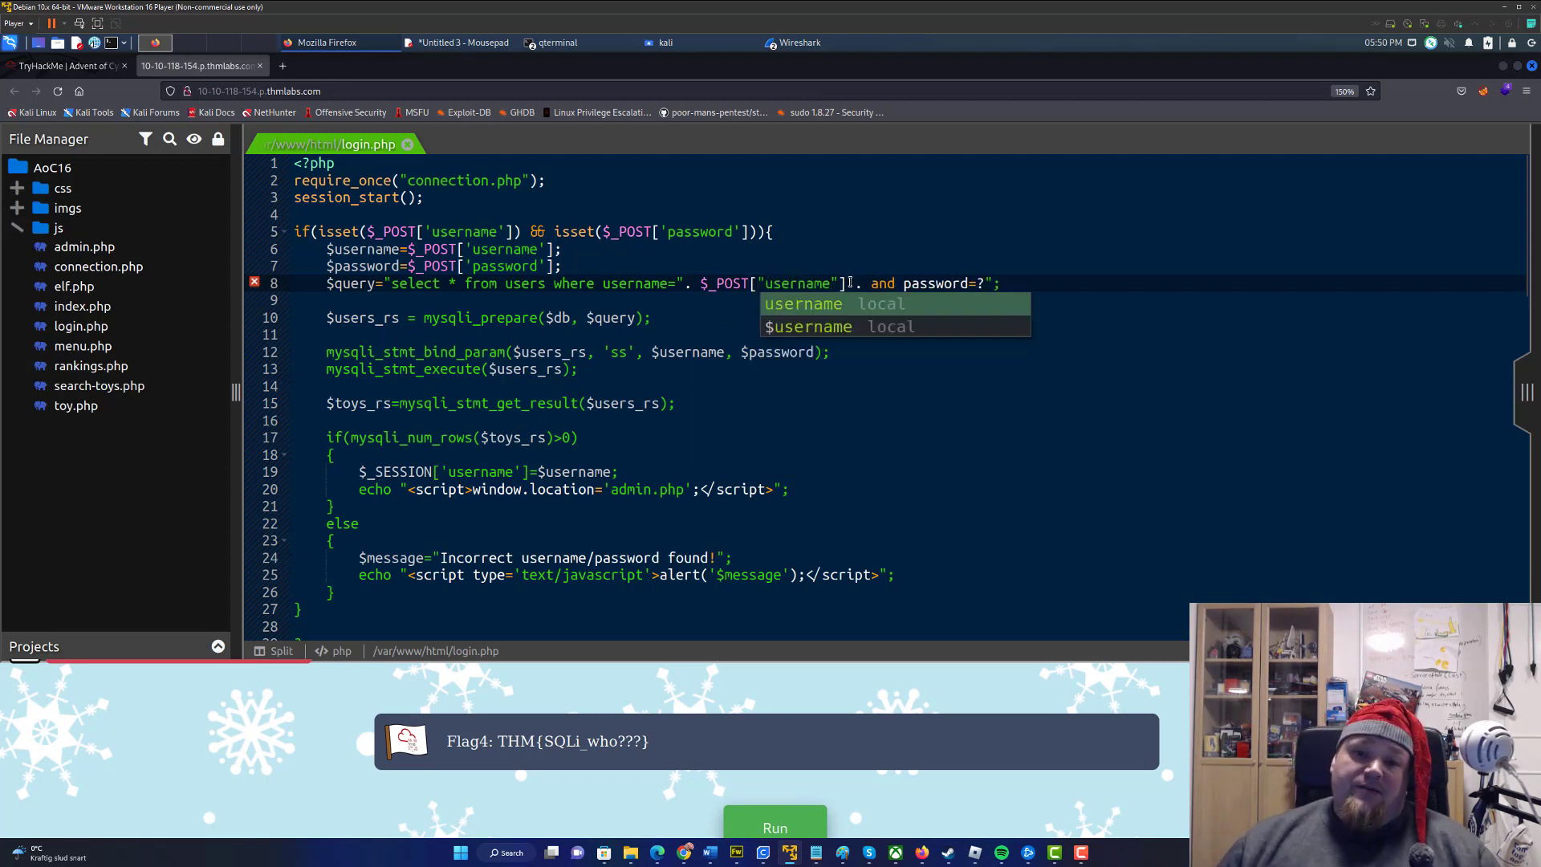
left_click_drag(846, 285, 690, 284)
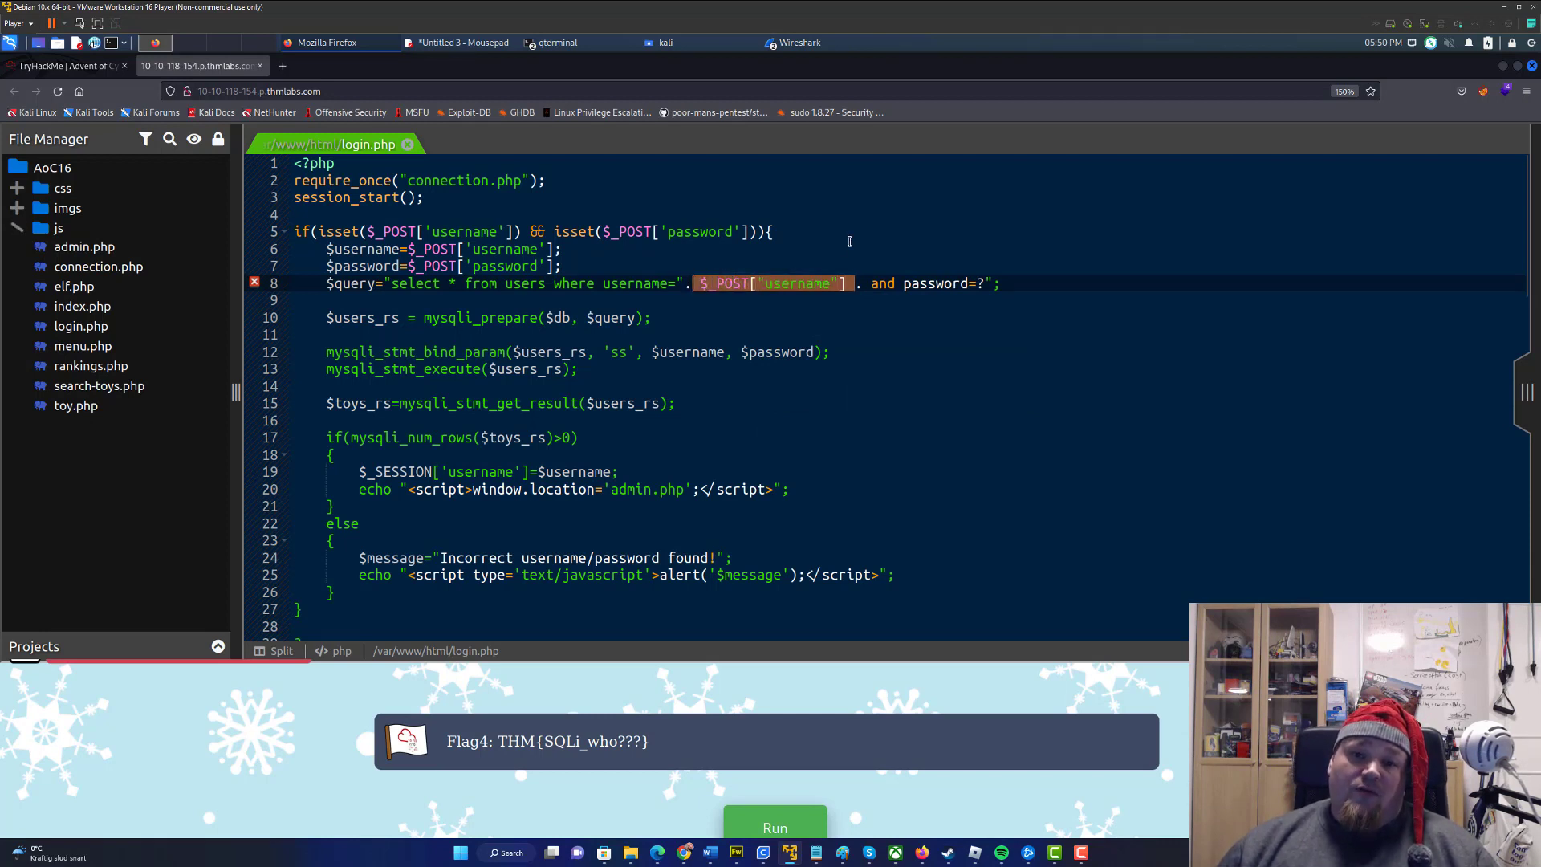
key("Up")
key("Up")
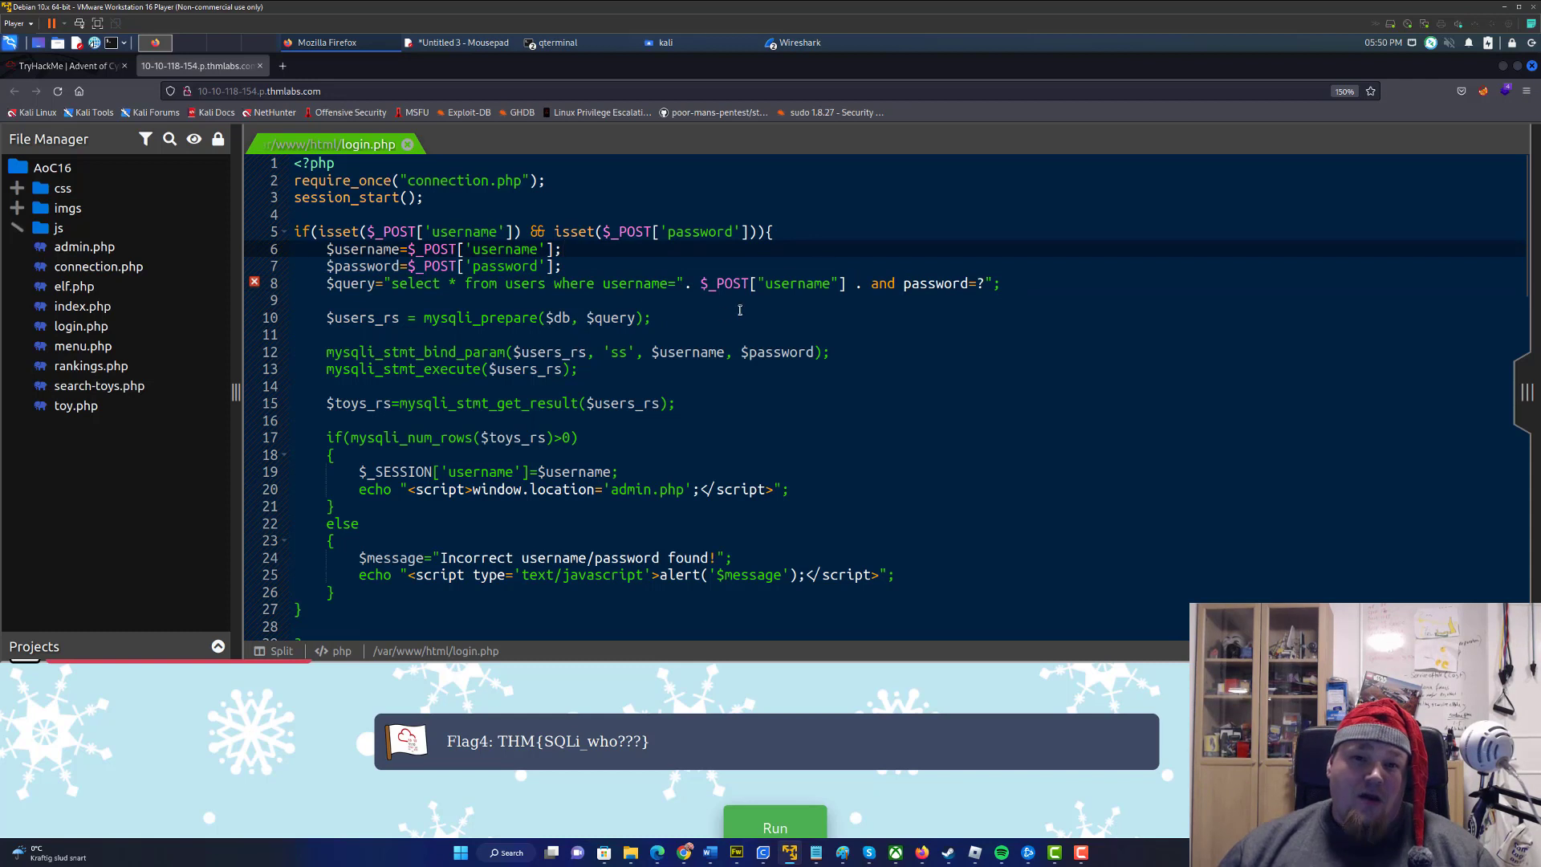
key("Down")
key("Down")
key("shift+ctrl+Right")
key("shift+ctrl+Right")
key("Delete")
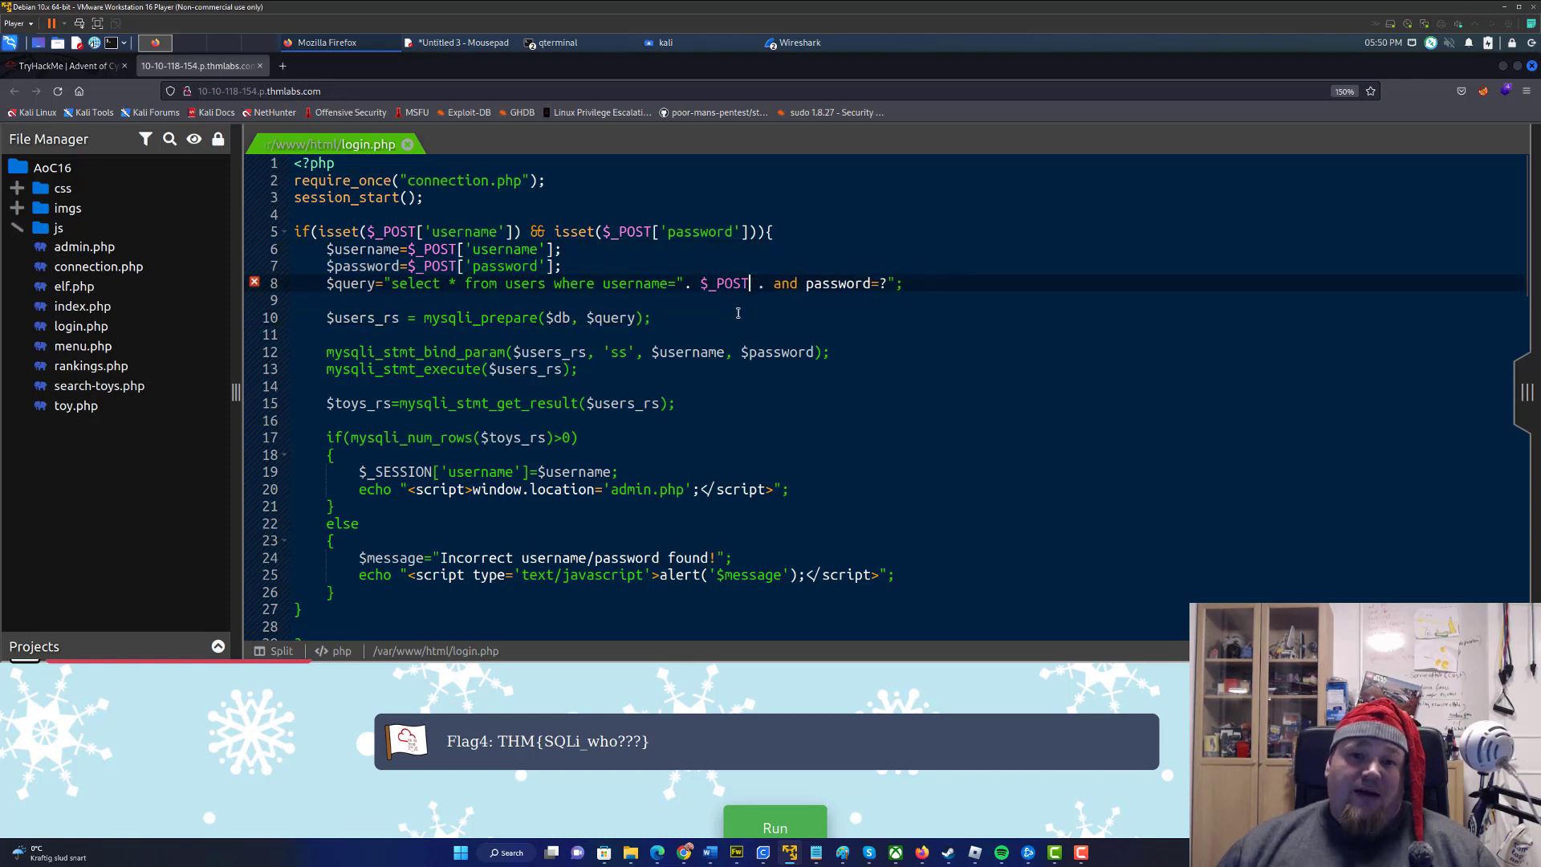
key("BackSpace")
key("BackSpace")
key("BackSpace")
key("Delete")
key("Delete")
type("\"")
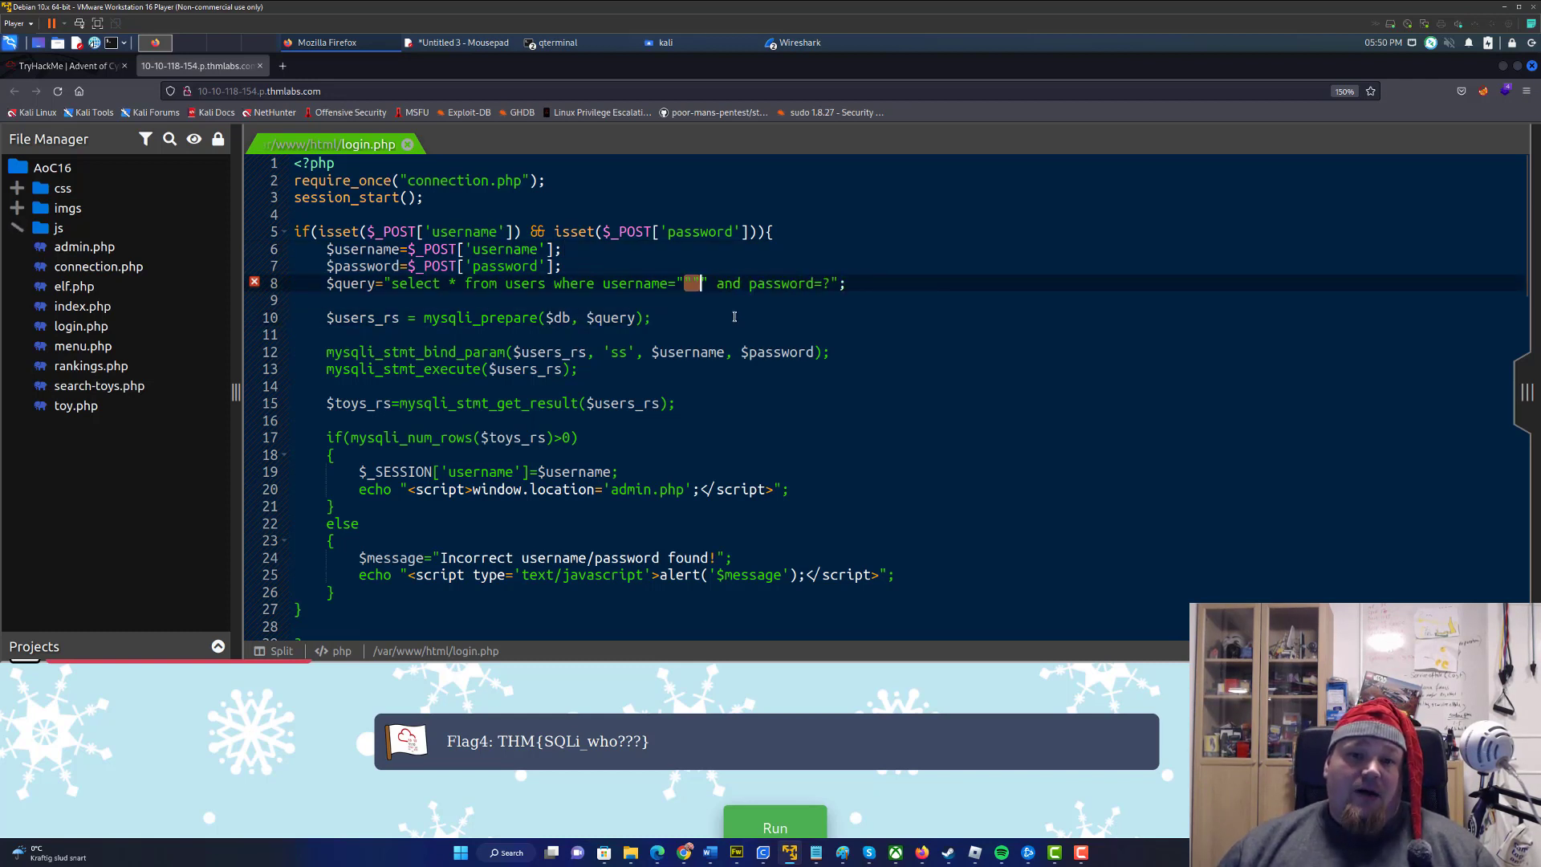
key("Delete")
key("Delete")
key("BackSpace")
type("?")
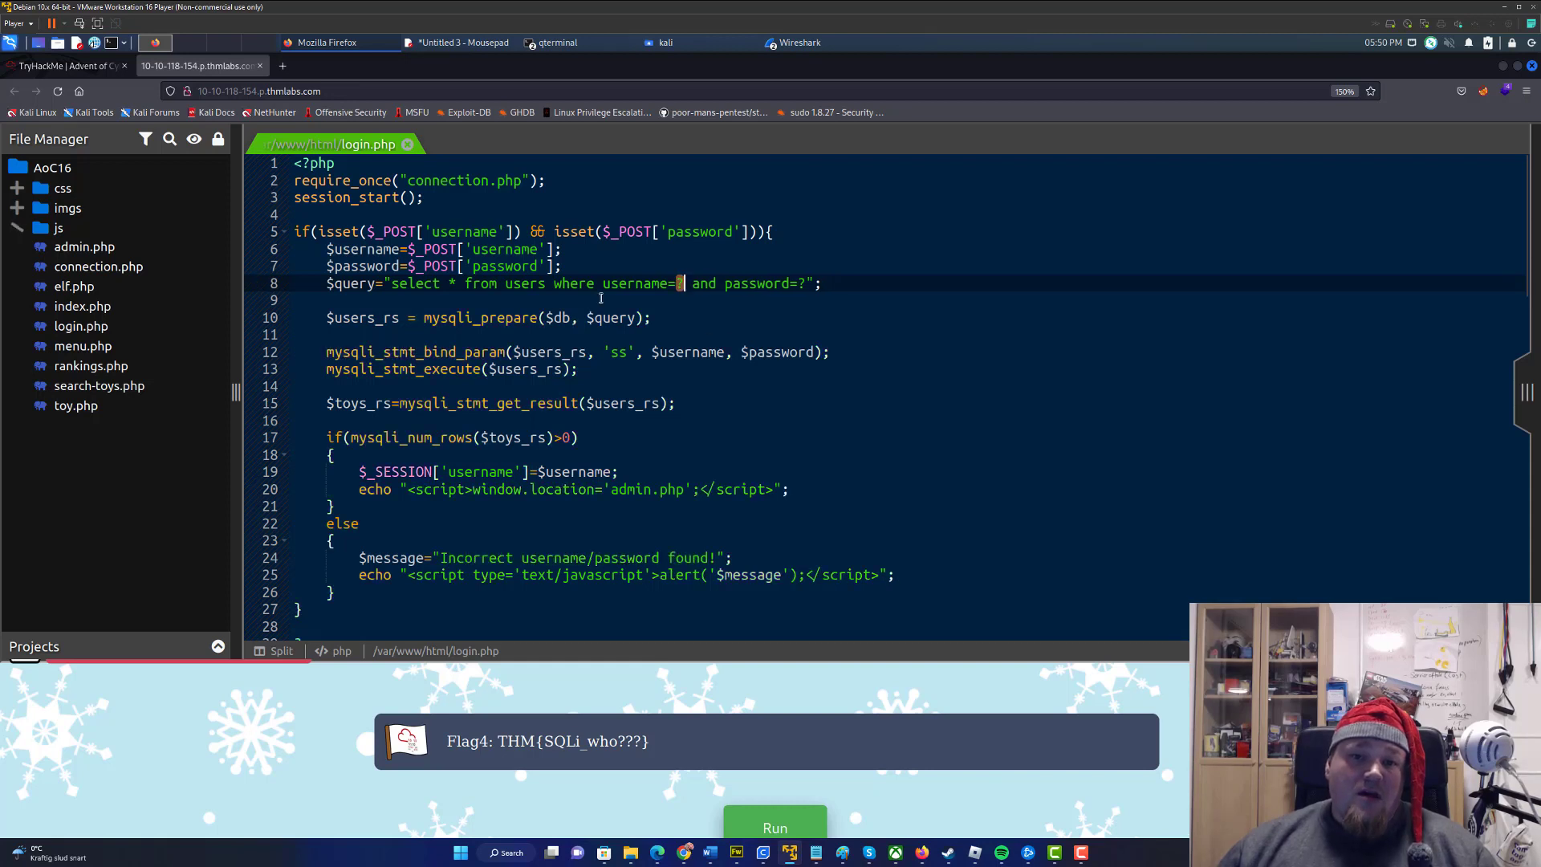
left_click_drag(334, 282, 629, 283)
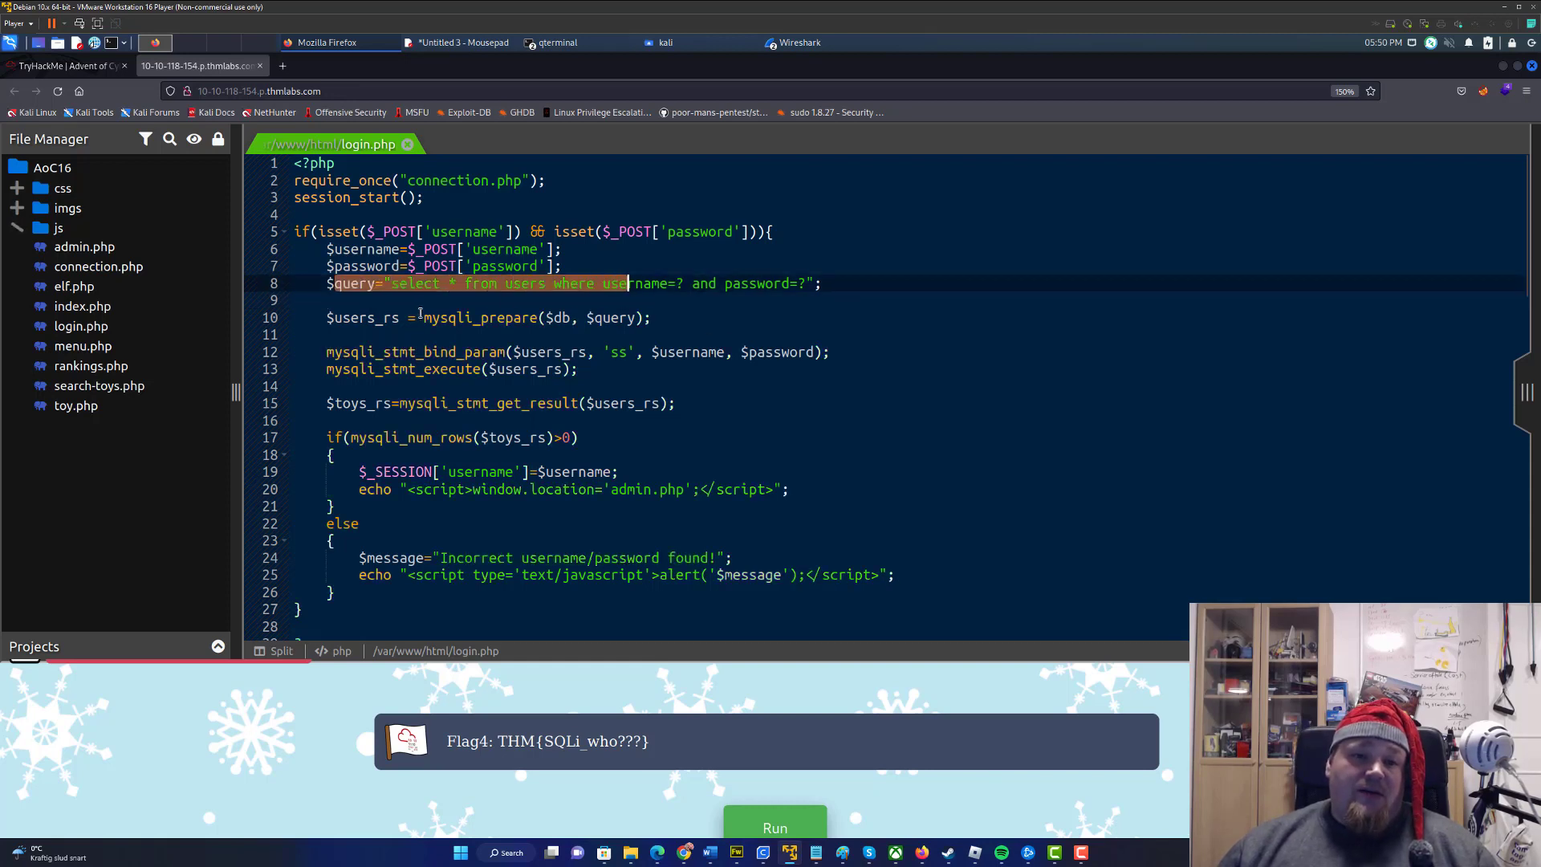
left_click_drag(422, 317, 515, 317)
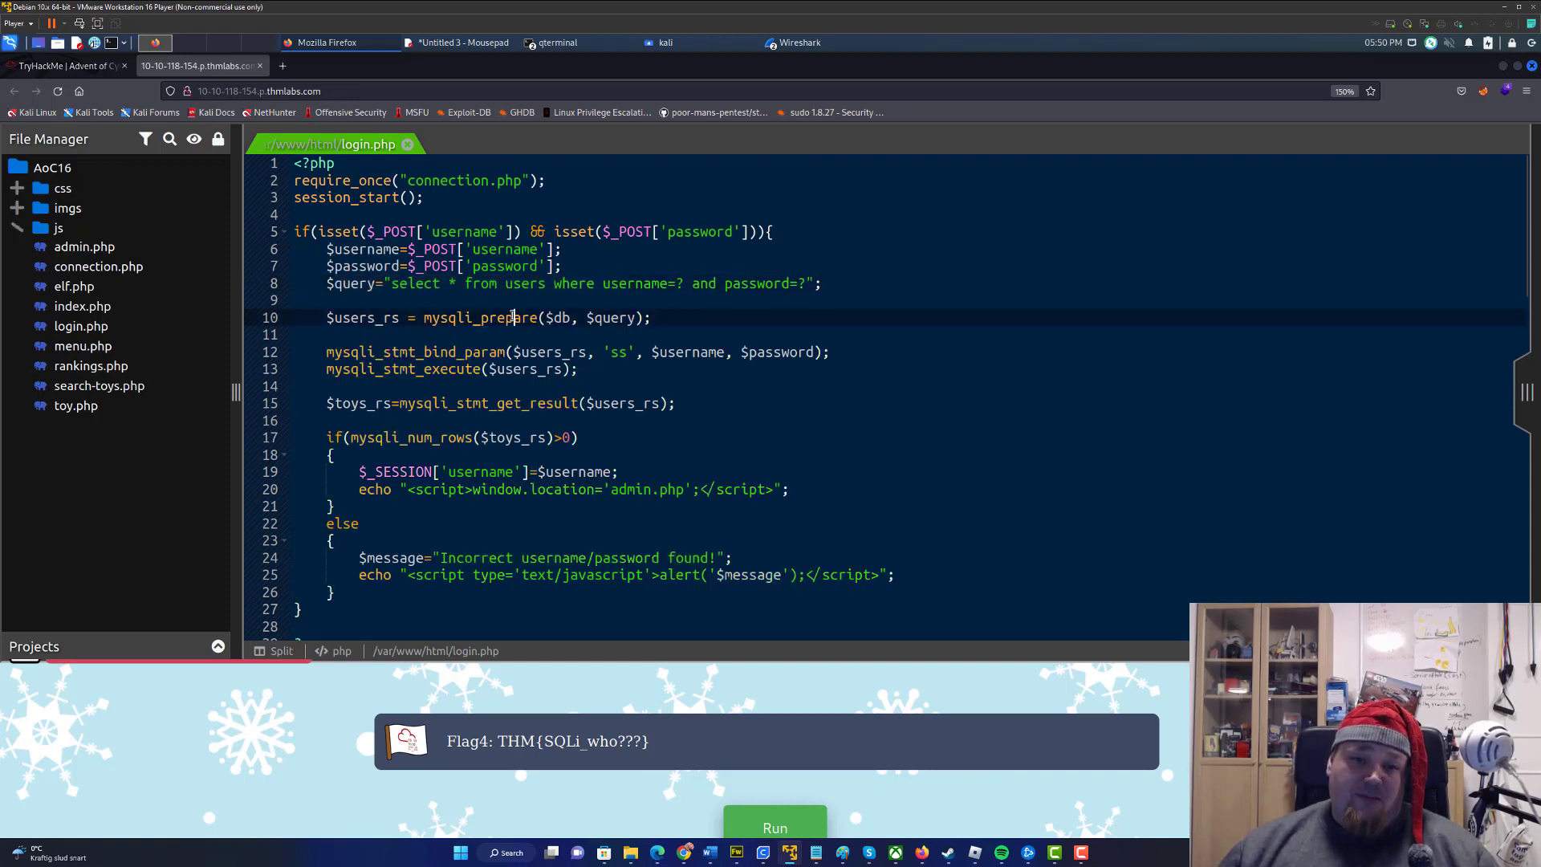
double_click(511, 317)
left_click_drag(385, 286, 686, 282)
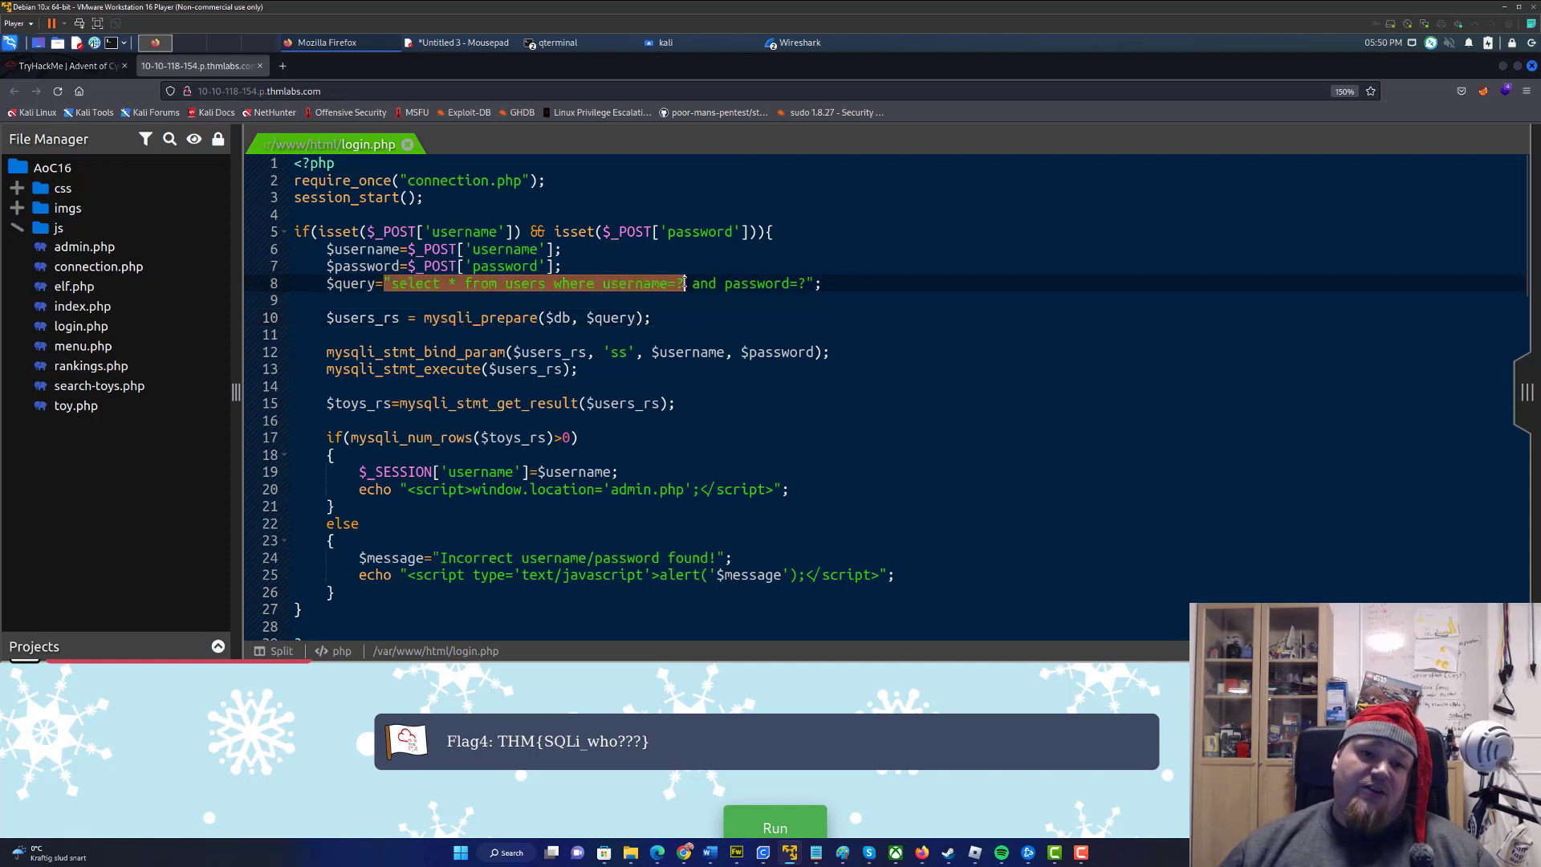
left_click(376, 317)
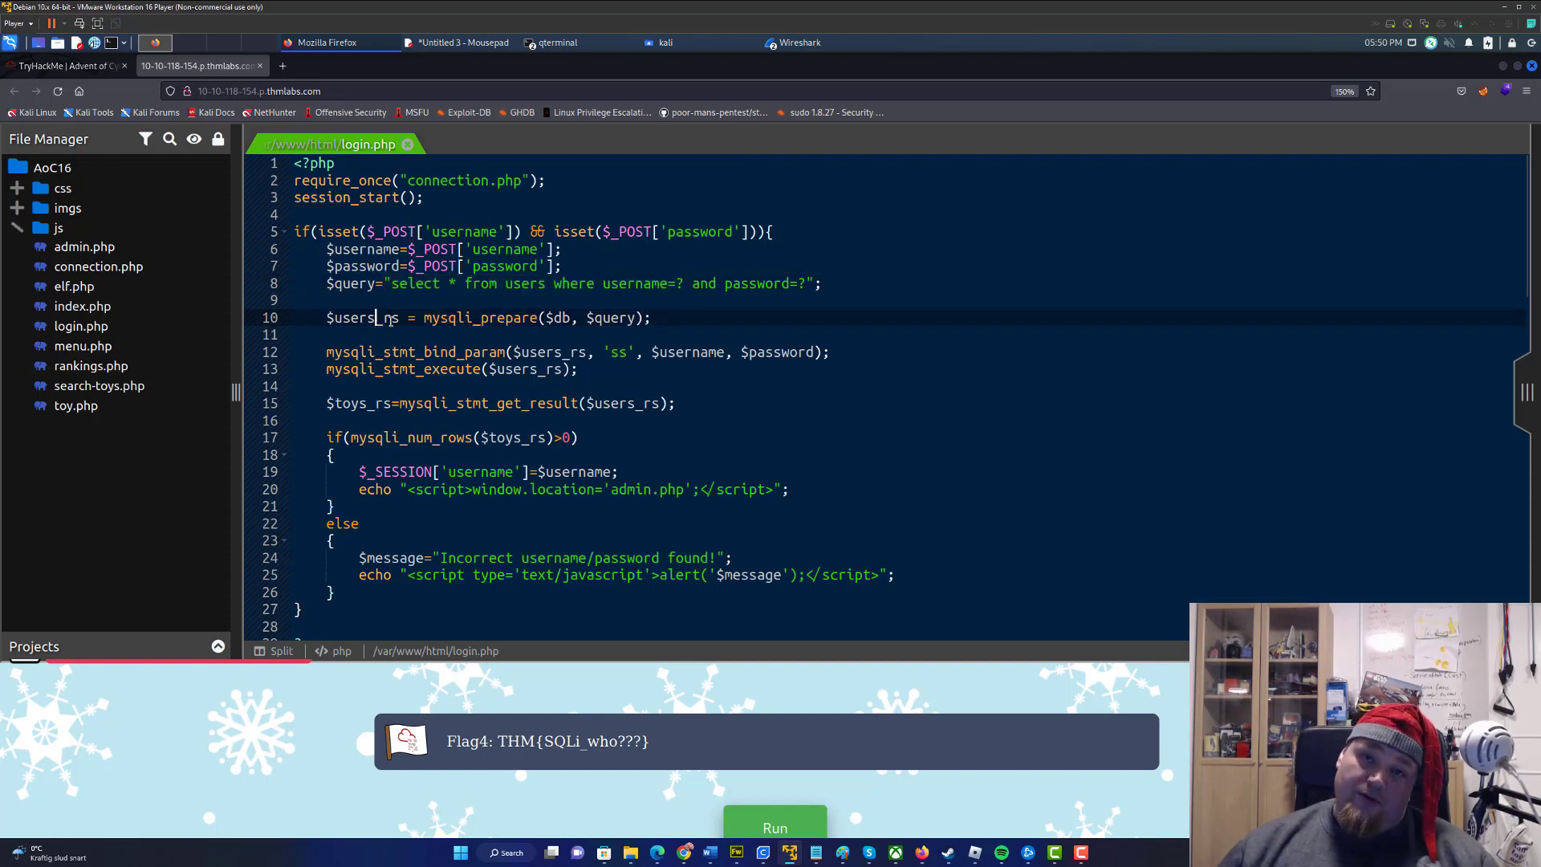
double_click(800, 282)
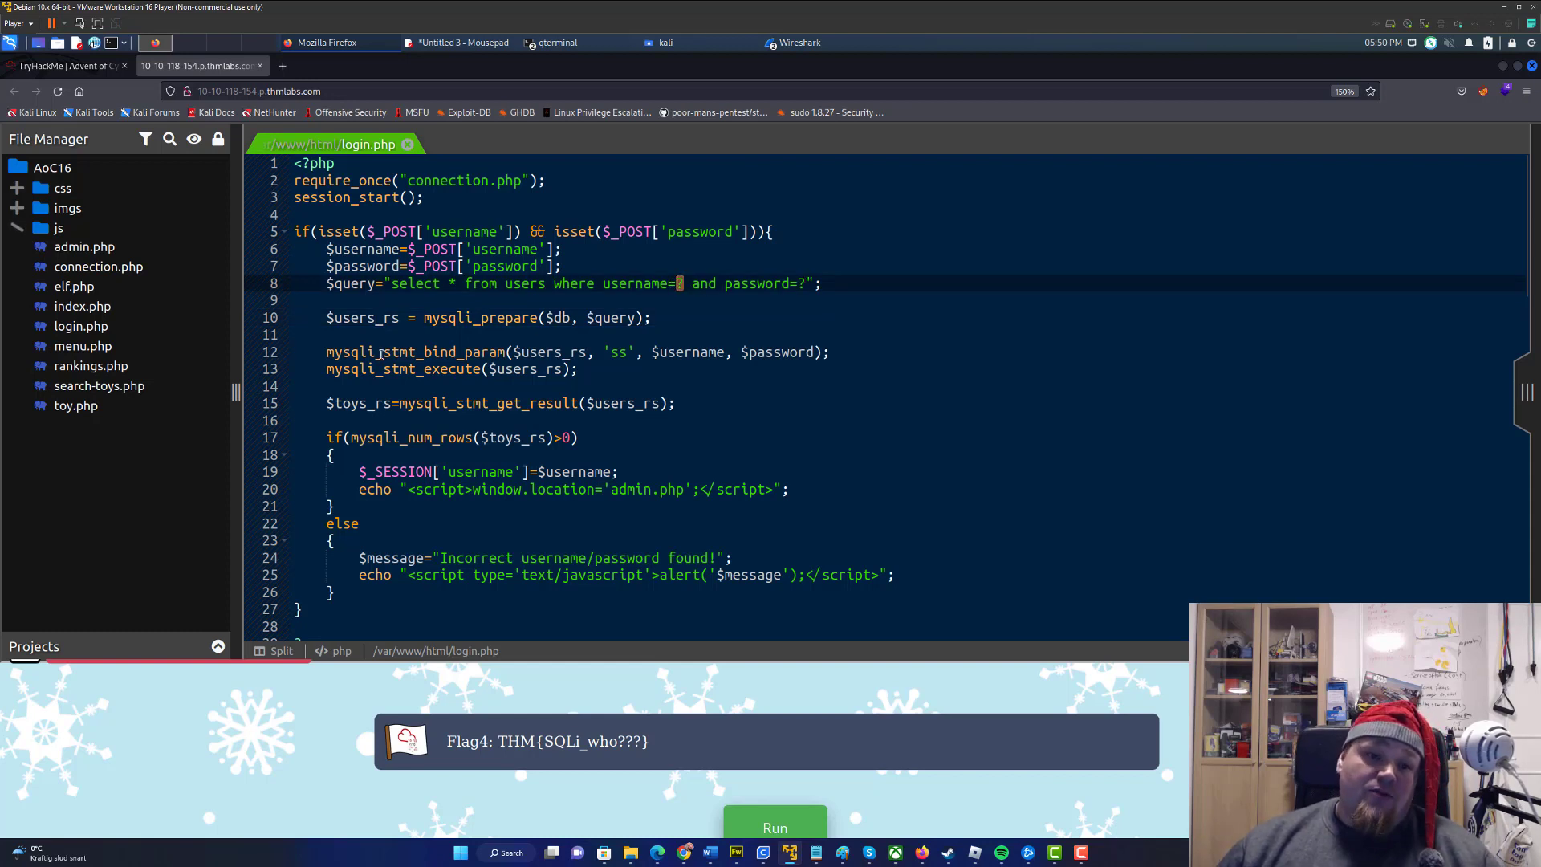
left_click_drag(367, 352, 587, 351)
double_click(619, 351)
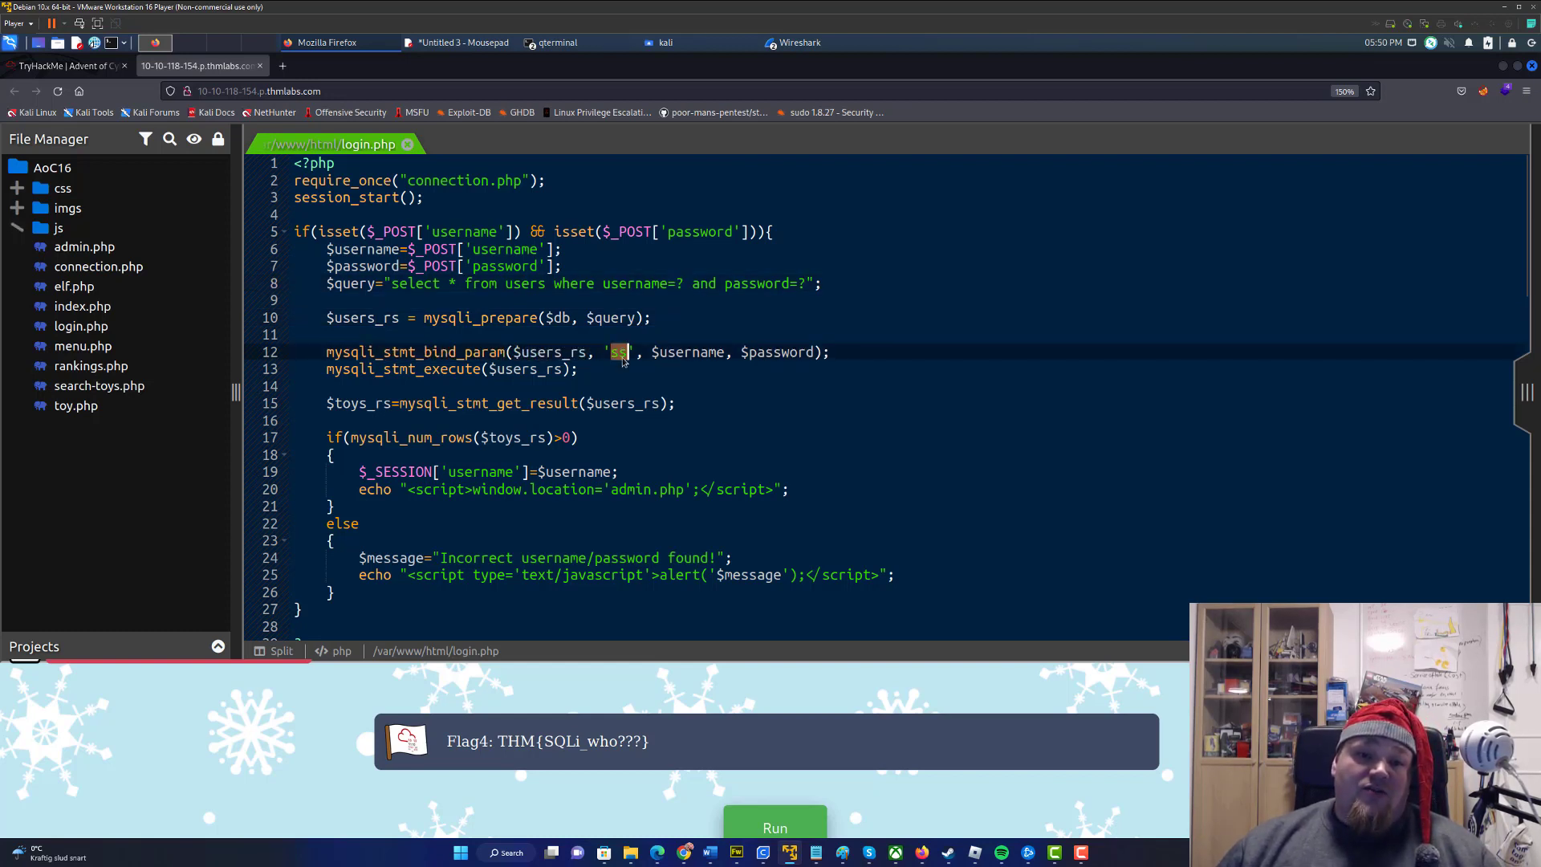
left_click(617, 353)
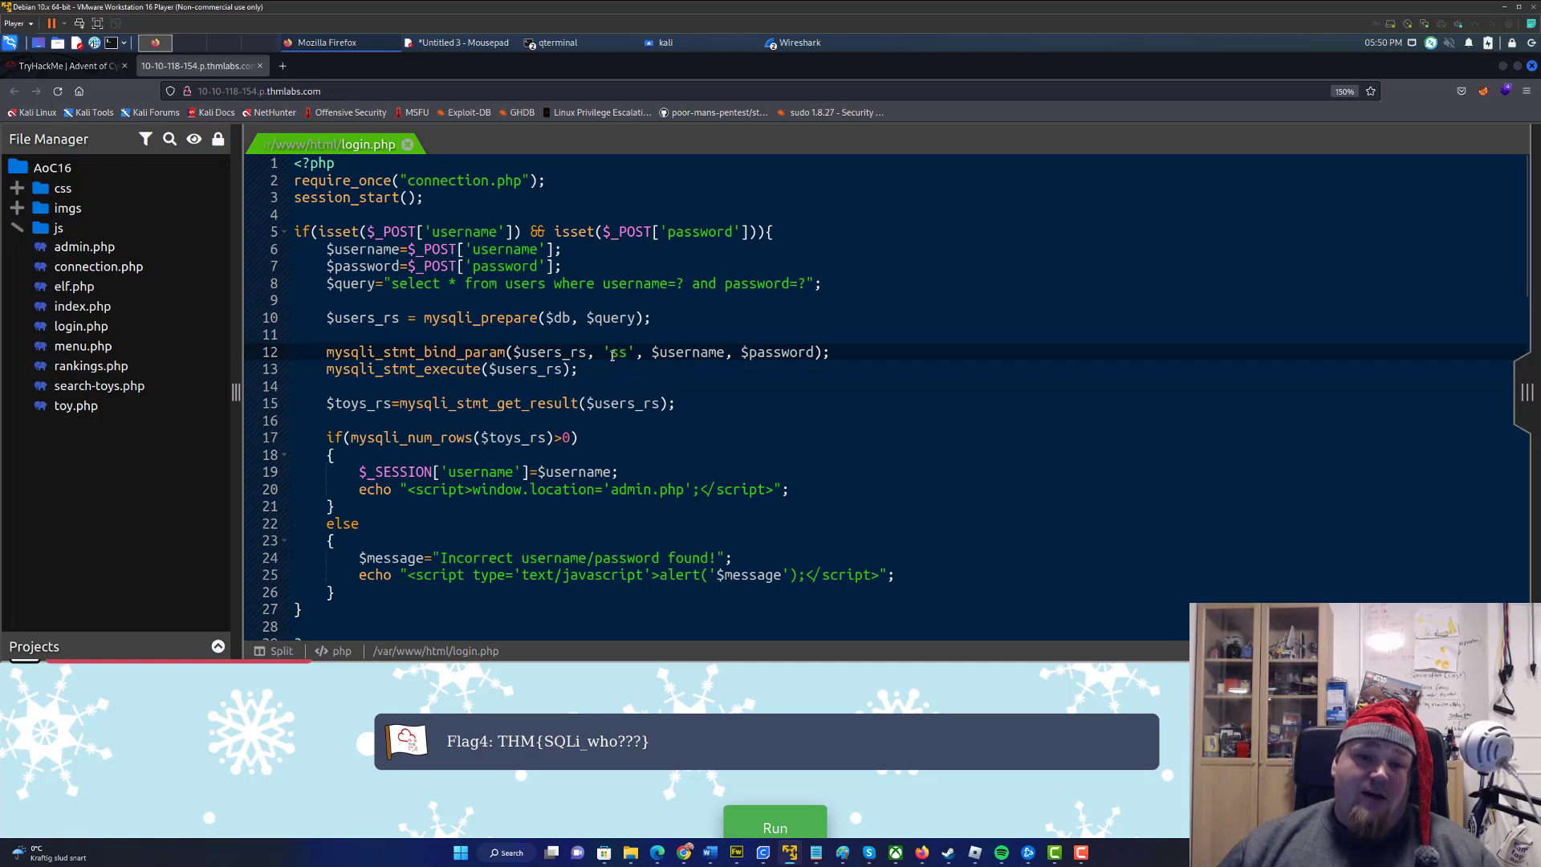
double_click(441, 353)
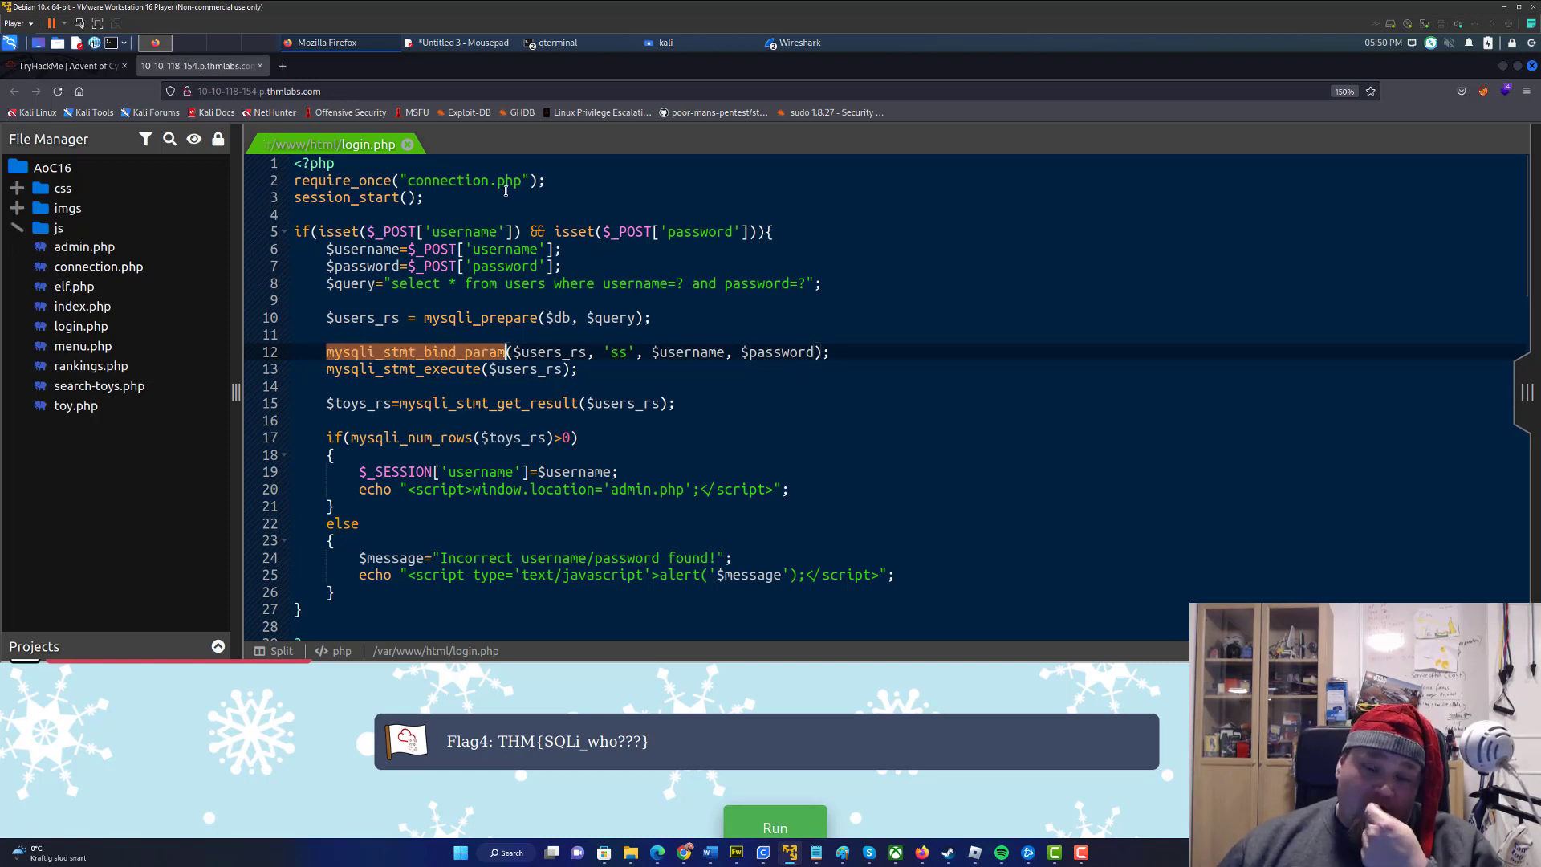
double_click(678, 352)
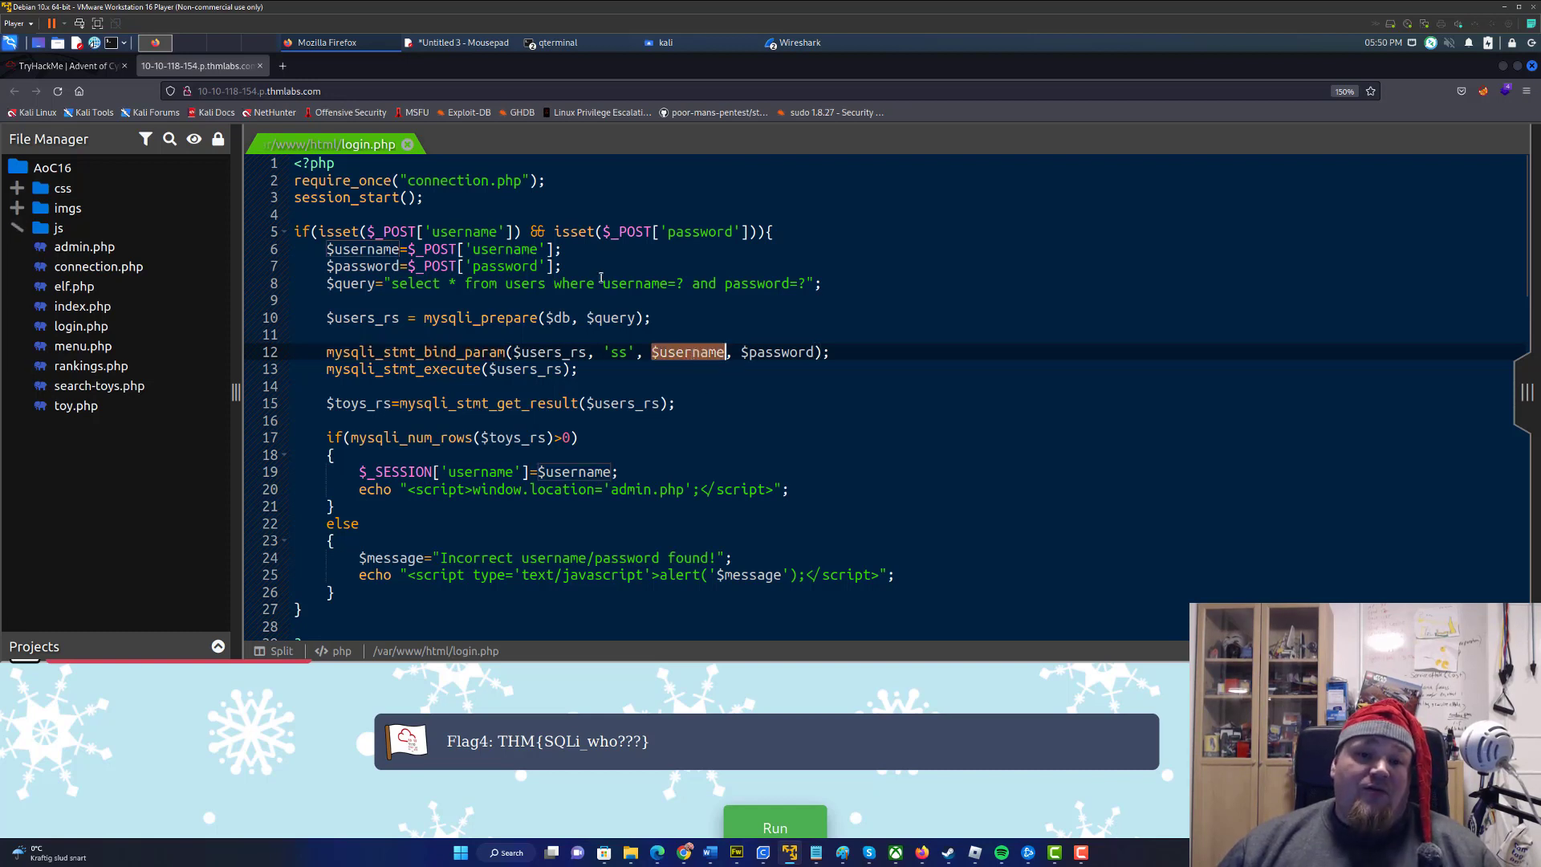
double_click(681, 284)
double_click(757, 352)
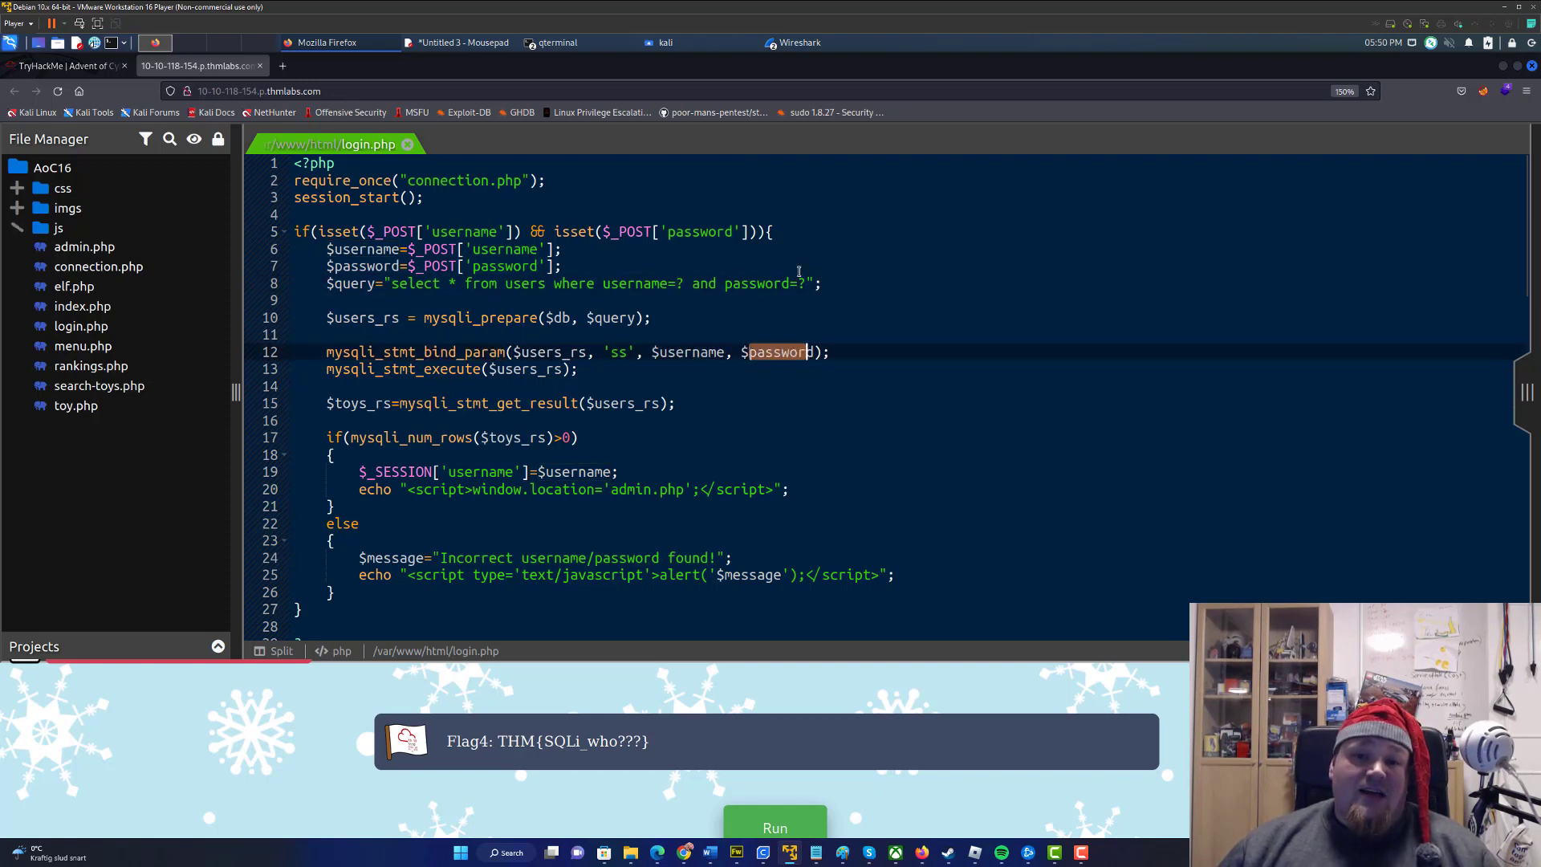
left_click(796, 282)
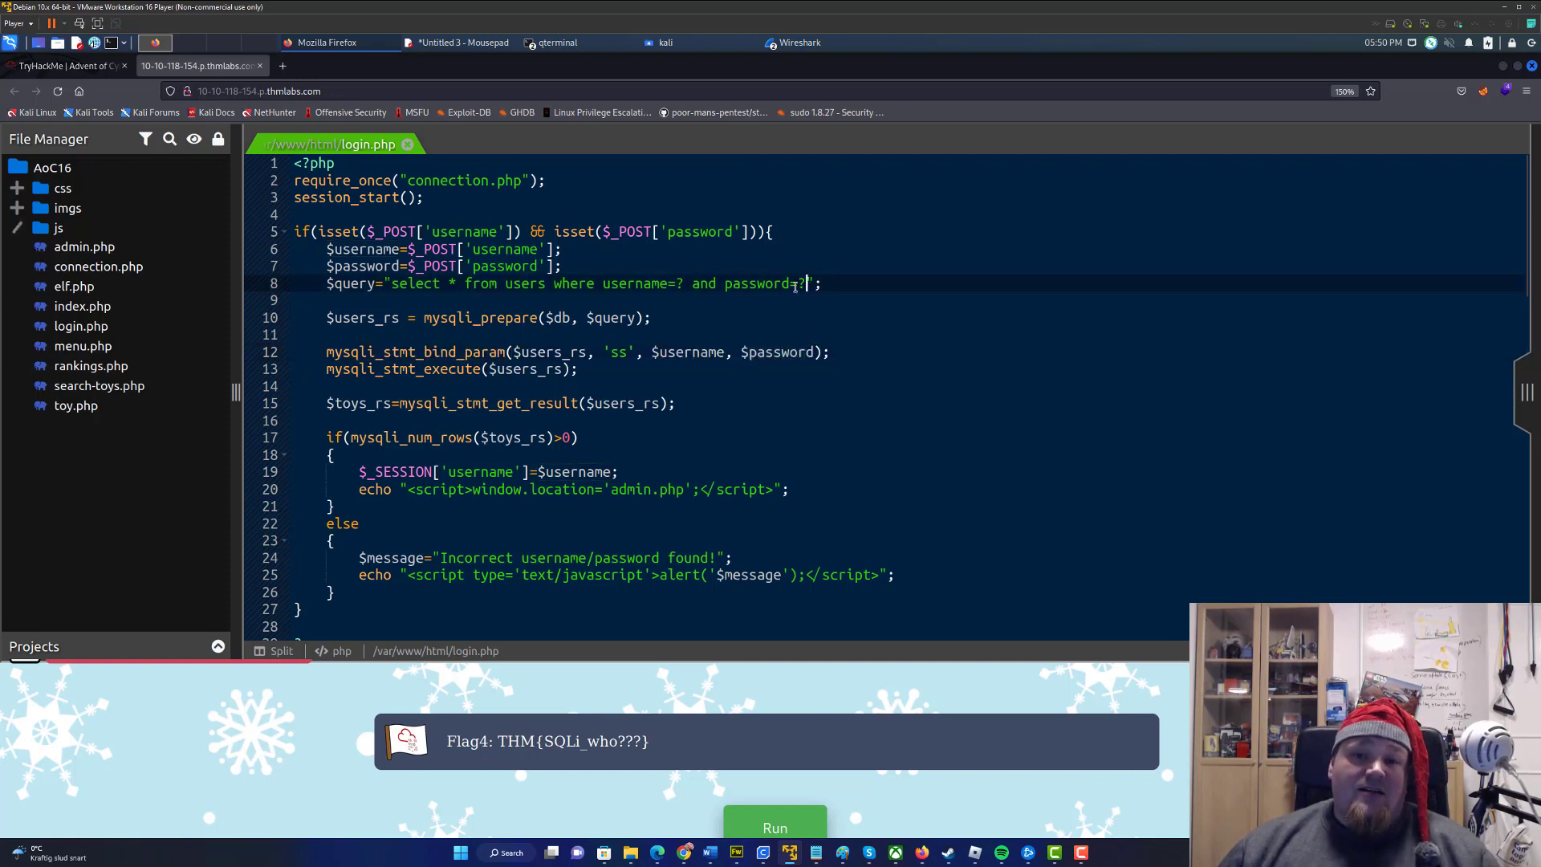
double_click(686, 351)
double_click(777, 352)
left_click(811, 352)
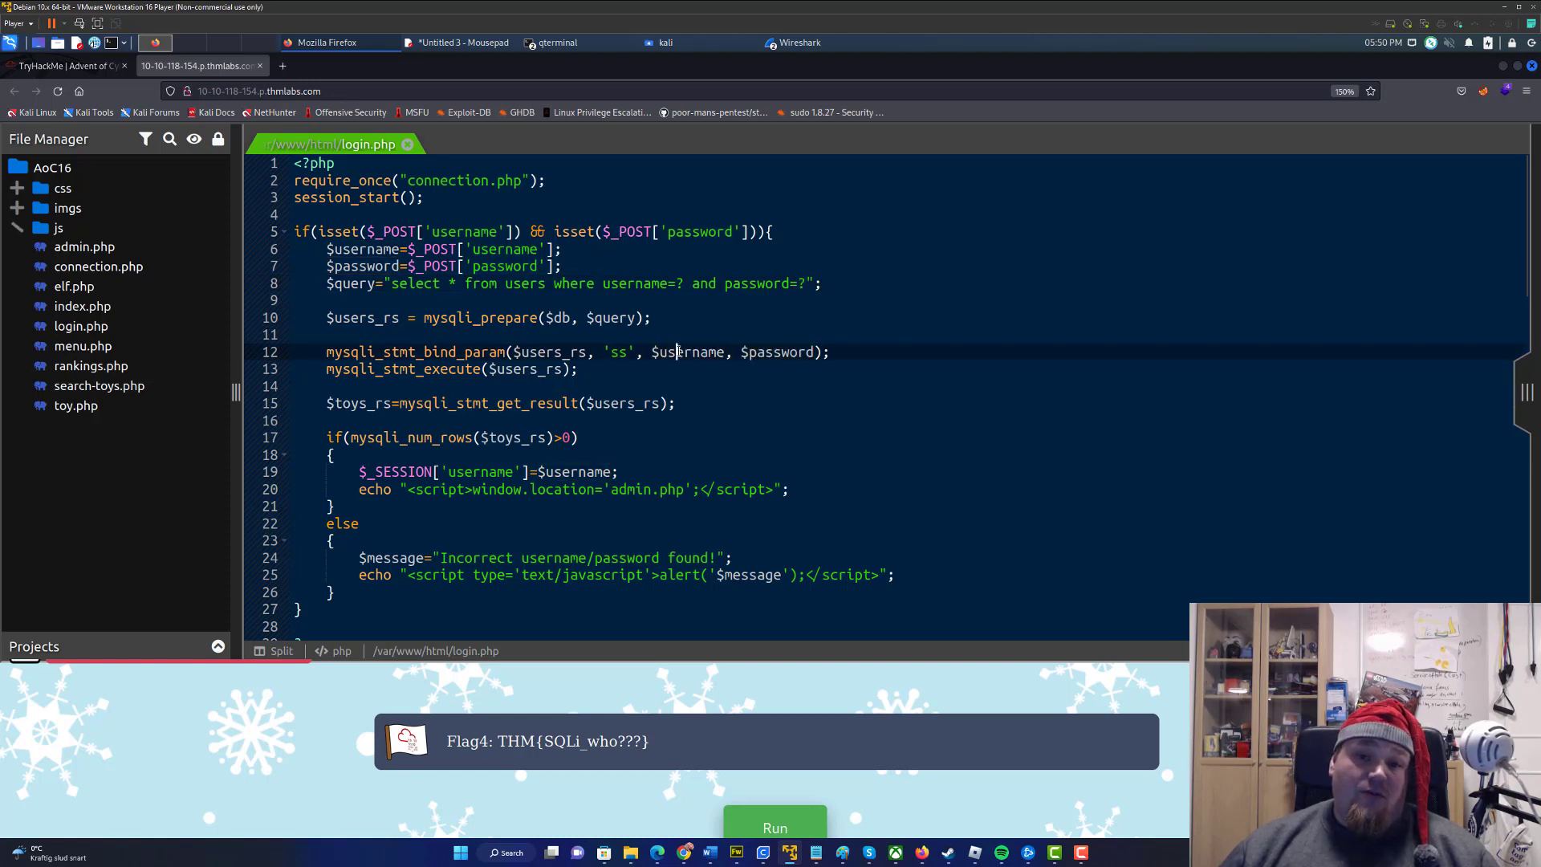
double_click(777, 351)
double_click(686, 351)
left_click(811, 351)
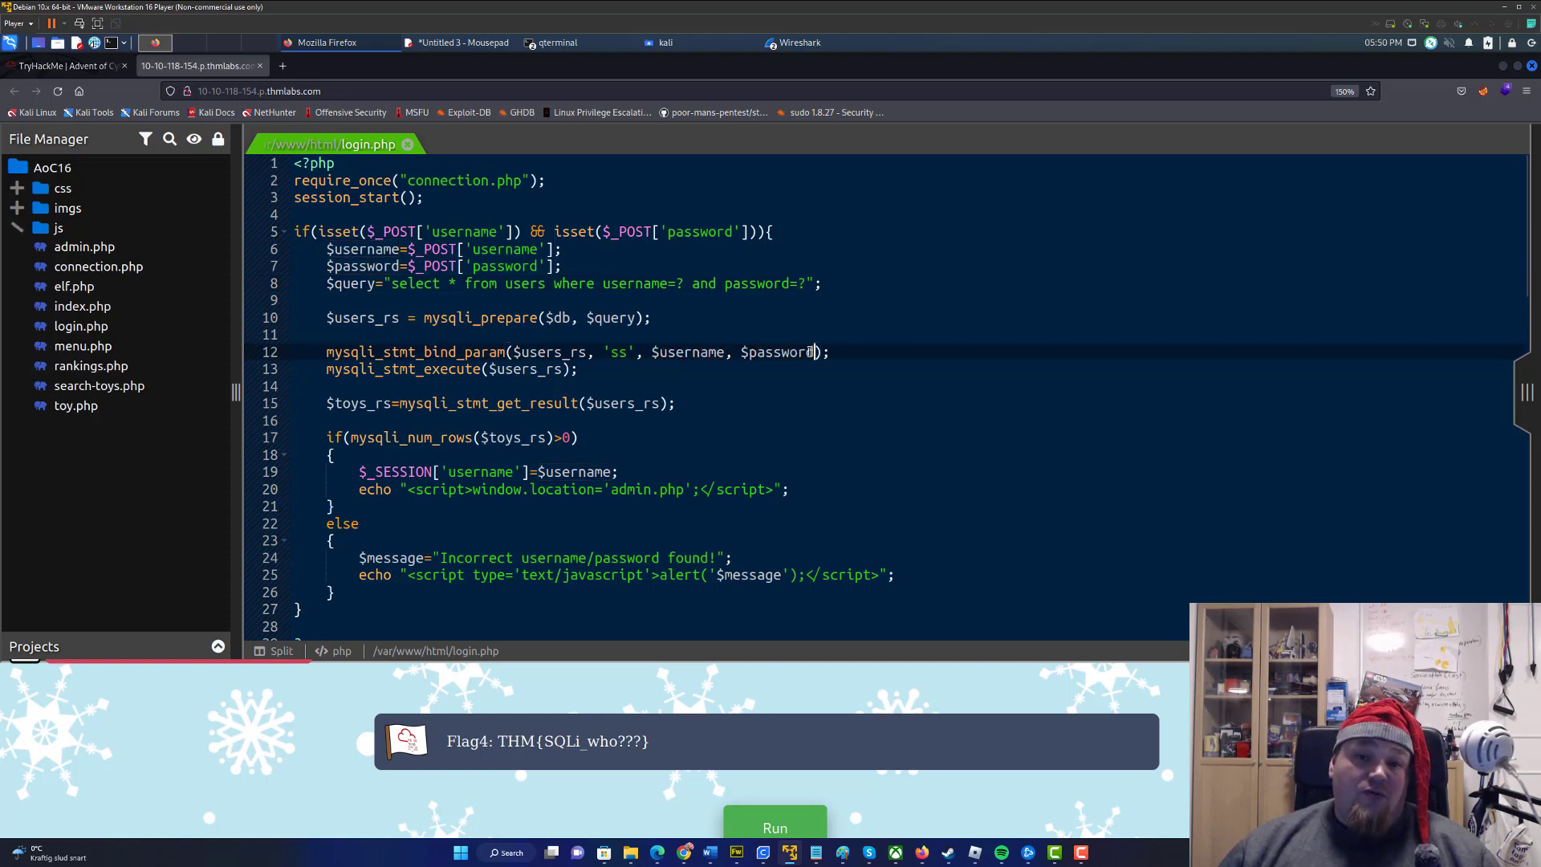
double_click(678, 351)
double_click(744, 352)
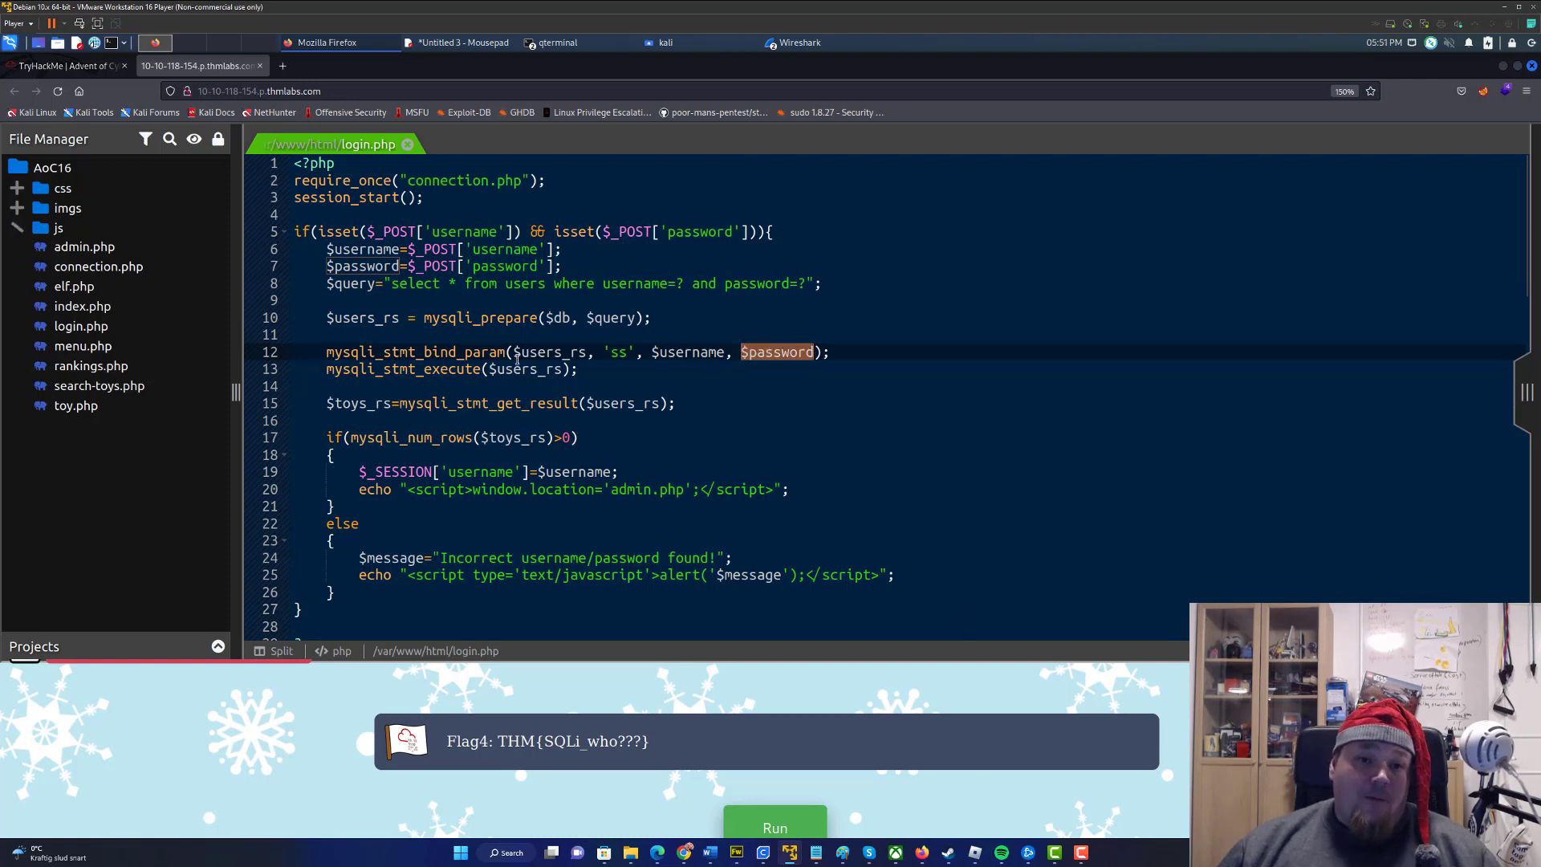
double_click(549, 352)
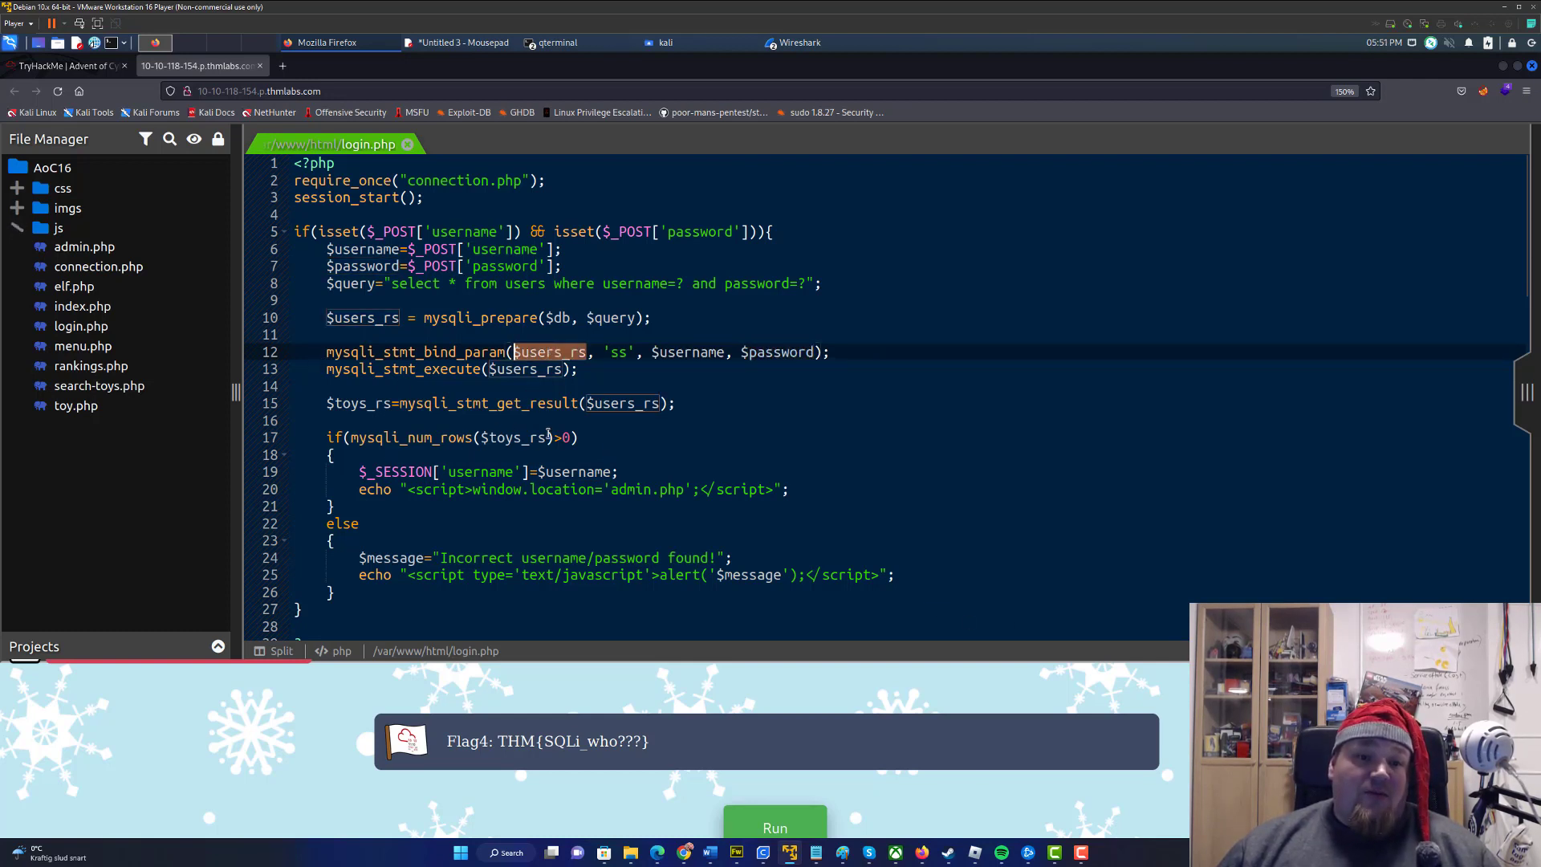
double_click(501, 437)
double_click(573, 472)
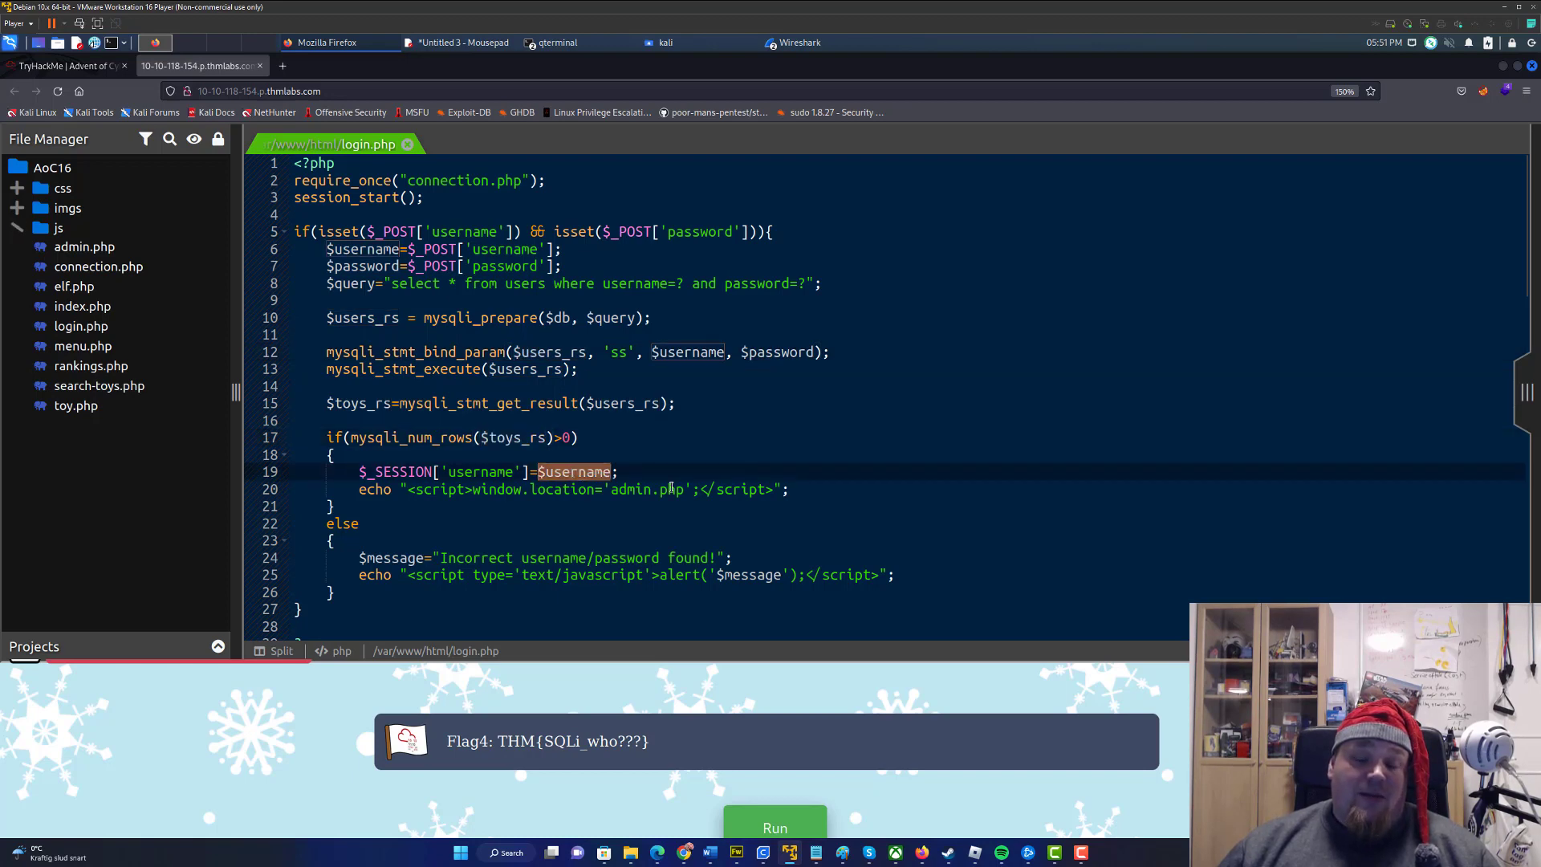
scroll(671, 489, "down", 6)
scroll(734, 489, "up", 6)
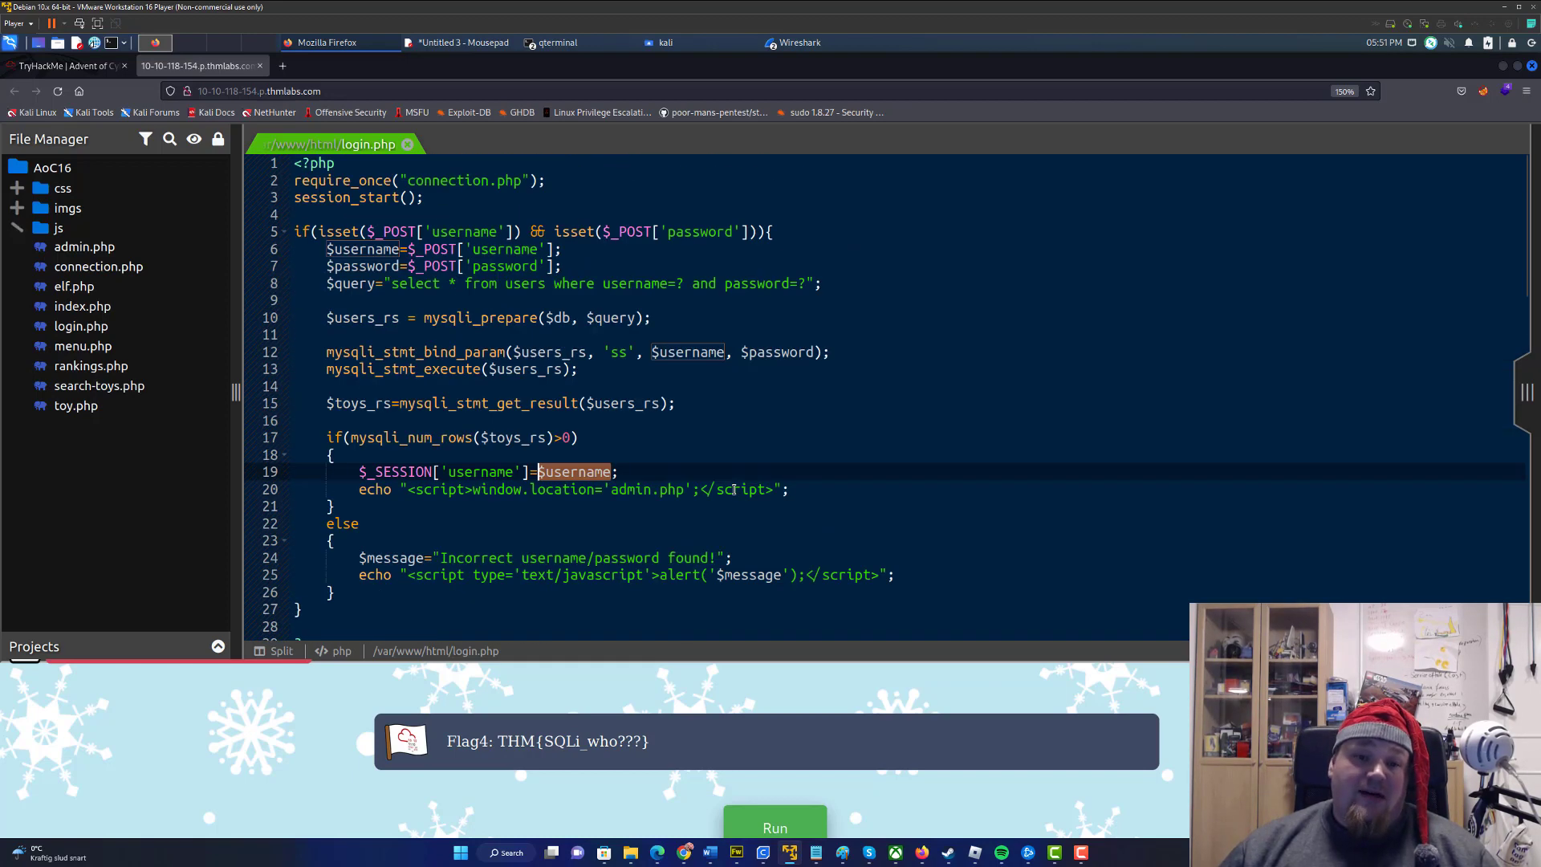
double_click(411, 440)
left_click_drag(327, 455, 335, 506)
double_click(370, 404)
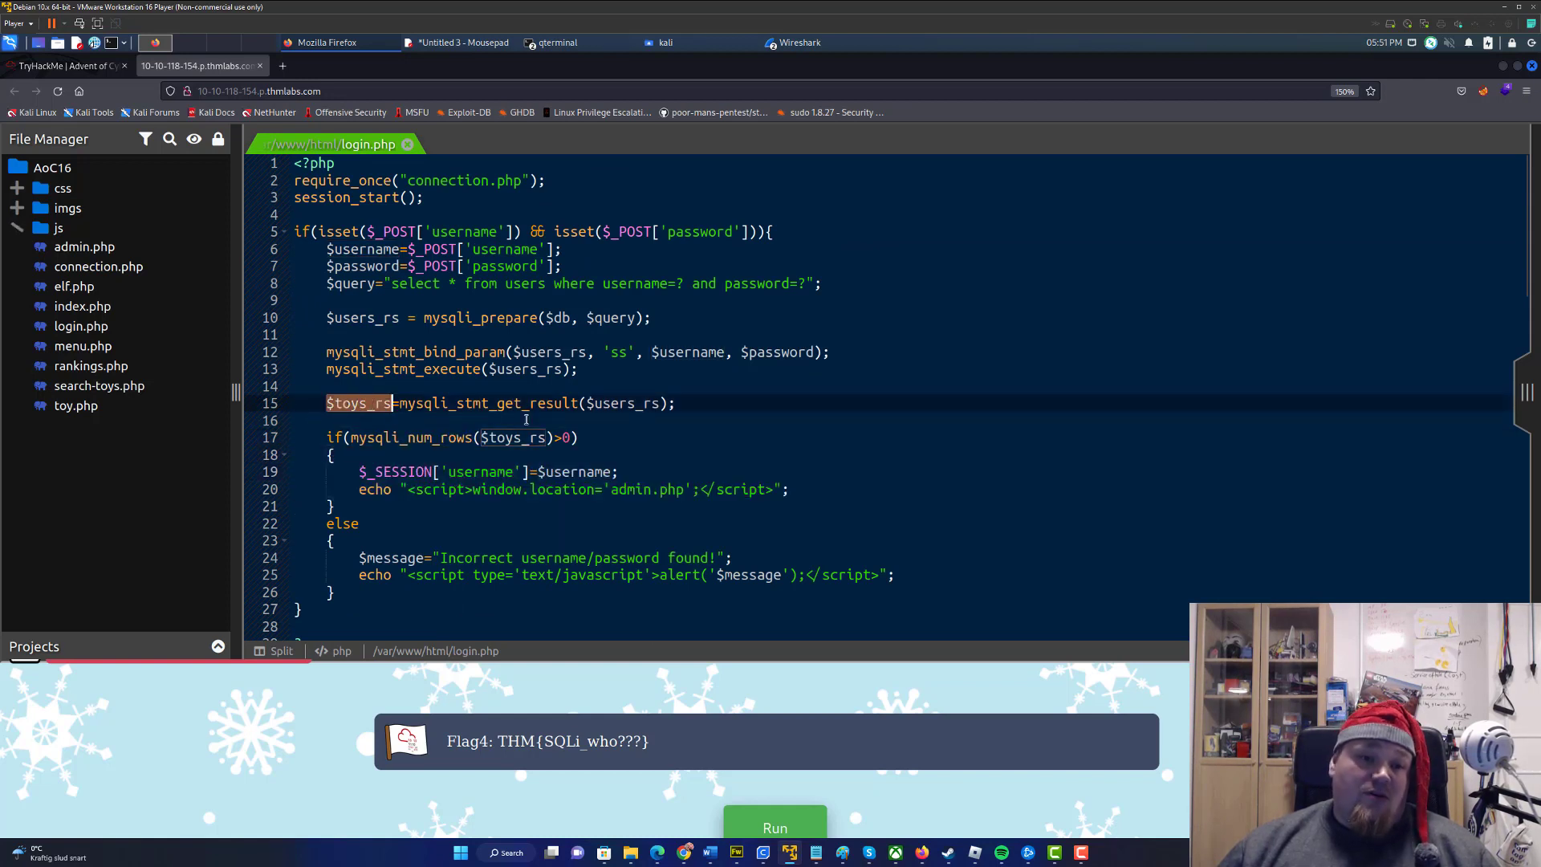
double_click(445, 406)
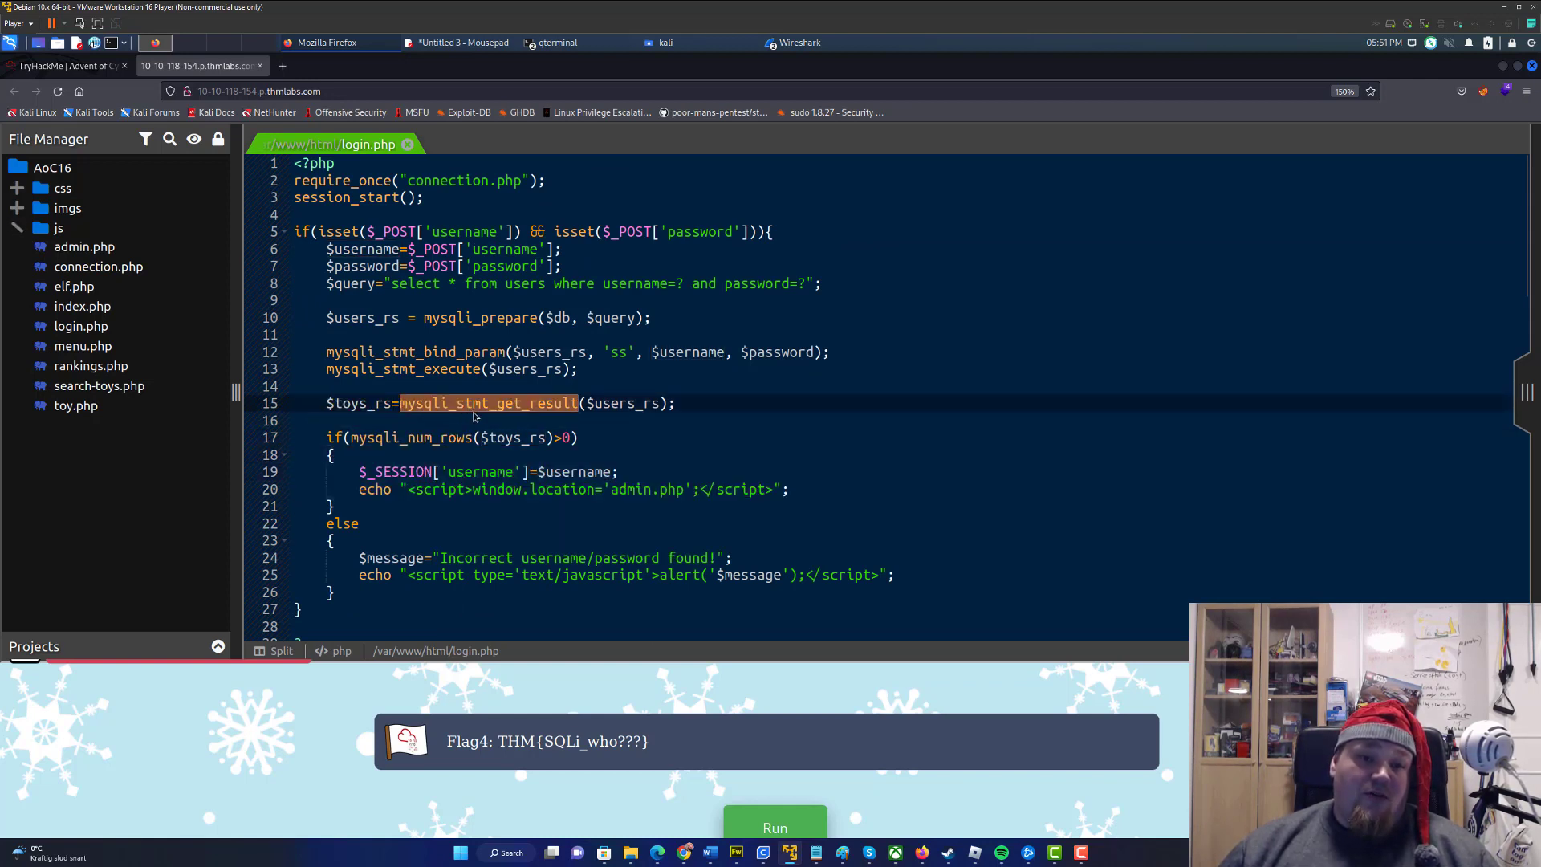
left_click(433, 404)
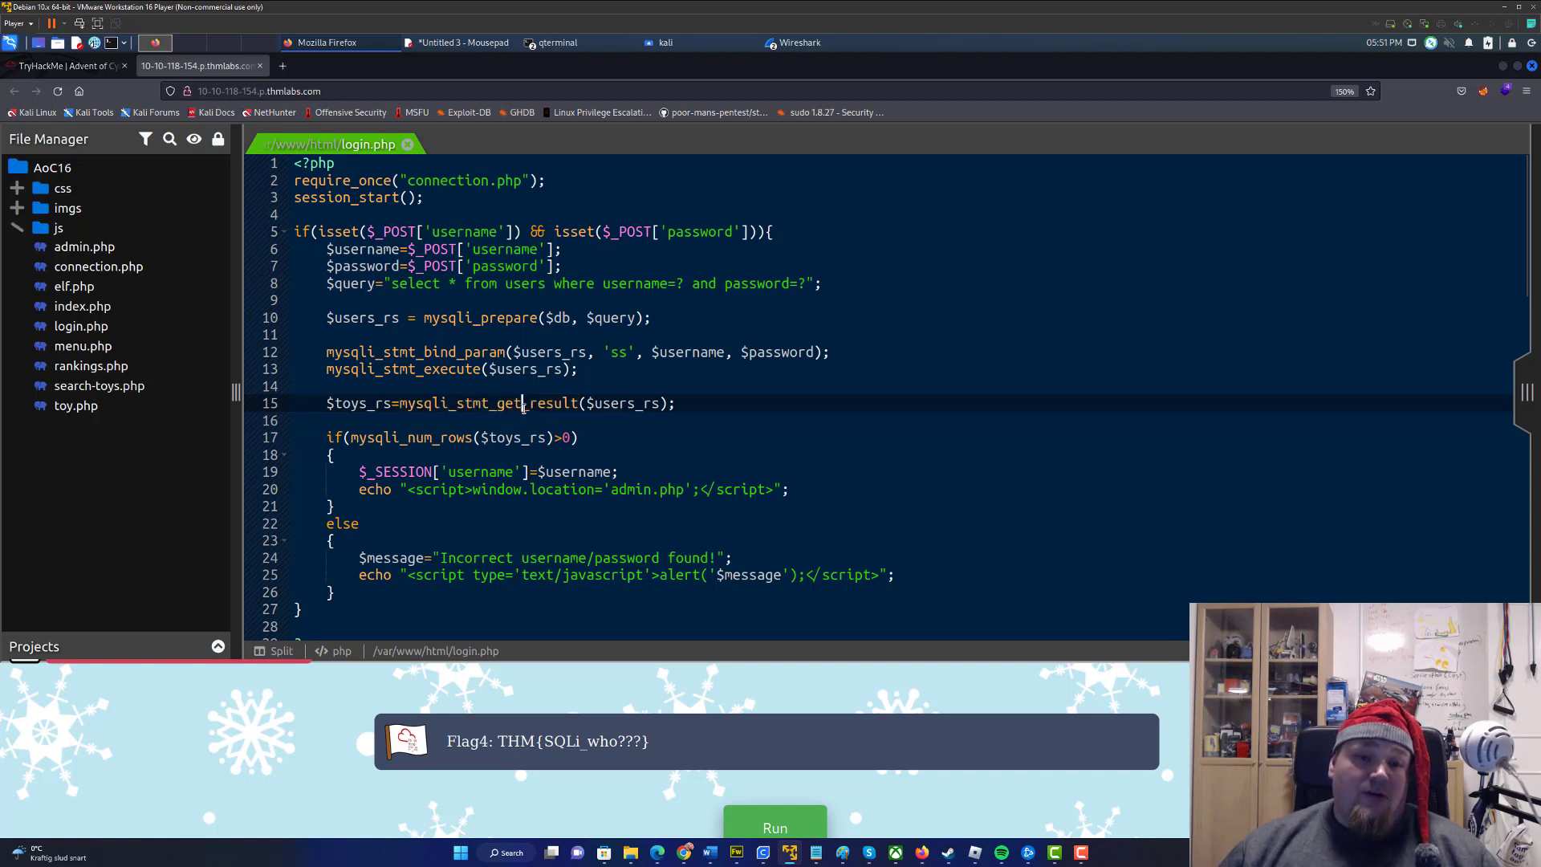
double_click(472, 403)
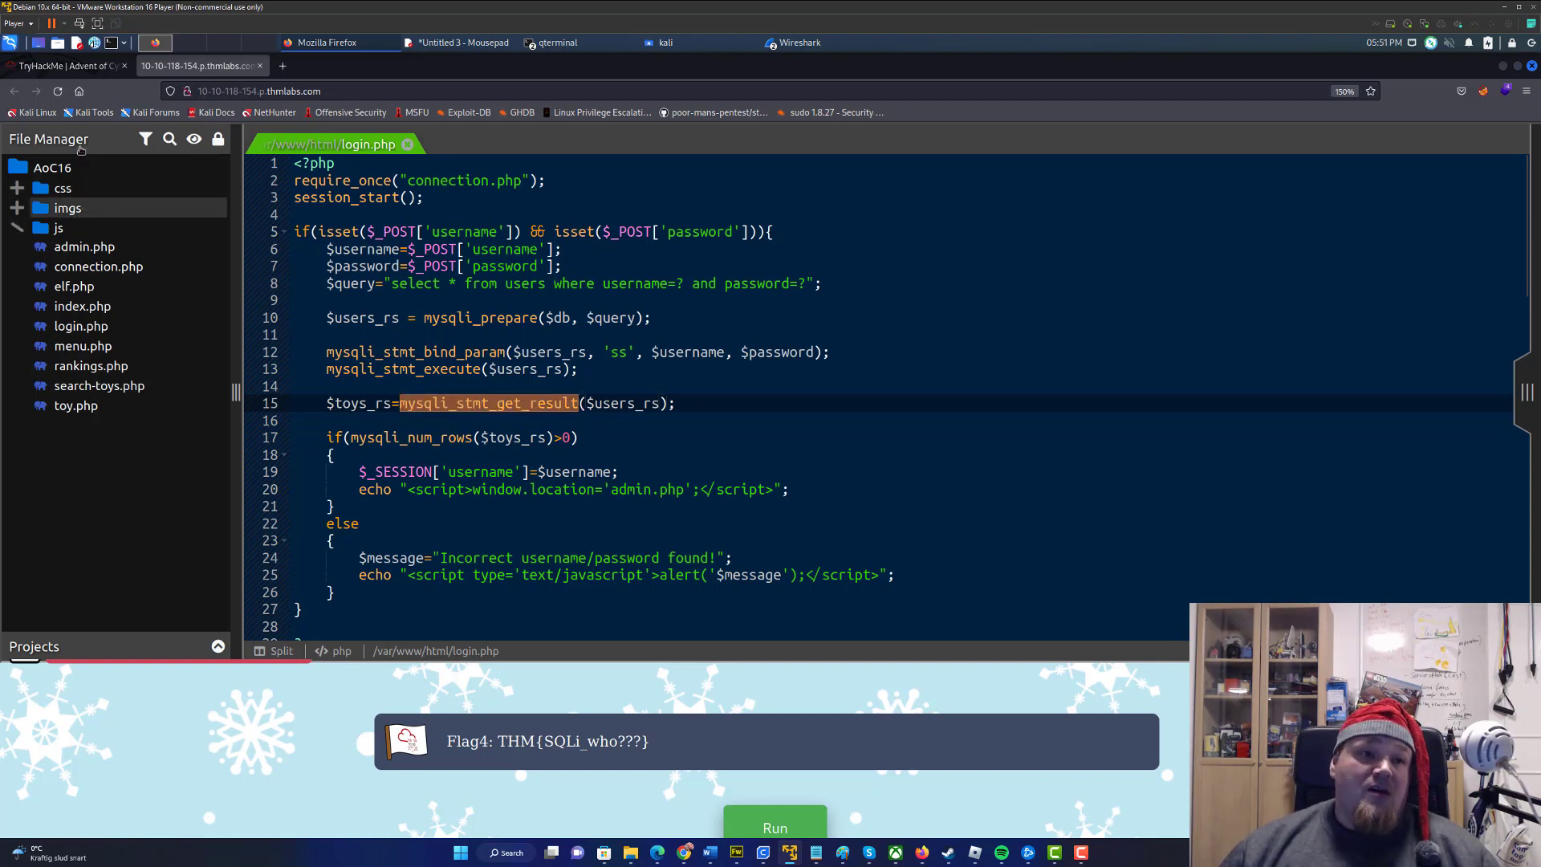
left_click(66, 65)
scroll(464, 352, "down", 2)
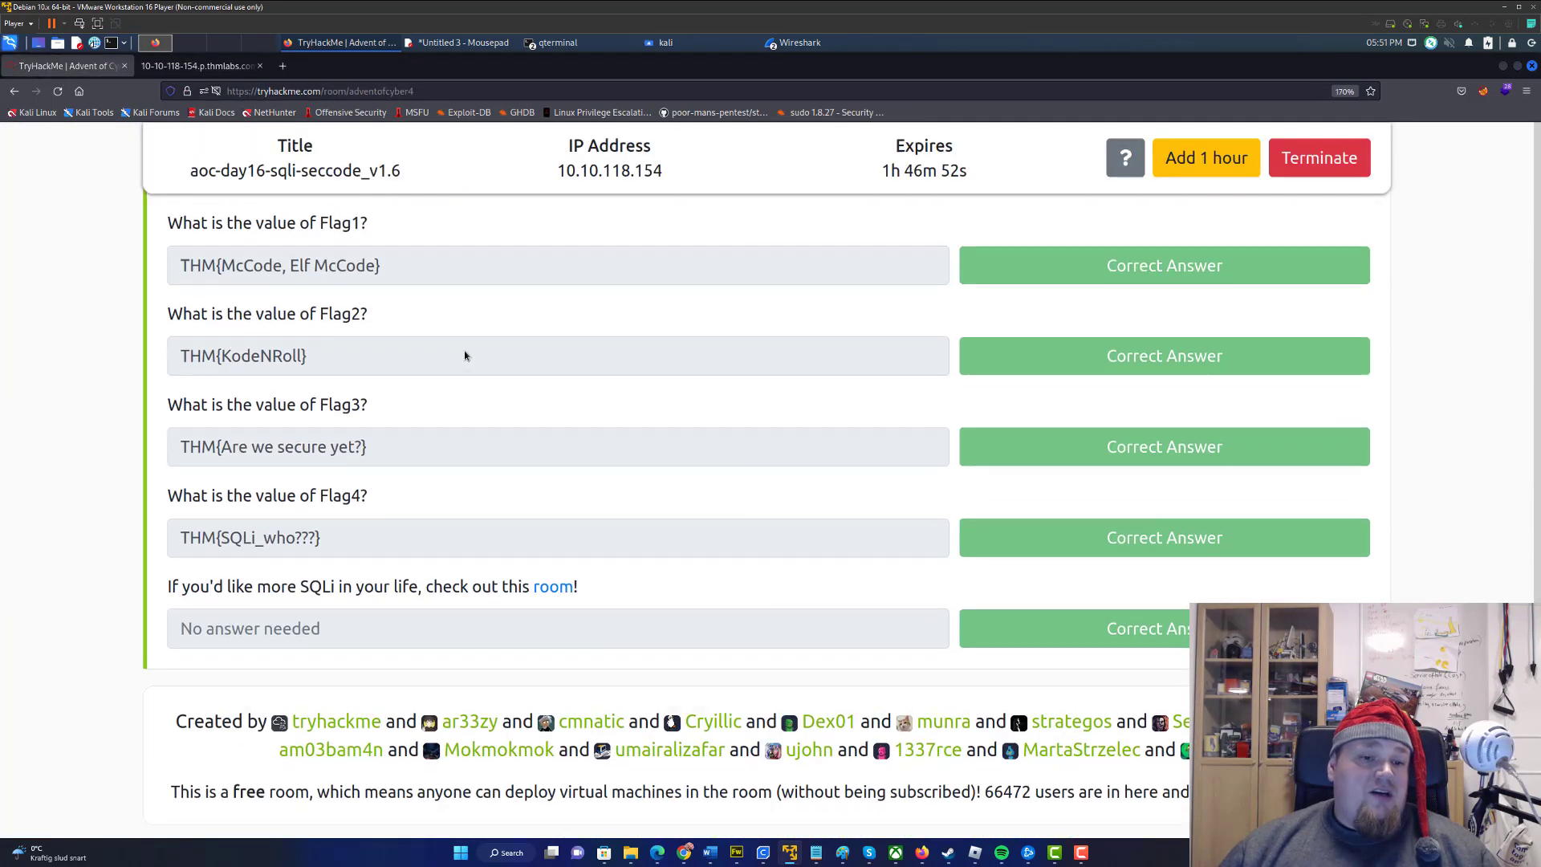
scroll(488, 369, "up", 2)
scroll(495, 379, "up", 3)
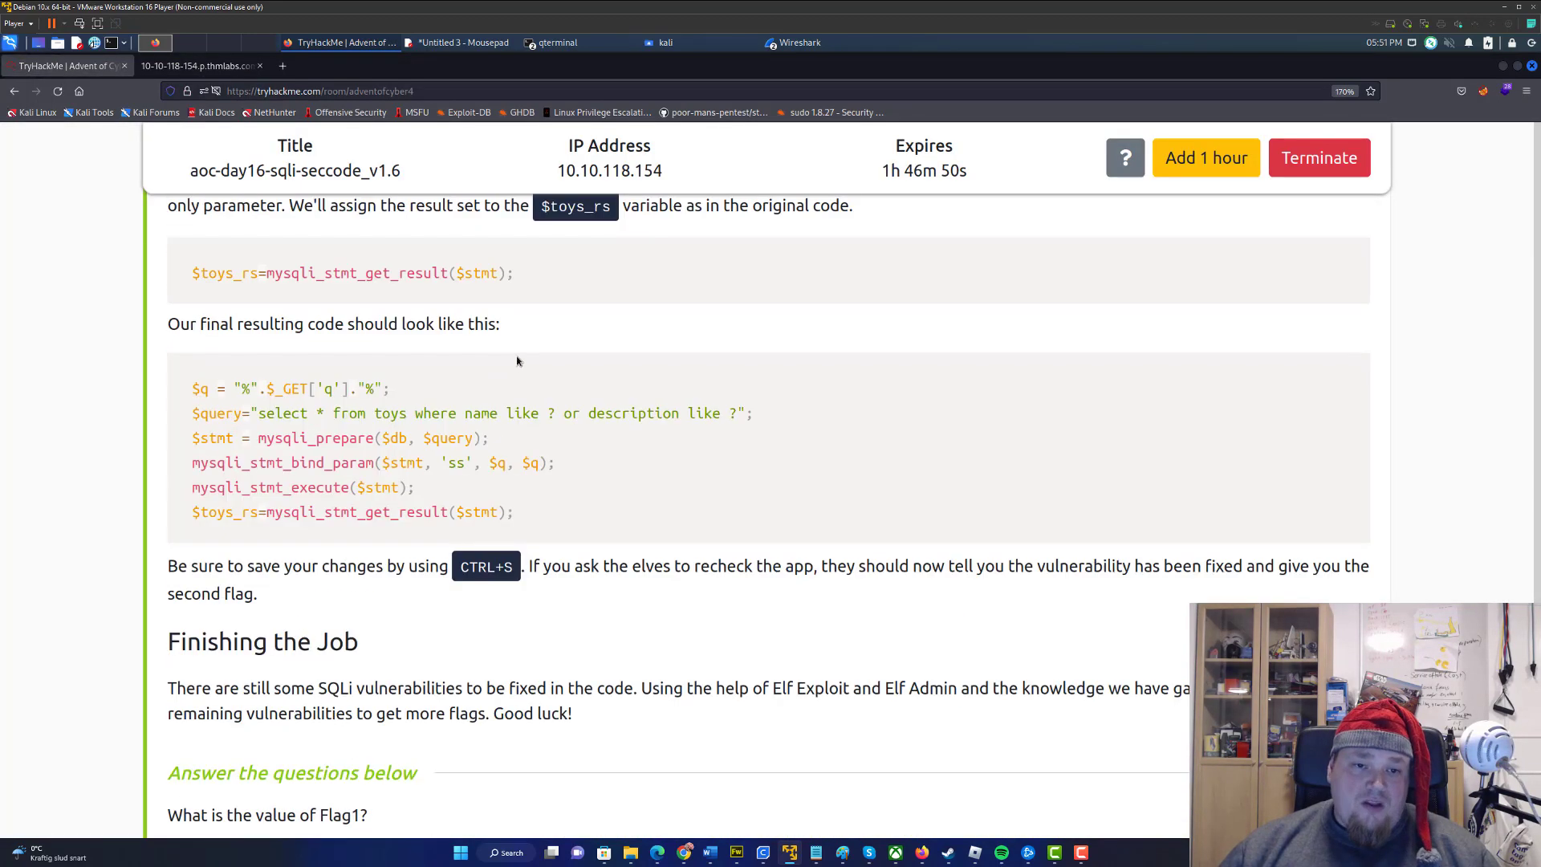
scroll(574, 391, "up", 3)
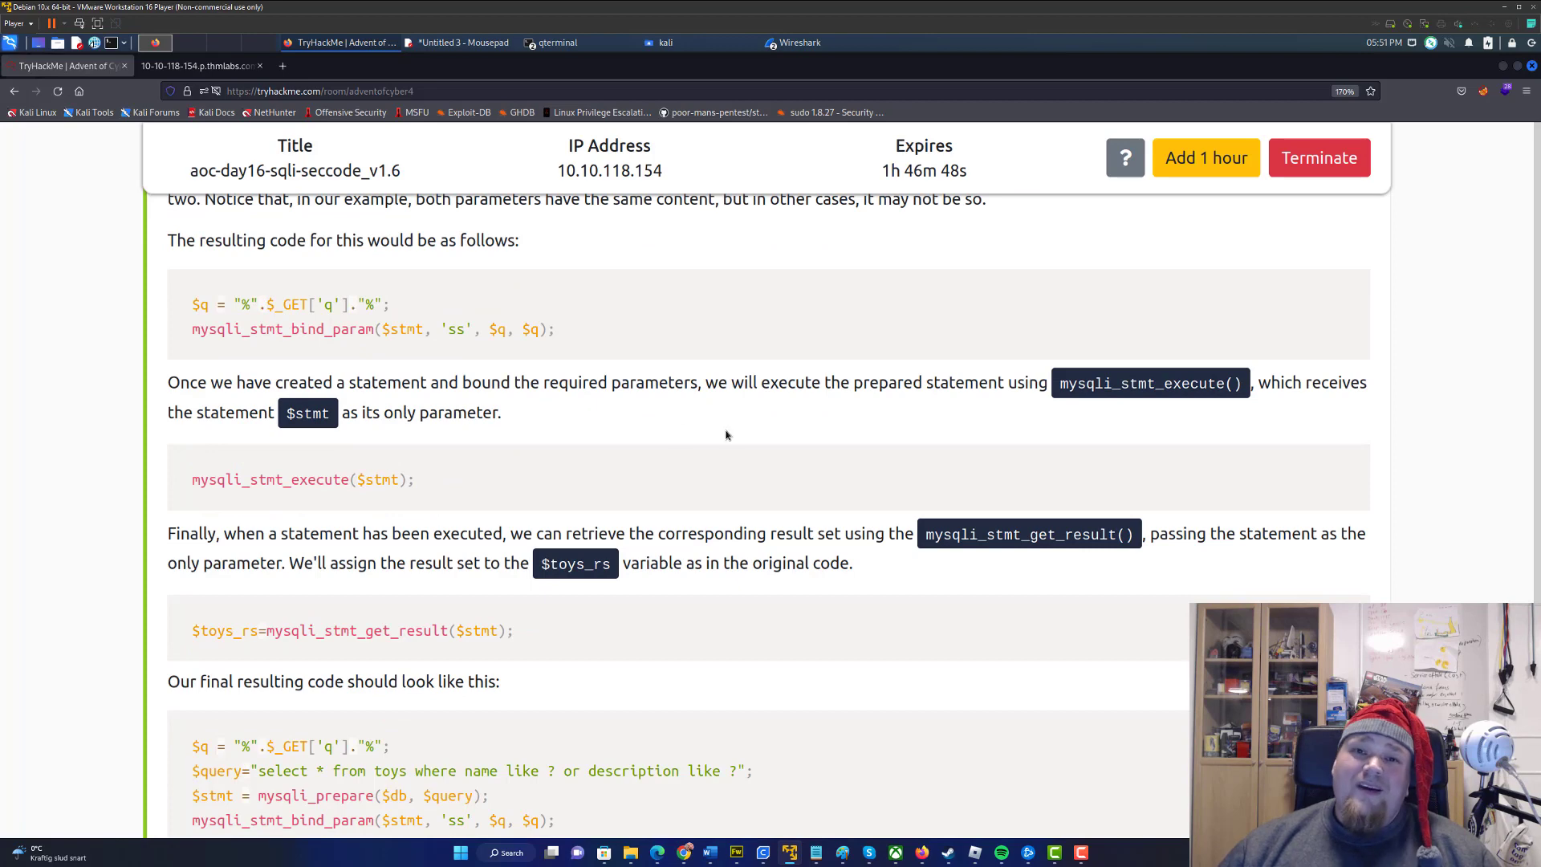
scroll(728, 436, "up", 4)
scroll(768, 441, "up", 1)
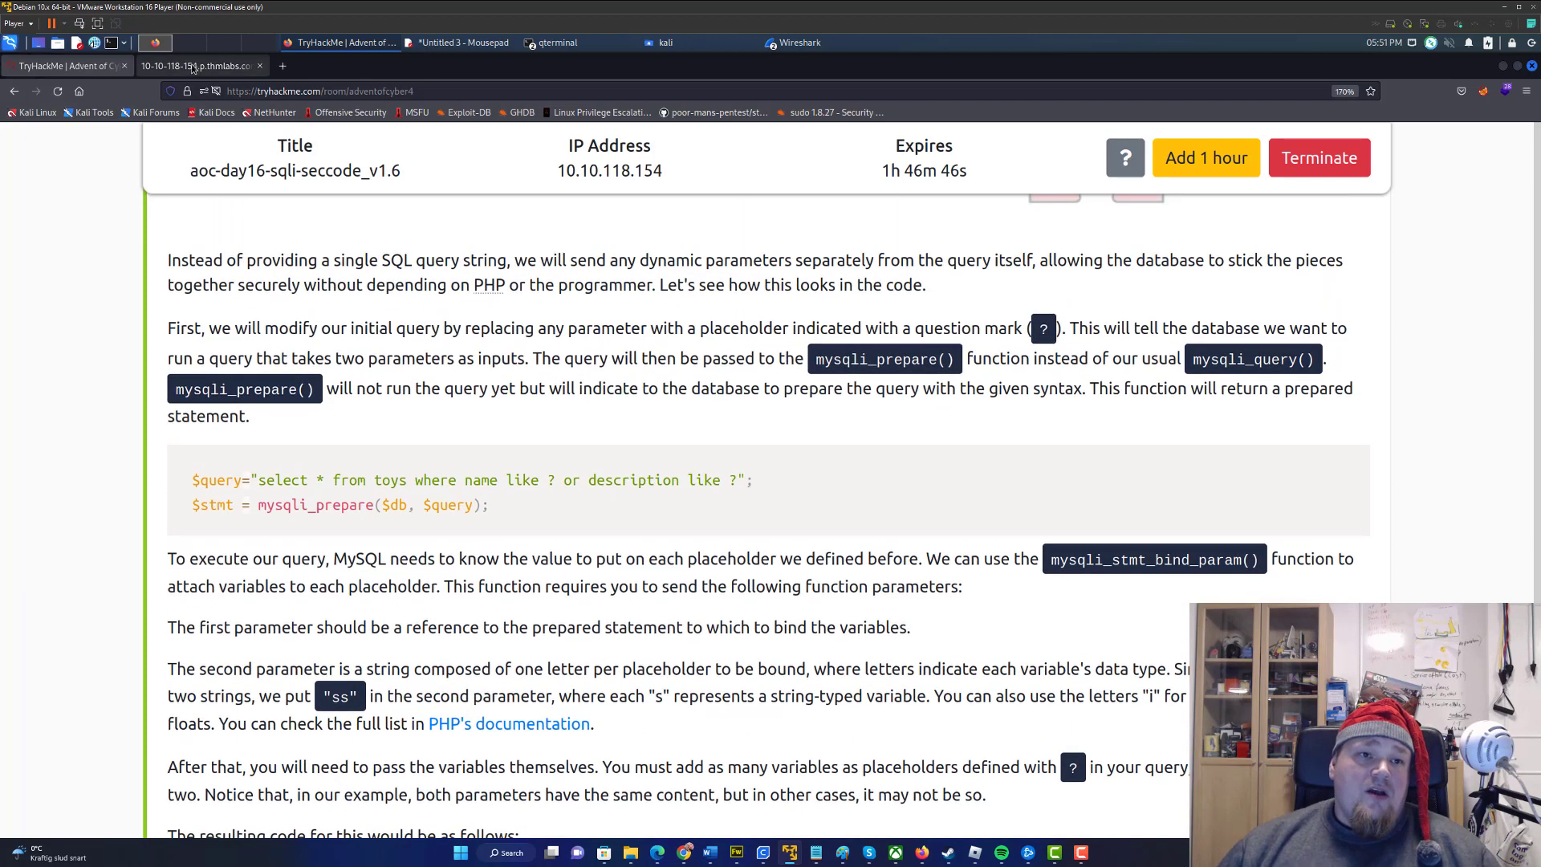
left_click(197, 66)
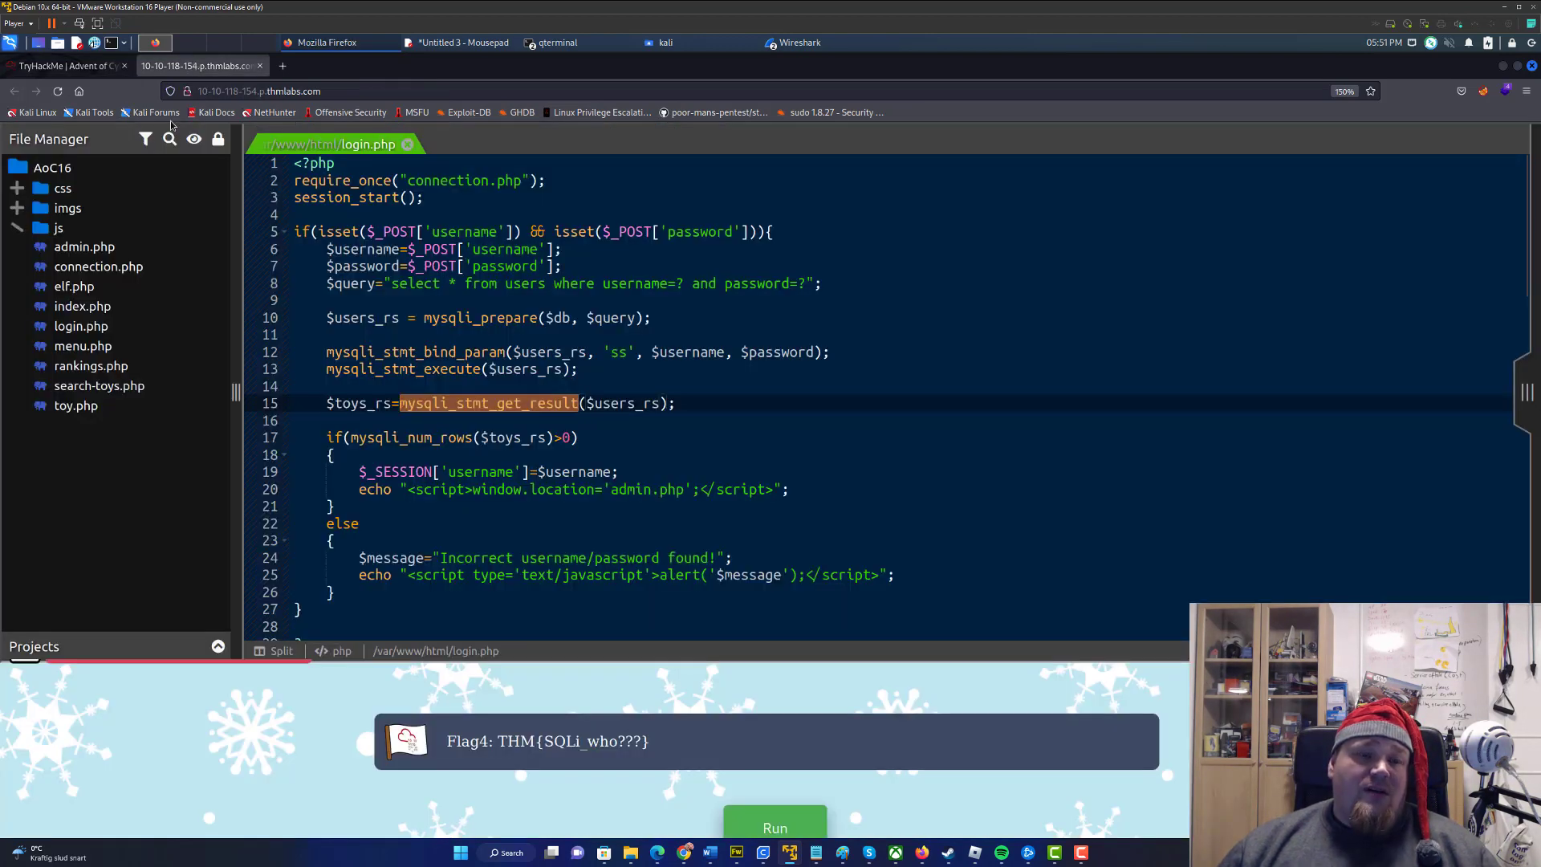
View toy.php and search-toys.php in the File Manager, then return to the room article
left_click(76, 405)
left_click(114, 388)
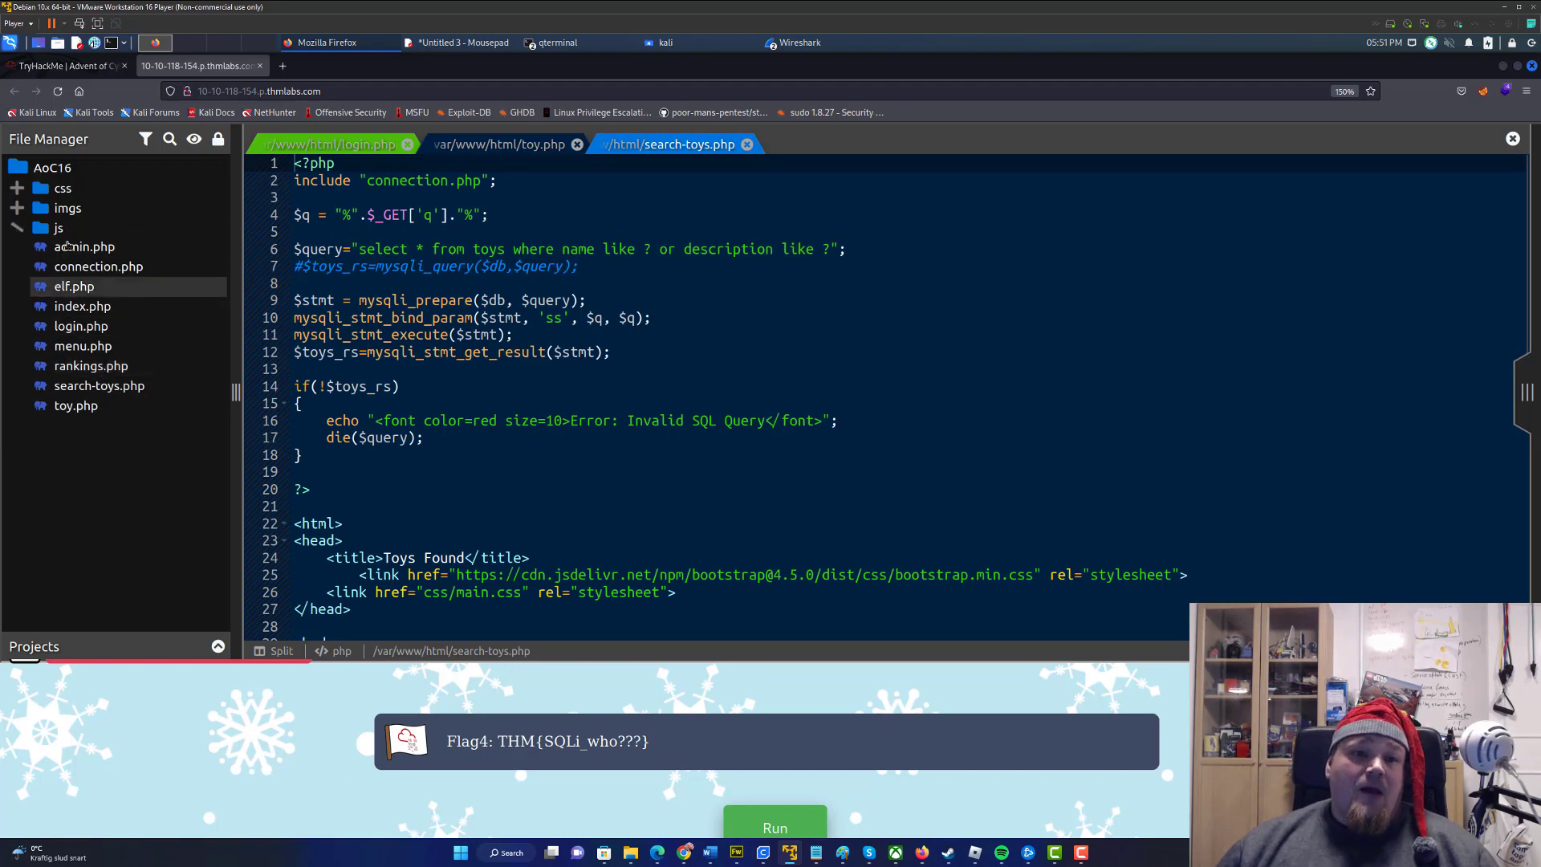
left_click(75, 66)
scroll(849, 406, "up", 2)
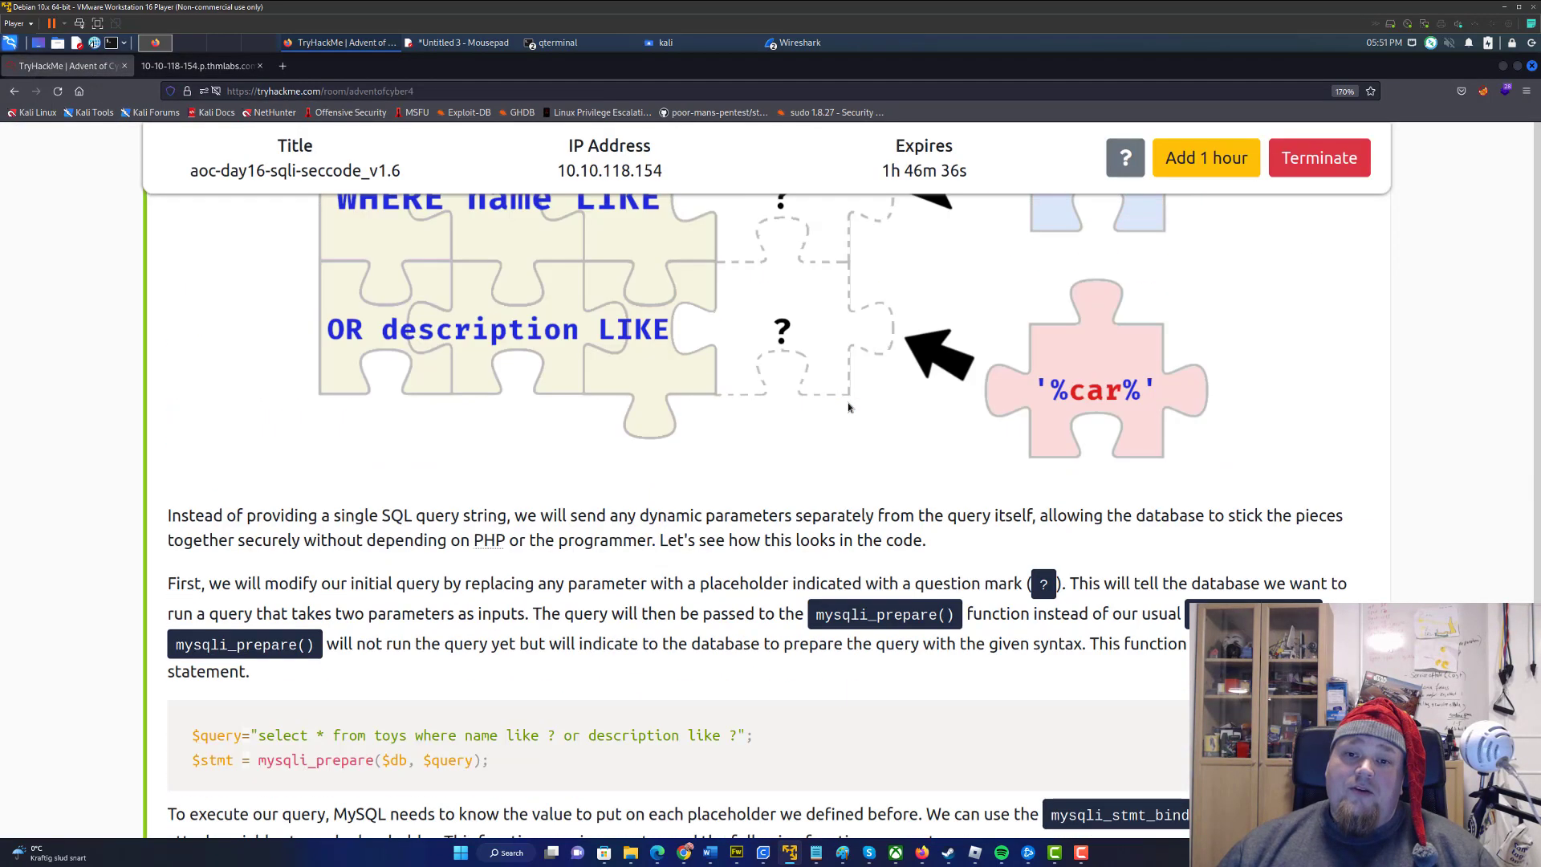
scroll(551, 448, "up", 1)
scroll(550, 448, "up", 2)
scroll(617, 461, "up", 4)
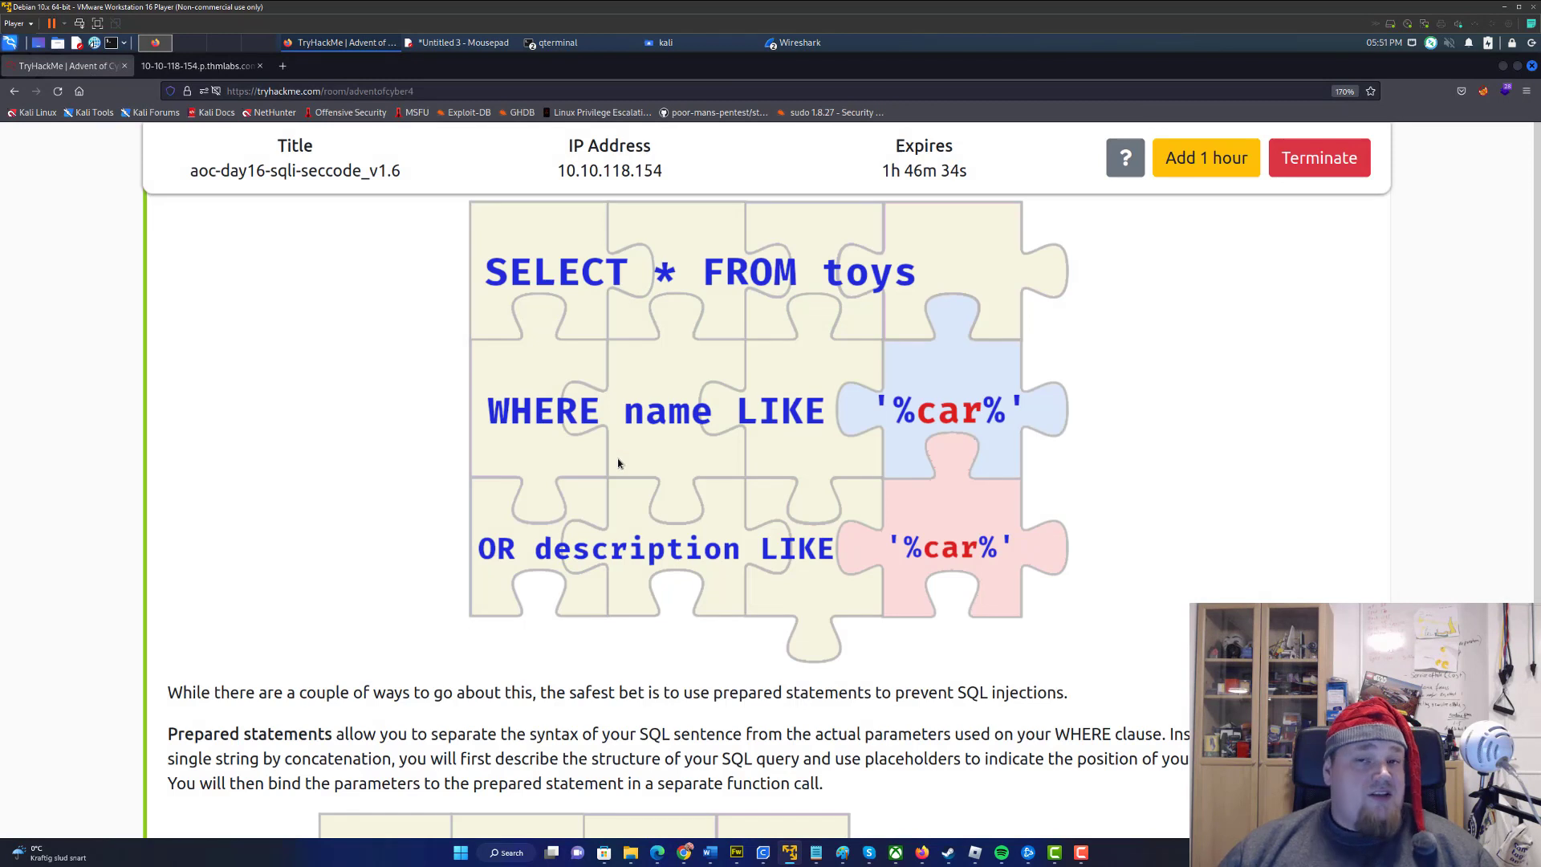